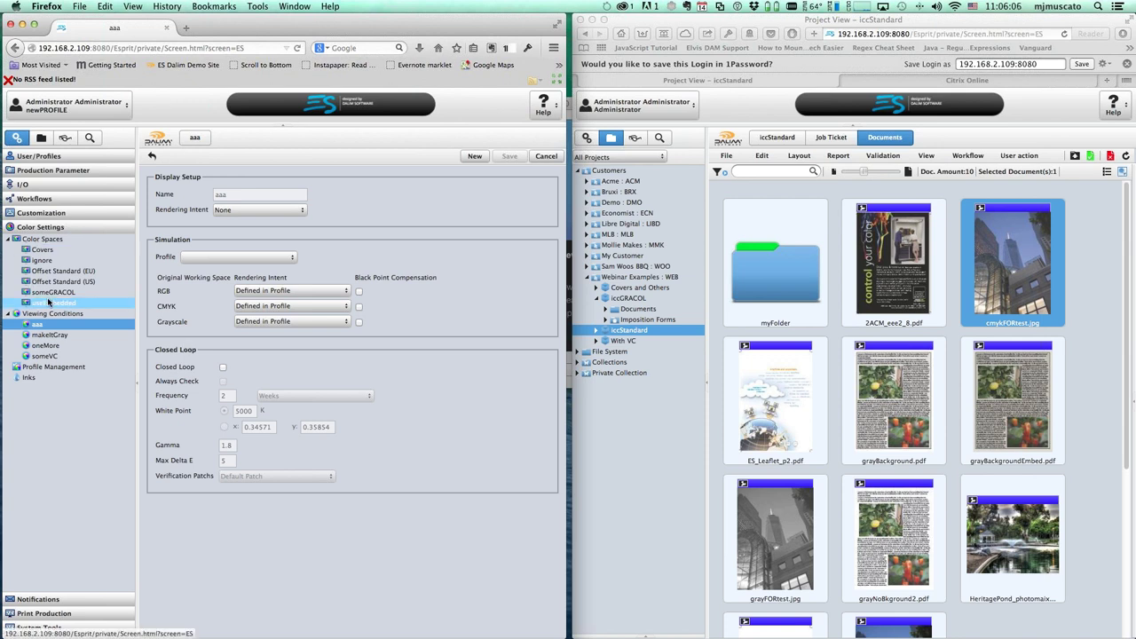
Step: View the Offset Standard (US) color space and the iccStandard project's job ticket, and open the ignore color space
click(80, 282)
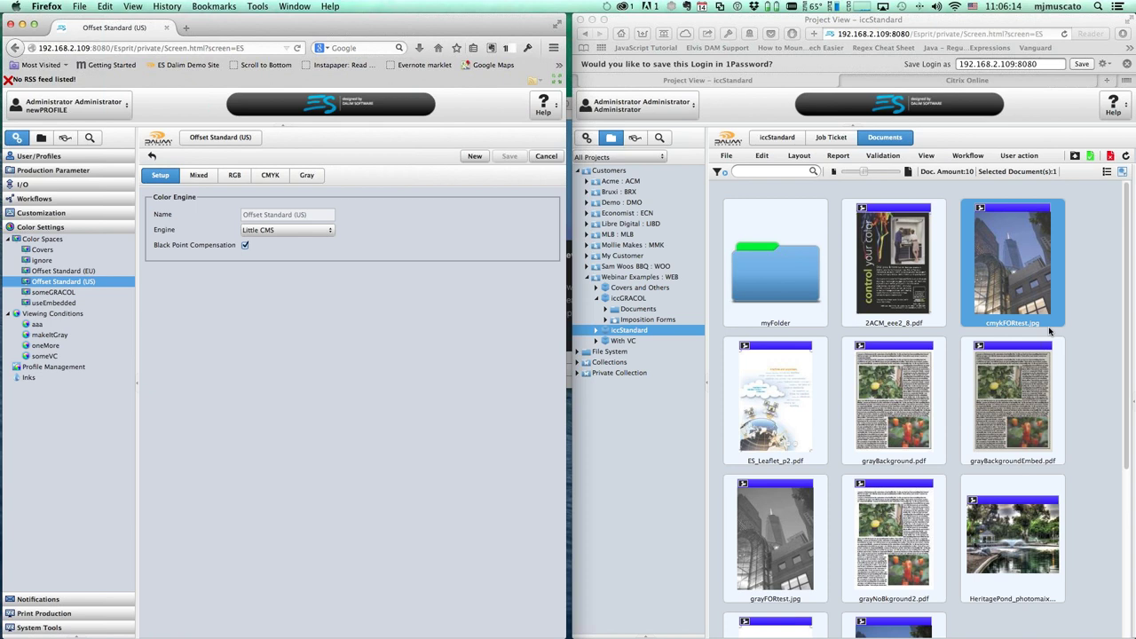
click(832, 138)
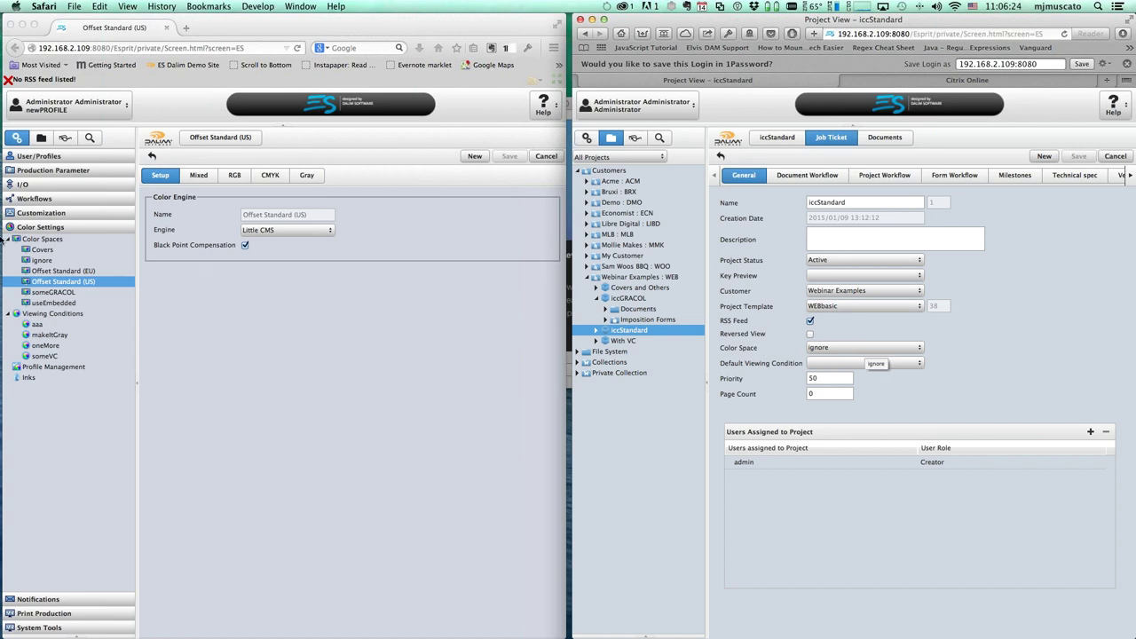
click(58, 262)
click(59, 263)
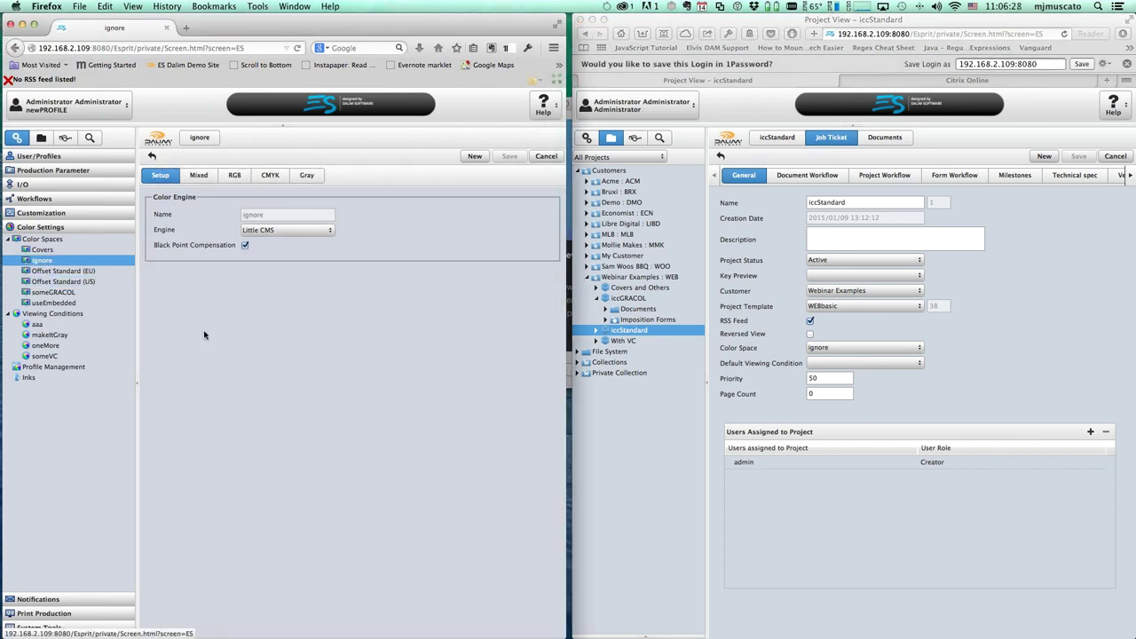
Step: Review the ignore color space's mixed, RGB, CMYK and gray settings and return to its color engine setup
click(198, 176)
click(236, 175)
click(314, 177)
click(275, 177)
click(233, 178)
click(205, 177)
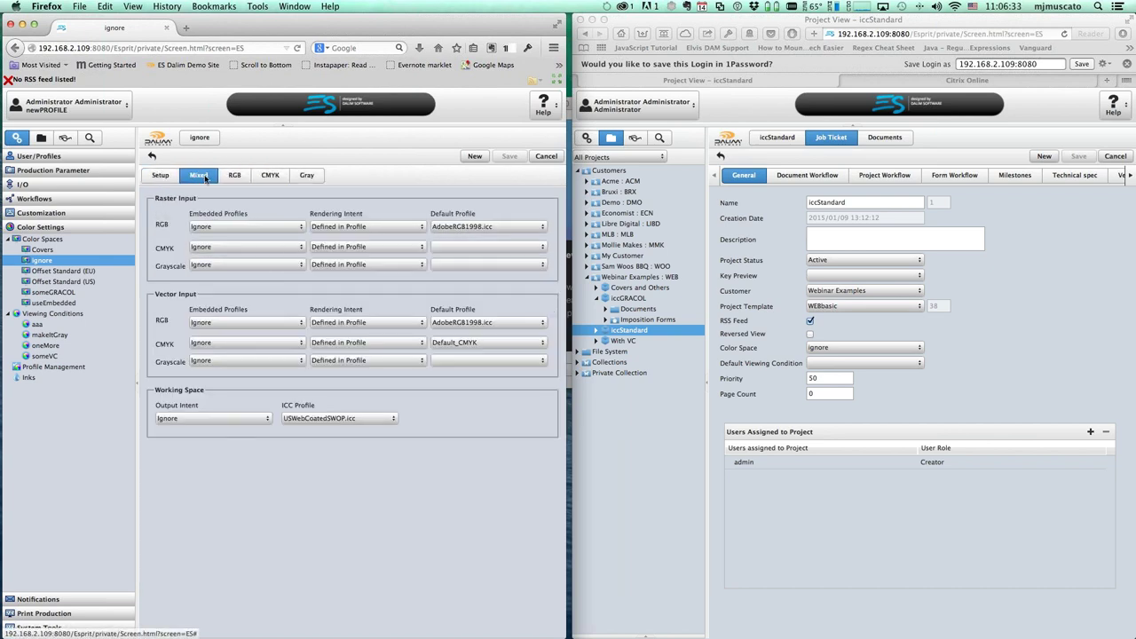
click(161, 177)
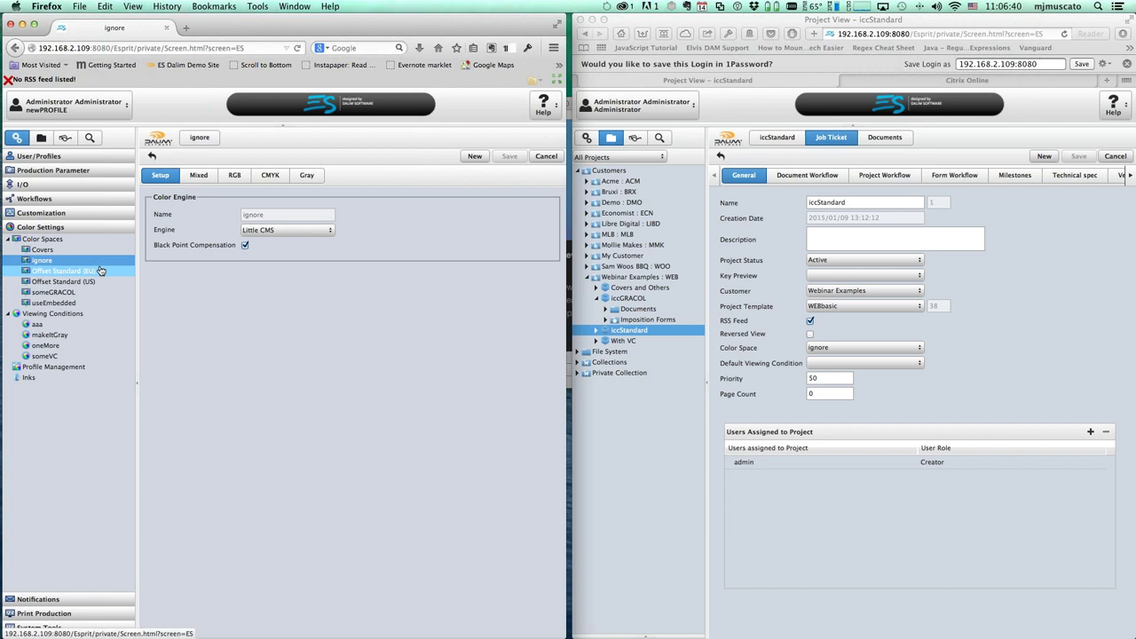
Step: Switch the ignore color space's engine to Adobe (ACE) and back to Little CMS
click(334, 233)
click(335, 234)
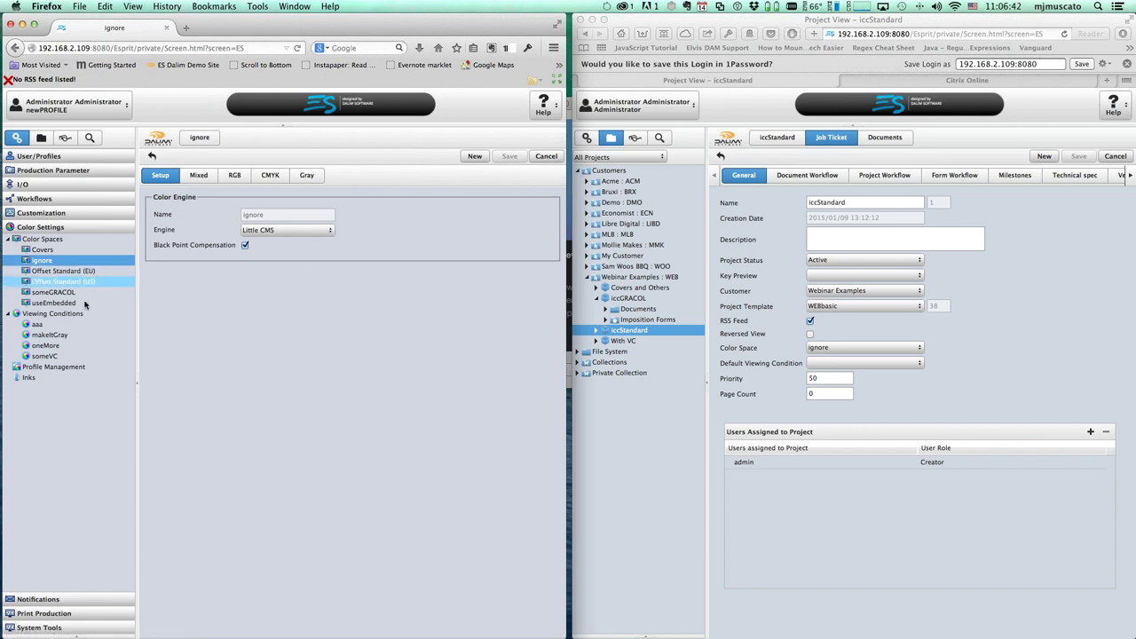
click(330, 232)
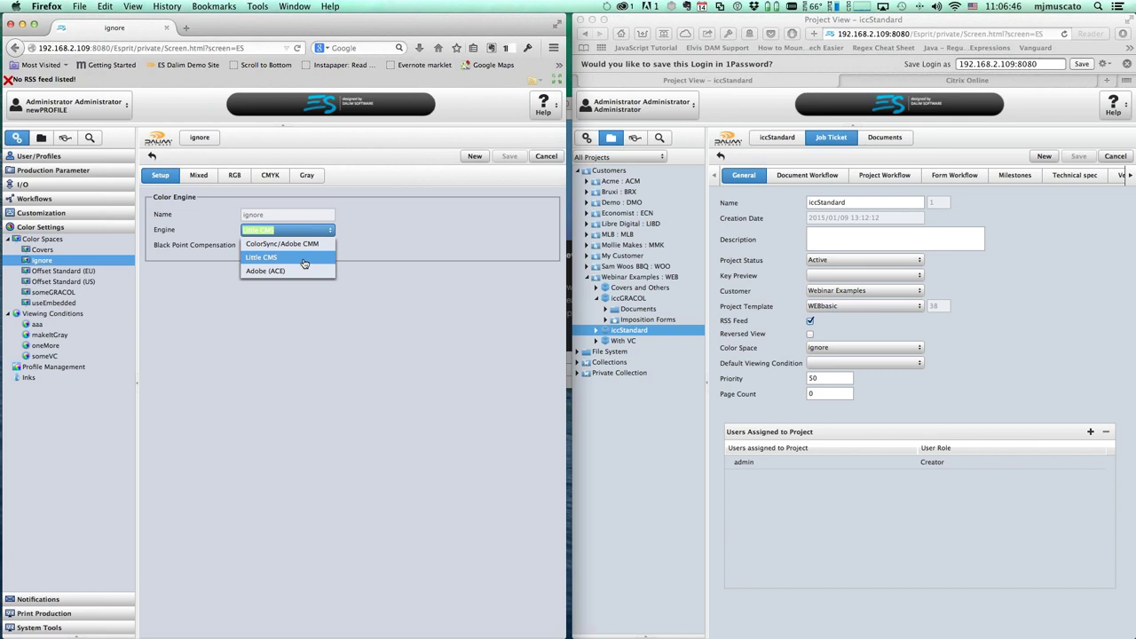
click(304, 273)
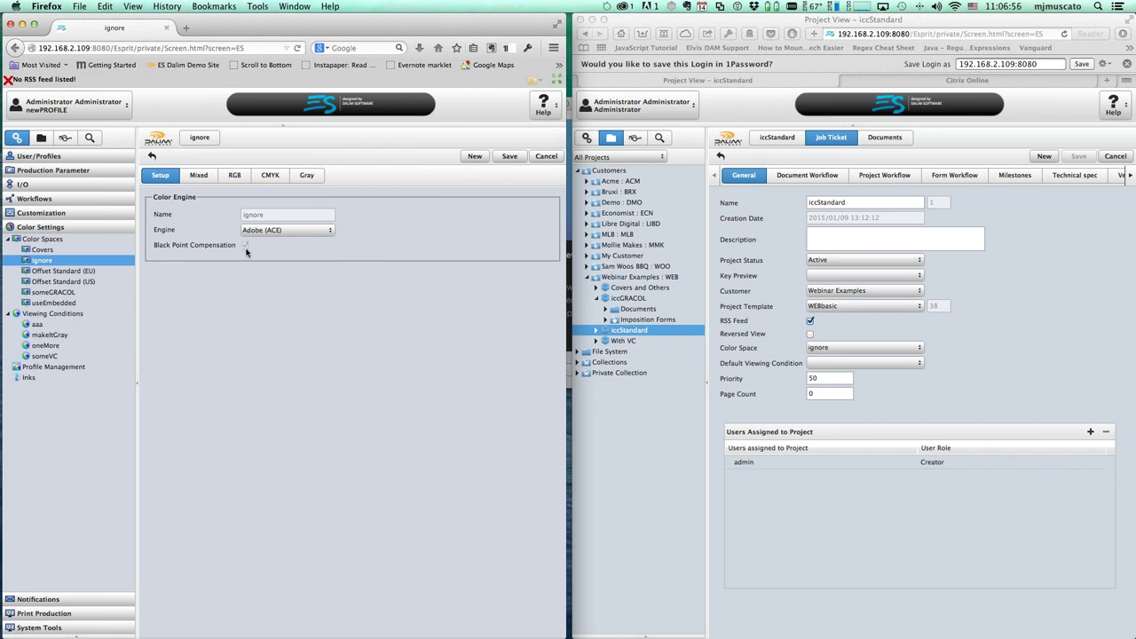
click(332, 230)
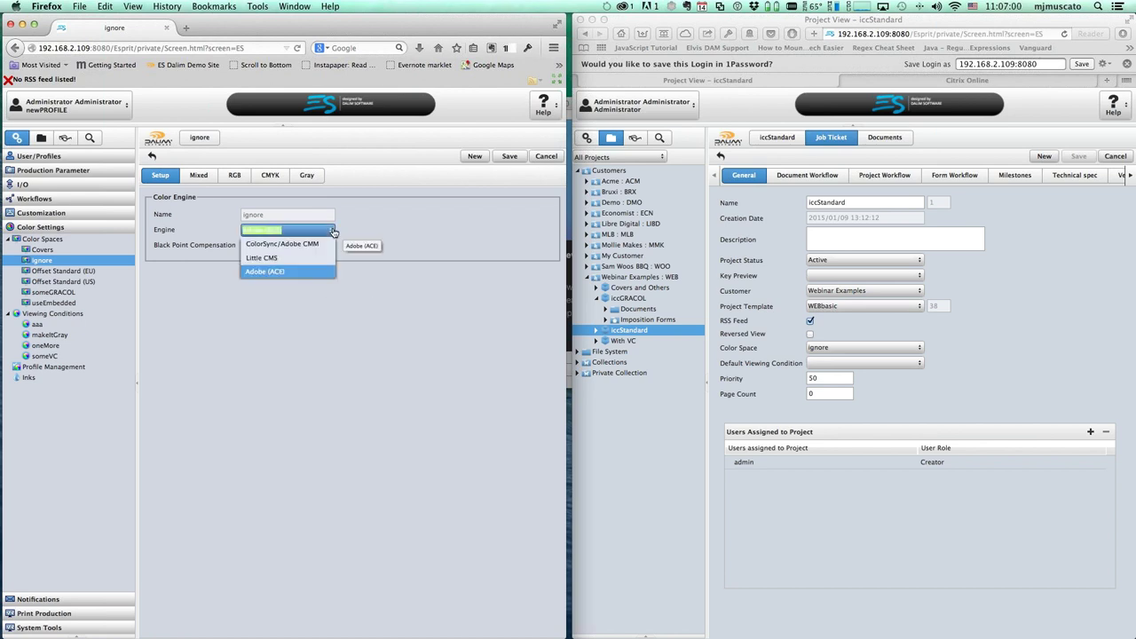
click(320, 257)
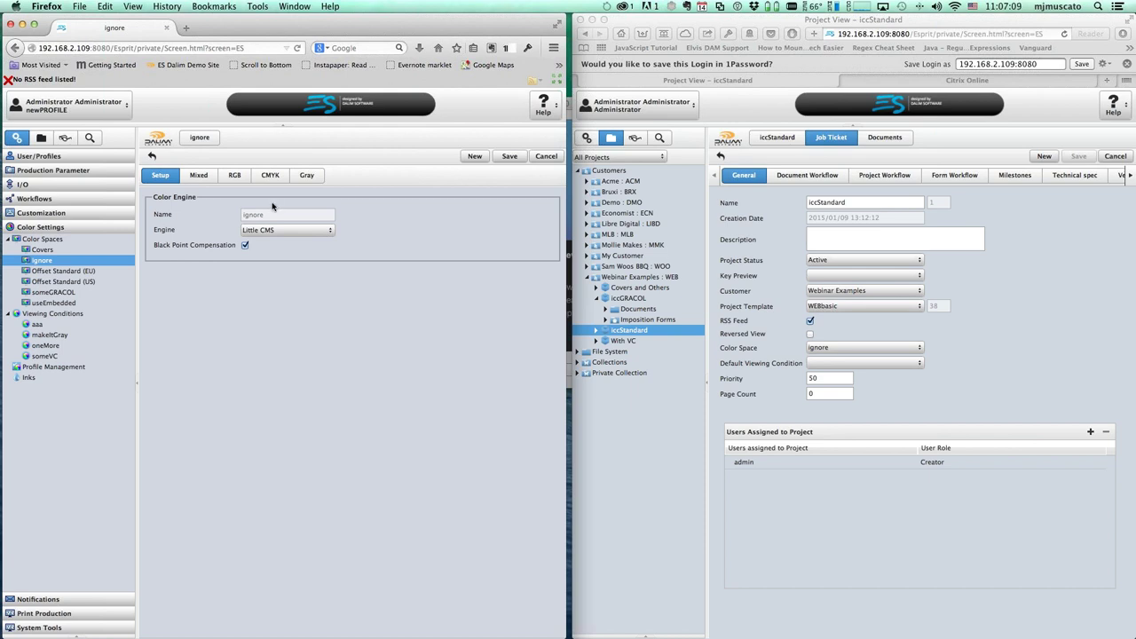
Step: Clear the default CMYK profile for vector input in the ignore color space's mixed settings
click(199, 180)
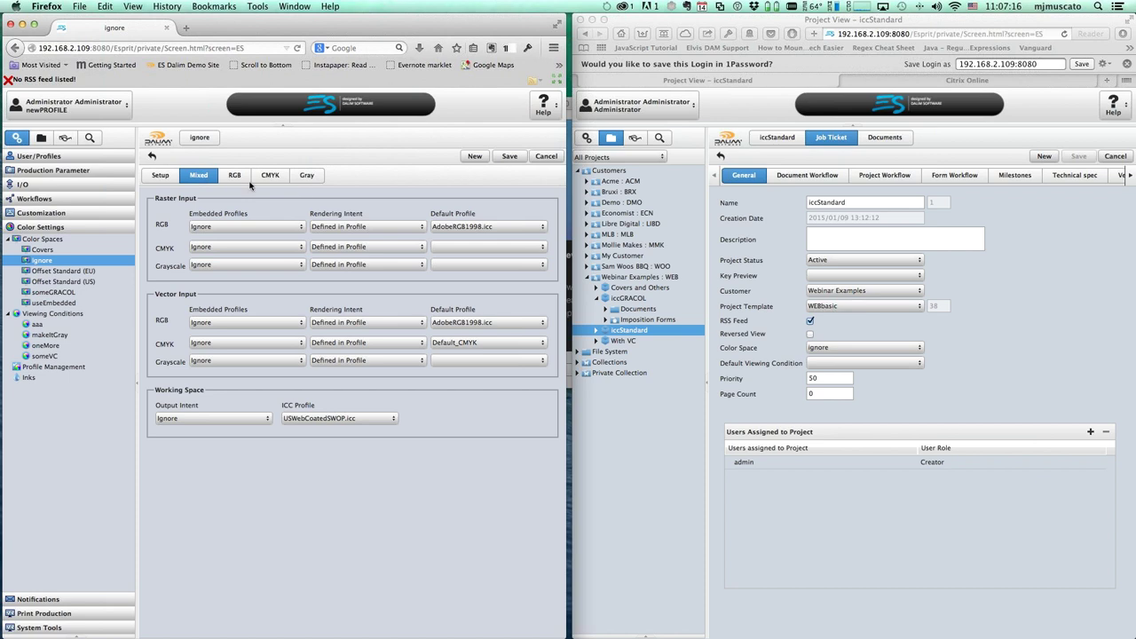
click(544, 347)
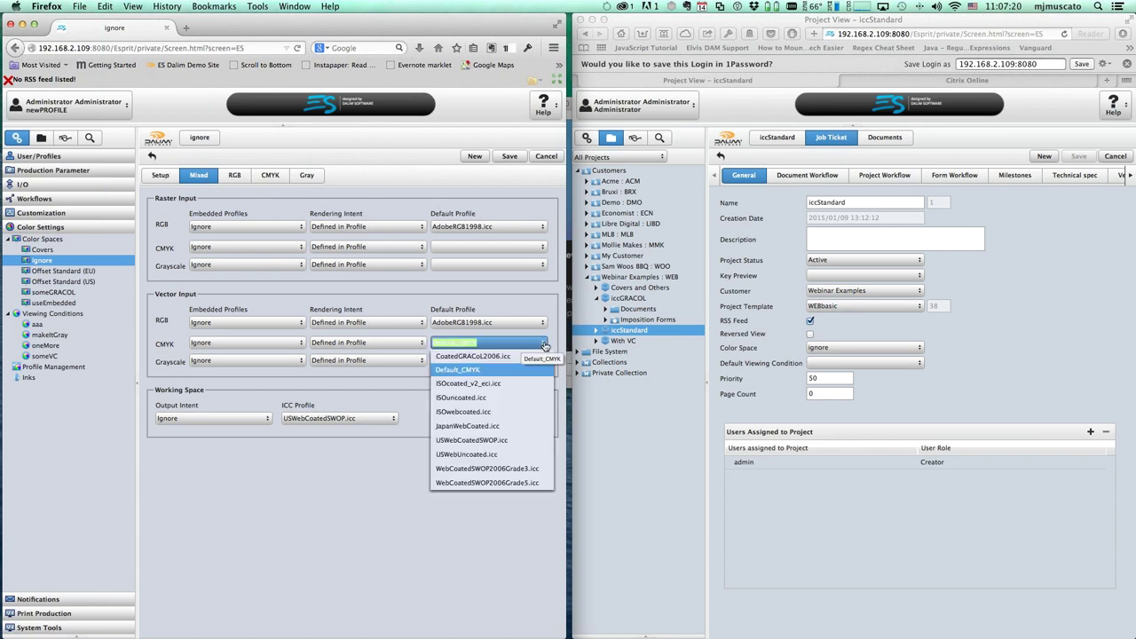
click(352, 161)
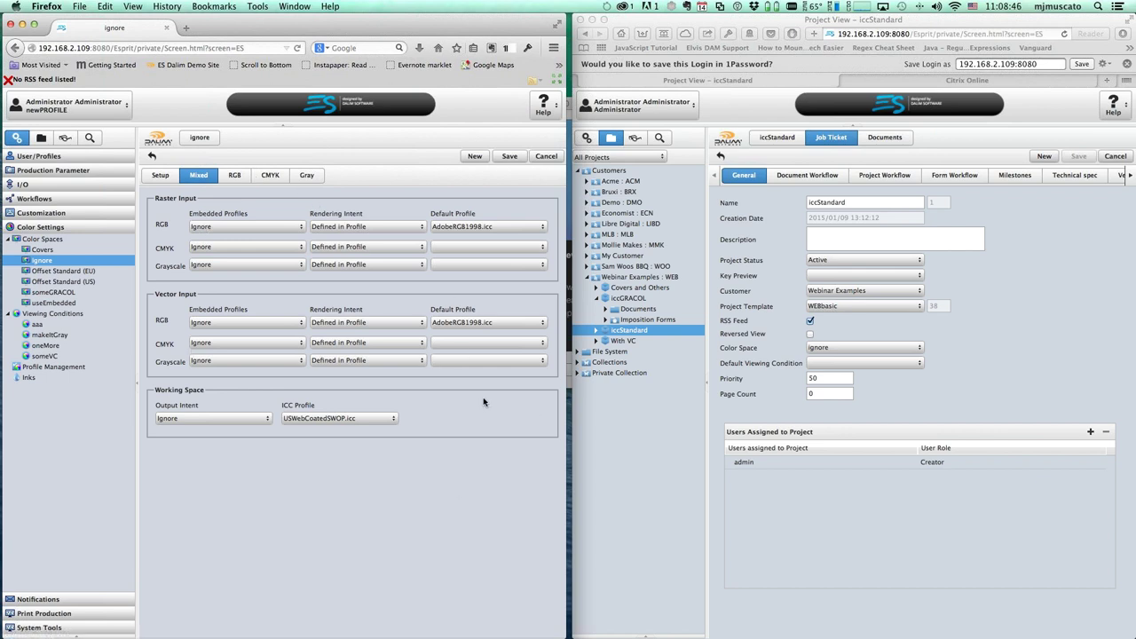
Step: Examine the embedded profile handling and working space ICC profiles for RGB, CMYK and grayscale documents in the ignore color space
click(239, 176)
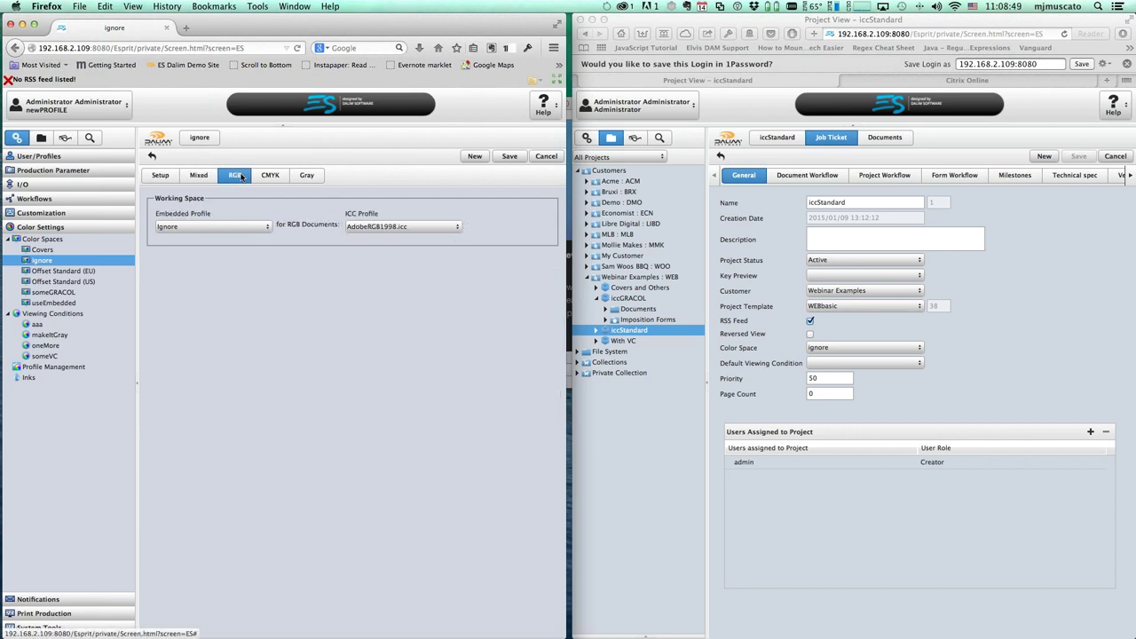
click(272, 177)
click(313, 178)
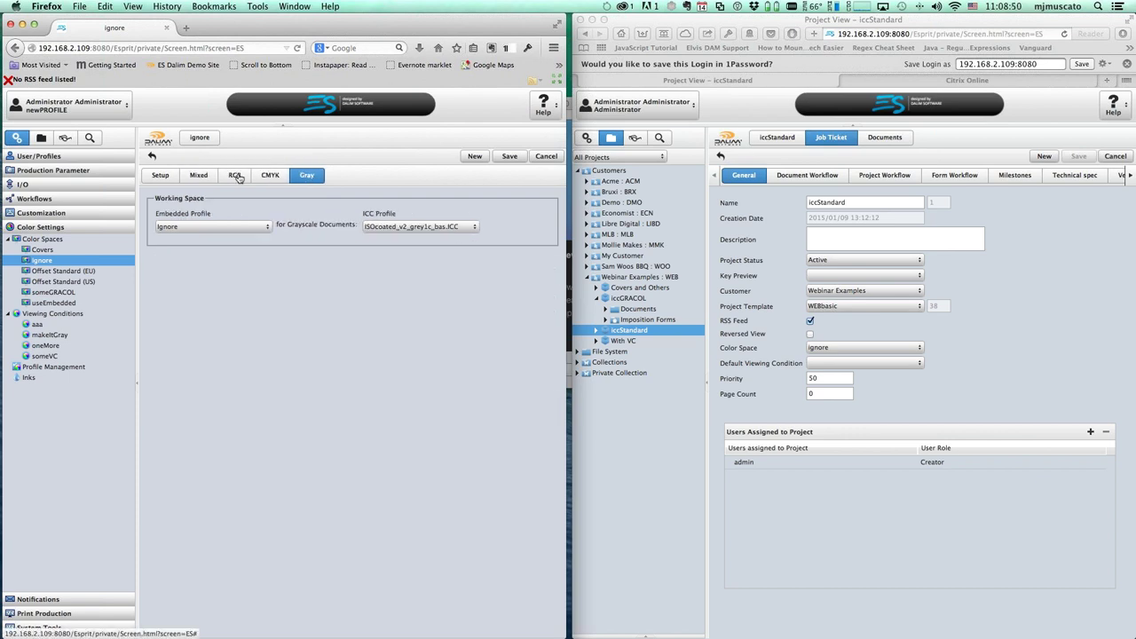
click(238, 178)
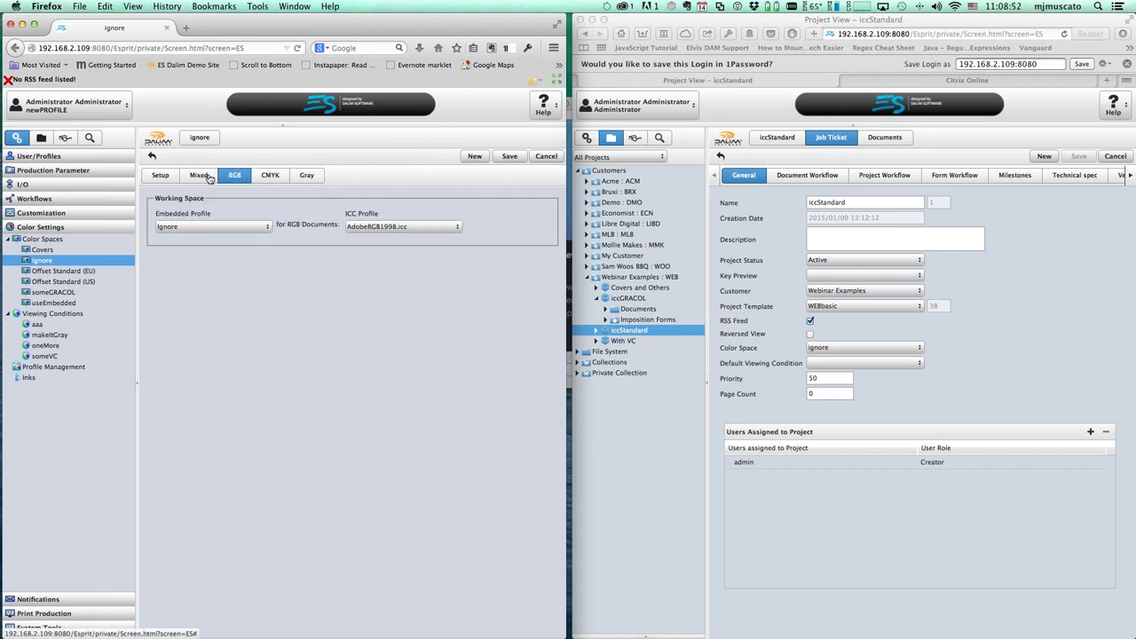
click(211, 177)
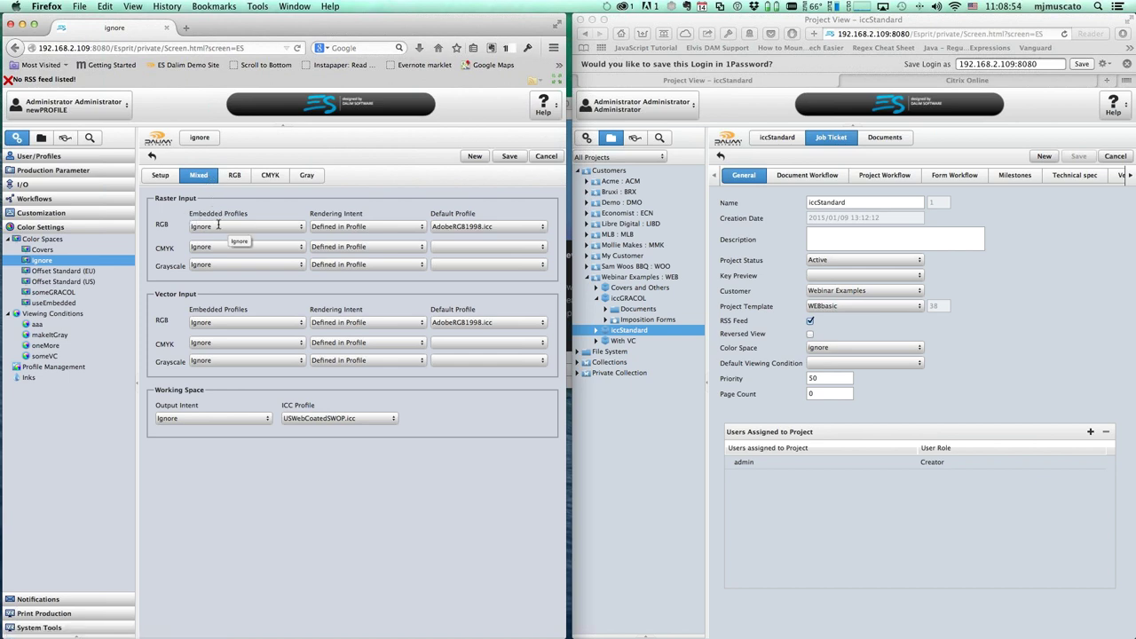
click(239, 177)
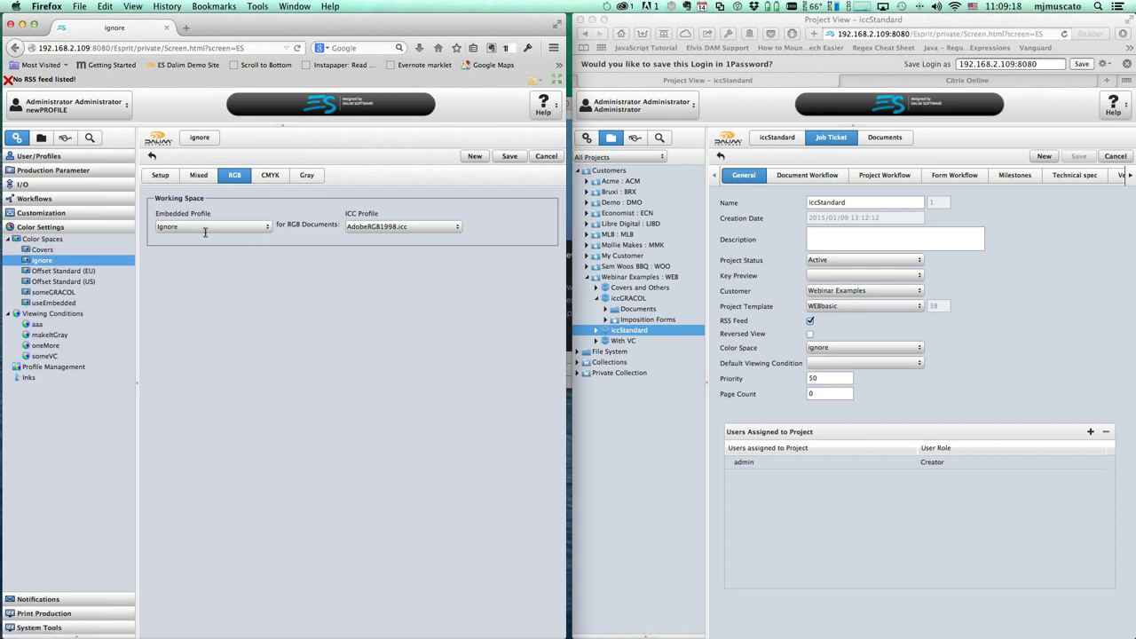
click(306, 181)
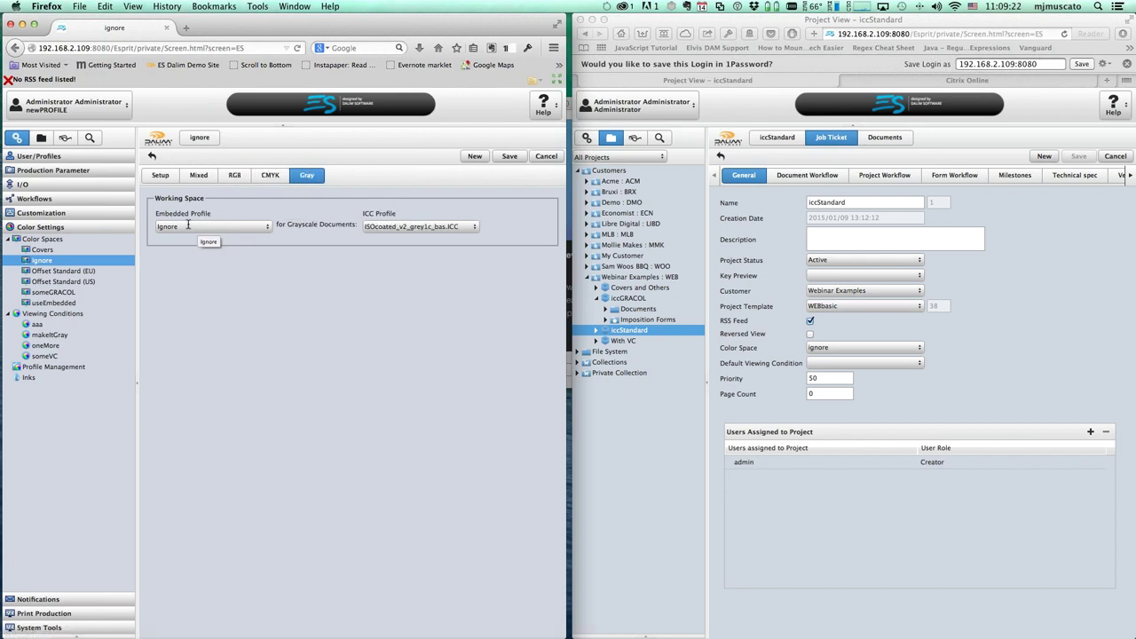
click(245, 179)
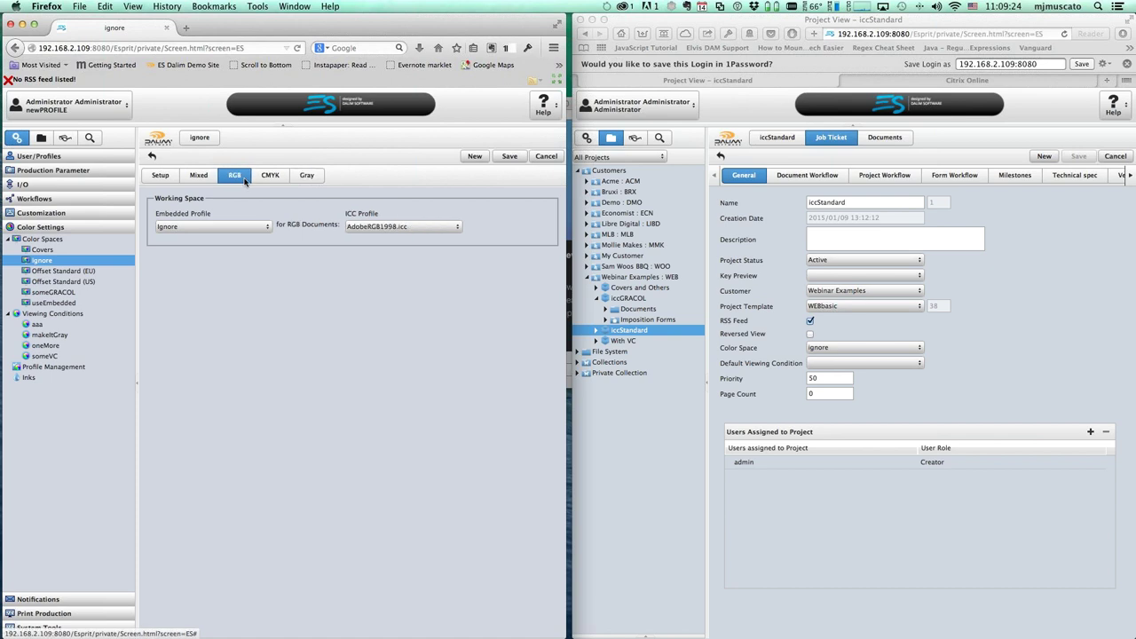
click(274, 180)
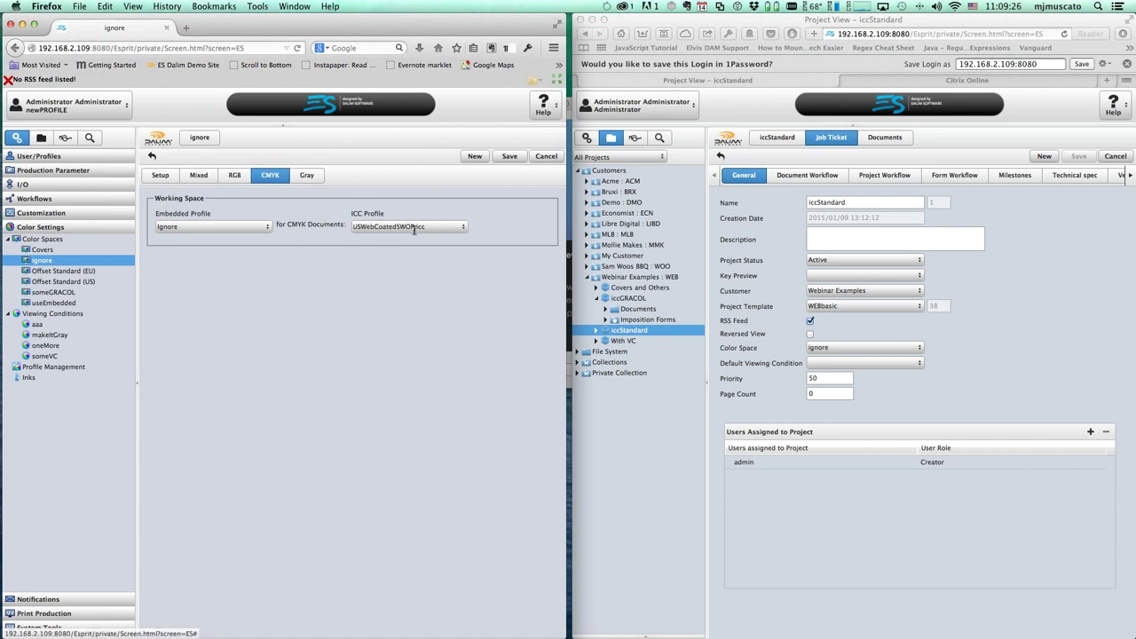
click(307, 181)
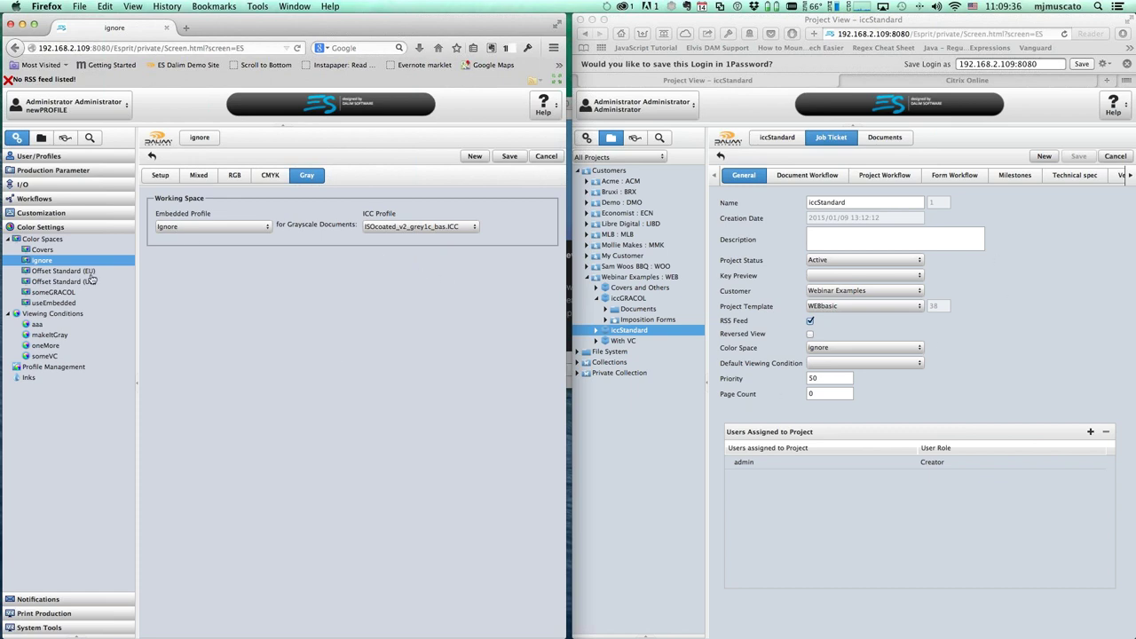
Step: Cancel closing the ignore color space with its unsaved changes and return to its mixed settings
click(44, 261)
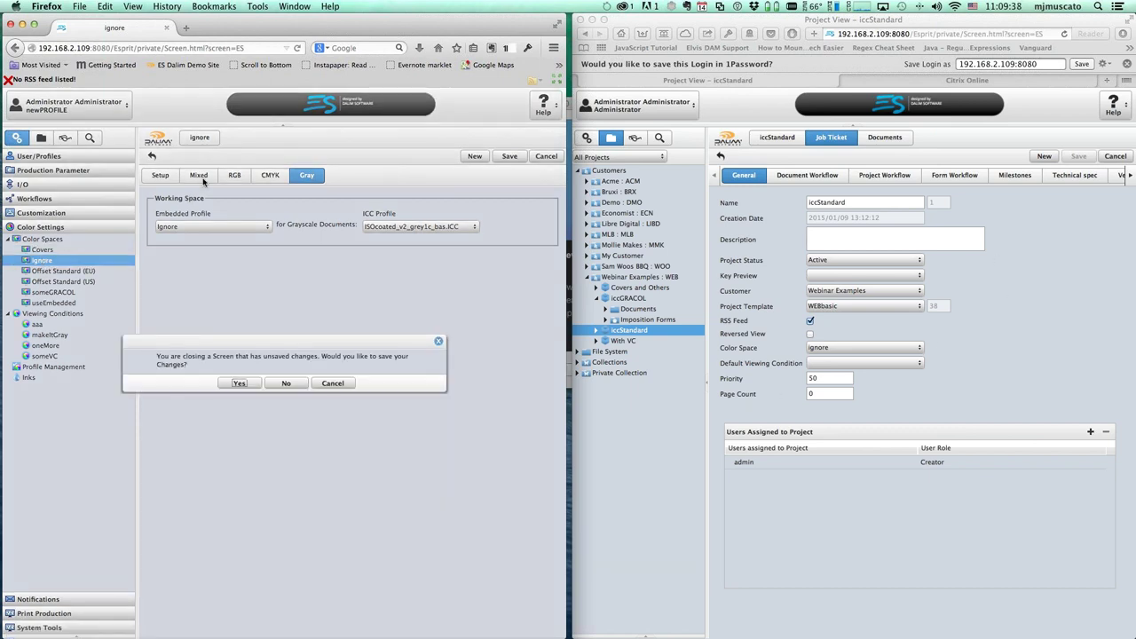
click(353, 384)
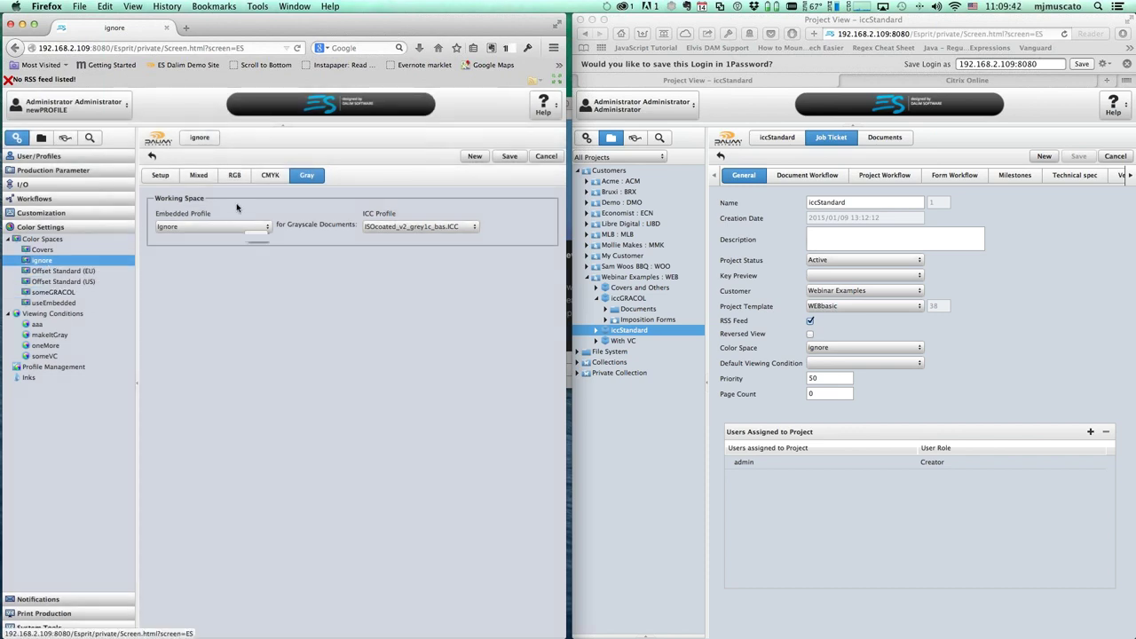
click(198, 175)
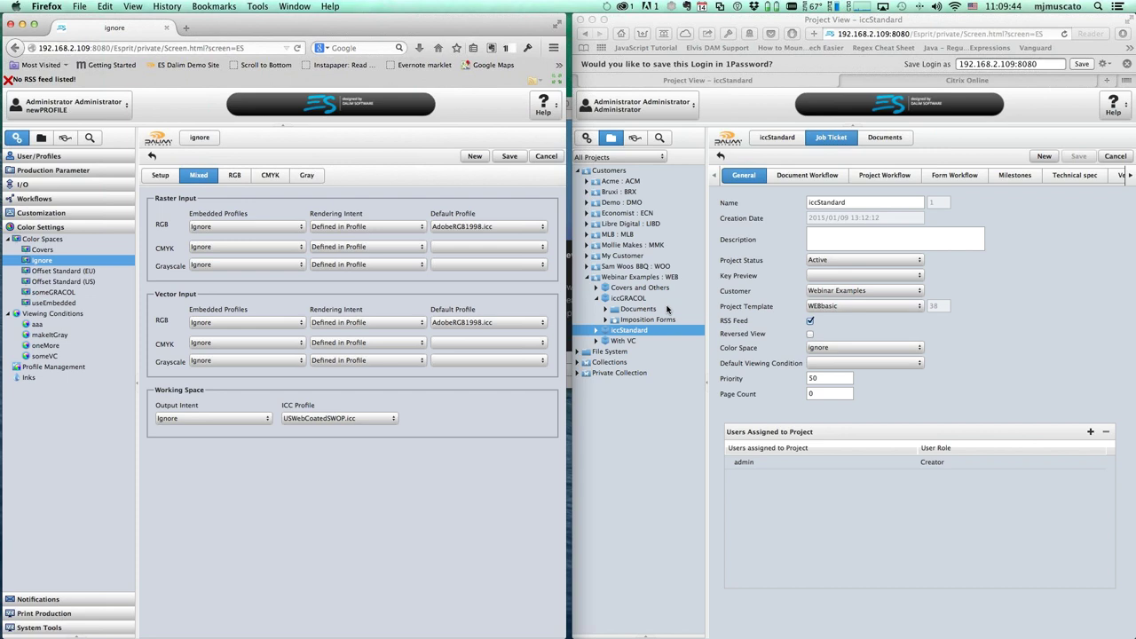
Step: Select the iccStandard project documents from rgbFORtest.jpg through cmykFORtest.jpg and open them together in the document viewer
click(881, 140)
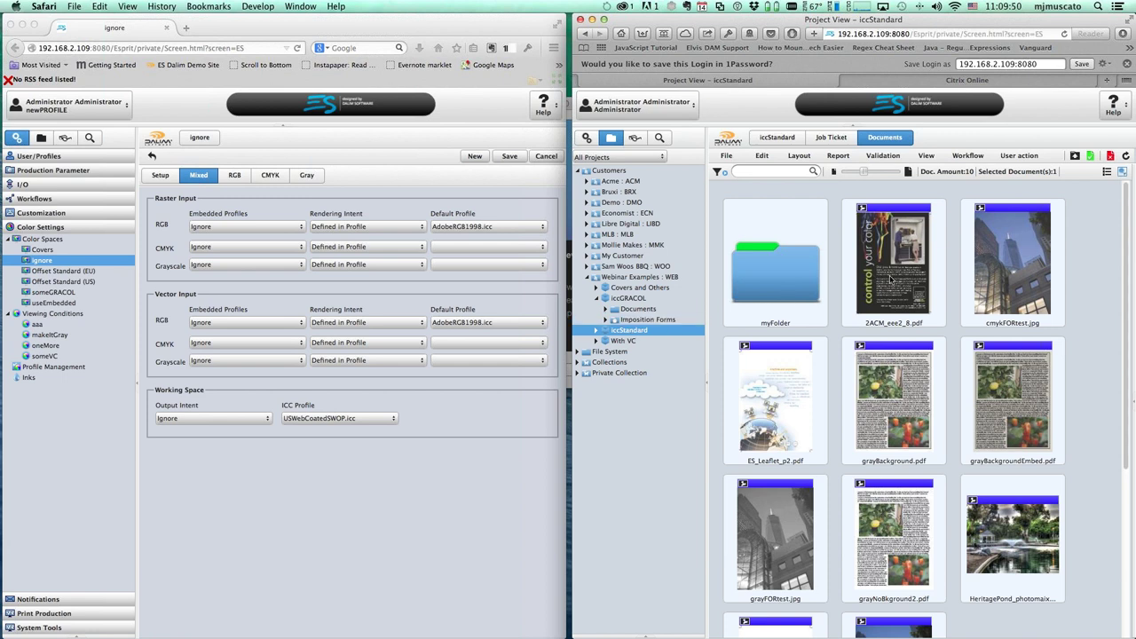
scroll(1028, 394, down, 2)
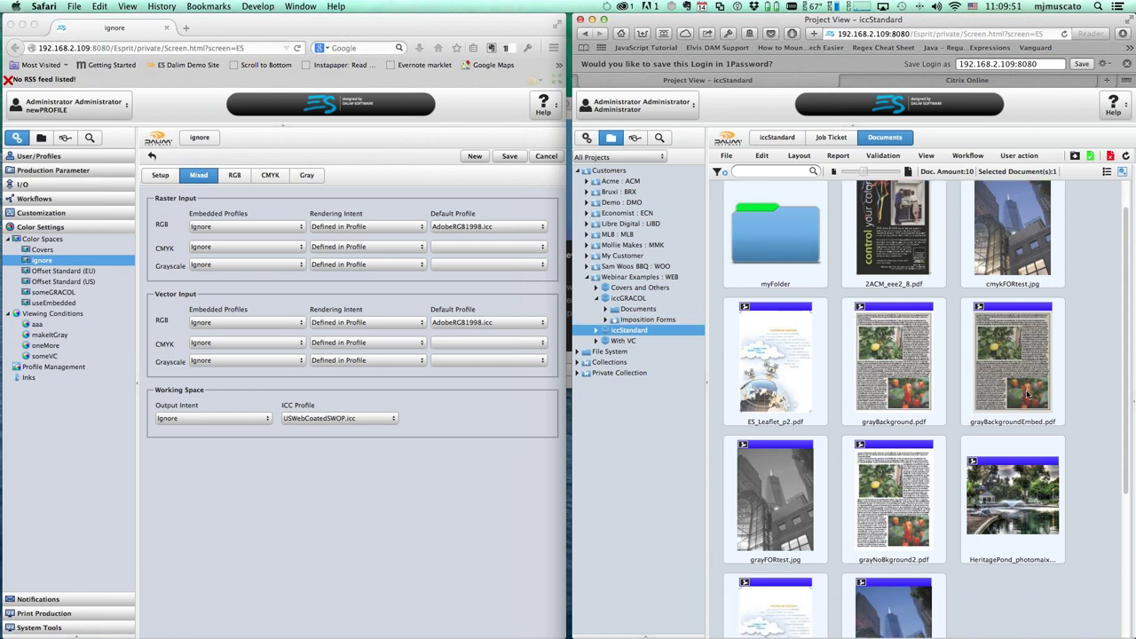
scroll(1029, 394, down, 1)
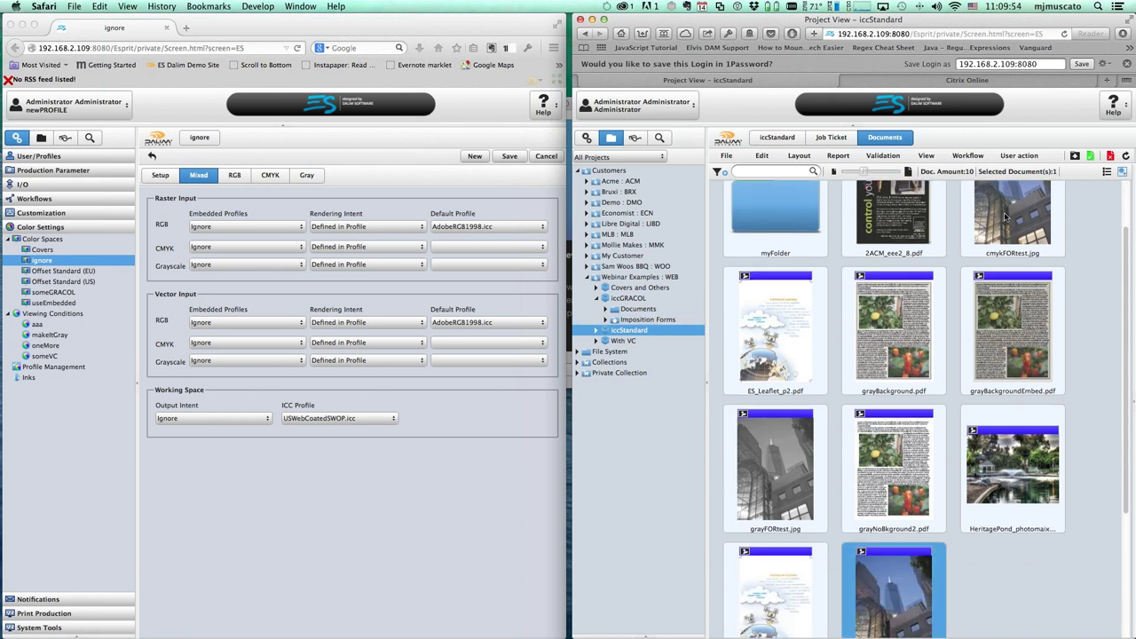
shift+click(1006, 215)
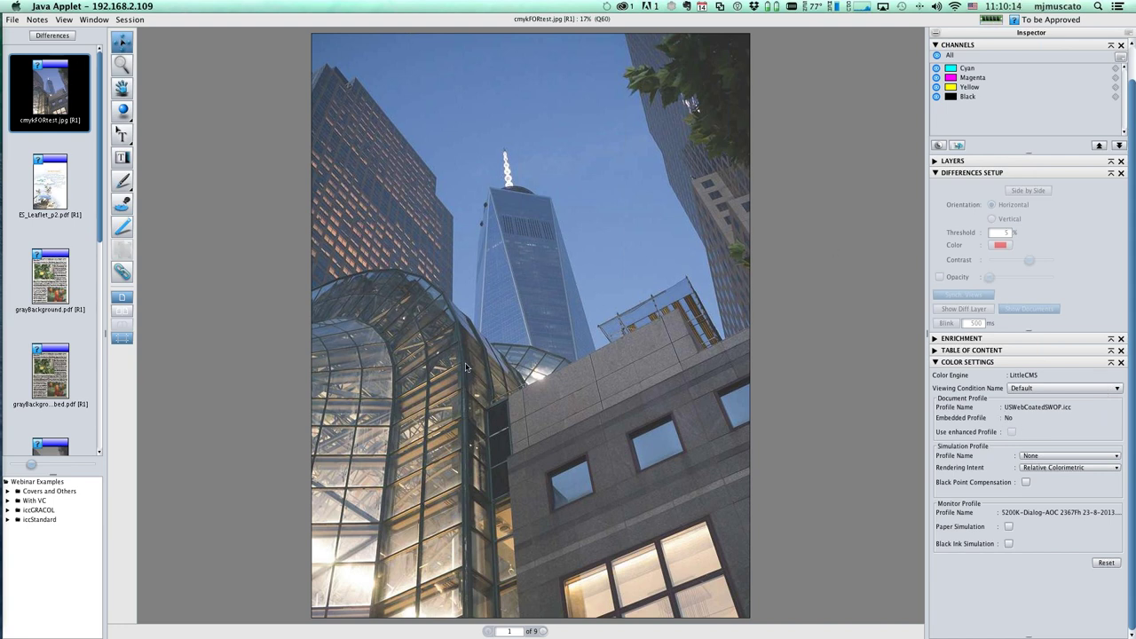
Step: Look through the loaded document thumbnails and view ES_Leaflet_p2.pdf to check its document profile in the color settings
scroll(84, 289, down, 5)
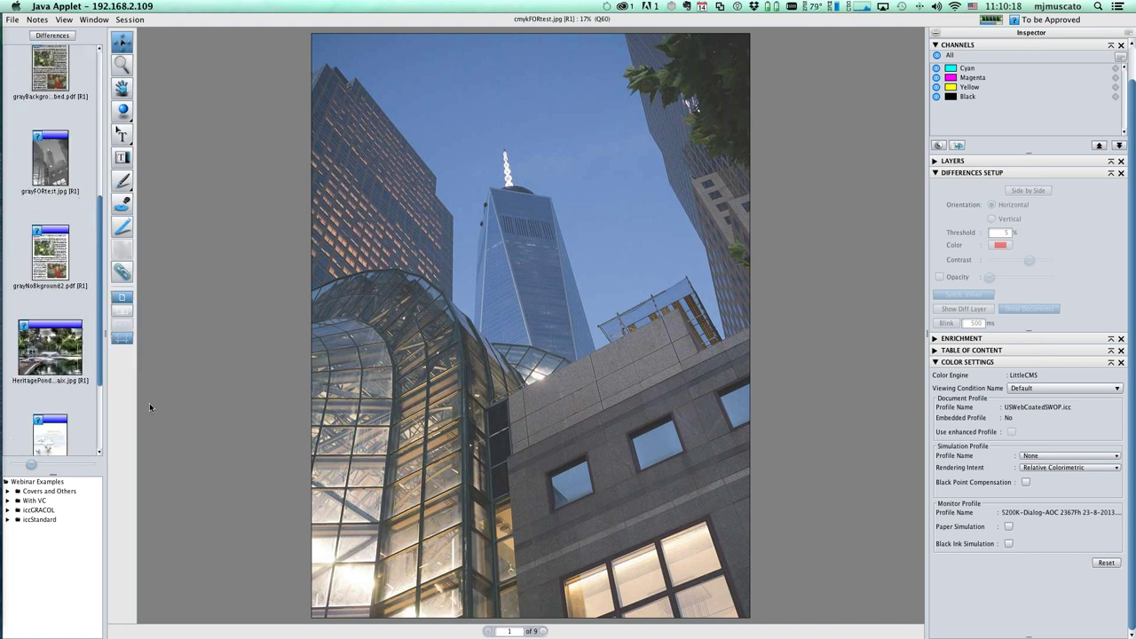
scroll(56, 264, up, 6)
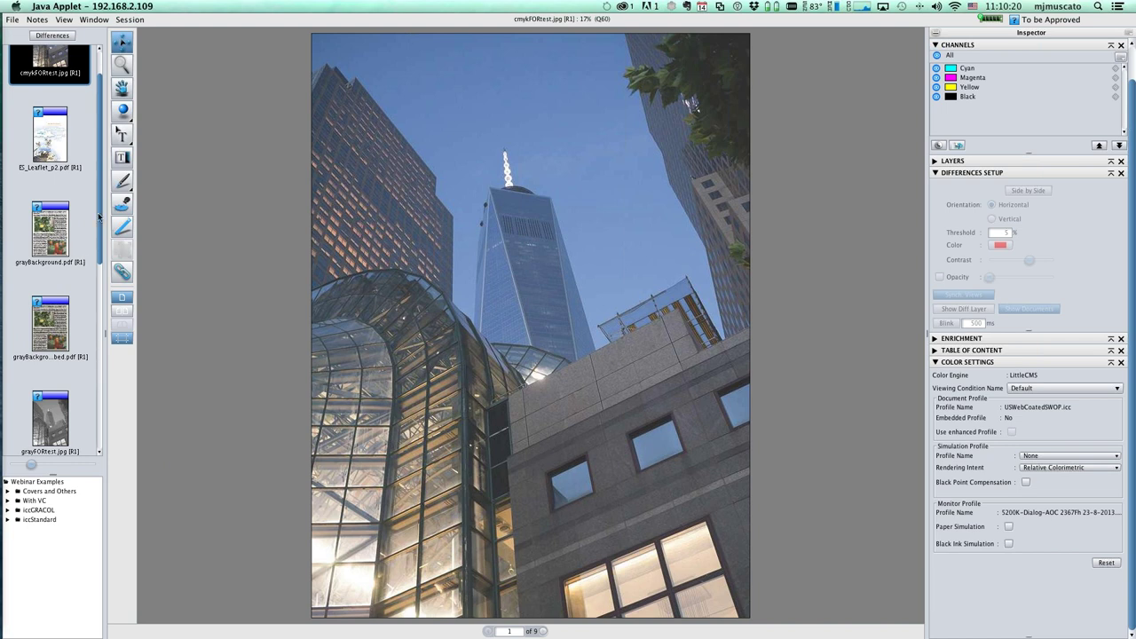
click(50, 144)
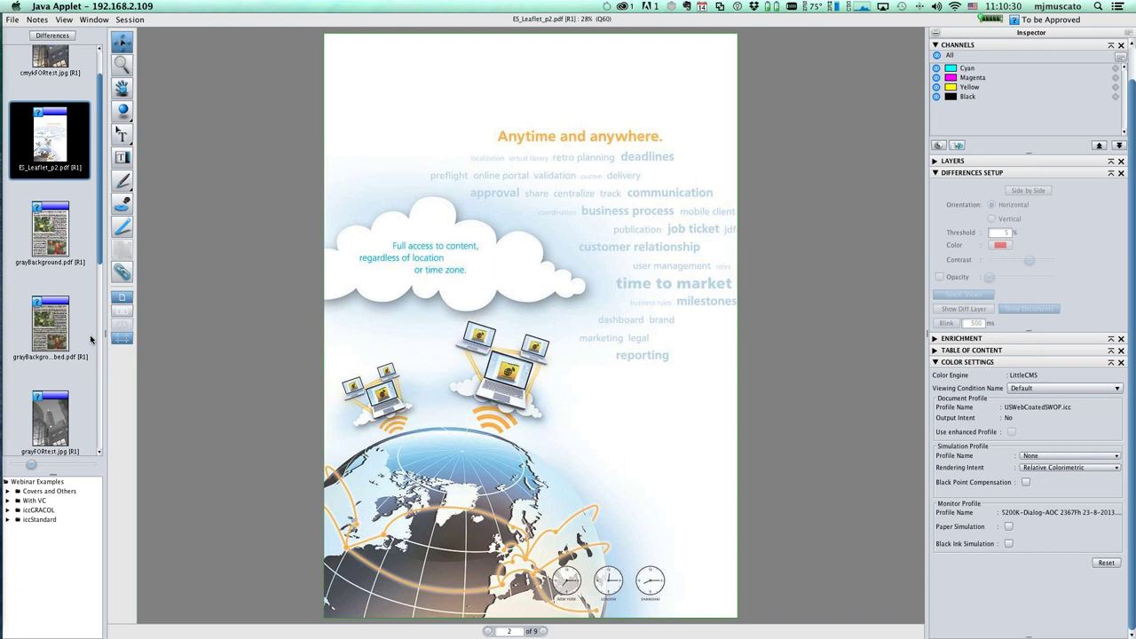
scroll(86, 343, down, 10)
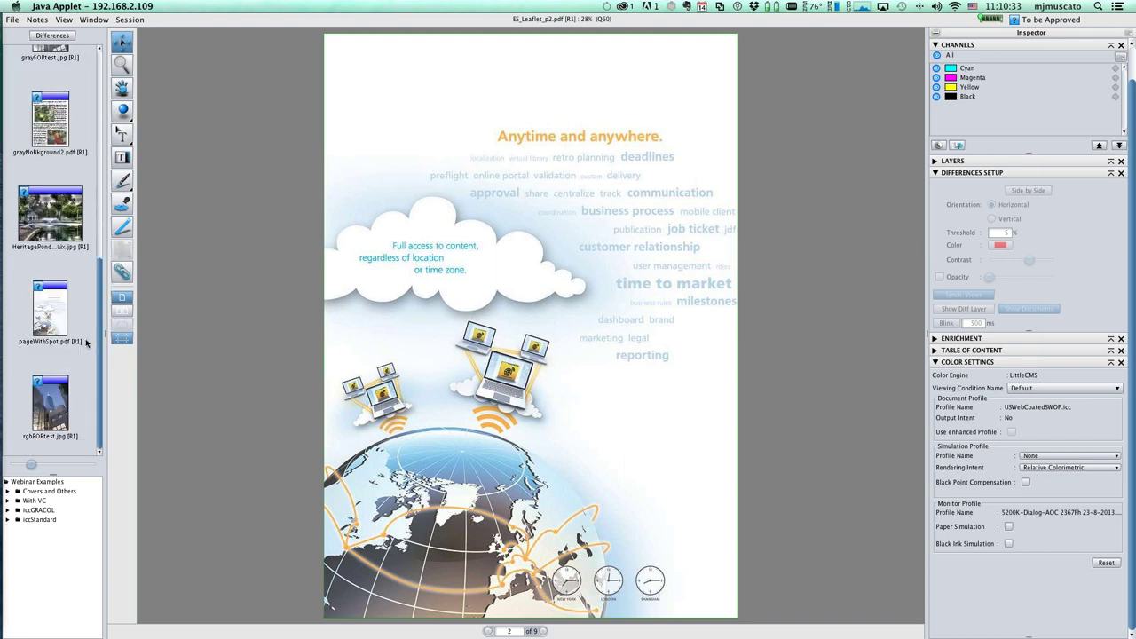
scroll(52, 267, up, 5)
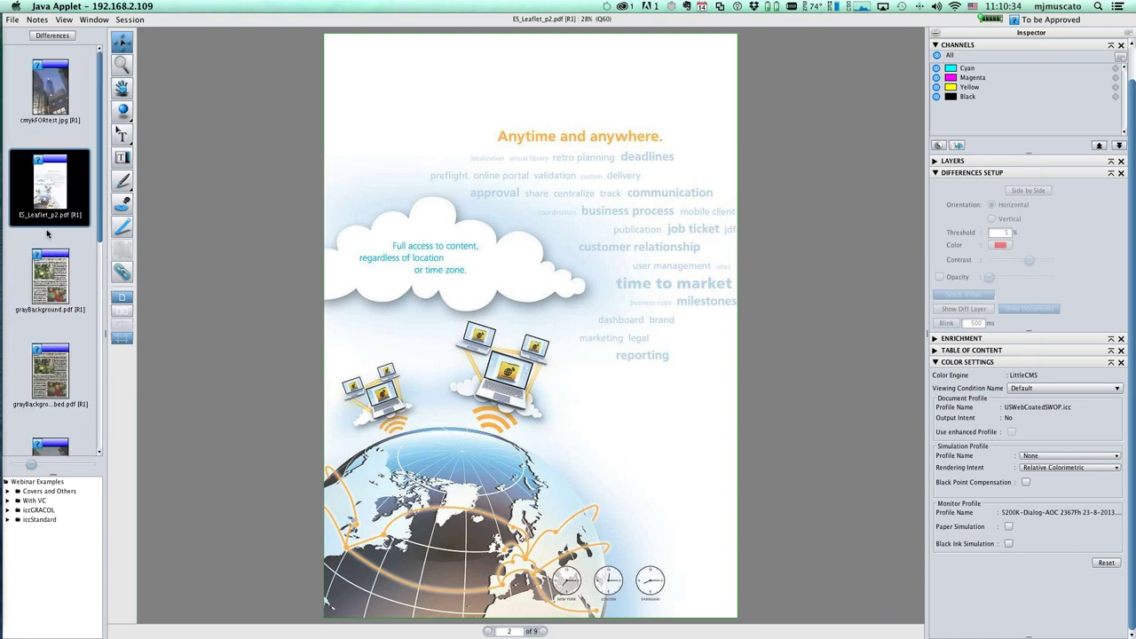
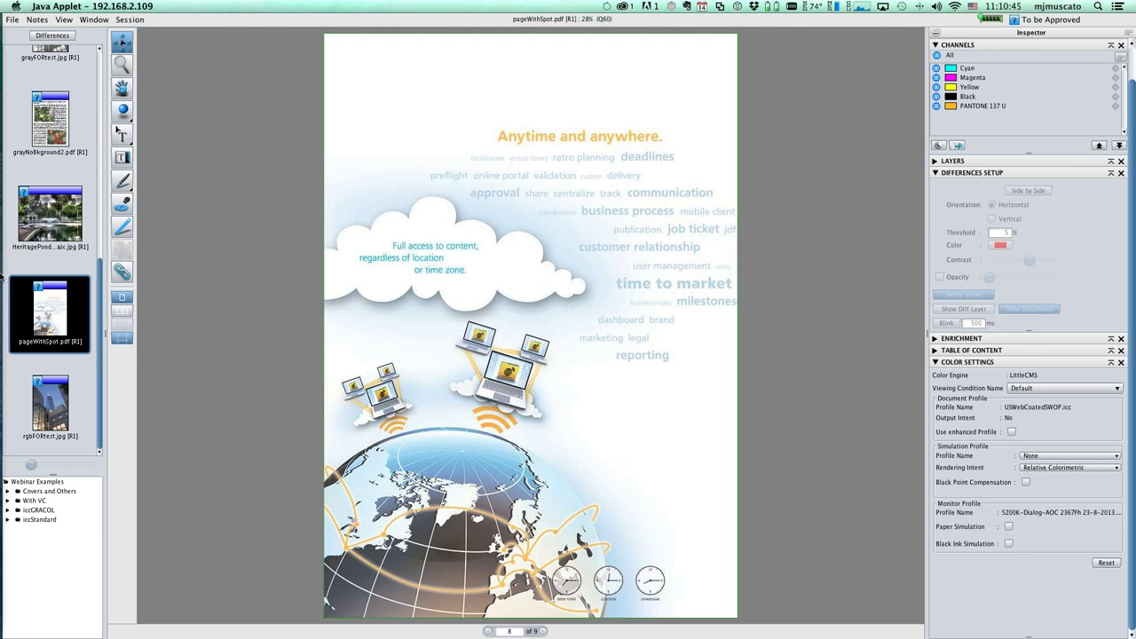
Step: Compare pageWithSpot.pdf with ES_Leaflet_p2.pdf, checking their channels and document profiles, and close the viewer
right_click(54, 303)
click(54, 303)
scroll(54, 303, up, 8)
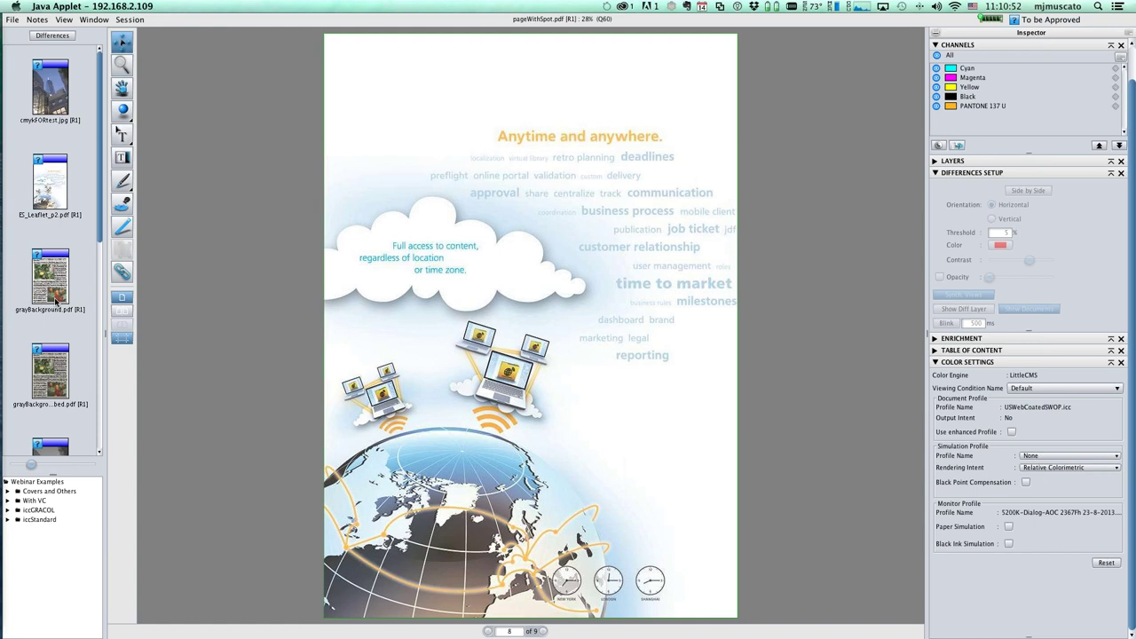
click(46, 186)
mouse_move(50, 192)
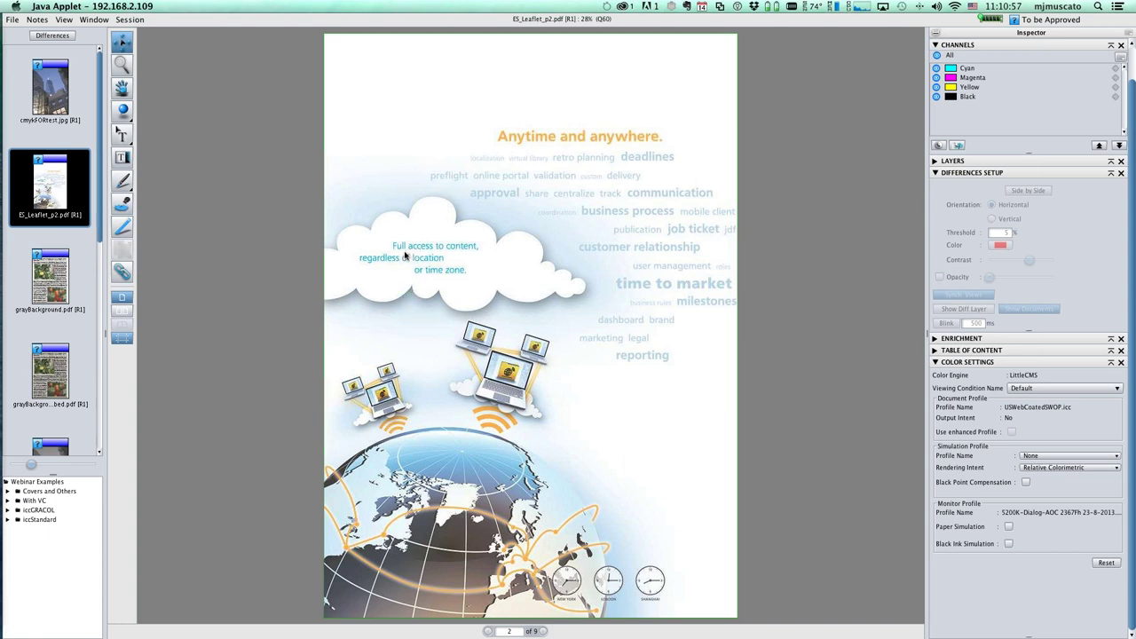
key(super+w)
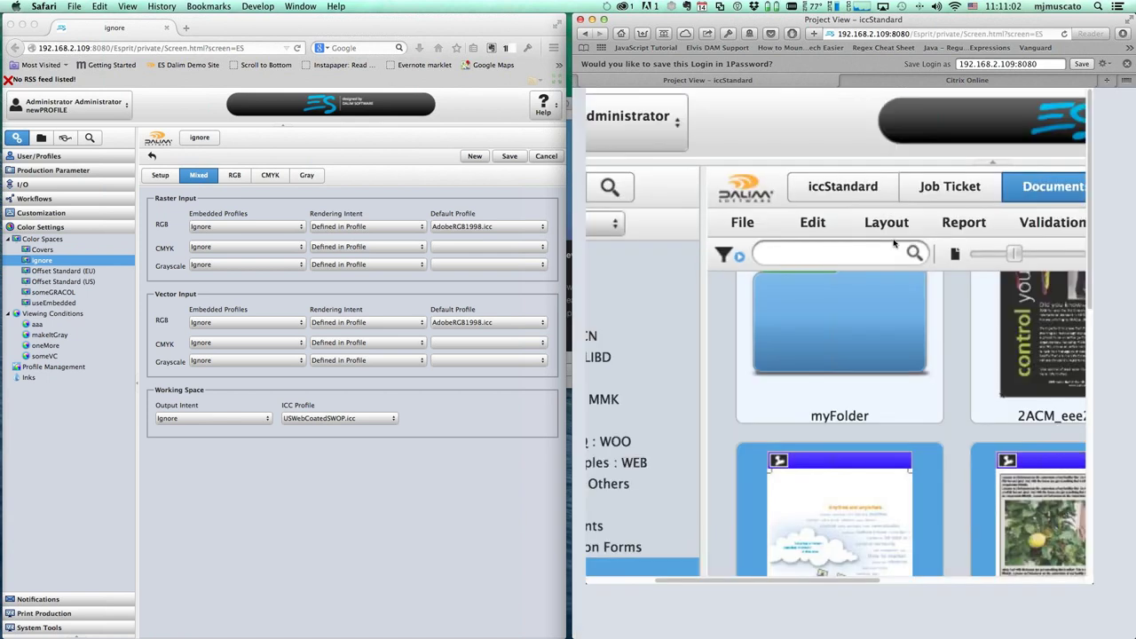
Step: View pageWithSpot.pdf on its own to check its channels and document profile, close it and clear the document selection
click(779, 609)
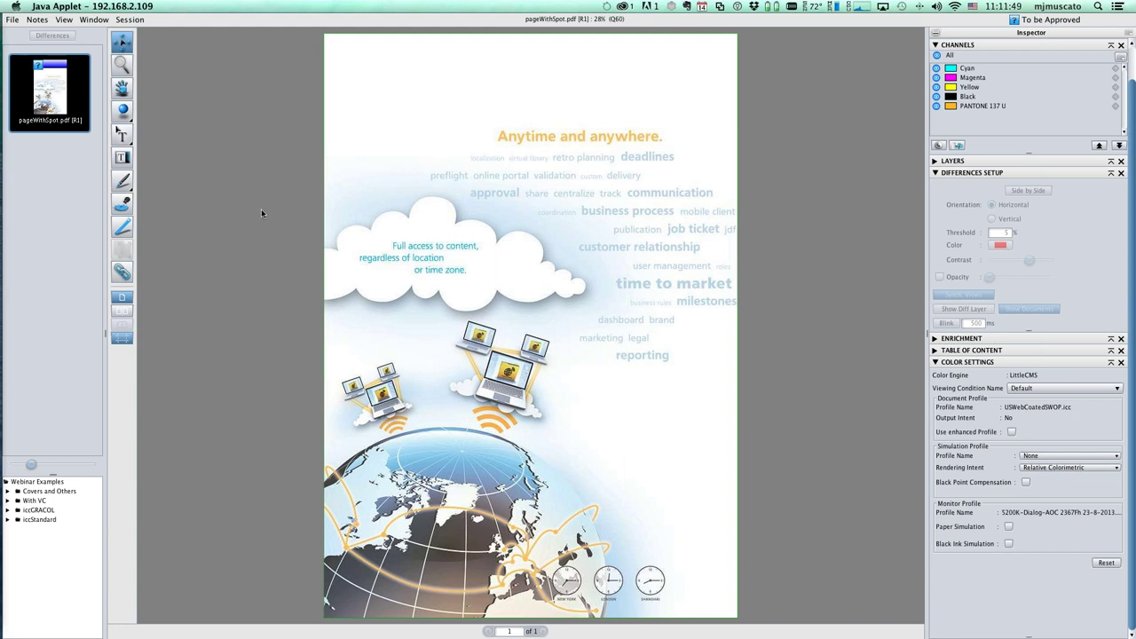
key(super+w)
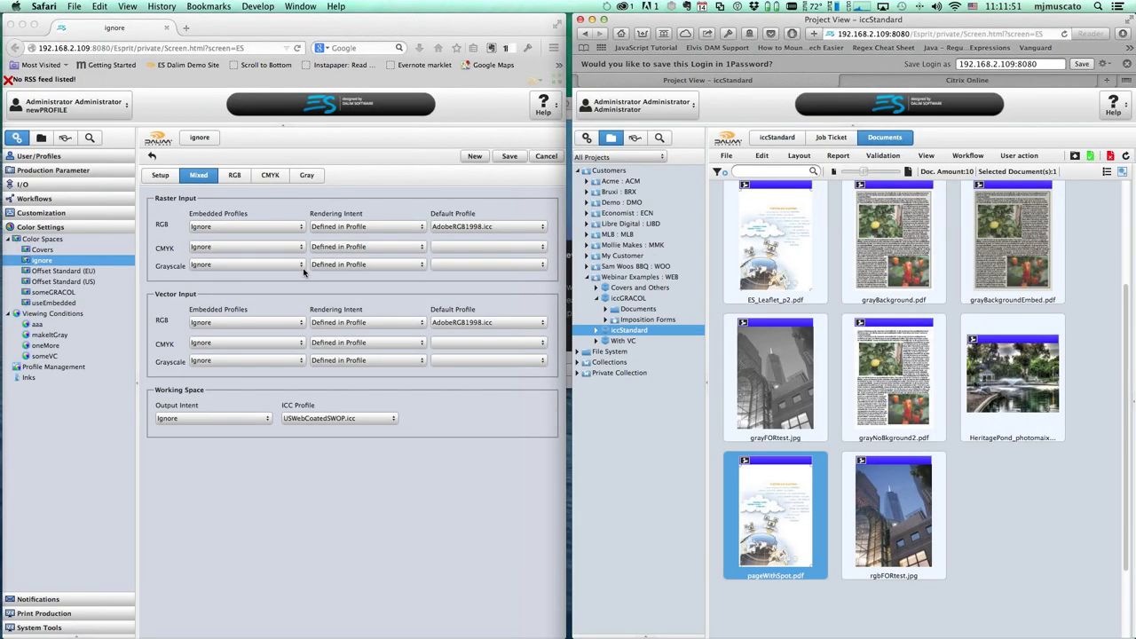
click(1049, 533)
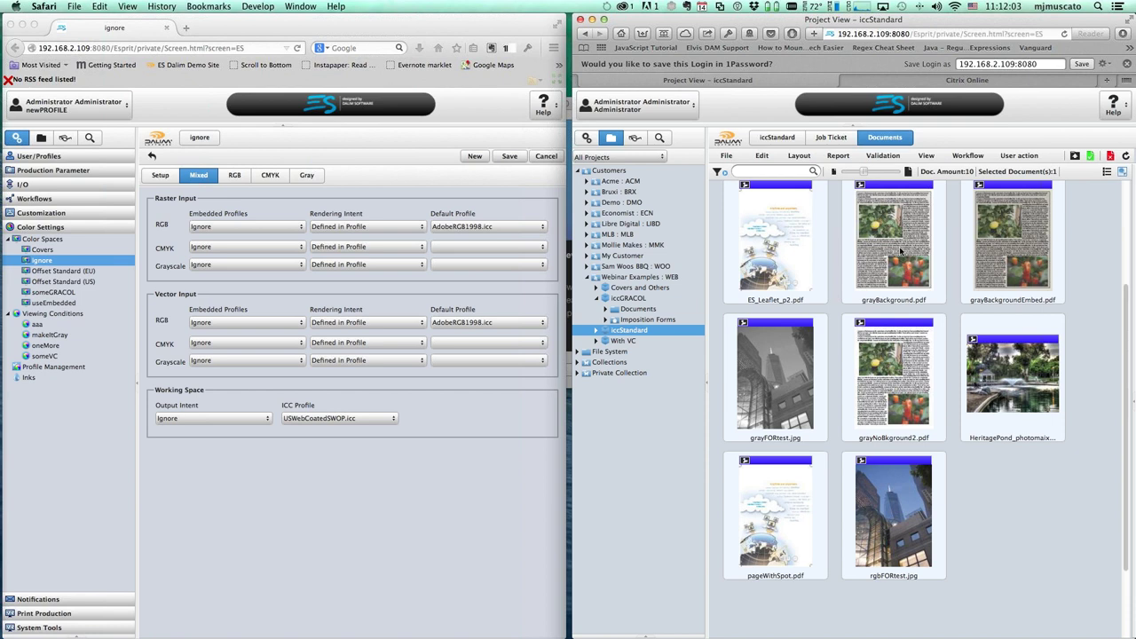
Step: Open grayBackground.pdf, hide its Cyan, Magenta and Yellow channels to inspect the black separation, and close the viewer
click(901, 252)
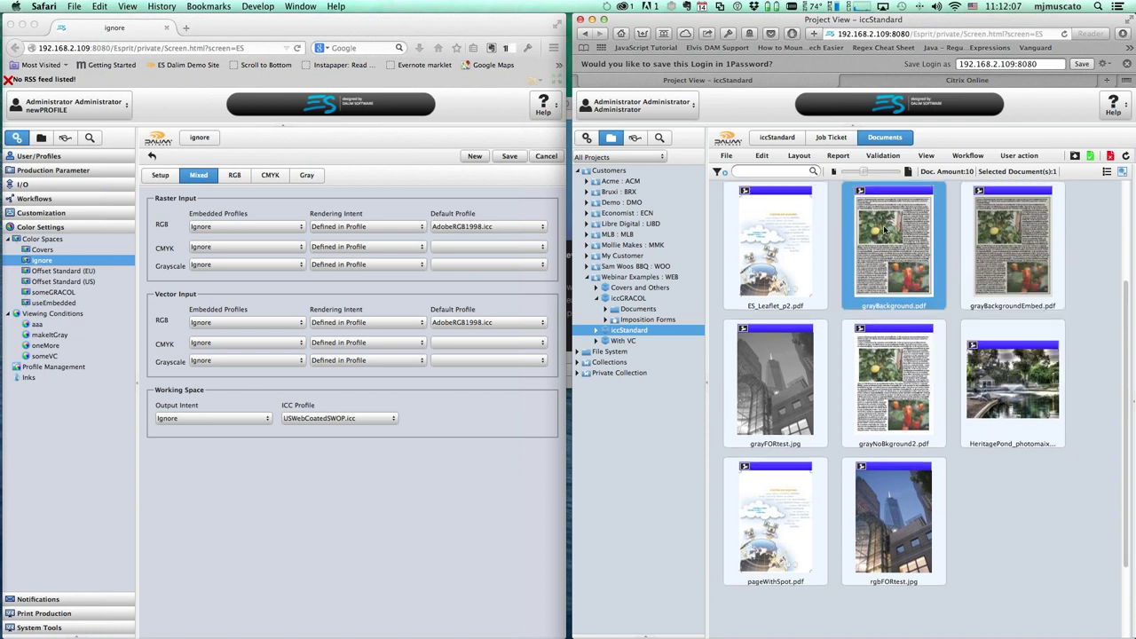
mouse_move(907, 268)
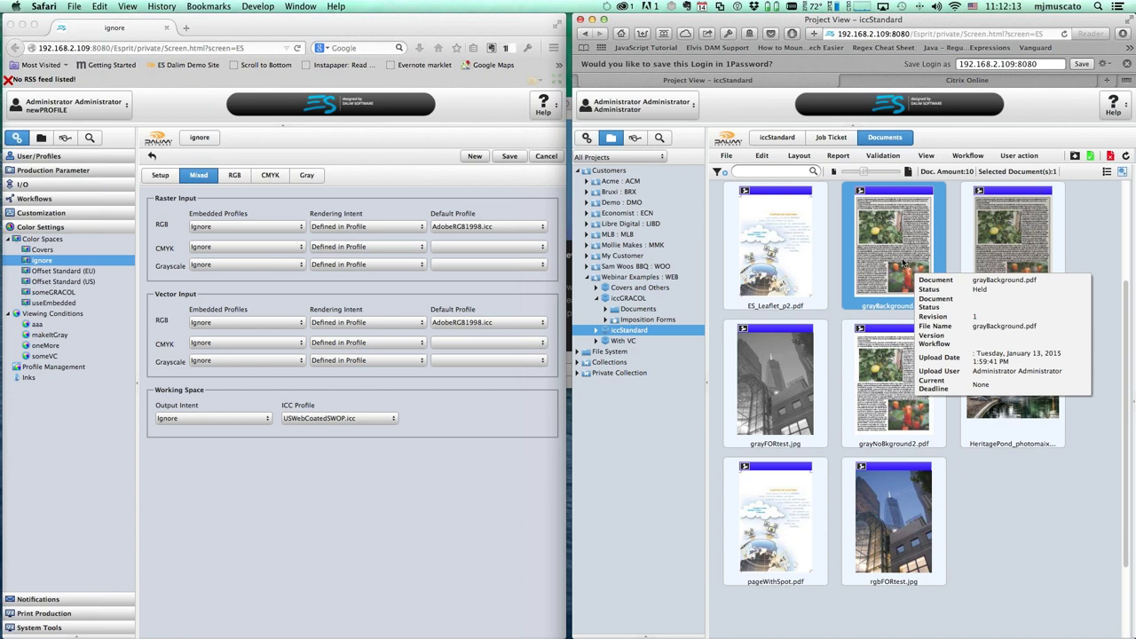
key(super+Tab)
key(super+Tab)
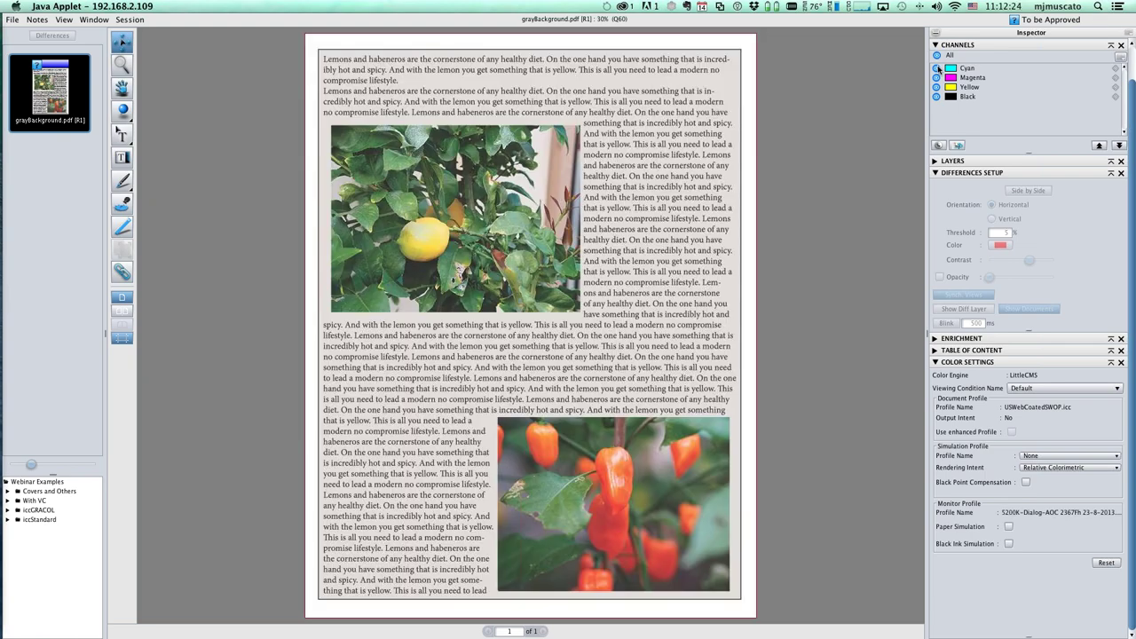
click(936, 68)
click(936, 78)
click(936, 87)
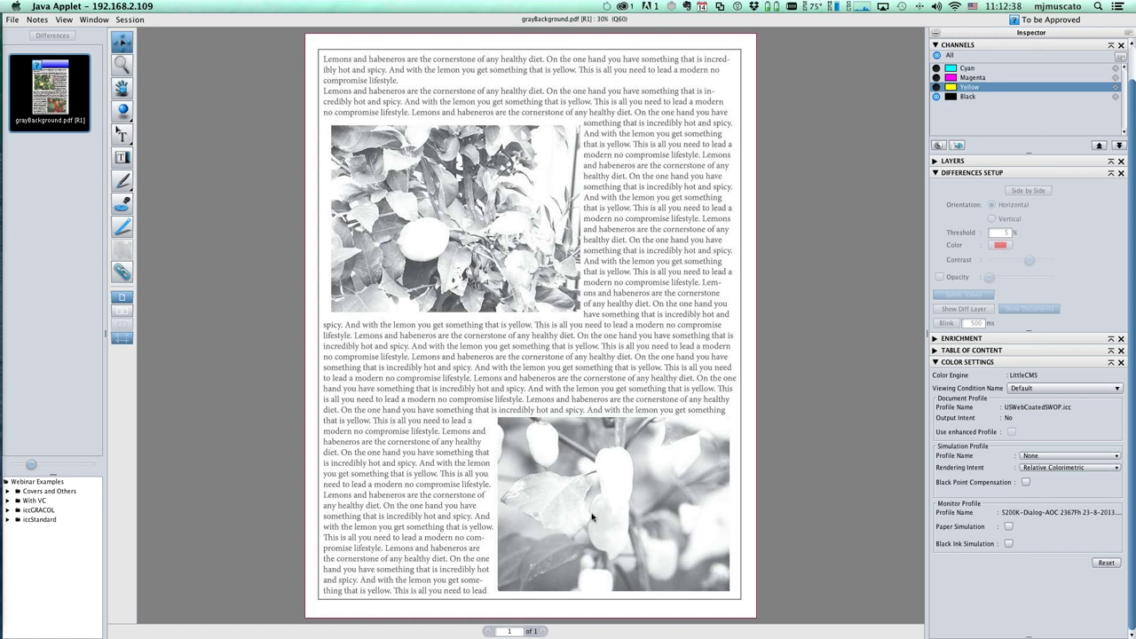
key(super+w)
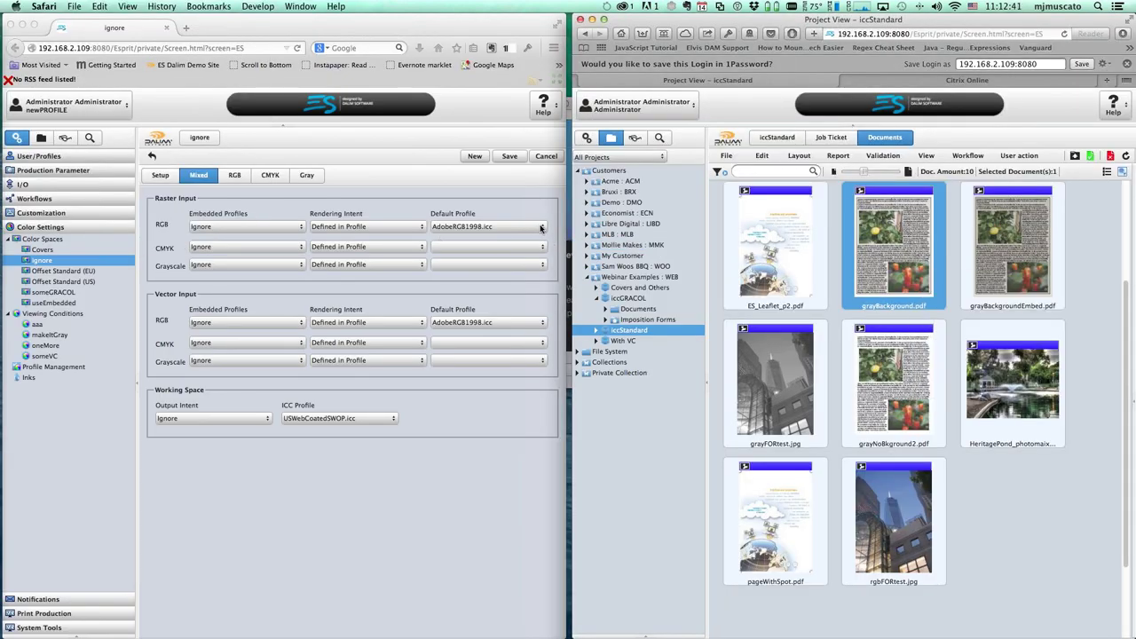
Step: Clear the default profile for RGB raster input in the ignore color space and save the change
click(505, 227)
click(505, 227)
click(462, 238)
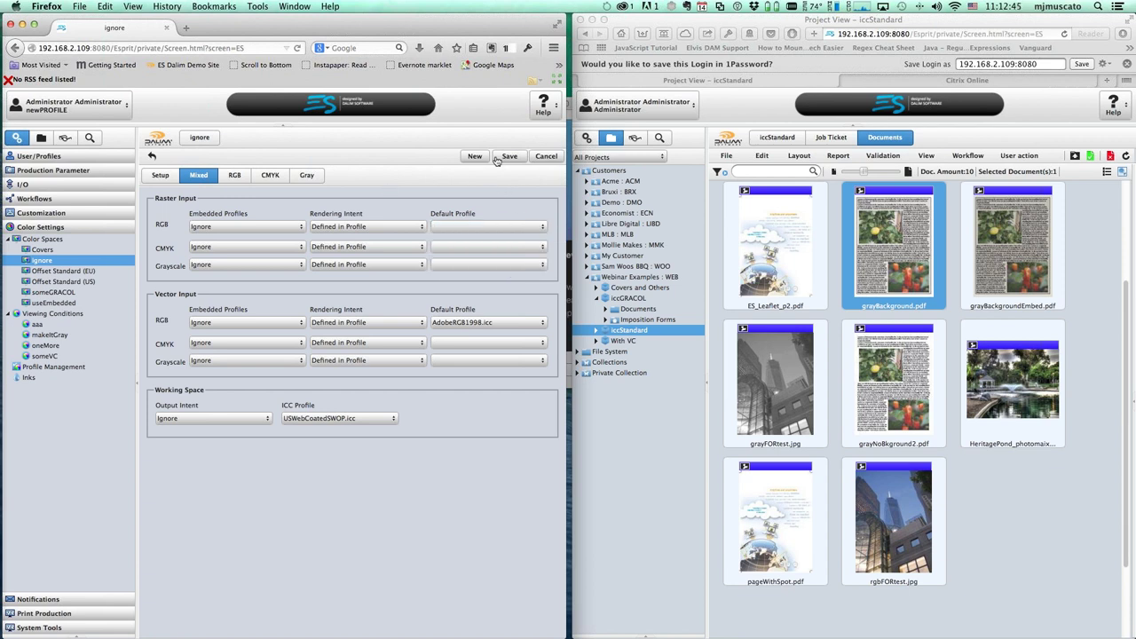
click(509, 157)
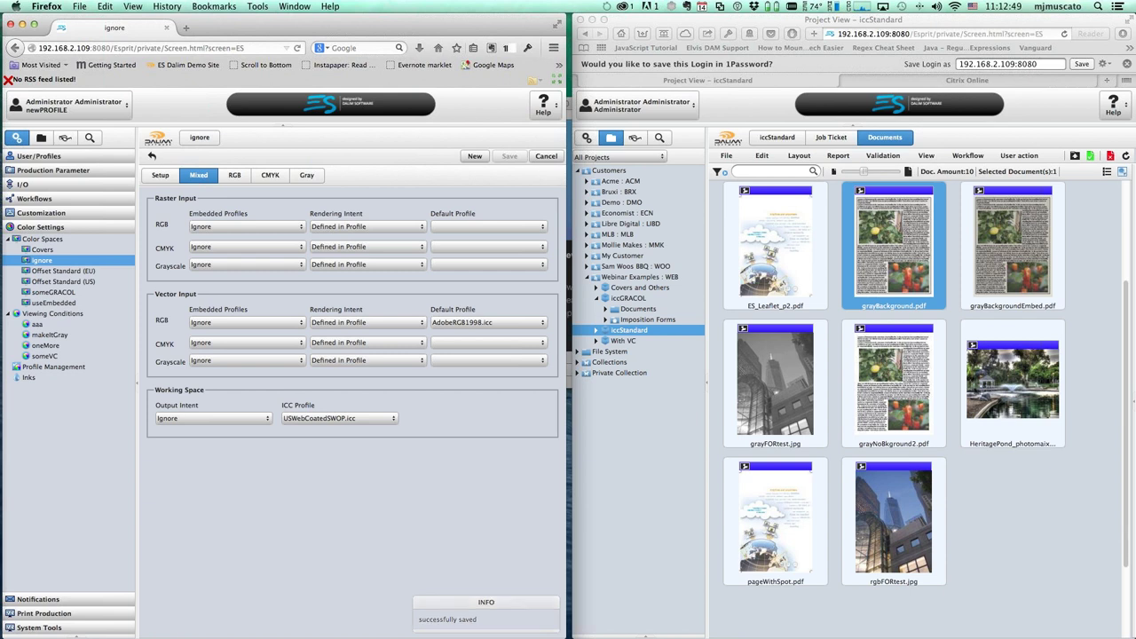
Step: Reopen grayBackground.pdf, isolate its Black channel to inspect the separation, and show all channels again
click(898, 241)
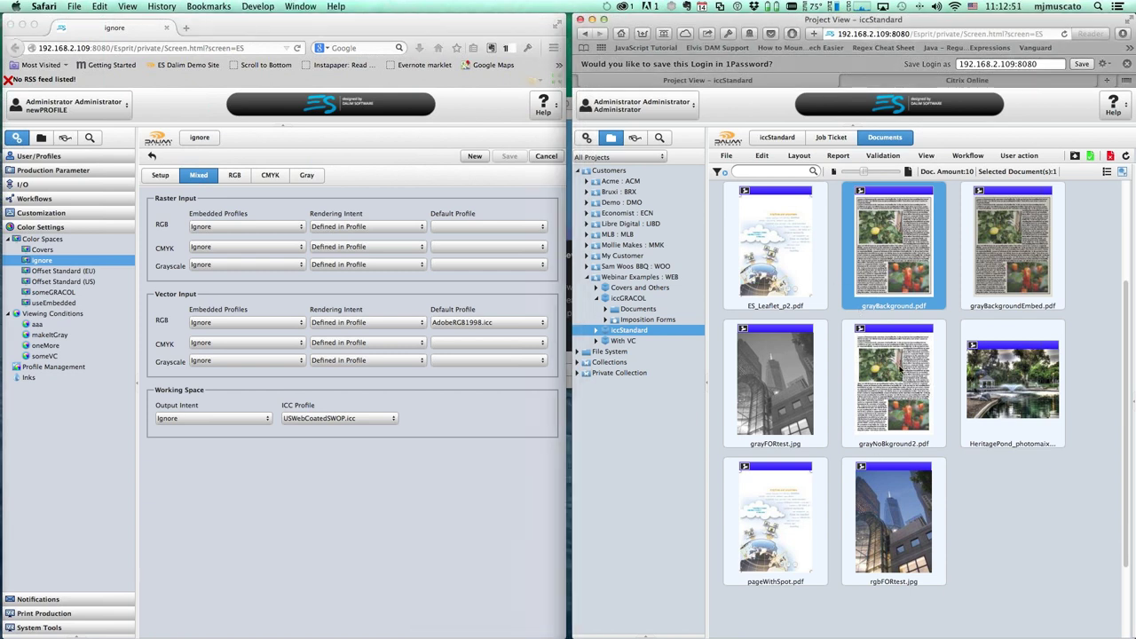
double_click(906, 238)
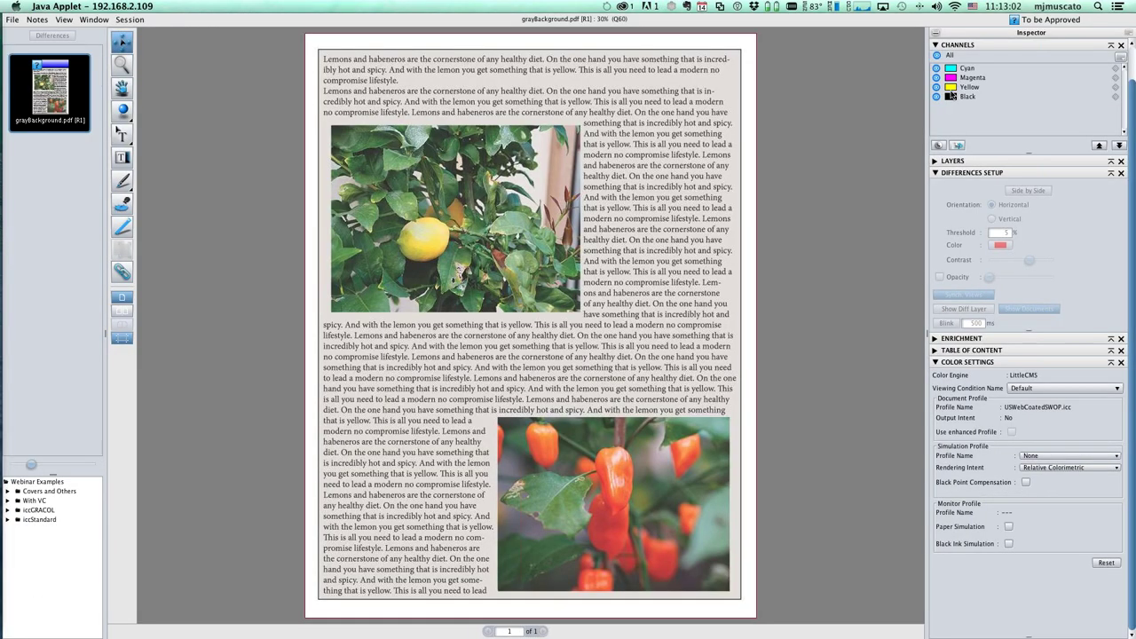
click(936, 78)
click(936, 68)
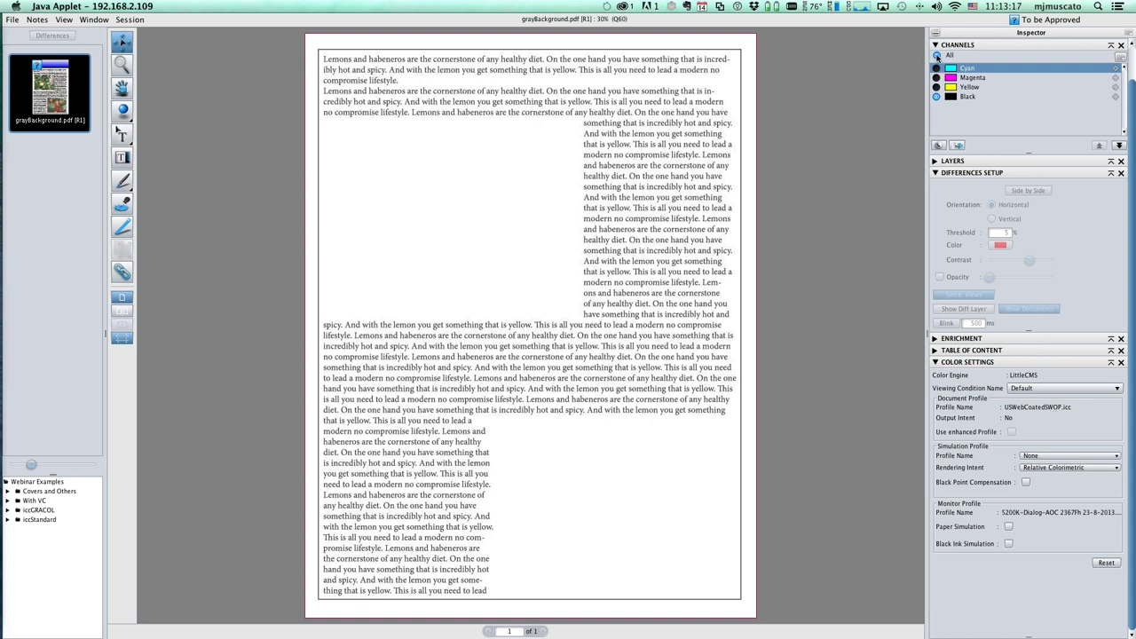
click(937, 57)
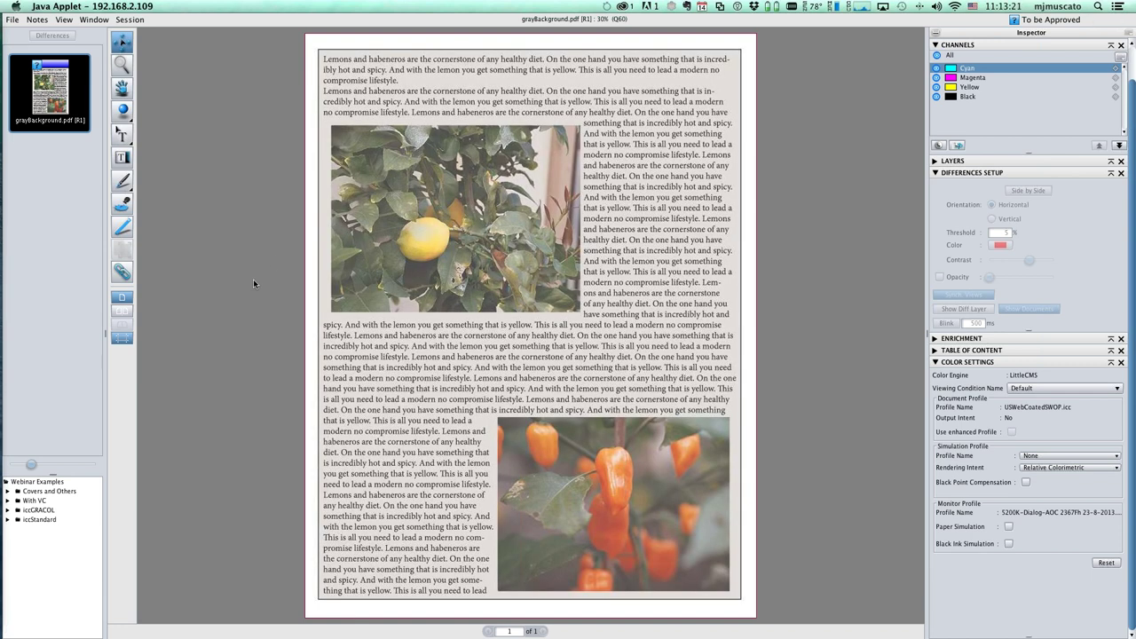
Step: Measure ink percentages in the lemon tree photo of grayBackground.pdf with the Densitometer and close the document
click(124, 205)
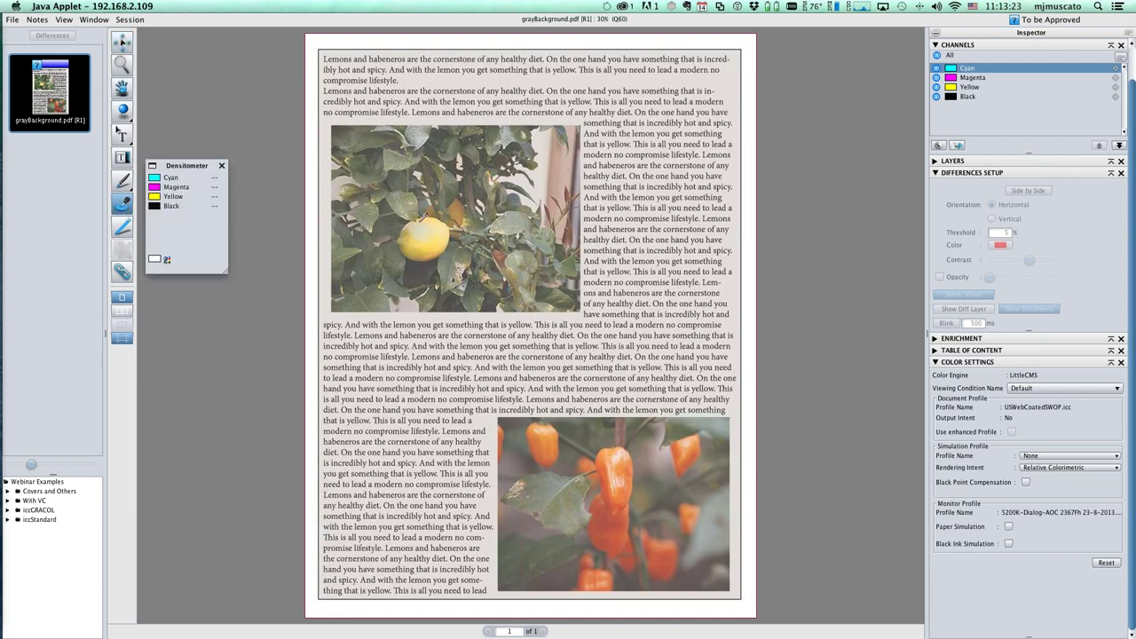
click(437, 149)
drag(197, 164, 526, 155)
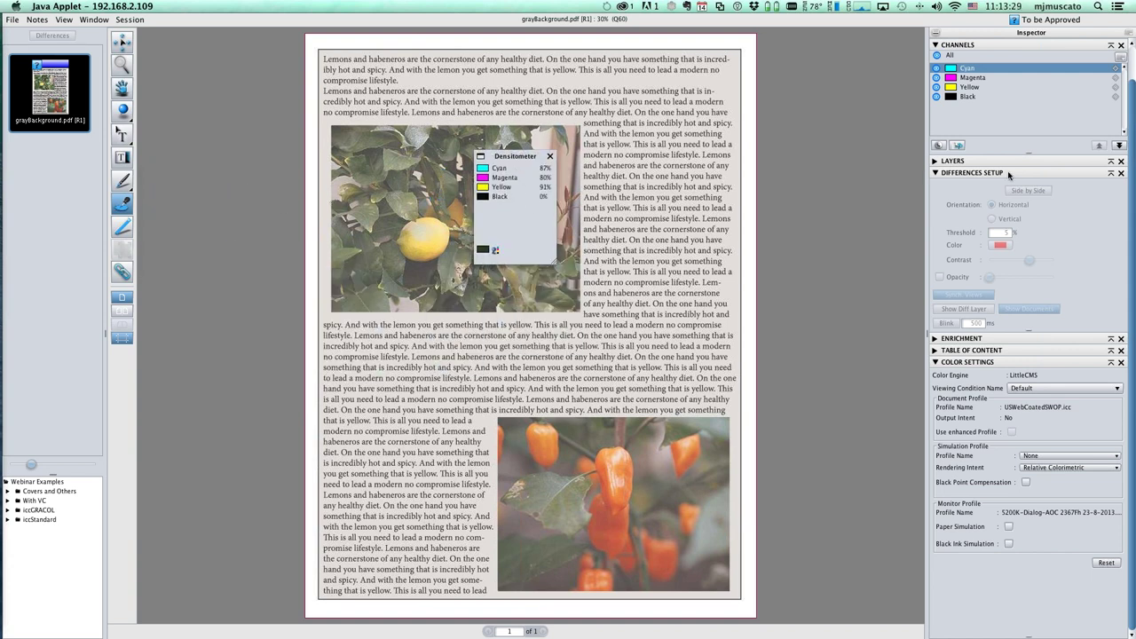
drag(519, 158, 265, 180)
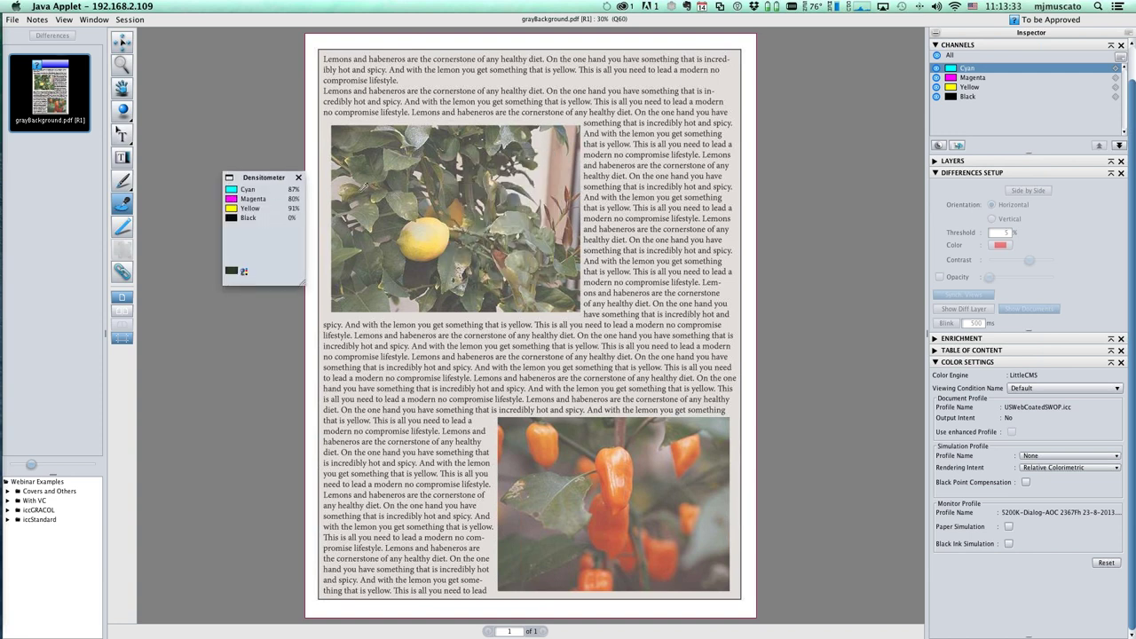
click(14, 20)
click(40, 112)
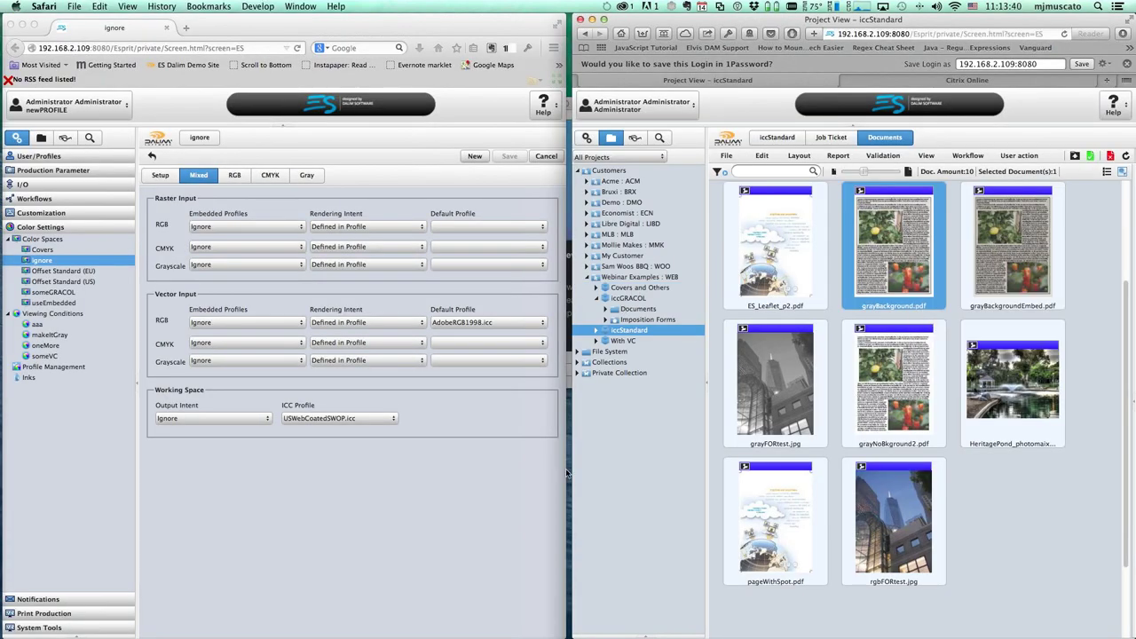
Step: Set the default profile for RGB raster input to AdobeRGB1998.icc and save the ignore color space
click(543, 231)
click(543, 229)
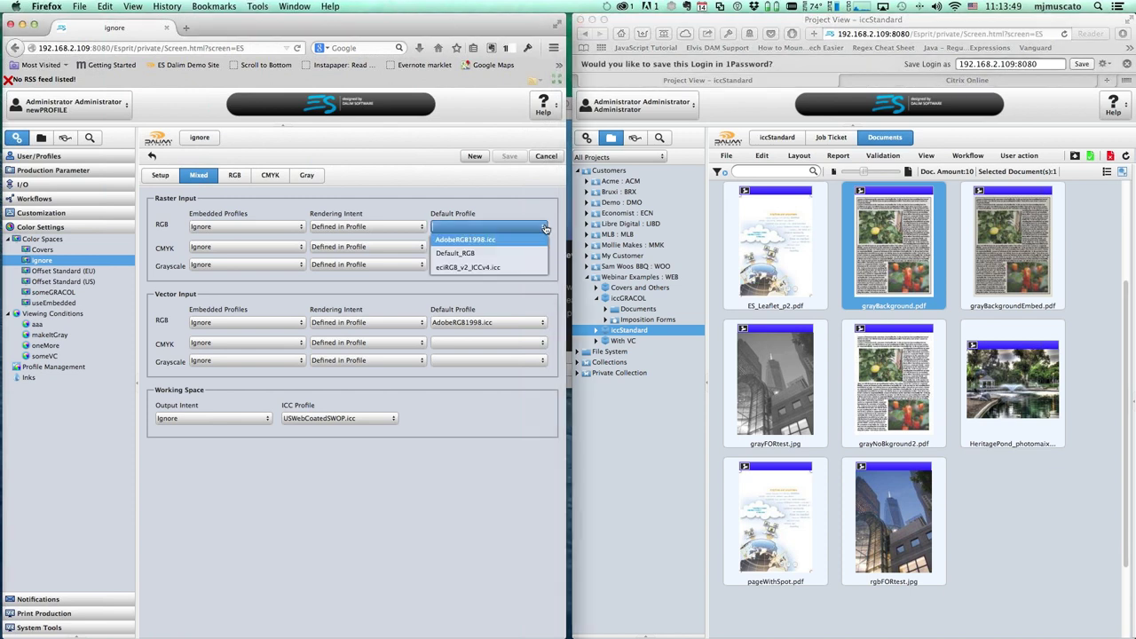
click(499, 240)
click(510, 158)
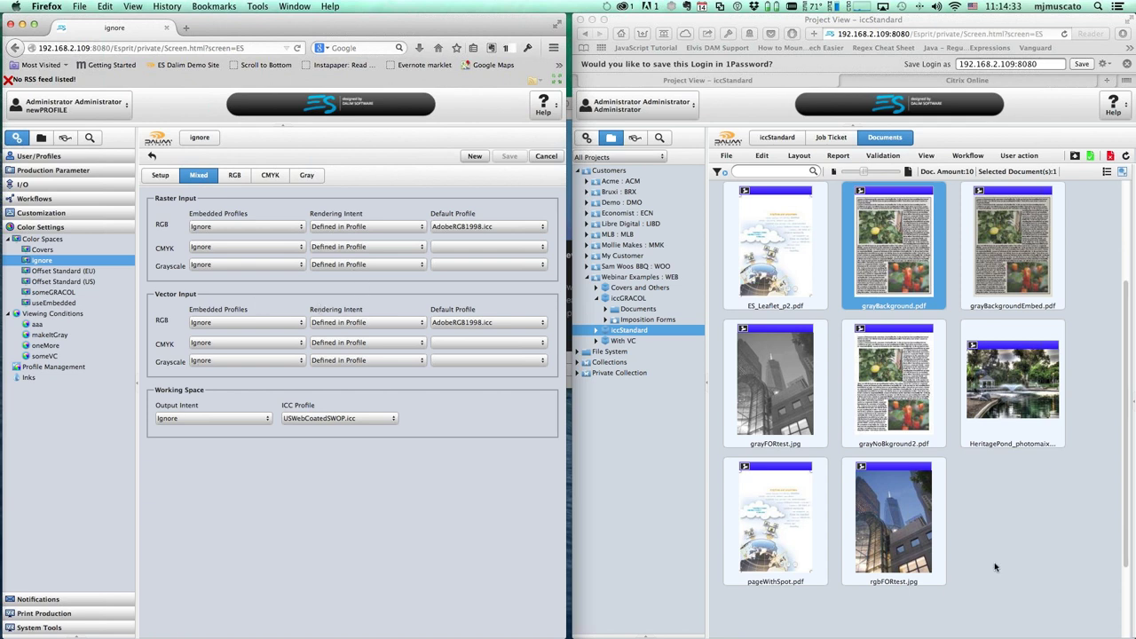
Step: Reopen grayBackground.pdf and measure its ink percentages with the Densitometer
click(896, 241)
click(1042, 257)
click(900, 239)
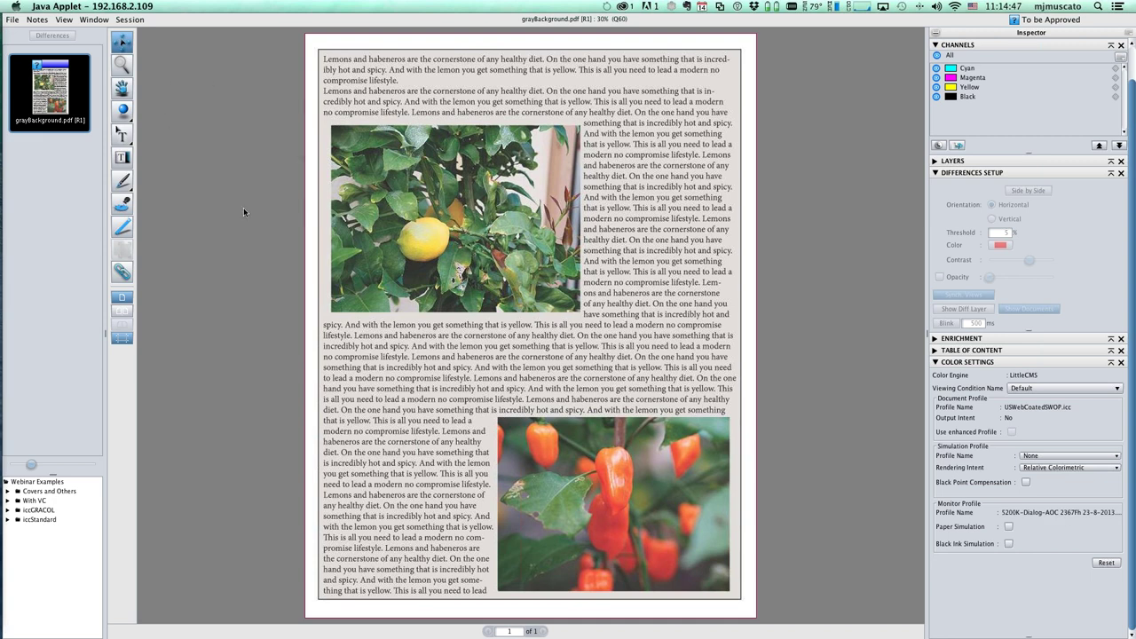
click(123, 207)
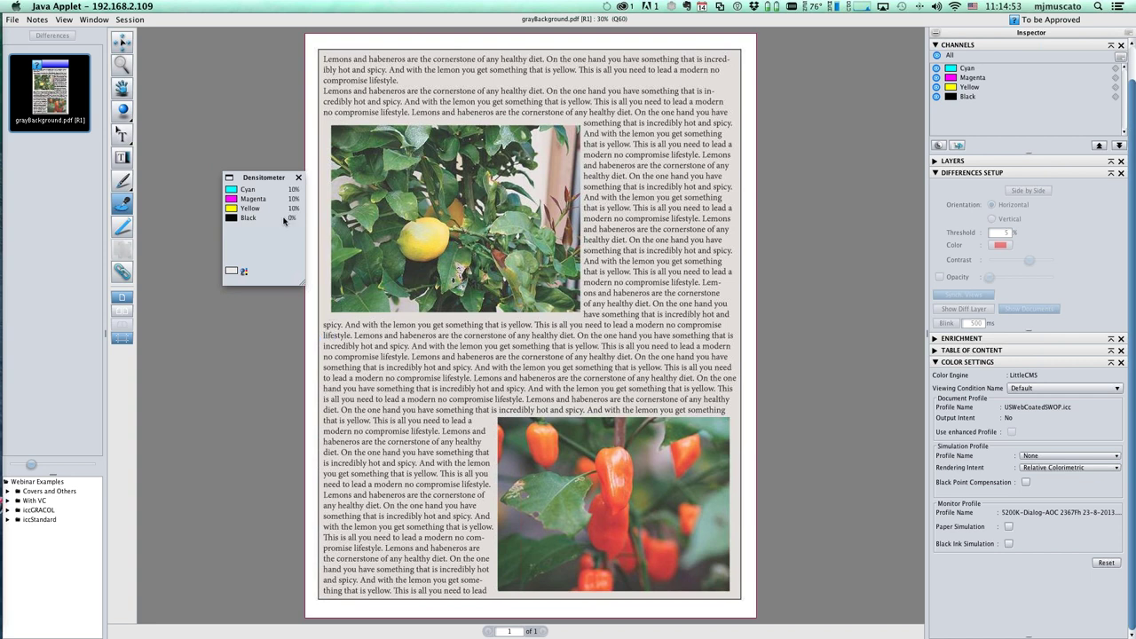
drag(261, 177, 240, 255)
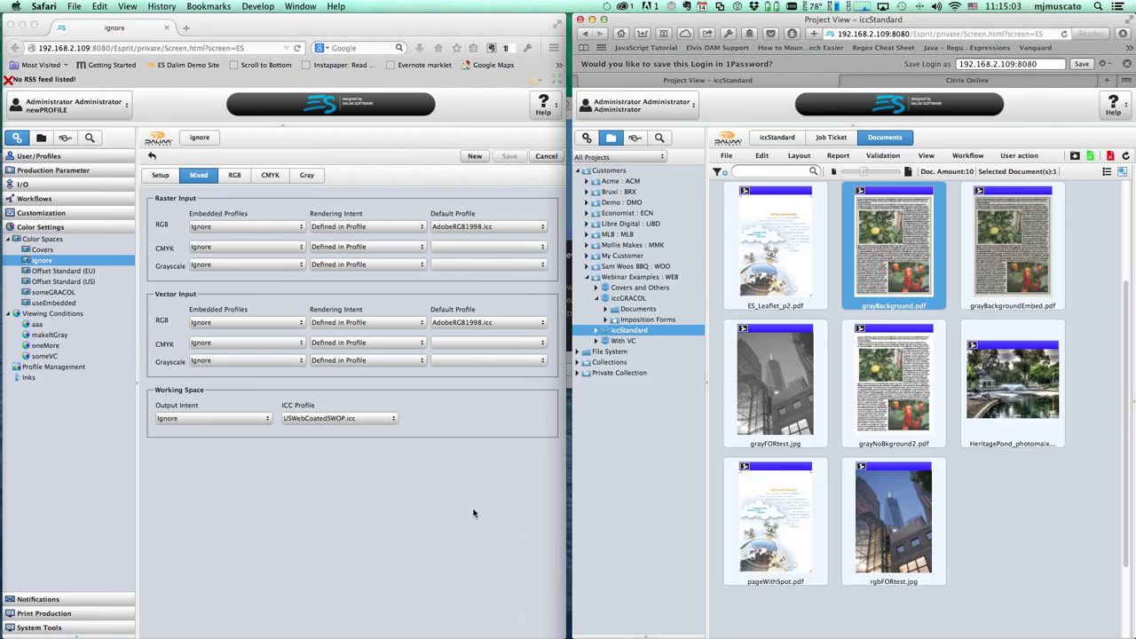
Step: Set the default profile for CMYK vector input to Default_CMYK and save the ignore color space
click(464, 511)
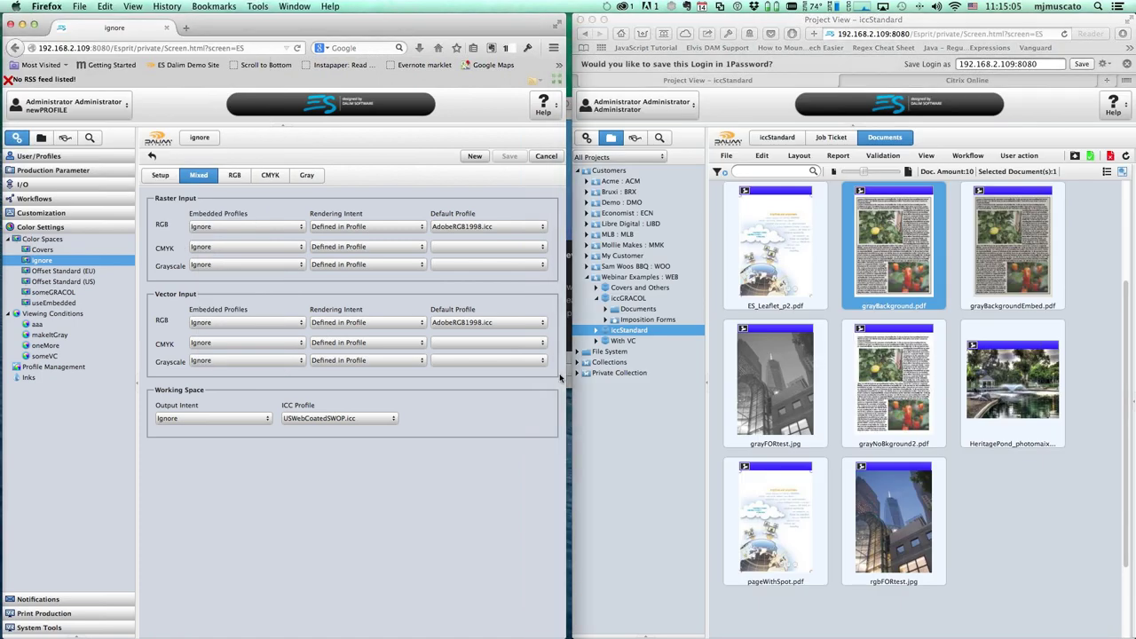
click(541, 347)
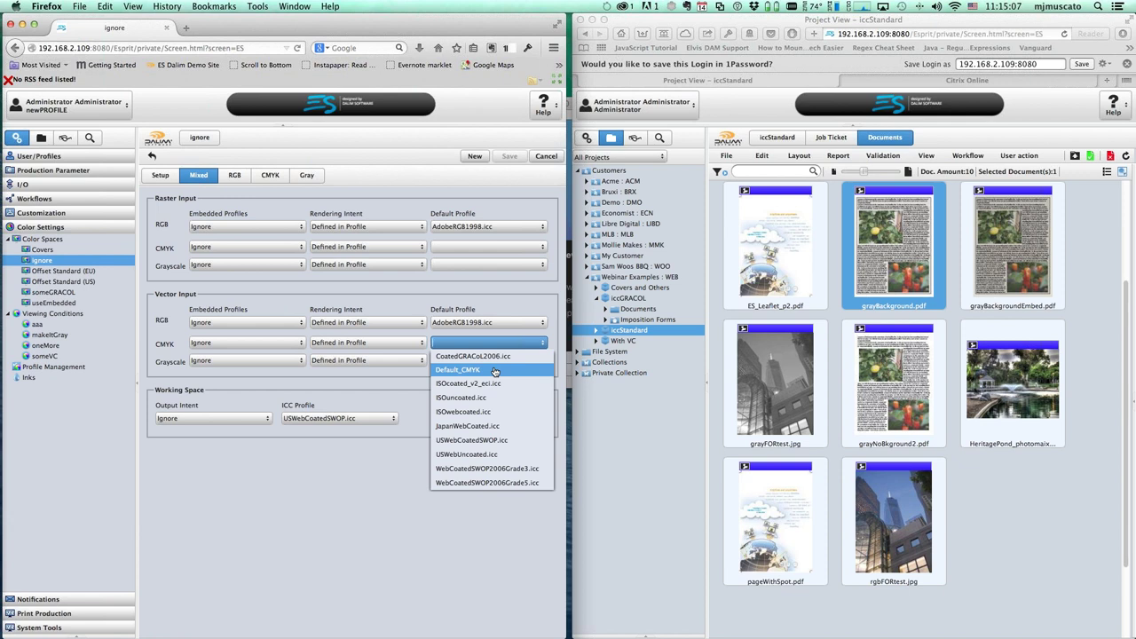
click(492, 368)
click(517, 161)
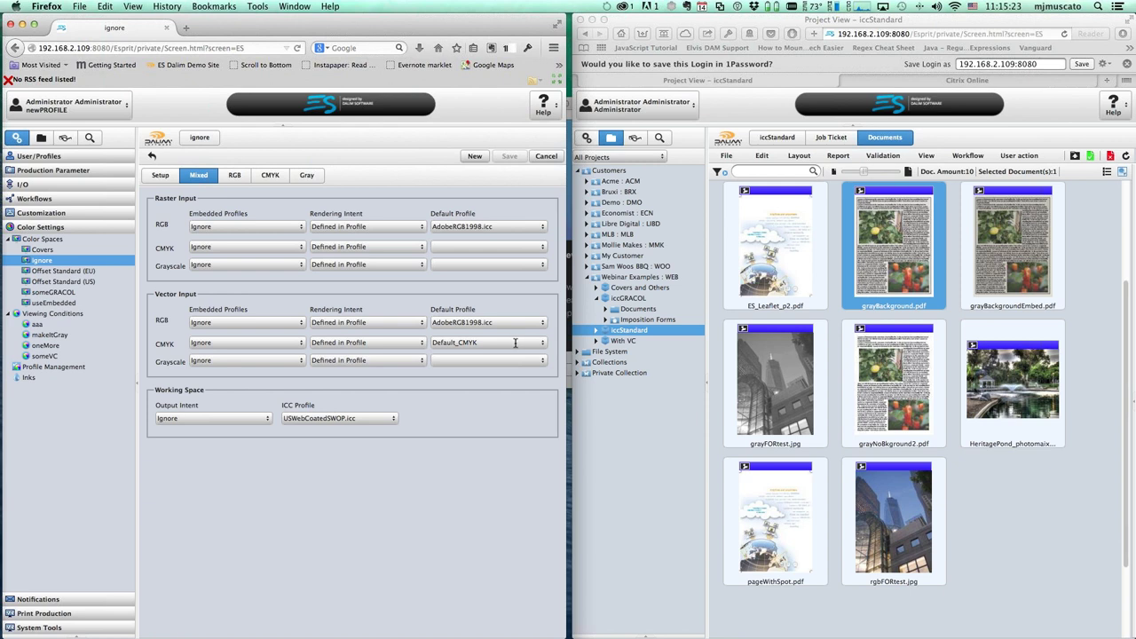
Step: Reopen grayBackground.pdf, show the Densitometer and magnify the body text around the words "get some"
click(996, 256)
click(1025, 284)
click(919, 264)
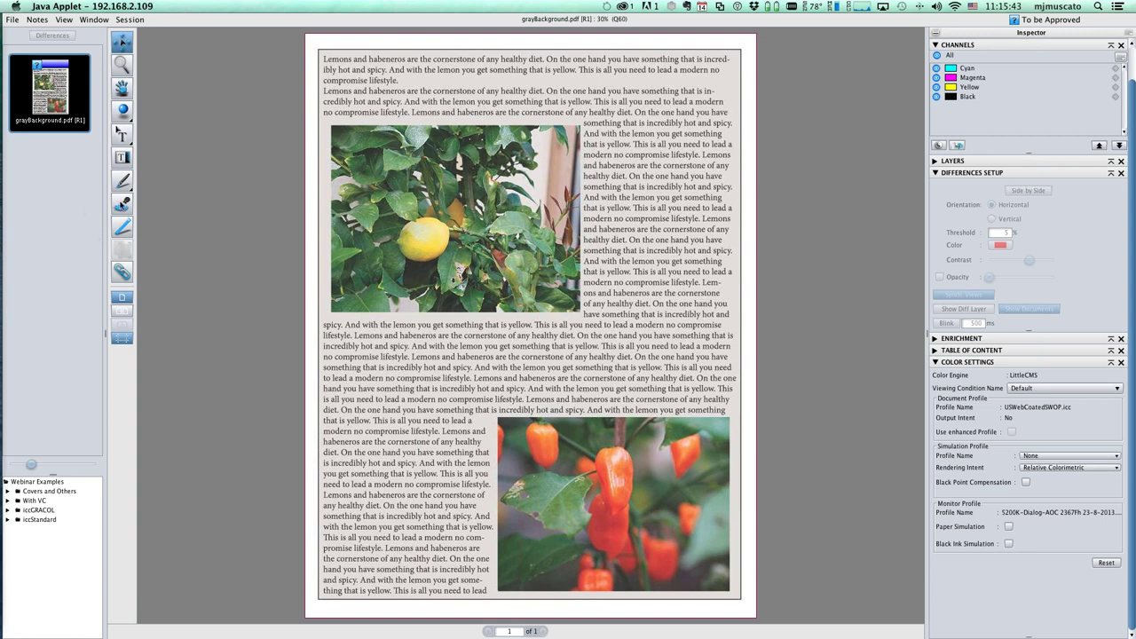
click(122, 206)
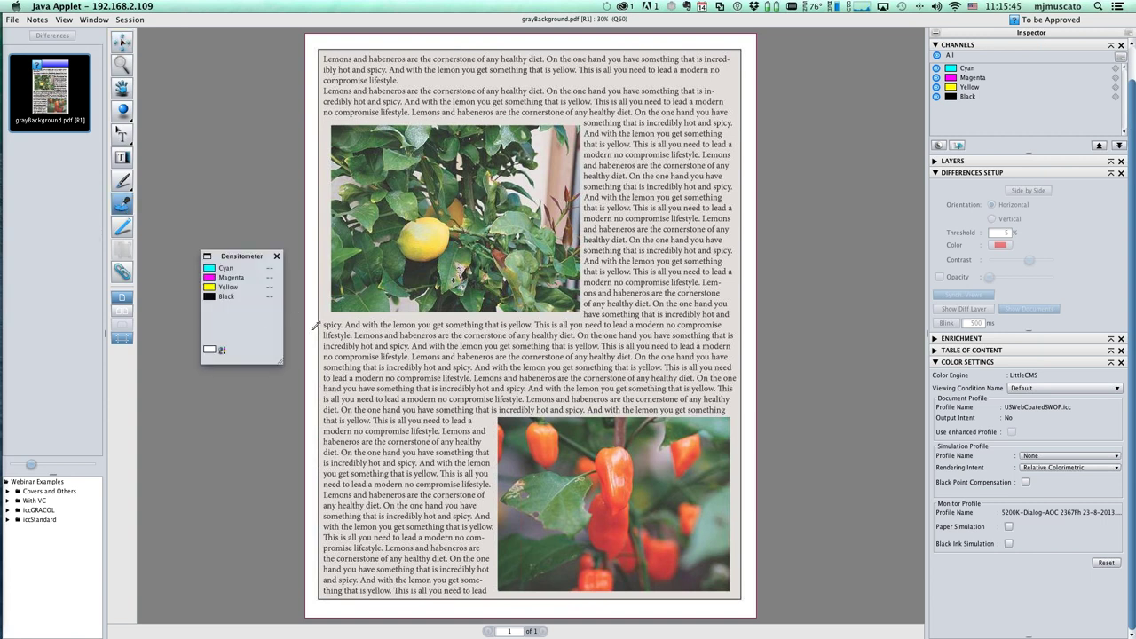
click(327, 275)
click(121, 64)
drag(433, 316, 465, 336)
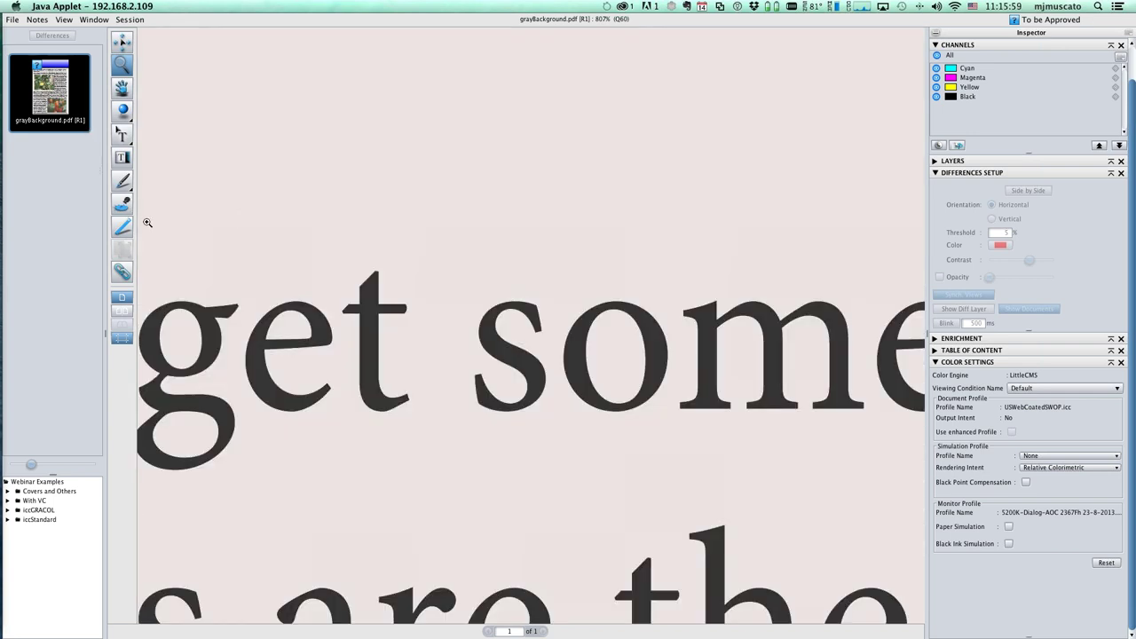
Step: Measure the ink percentages of the magnified text with the Densitometer and return to the color space settings
click(125, 207)
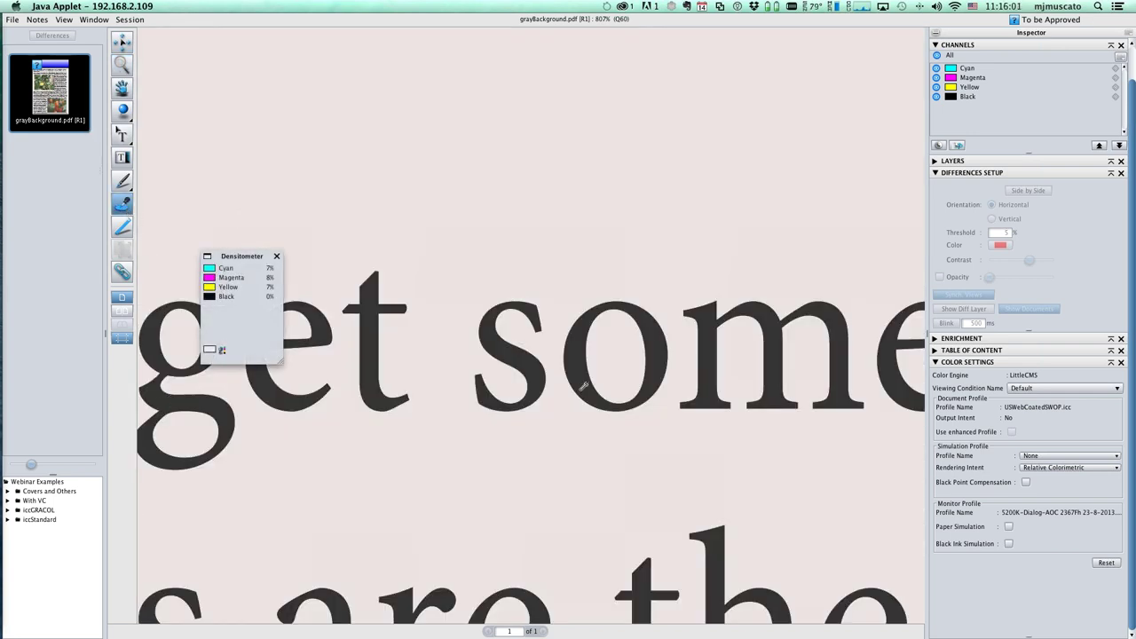
click(499, 333)
drag(232, 258, 555, 431)
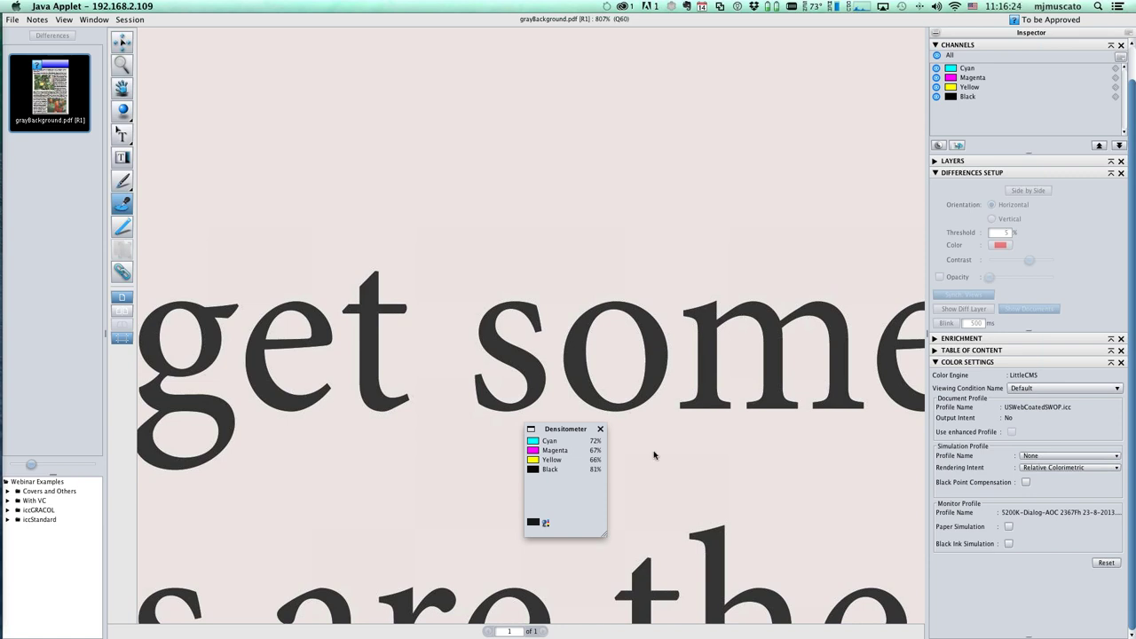
key(super+Tab)
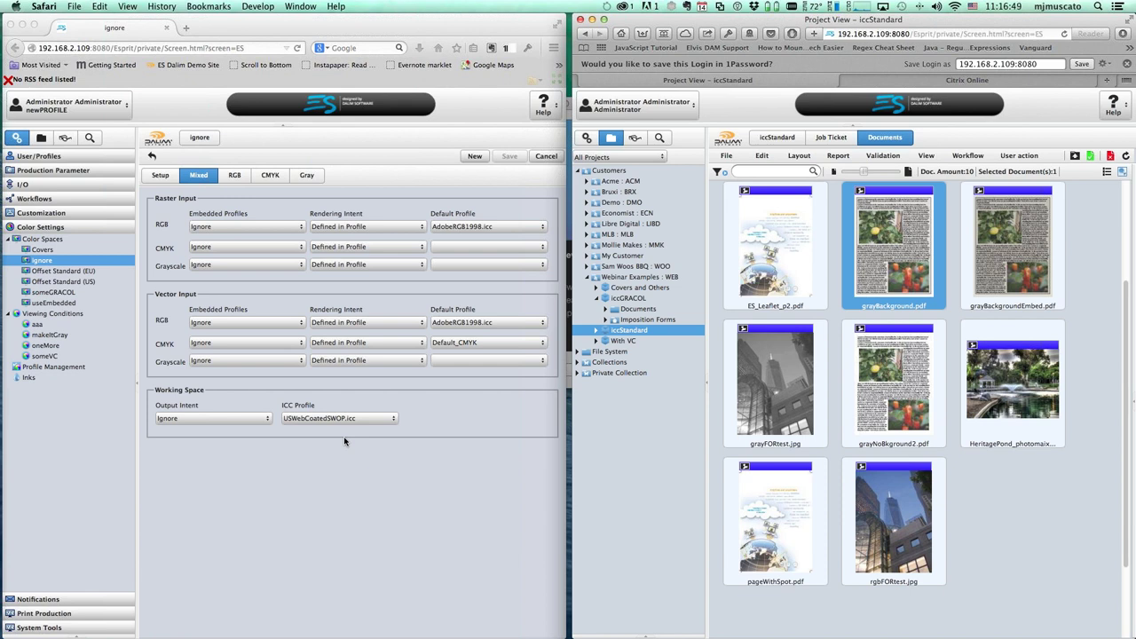
Step: Clear the default profile for CMYK vector input and save the ignore color space
click(514, 346)
click(514, 345)
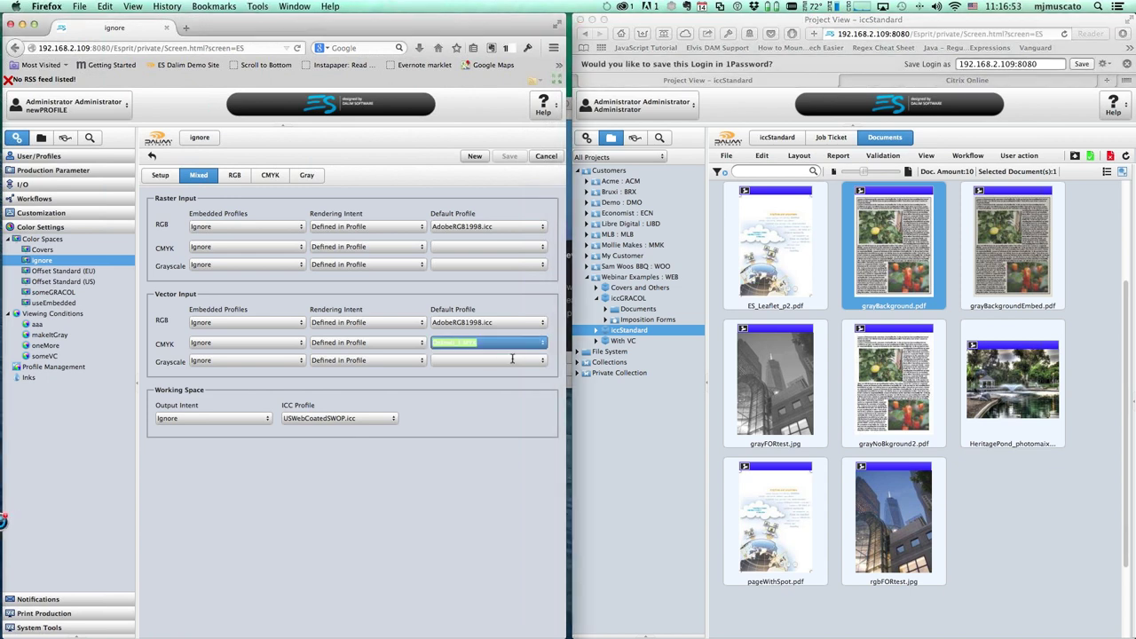
click(452, 584)
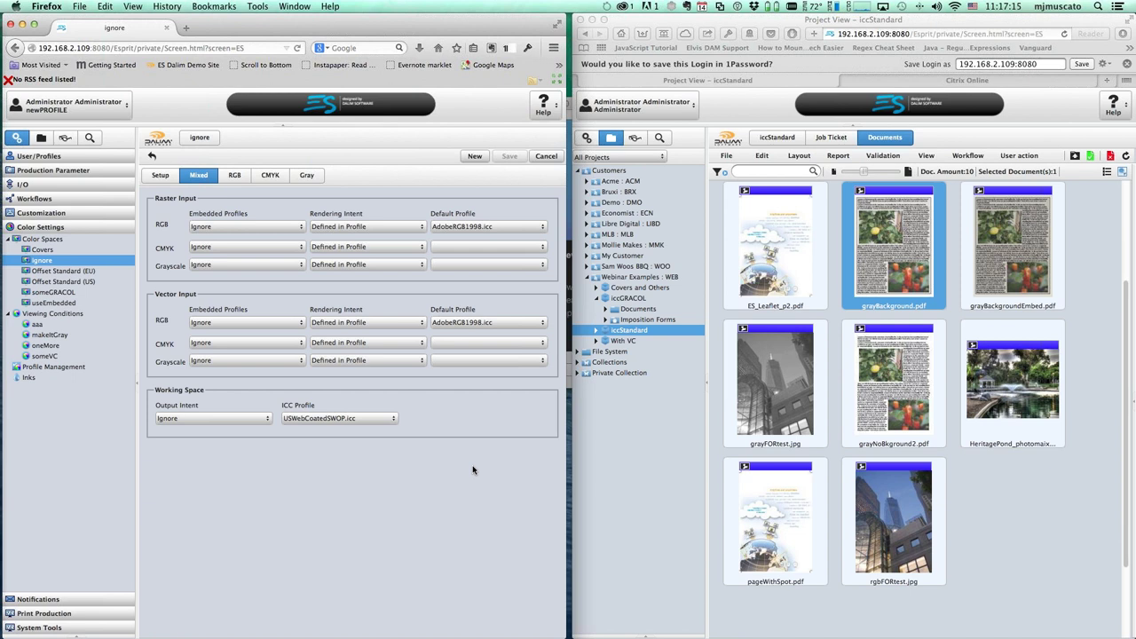
Step: Try USWebCoatedSWOP.icc as the default profile for CMYK vector input and clear it again
click(497, 343)
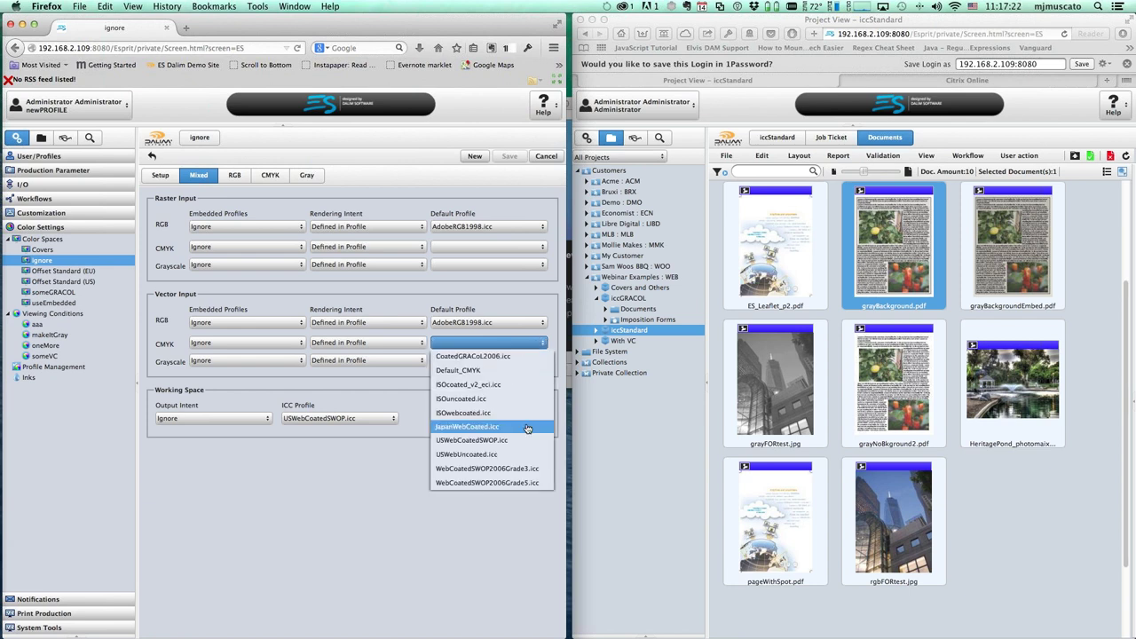
click(506, 443)
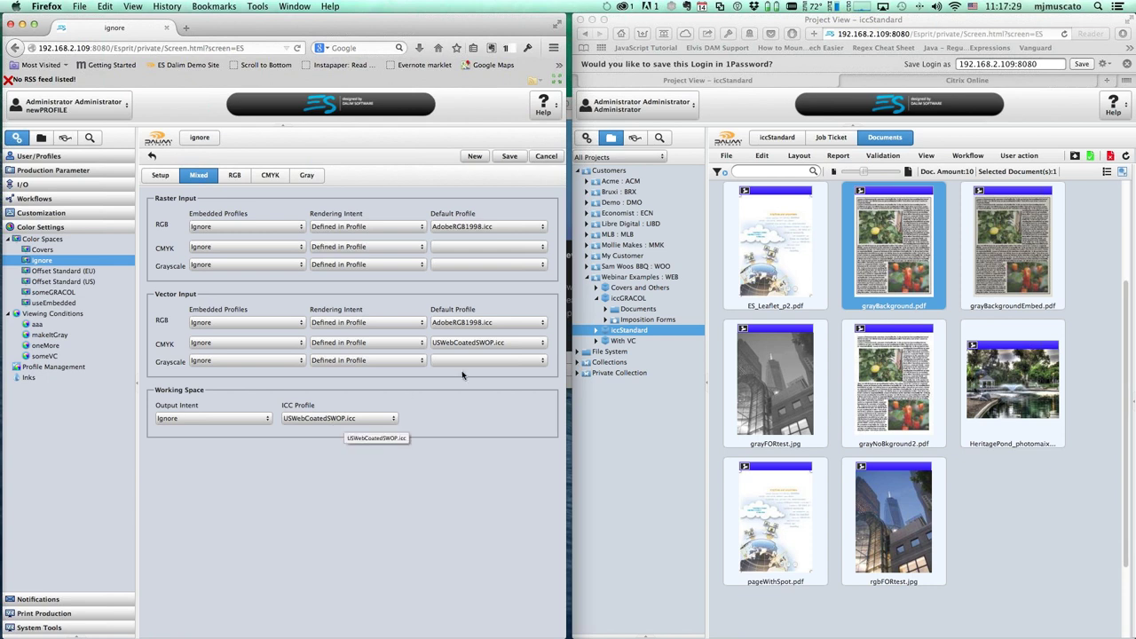
click(454, 343)
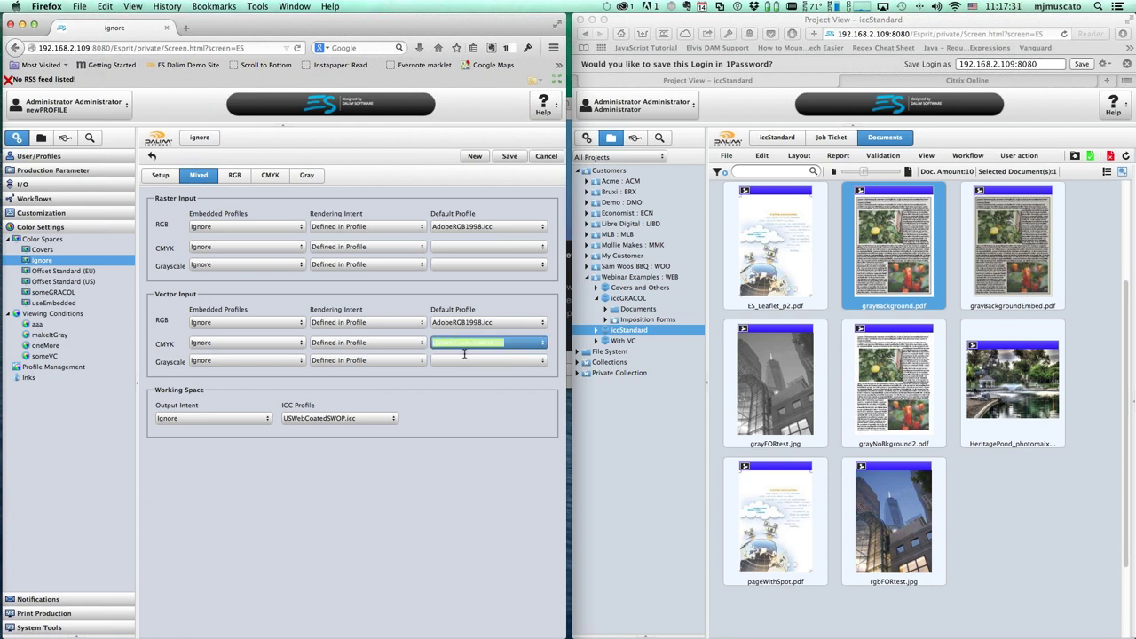
click(316, 417)
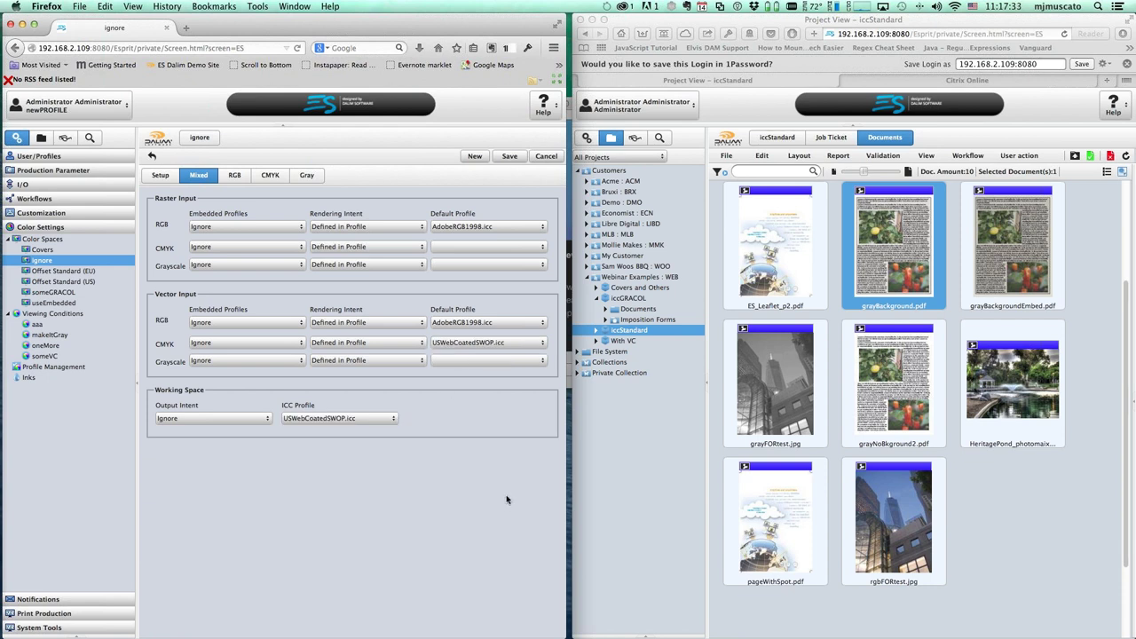
click(520, 342)
key(BackSpace)
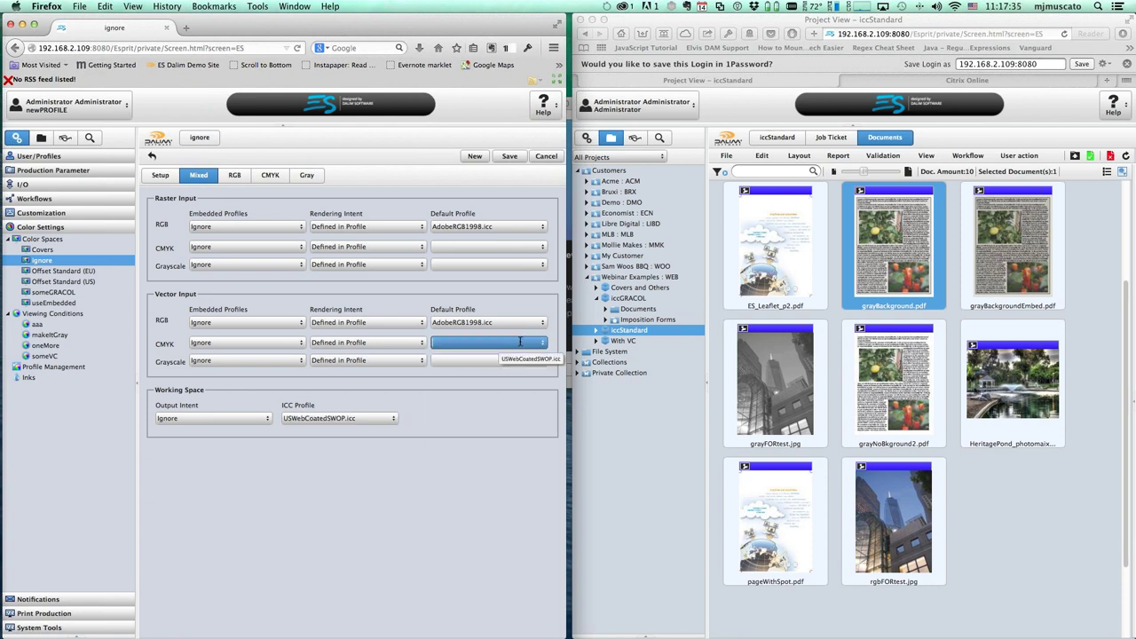
click(374, 533)
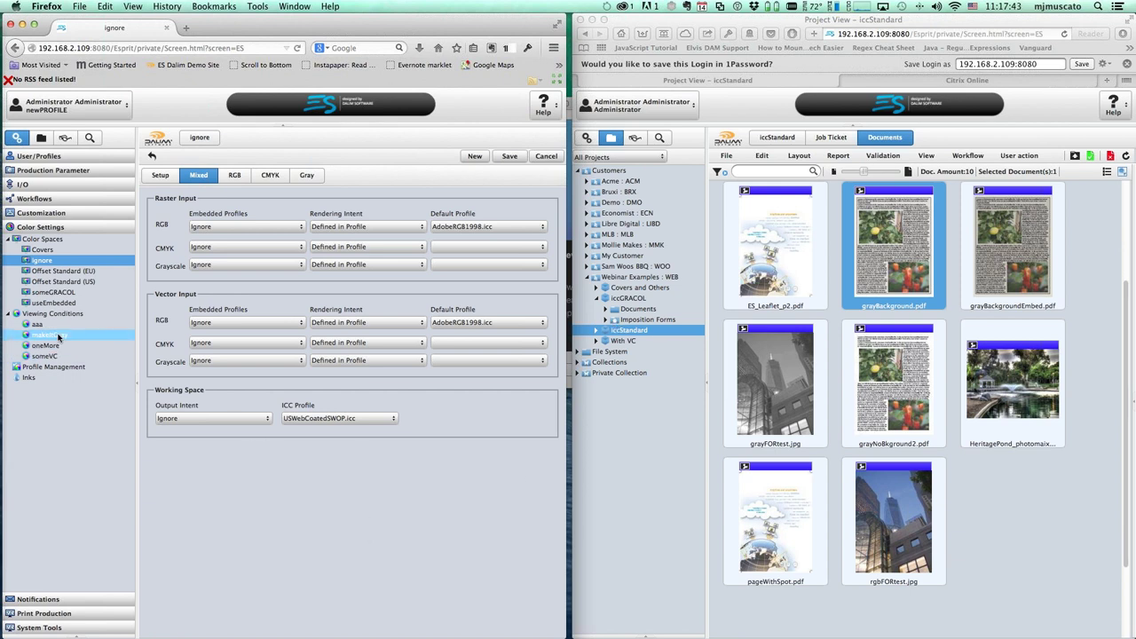
Step: Show the settings of the someGRACOL color space alongside the documents of the iccGRACOL project
click(58, 293)
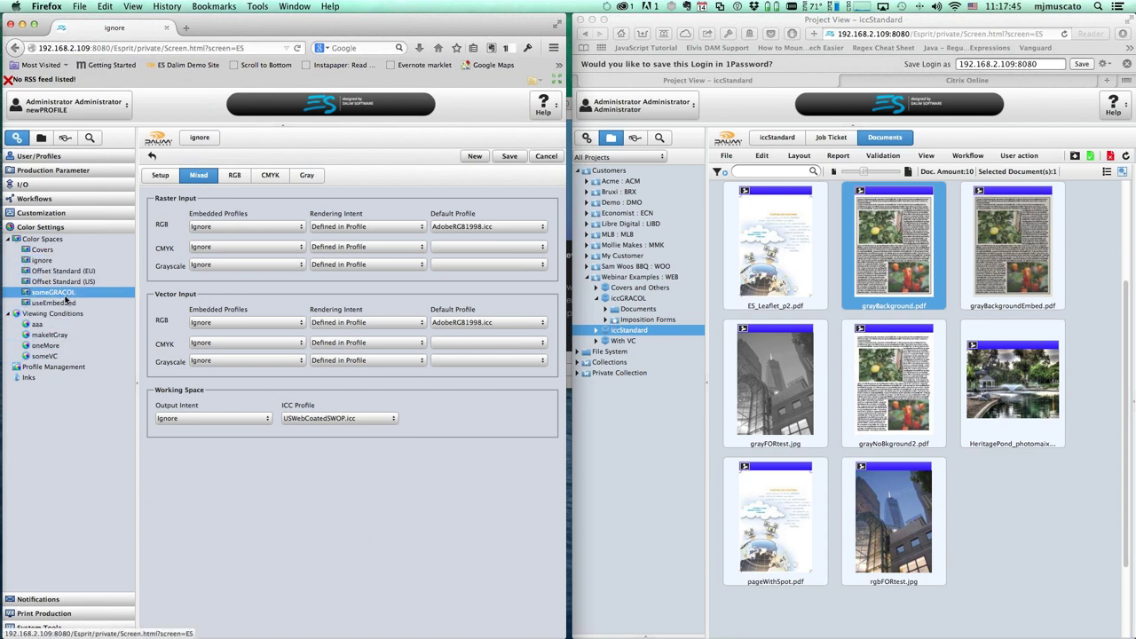
click(284, 383)
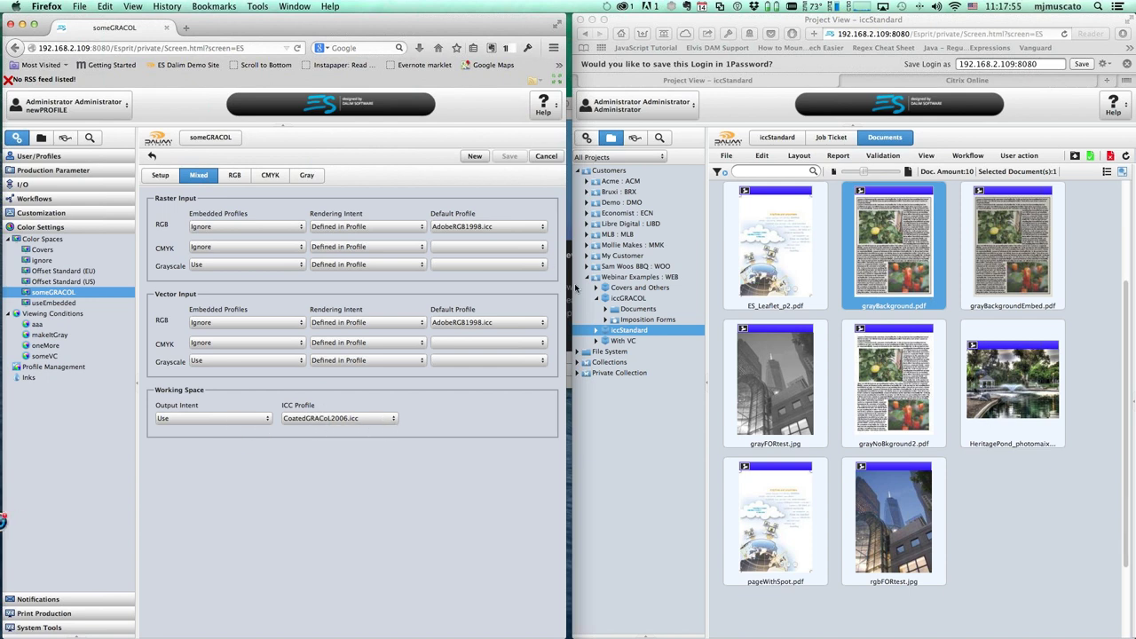
click(643, 301)
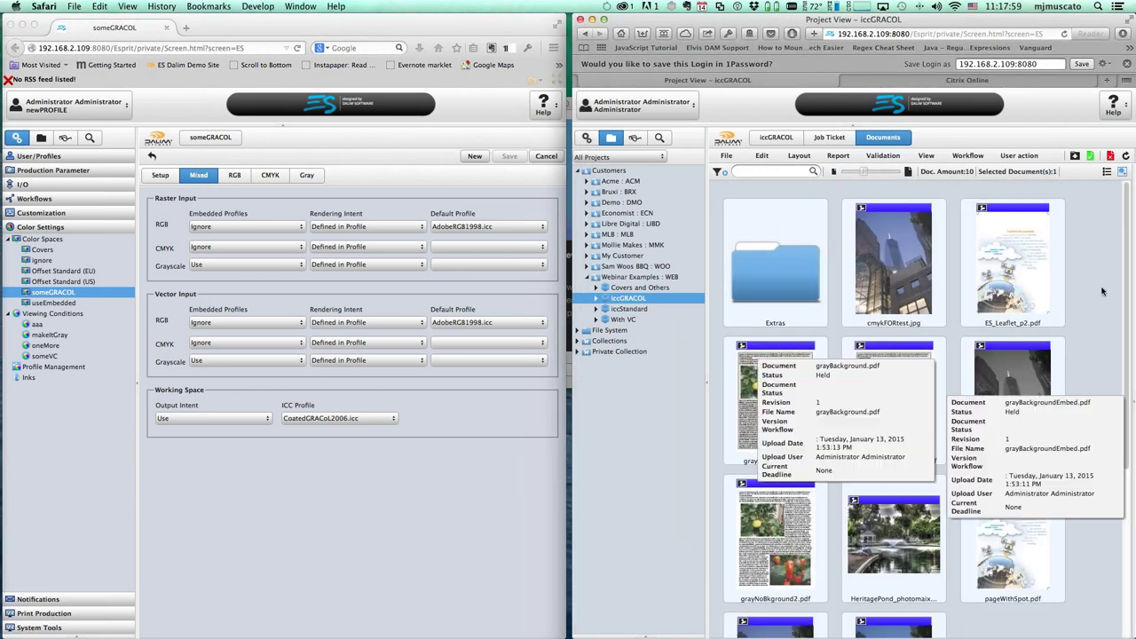
Step: Select pageWithSpot.pdf and ES_Leaflet_p2.pdf in the iccGRACOL project and open both together in the viewer
scroll(964, 482, up, 5)
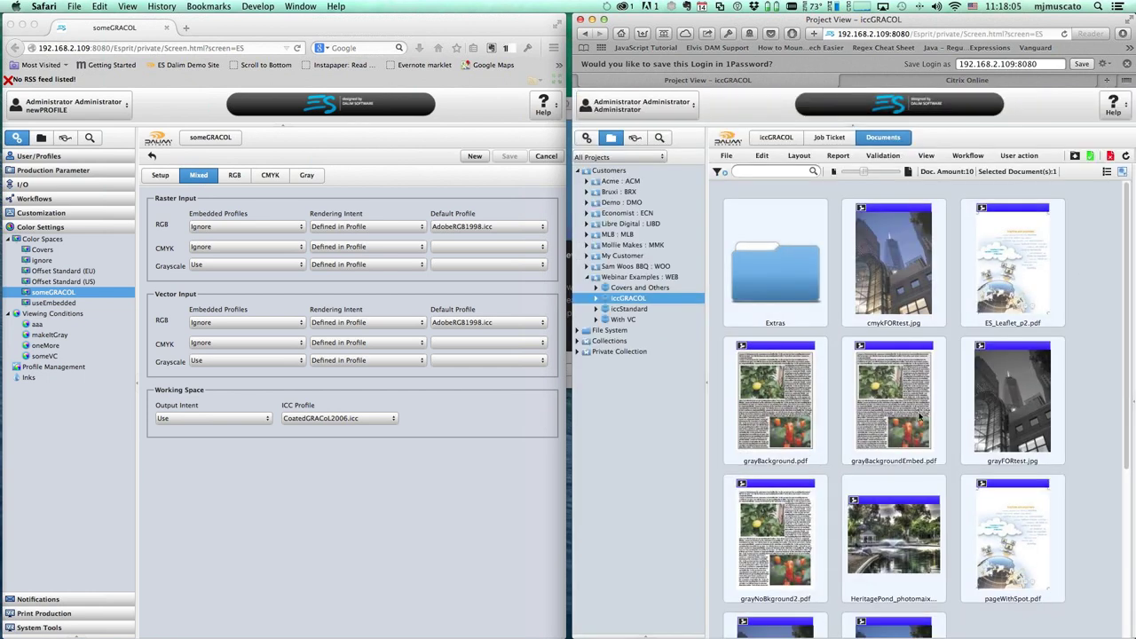
scroll(906, 441, down, 2)
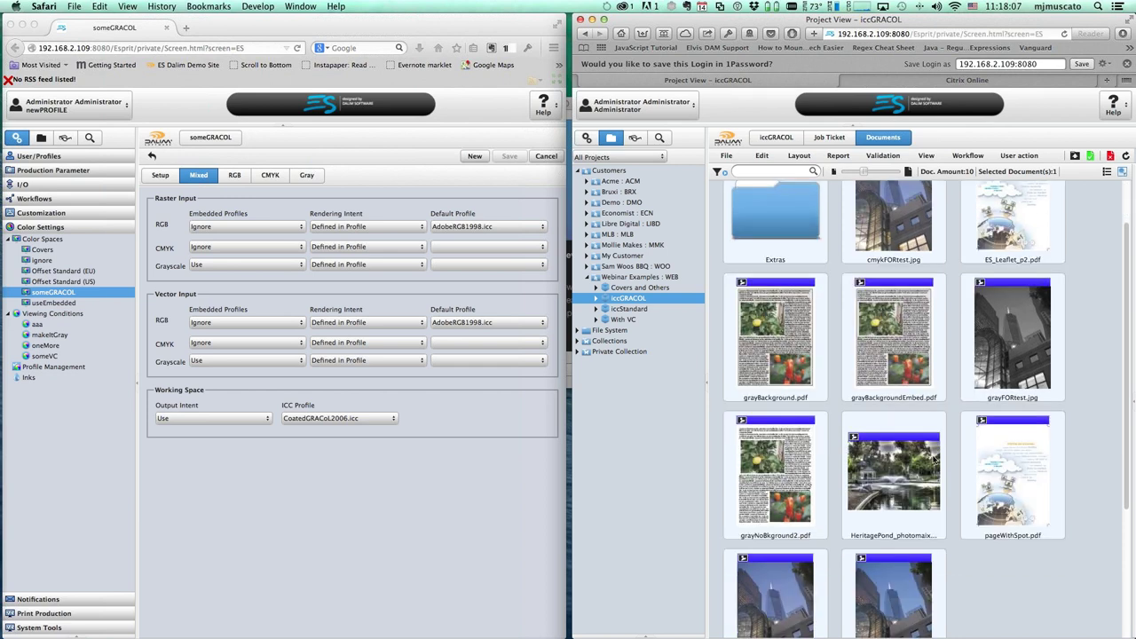
click(1009, 484)
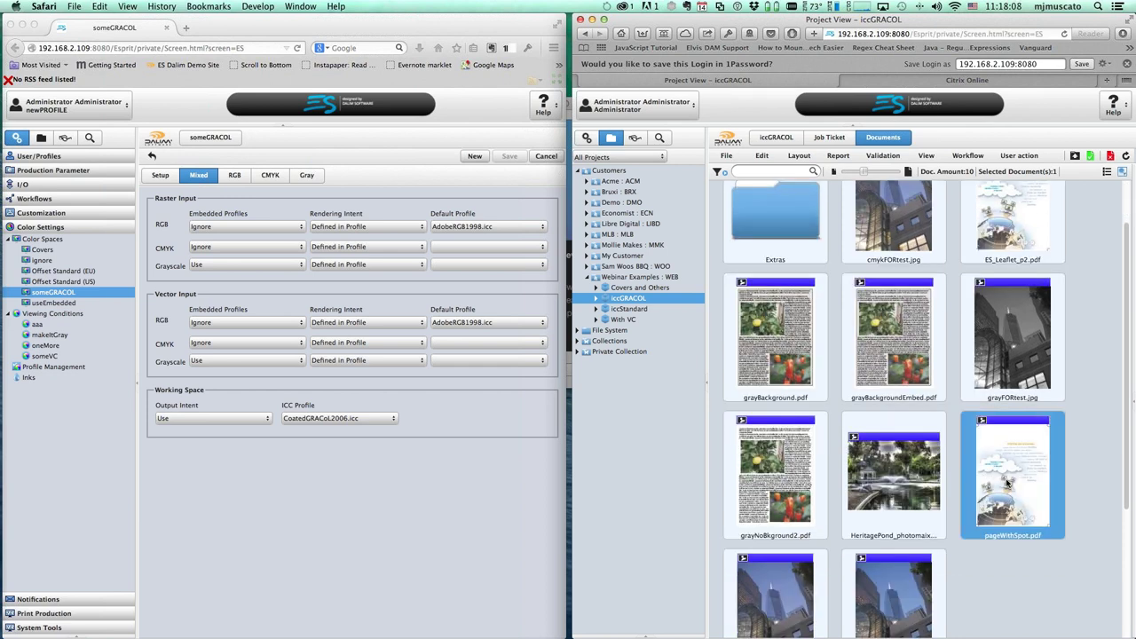
super+click(1011, 212)
mouse_move(1014, 214)
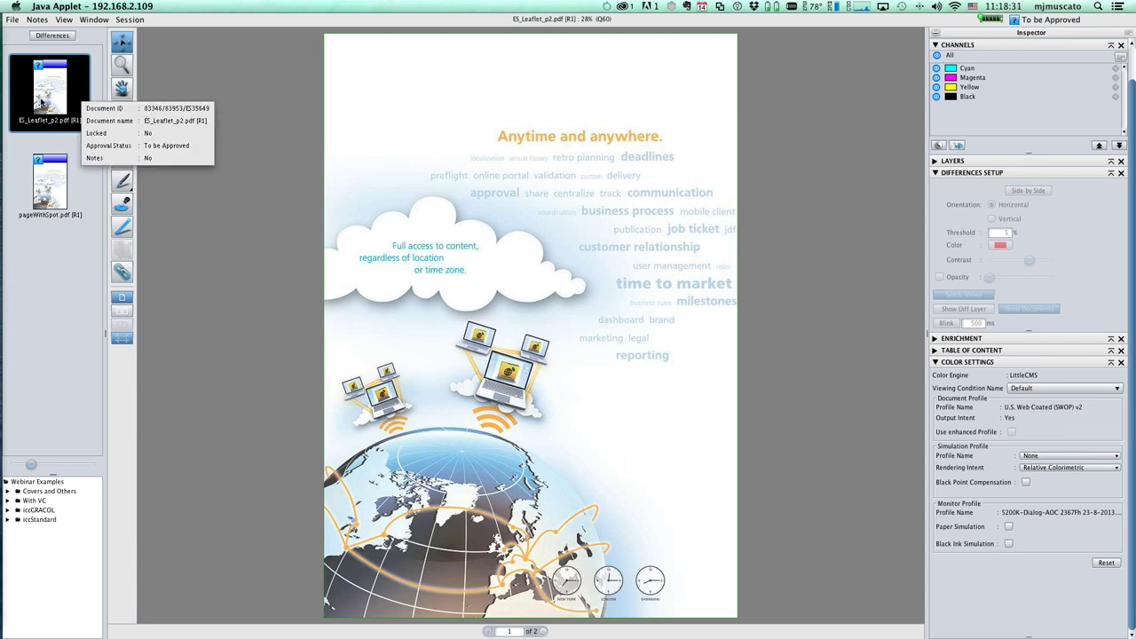
Step: Compare the channels and document profiles of pageWithSpot.pdf and ES_Leaflet_p2.pdf by switching between the two documents
click(37, 170)
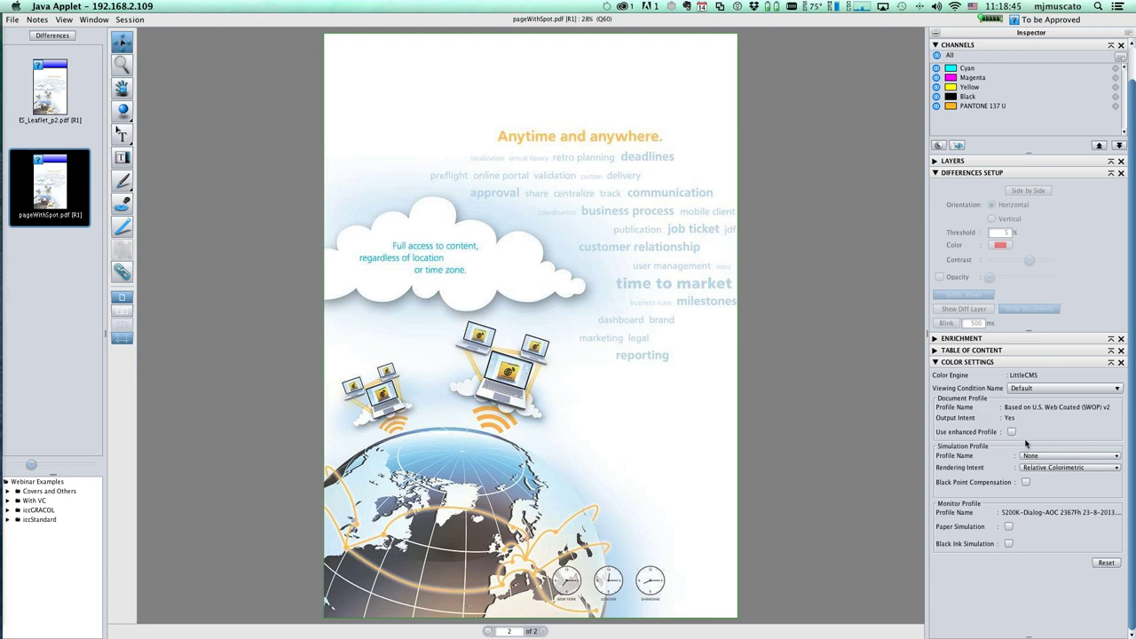
click(66, 92)
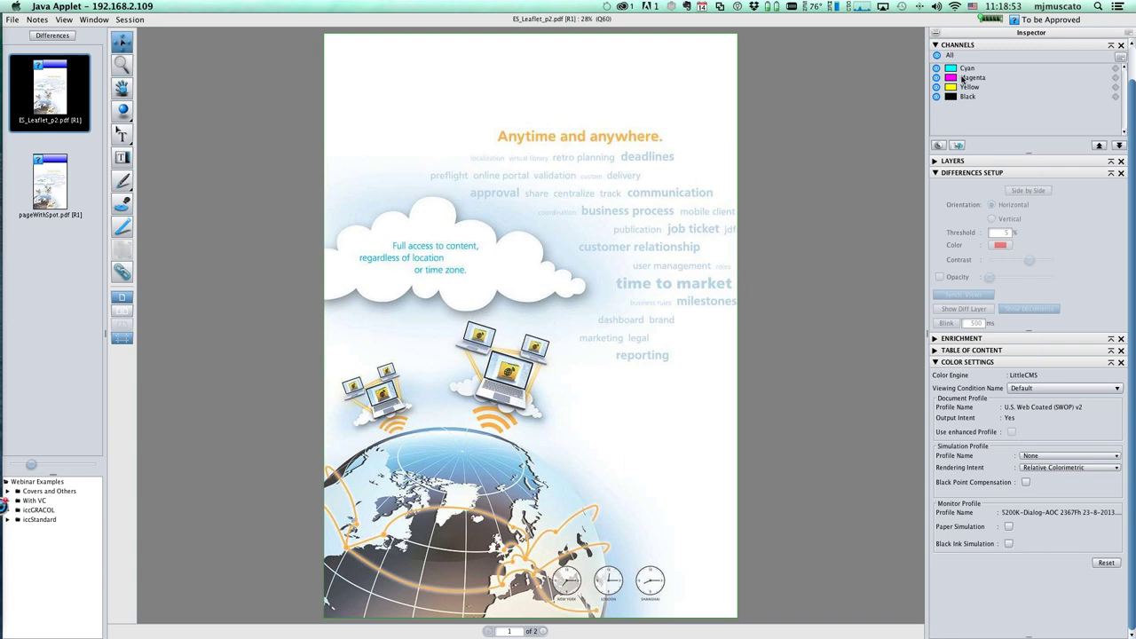
click(44, 190)
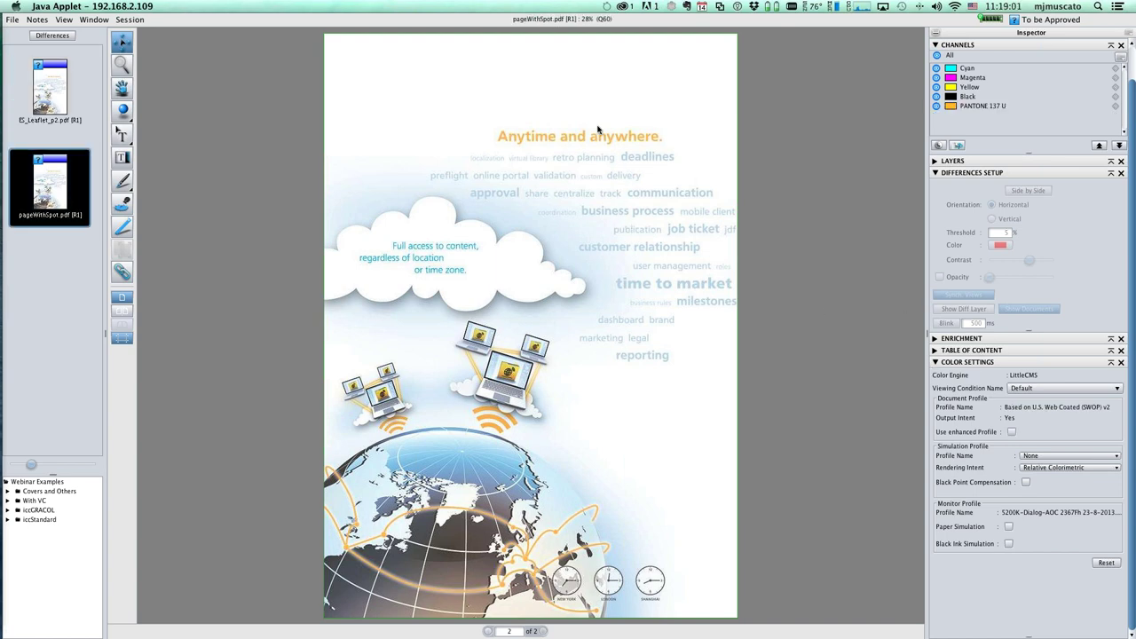
Step: Toggle the enhanced profile on and off for pageWithSpot.pdf, highlight its PANTONE 137 U channel and close the viewer
click(1013, 433)
click(1011, 432)
click(982, 106)
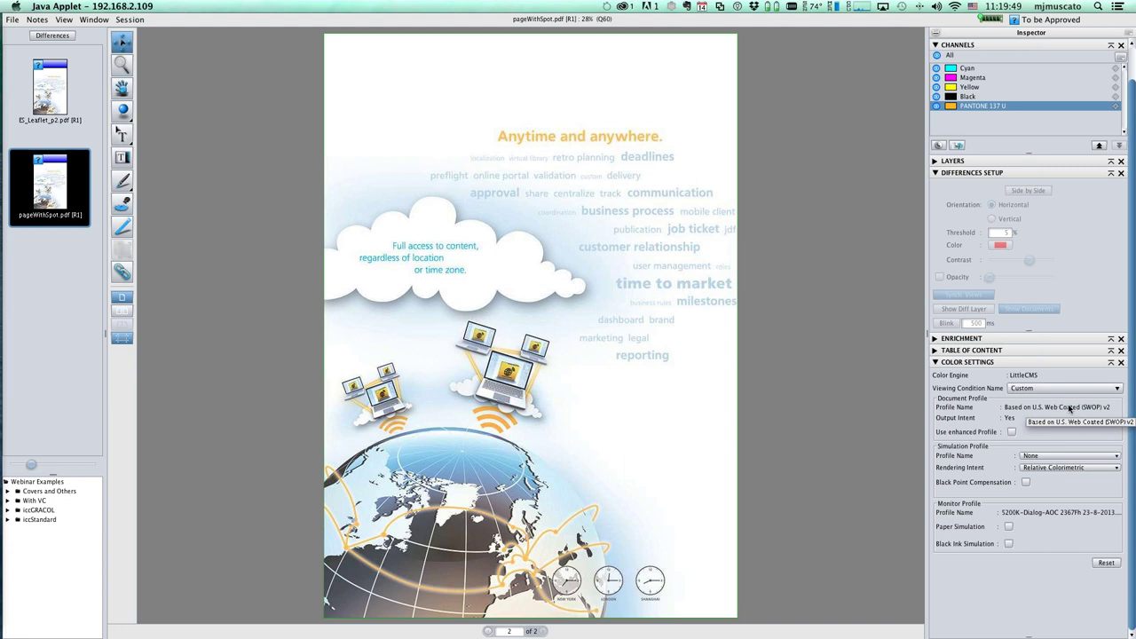
key(super+w)
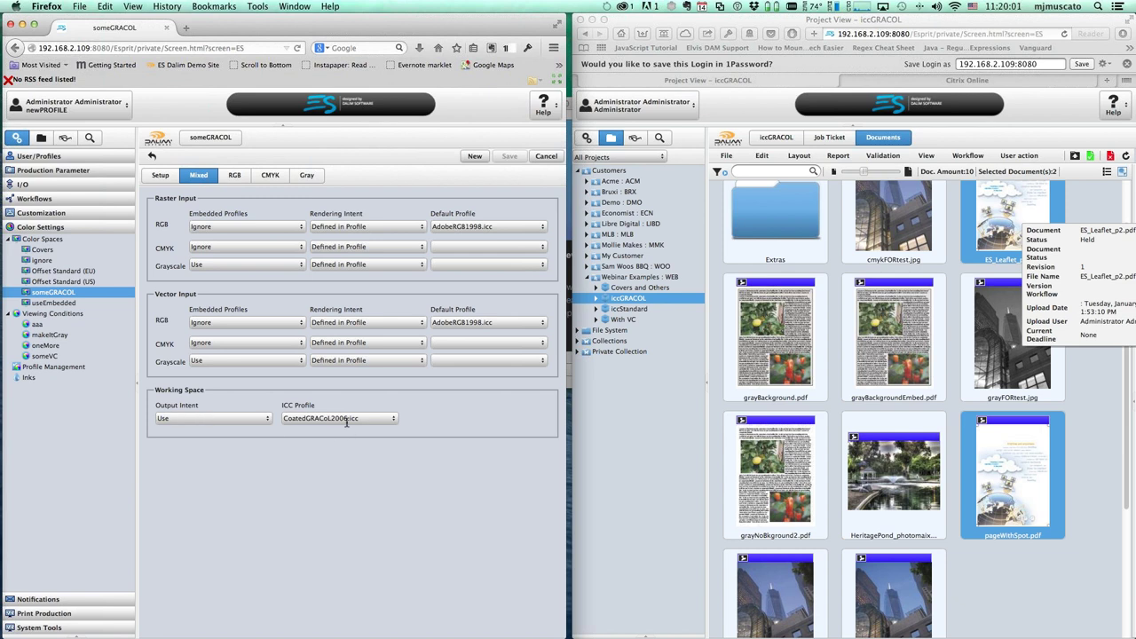
Step: Review the ignore color space's input profiles and working space settings
click(63, 263)
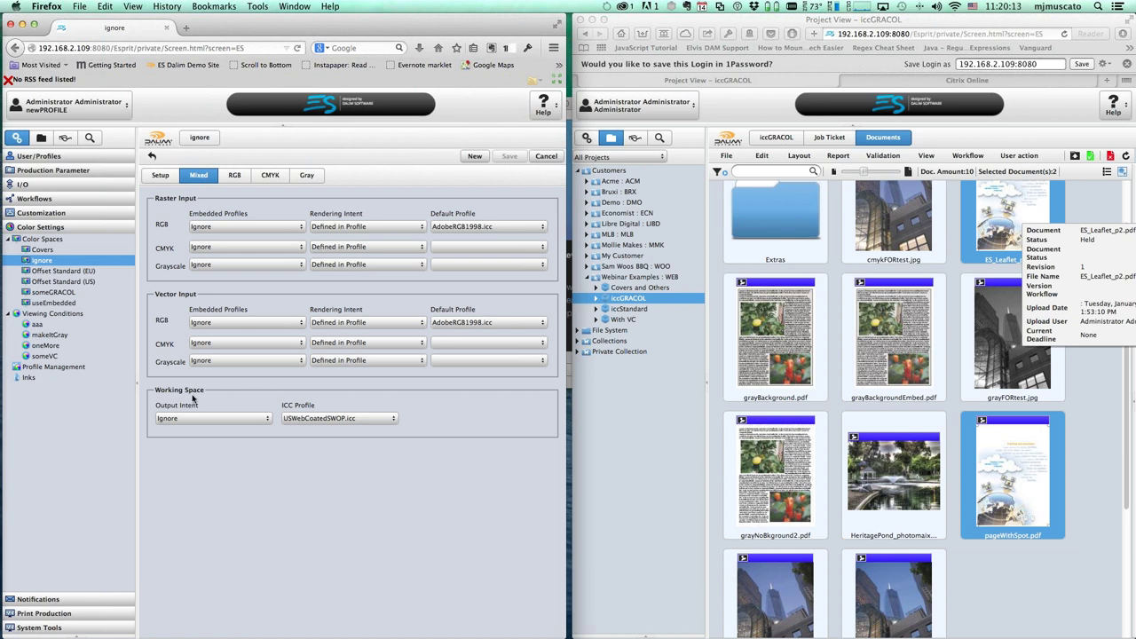
mouse_move(5, 280)
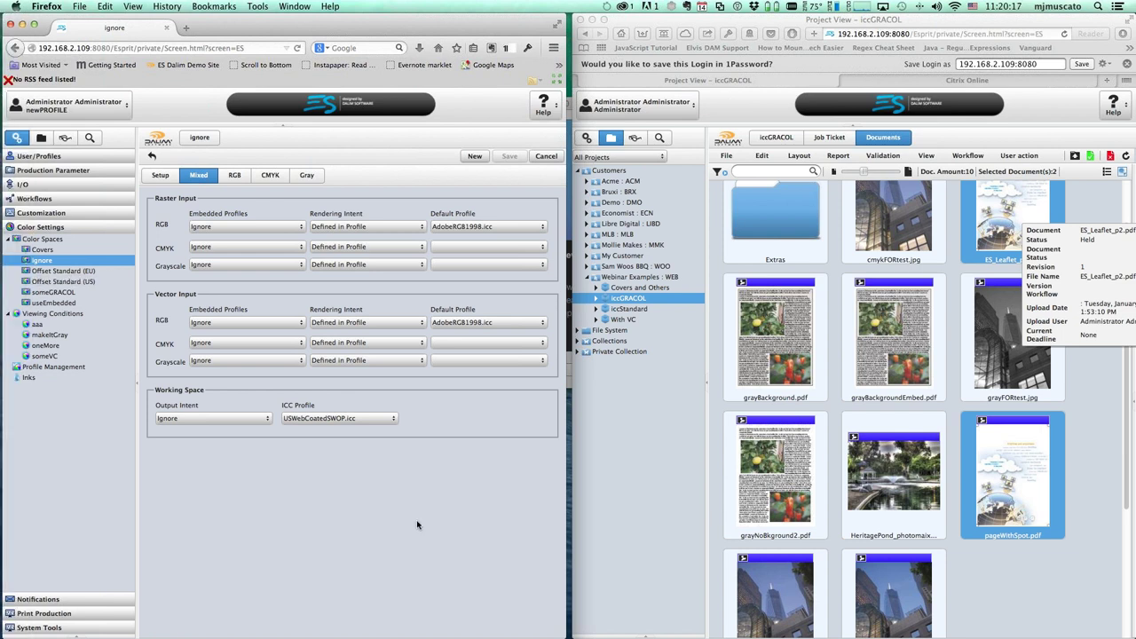
scroll(934, 470, up, 3)
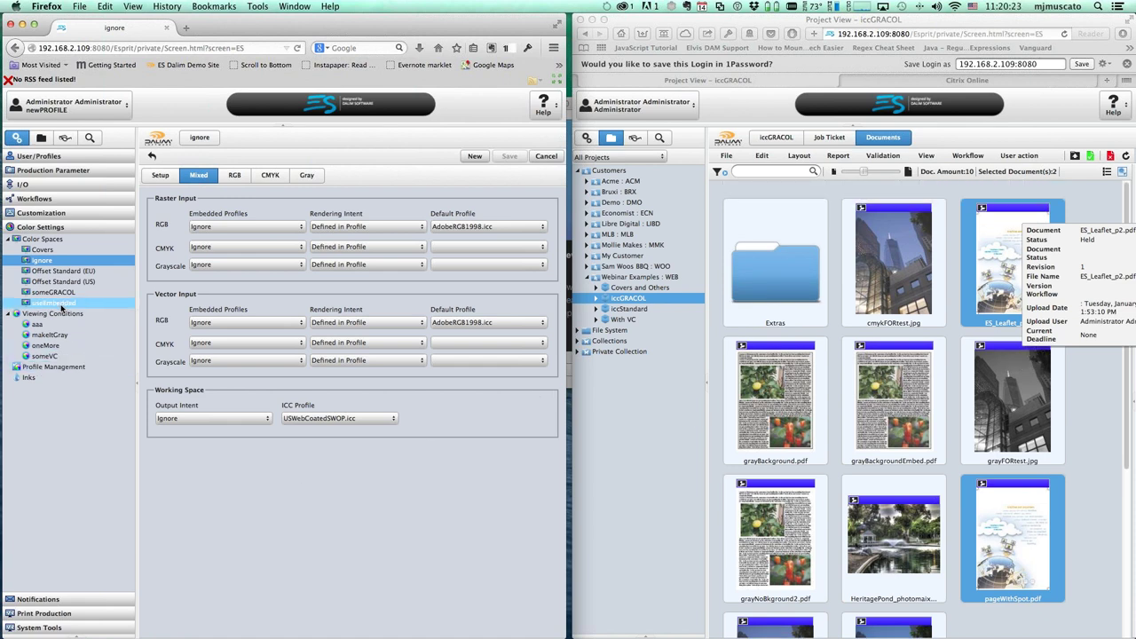
Step: Set the display rendering intent of the aaa viewing condition to Paper White and save it
click(37, 324)
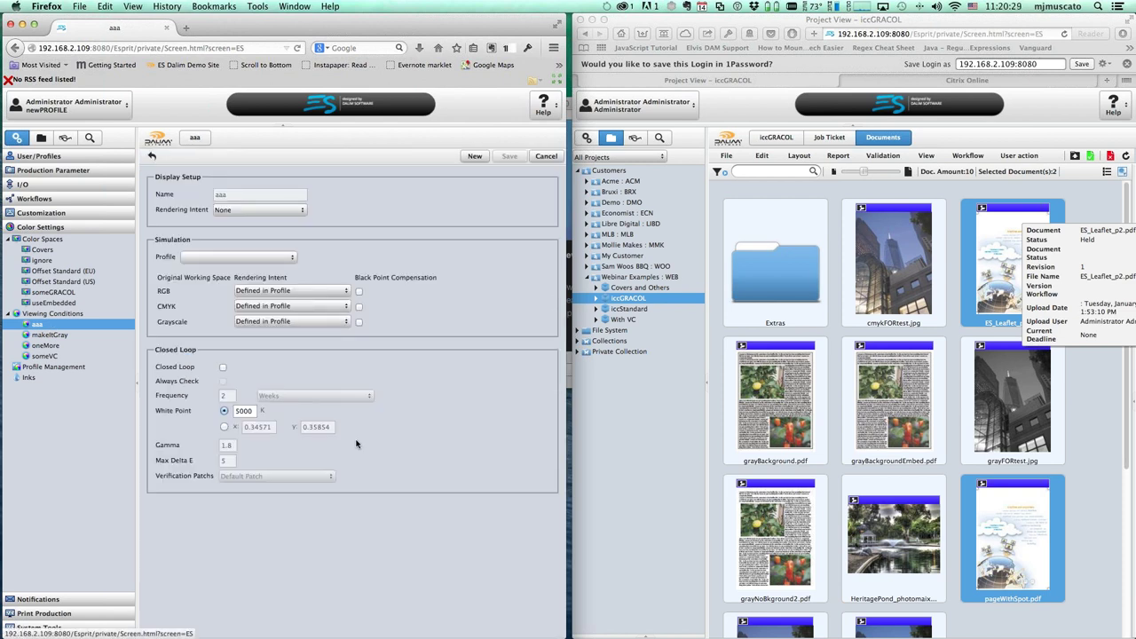
click(303, 210)
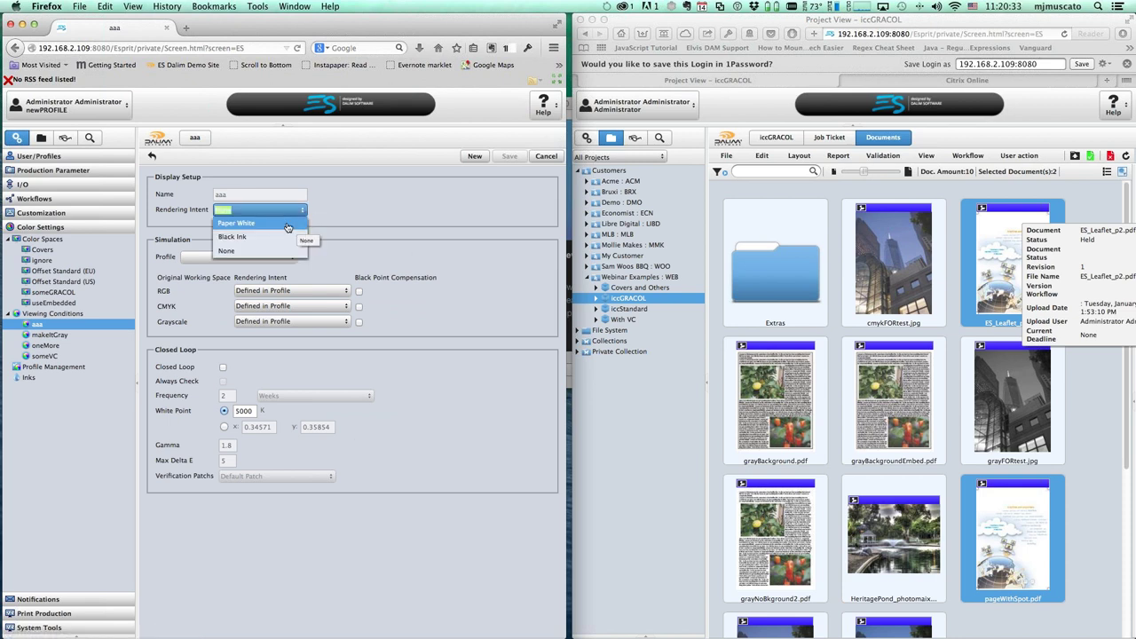
click(285, 224)
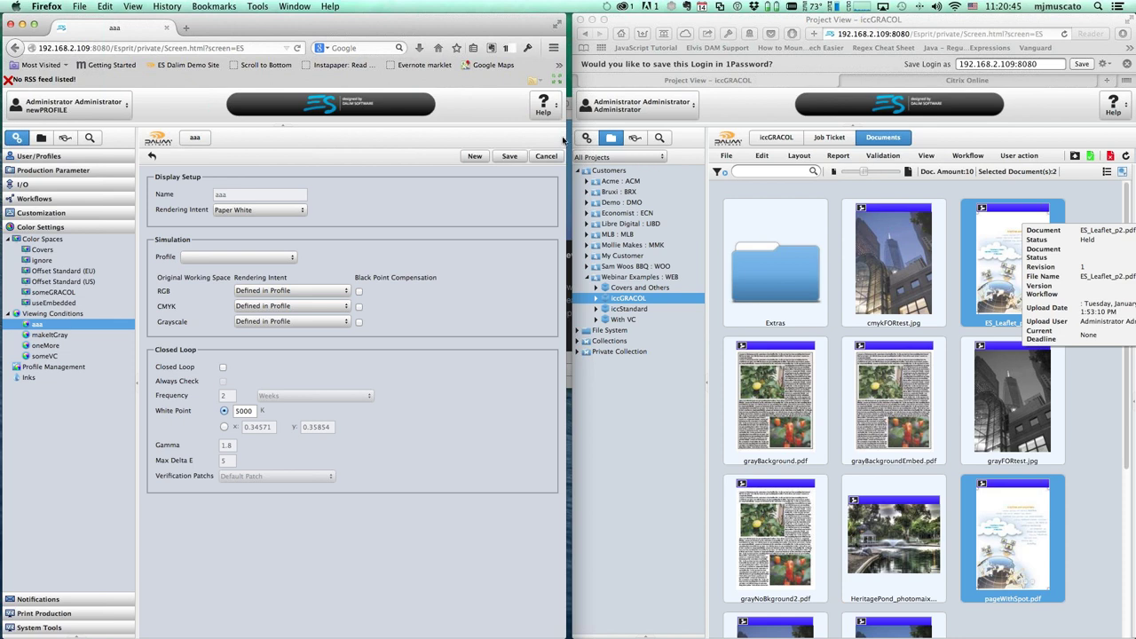
click(509, 157)
Step: Check the color space and default viewing condition in the With VC project's job ticket and return to its documents
click(634, 322)
click(635, 321)
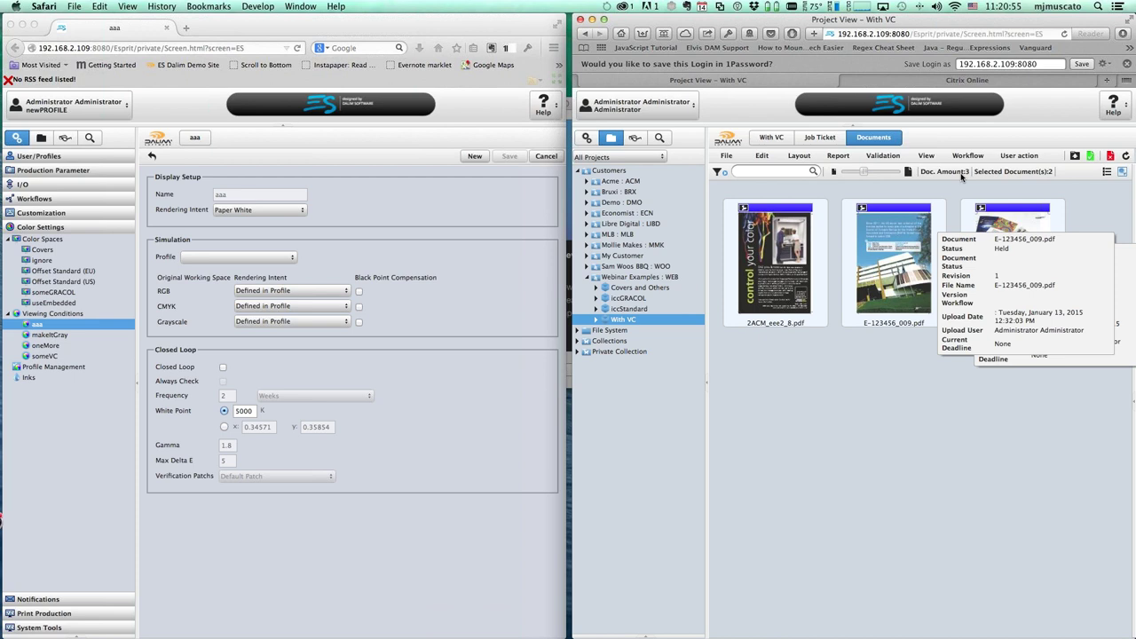
click(822, 137)
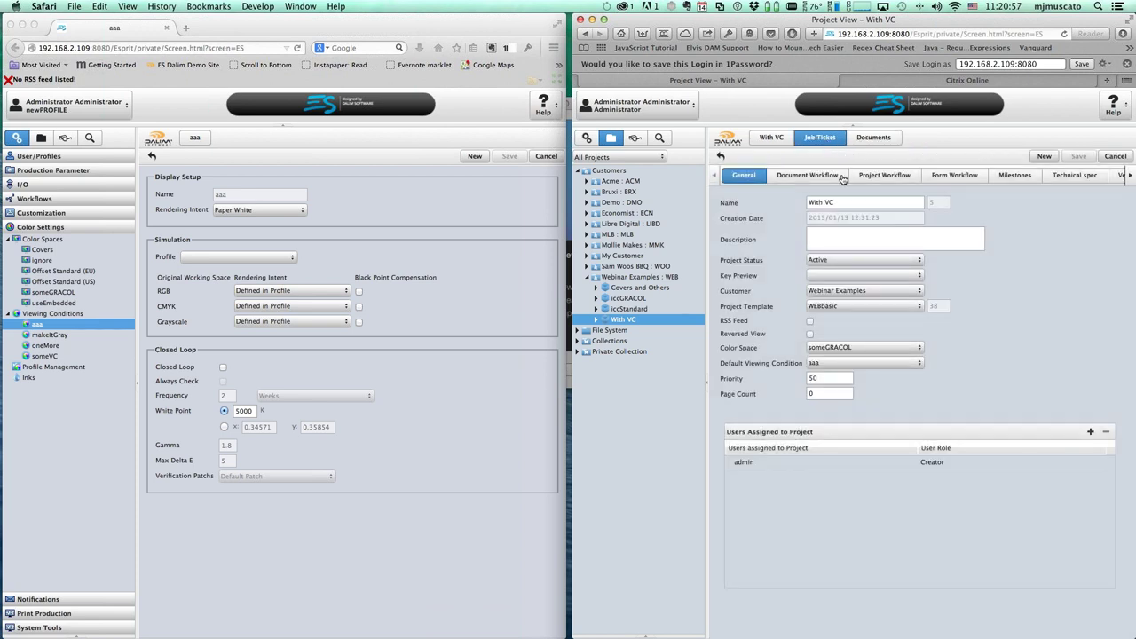
click(874, 138)
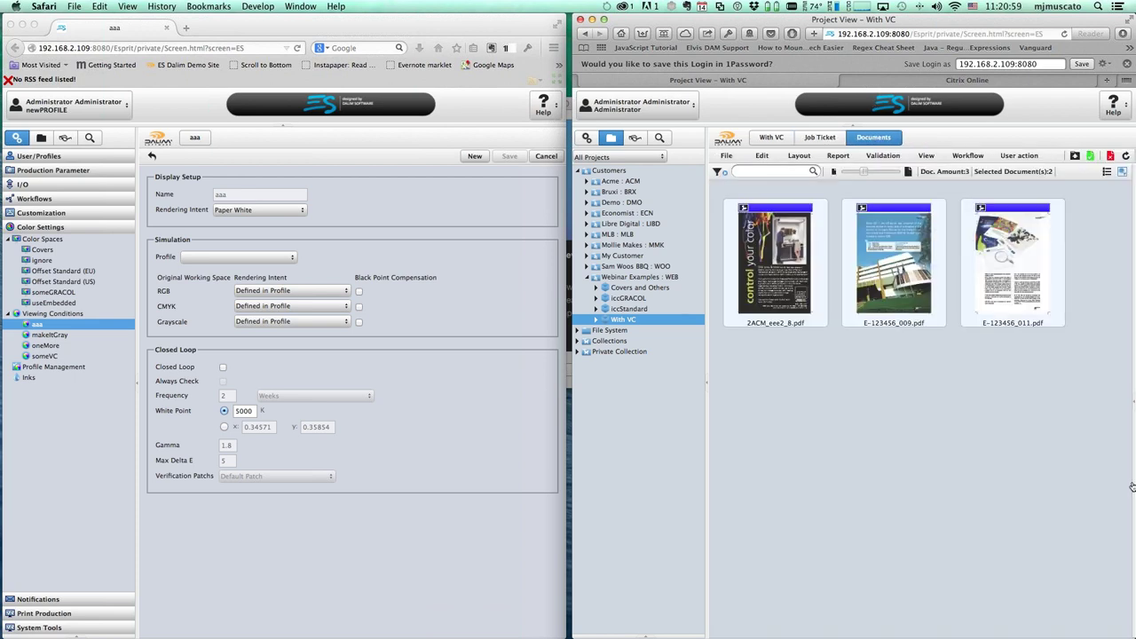
Step: Open E-123456_011.pdf in the viewer, inspect its color settings and try to turn off Paper Simulation
click(1009, 252)
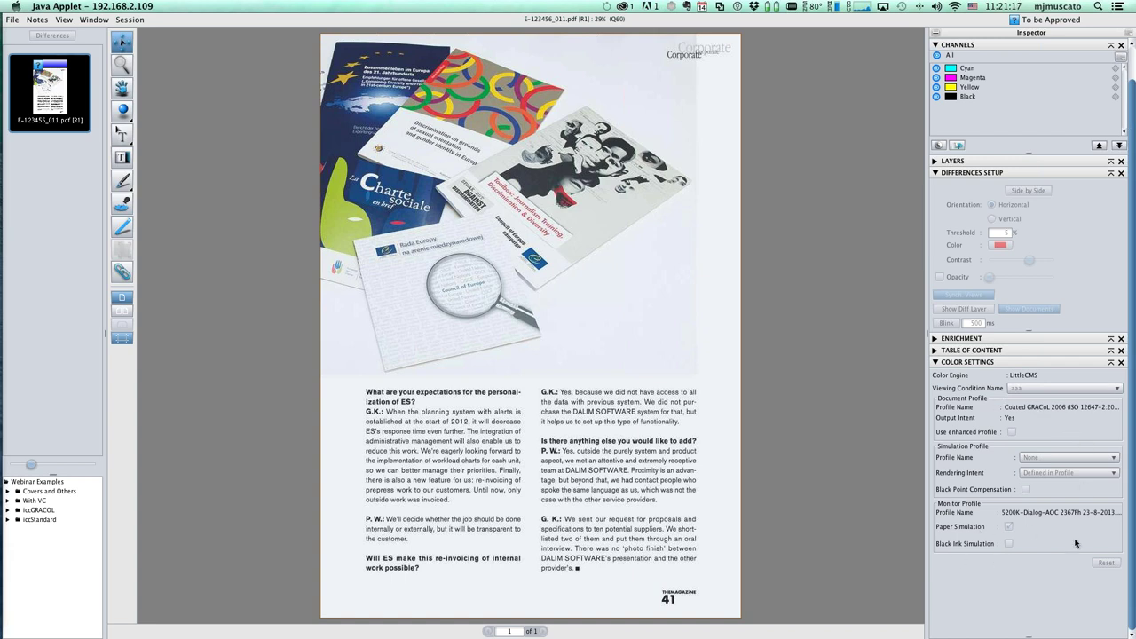
click(1009, 530)
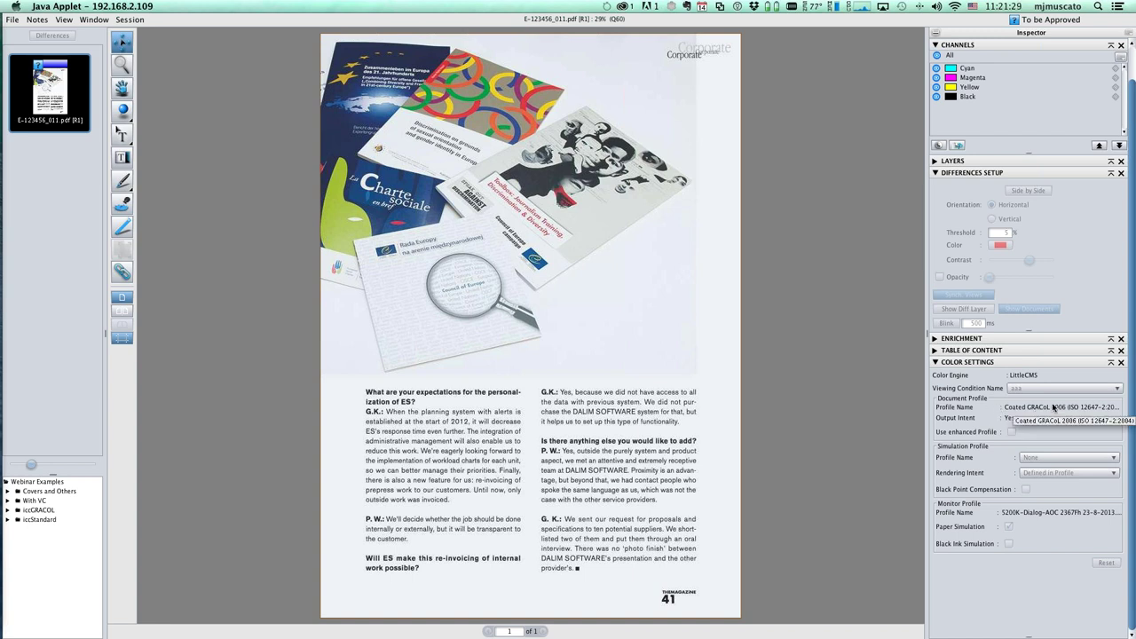
click(1010, 527)
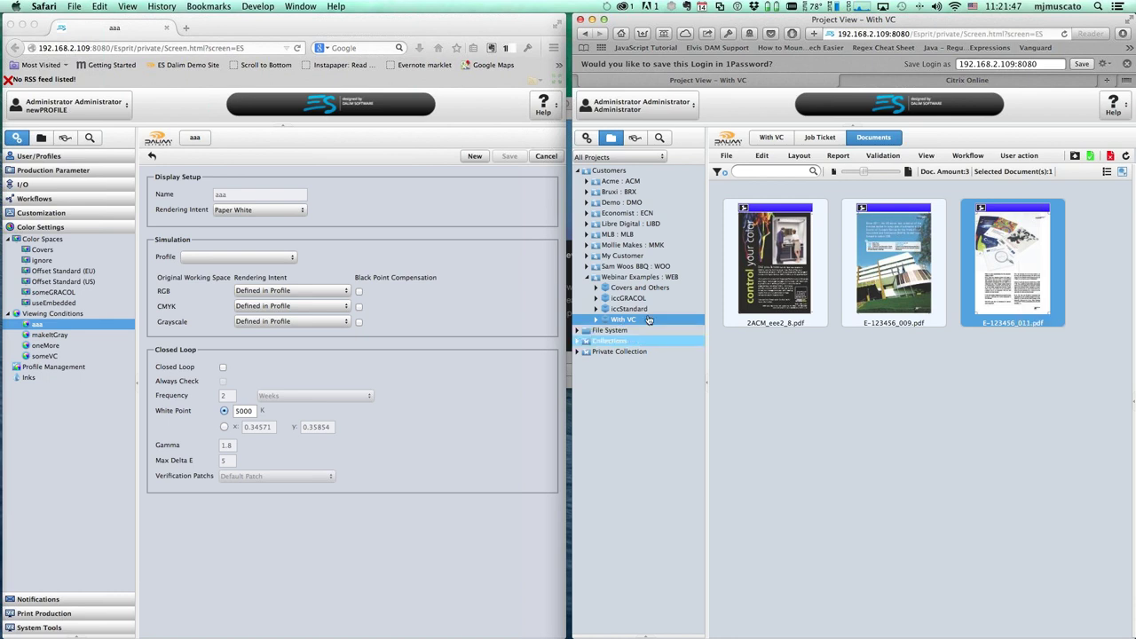
Step: Open 2ACM_eee2_8.pdf from the iccStandard project in the viewer and enable Paper Simulation
click(650, 311)
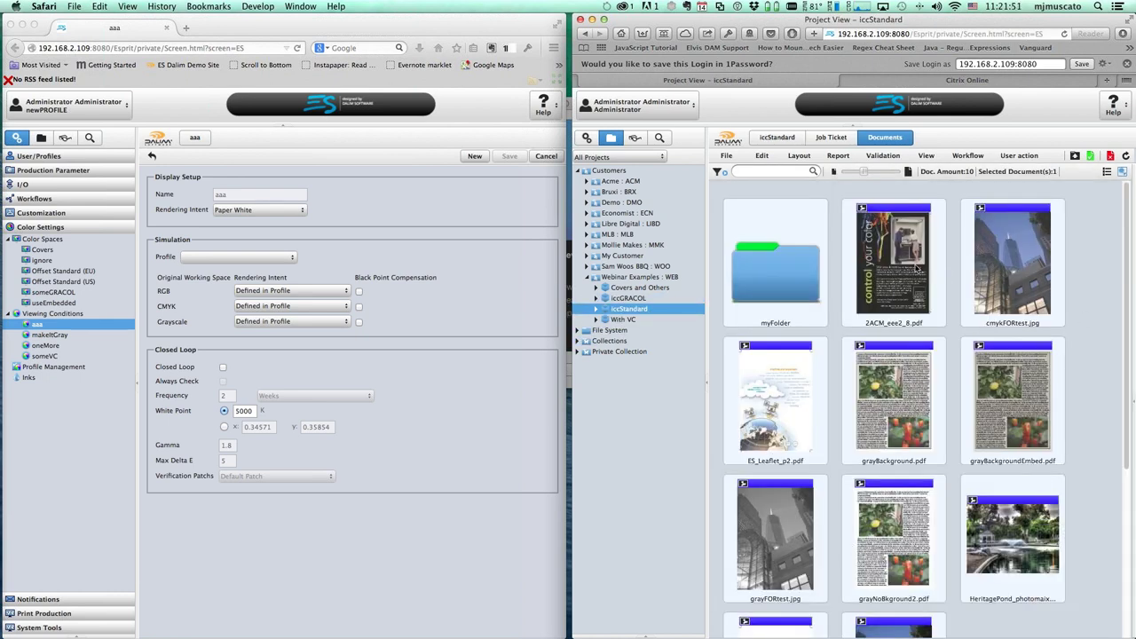
click(917, 268)
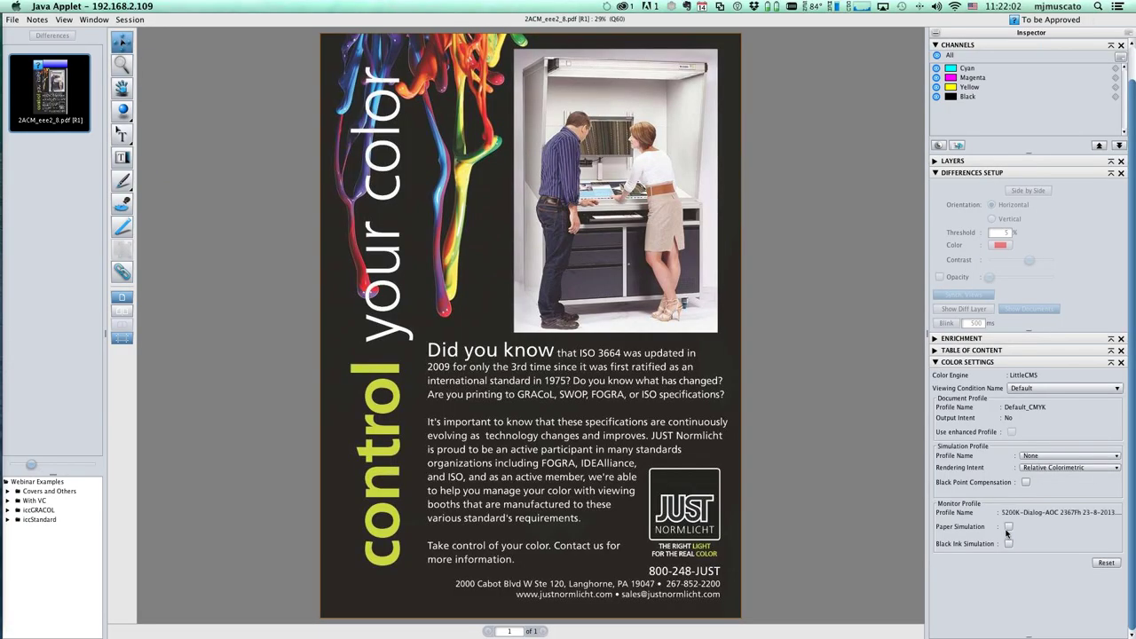
click(1008, 527)
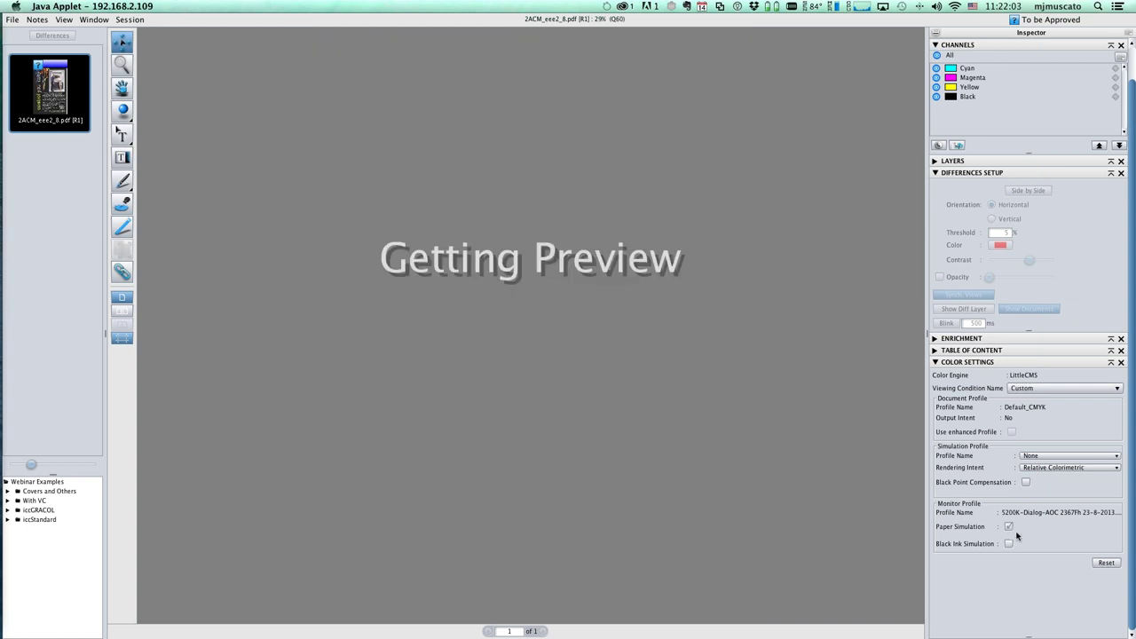
Step: Compare 2ACM_eee2_8.pdf with Black Ink Simulation, Paper Simulation and a different viewing condition, leave both simulations off and close the viewer
click(1009, 544)
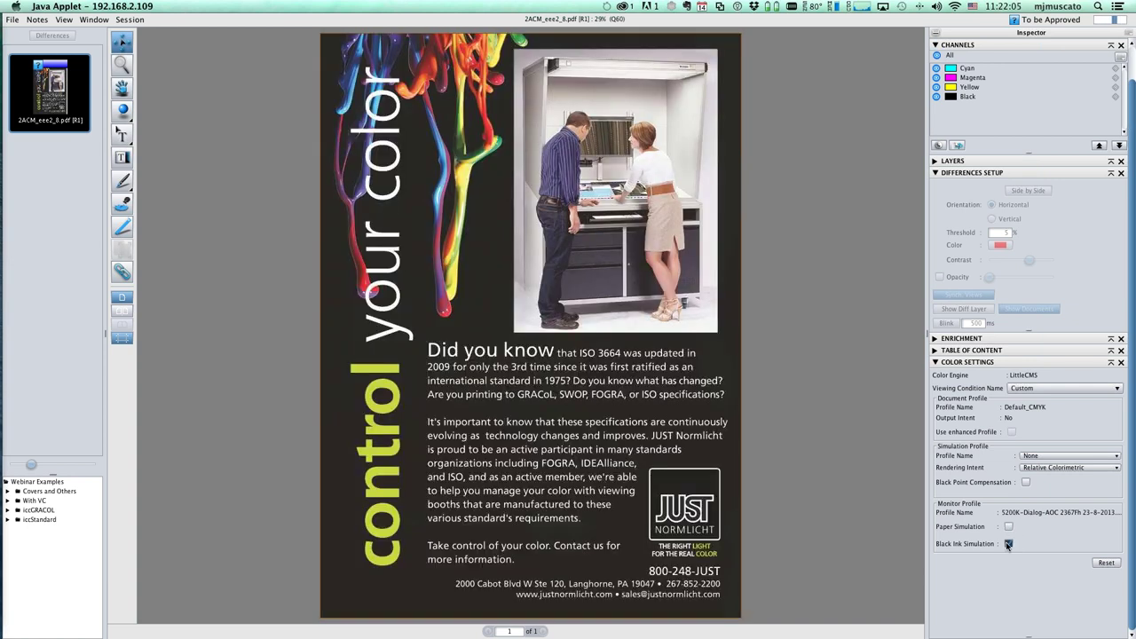
click(1009, 544)
click(1008, 527)
click(1008, 528)
click(1116, 389)
click(1045, 419)
click(1009, 527)
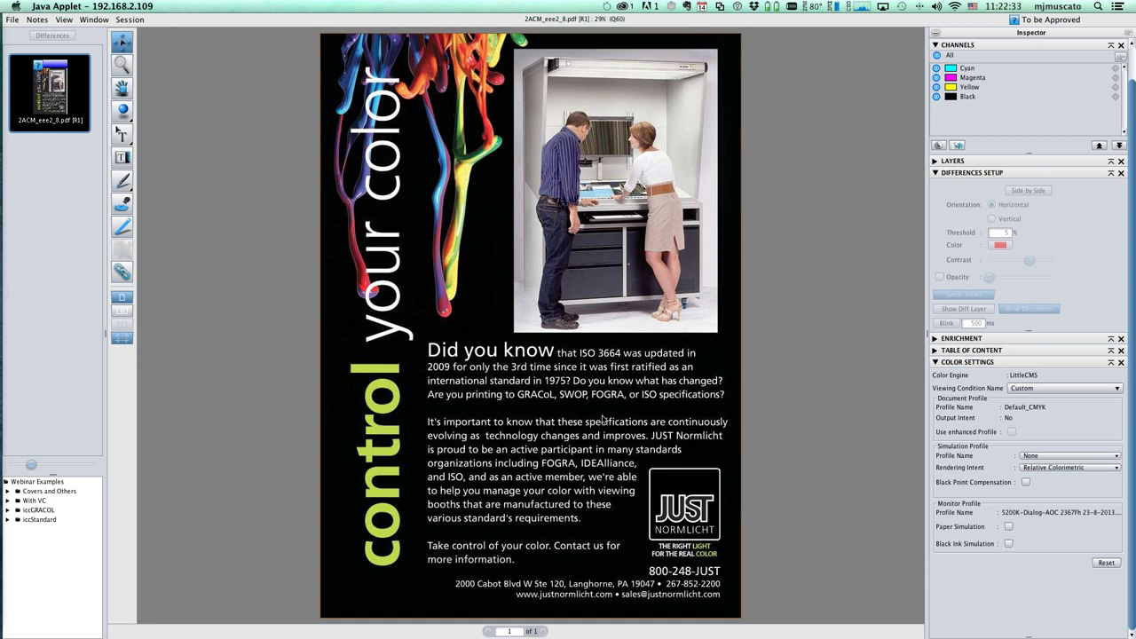
key(super+q)
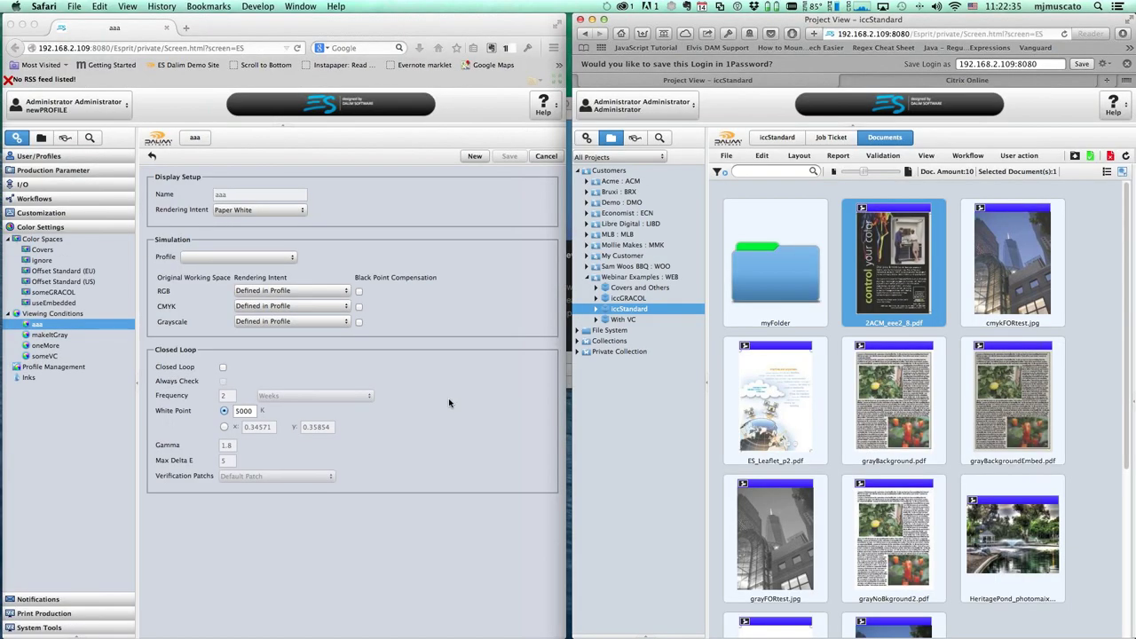
Step: Review the ignore color space's Mixed working space settings and its RGB working space profile
click(448, 397)
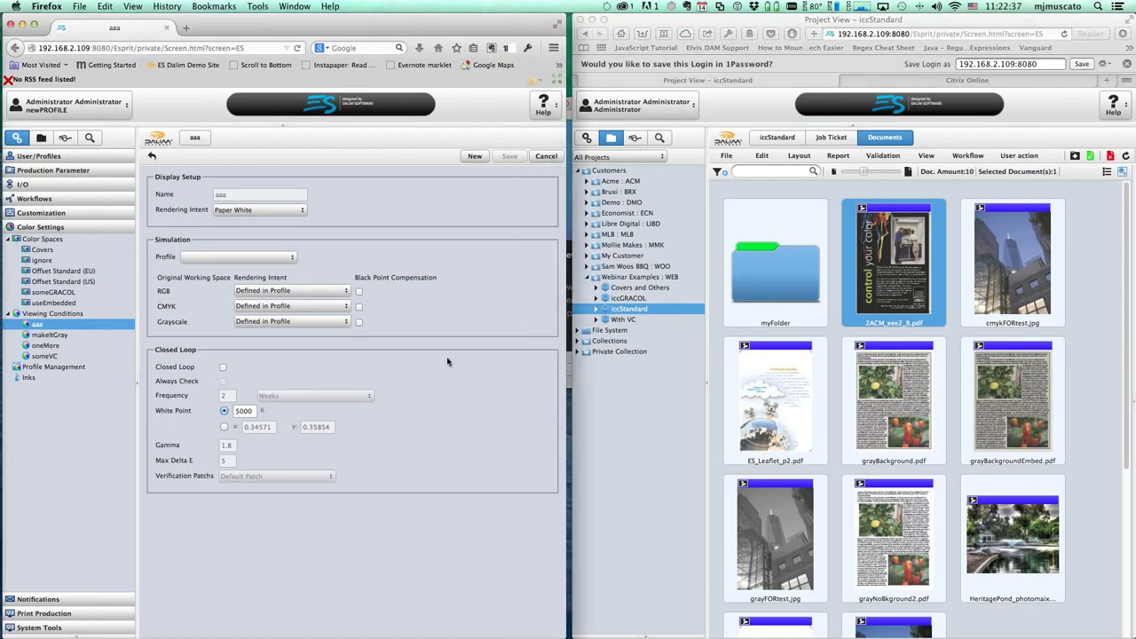
click(43, 260)
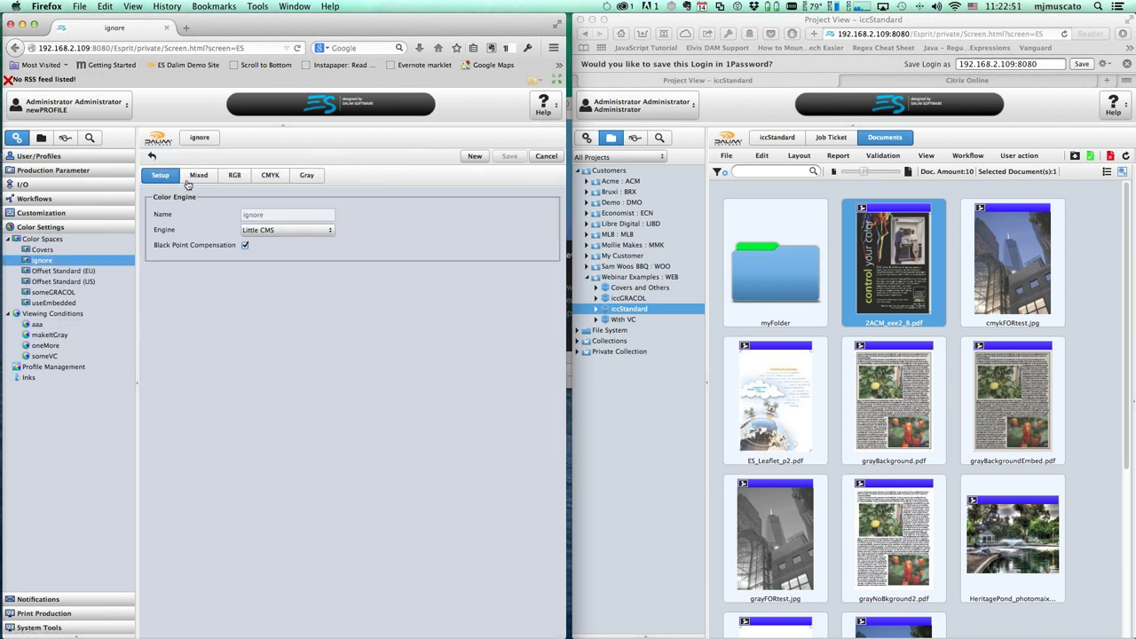
click(195, 179)
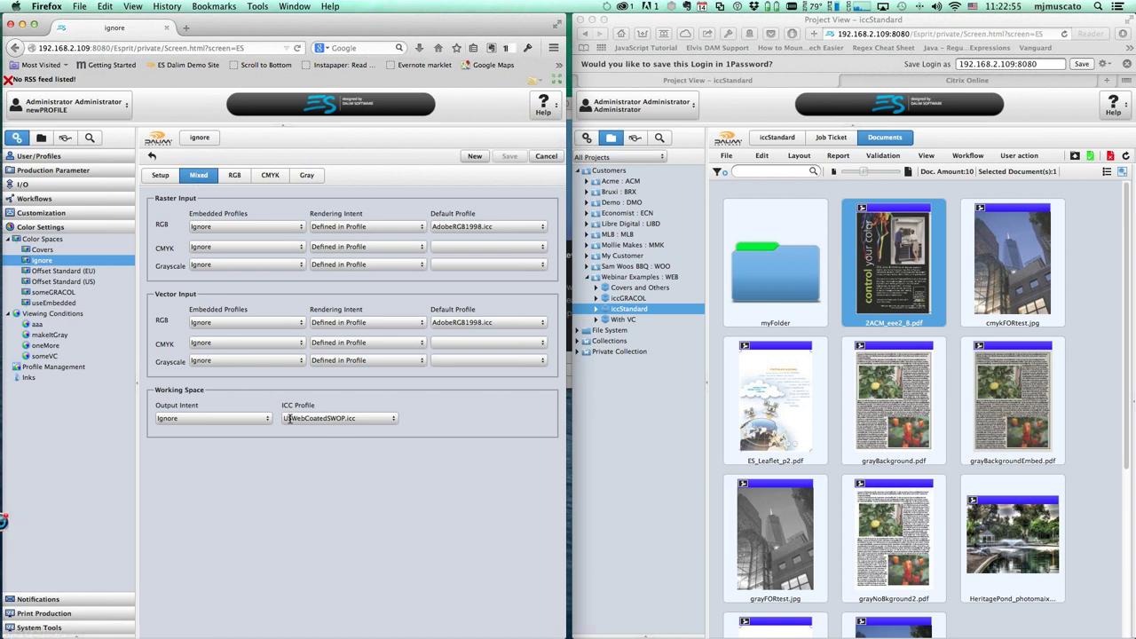
click(233, 176)
click(198, 175)
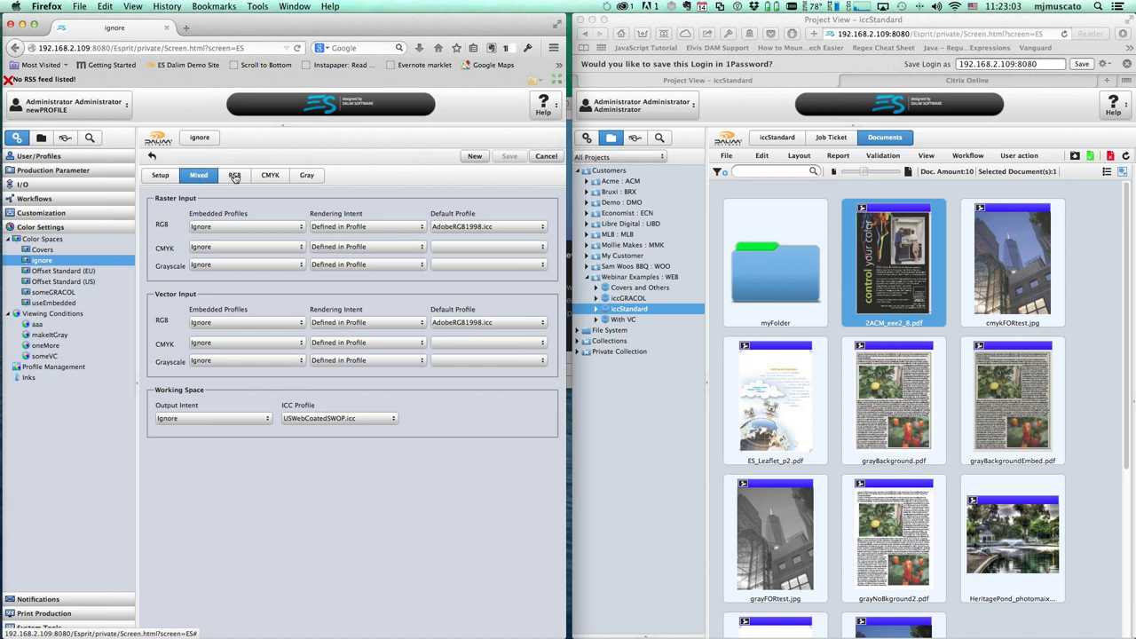
click(235, 177)
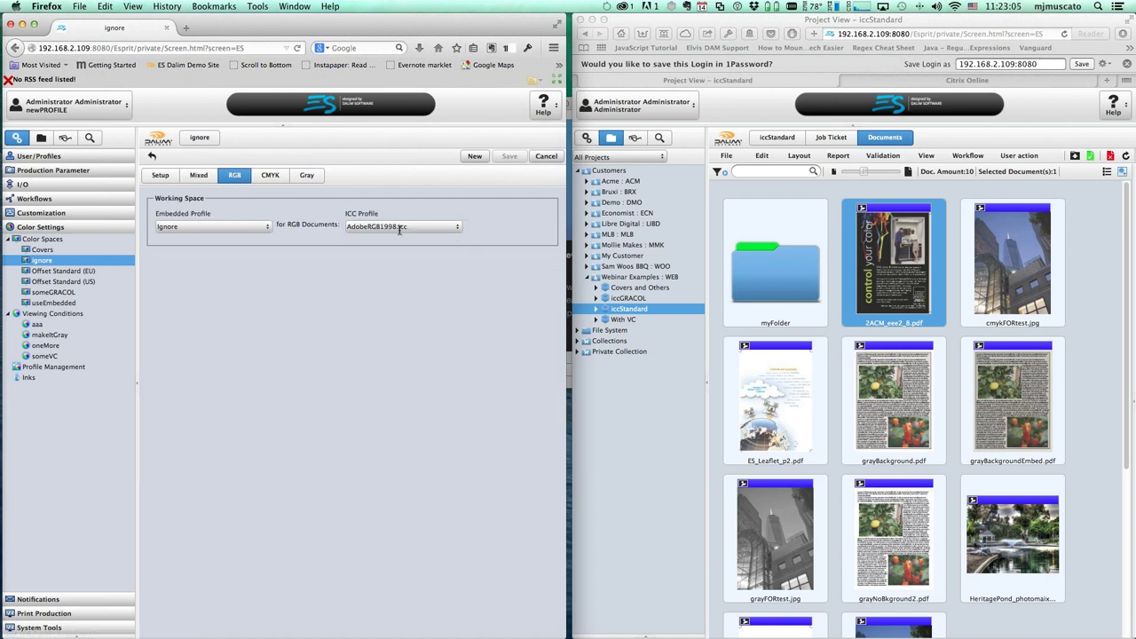
Step: Examine the simulation profiles available for the aaa viewing condition without choosing one
click(38, 324)
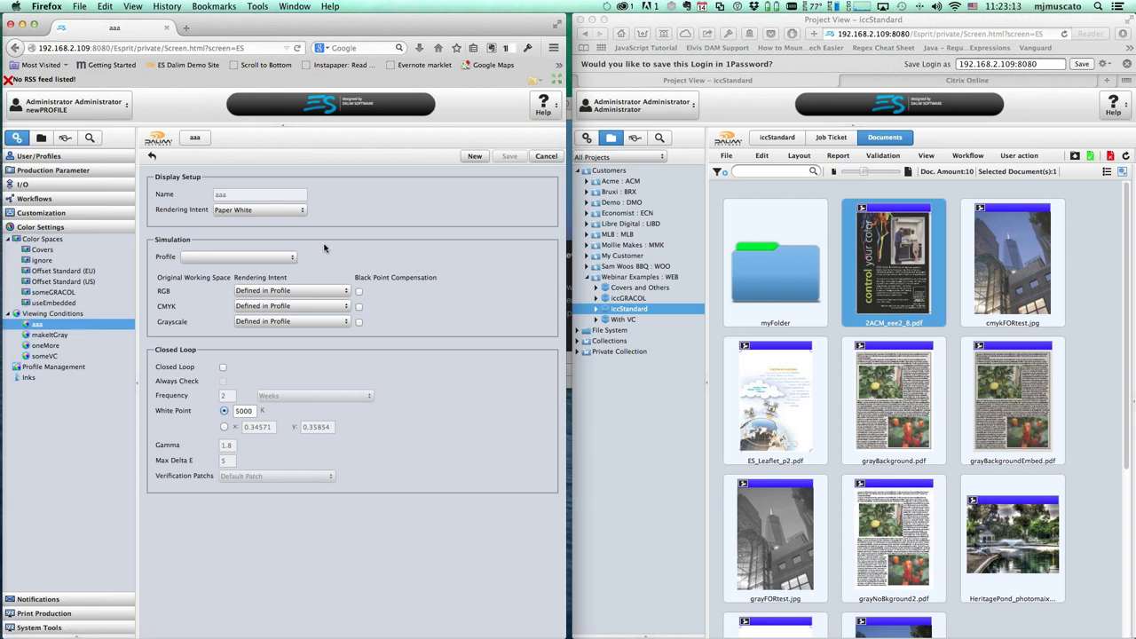
click(293, 259)
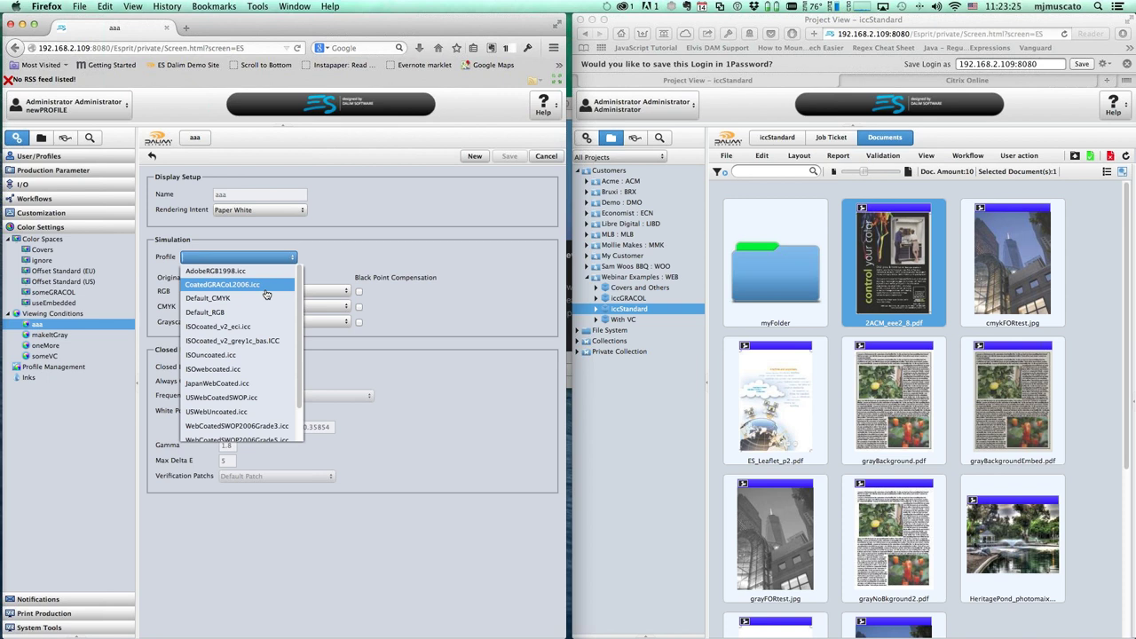
key(Escape)
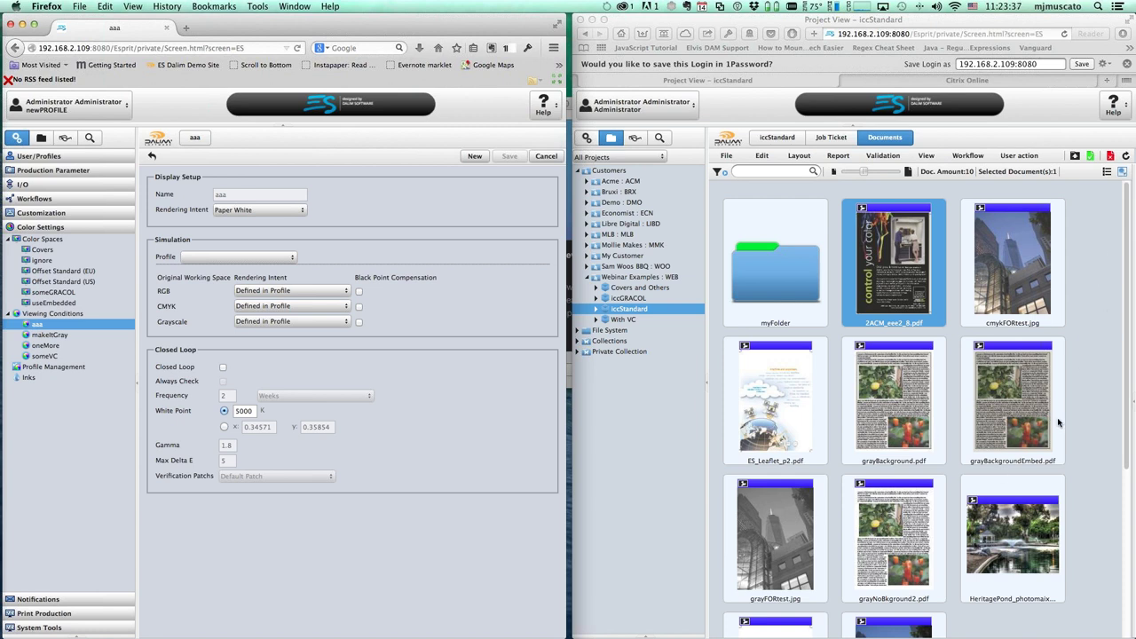
Step: Open cmykFORtest.jpg from the iccStandard project in the viewer and set its simulation profile to ISOuncoated.icc
scroll(1095, 449, down, 1)
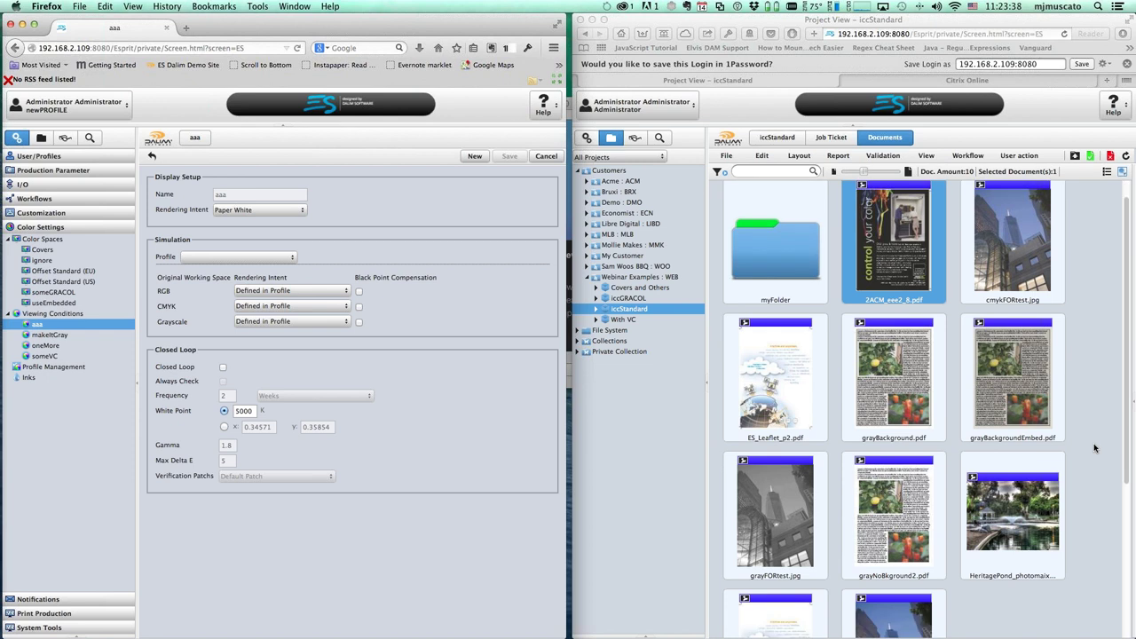
scroll(1095, 448, up, 1)
click(1021, 275)
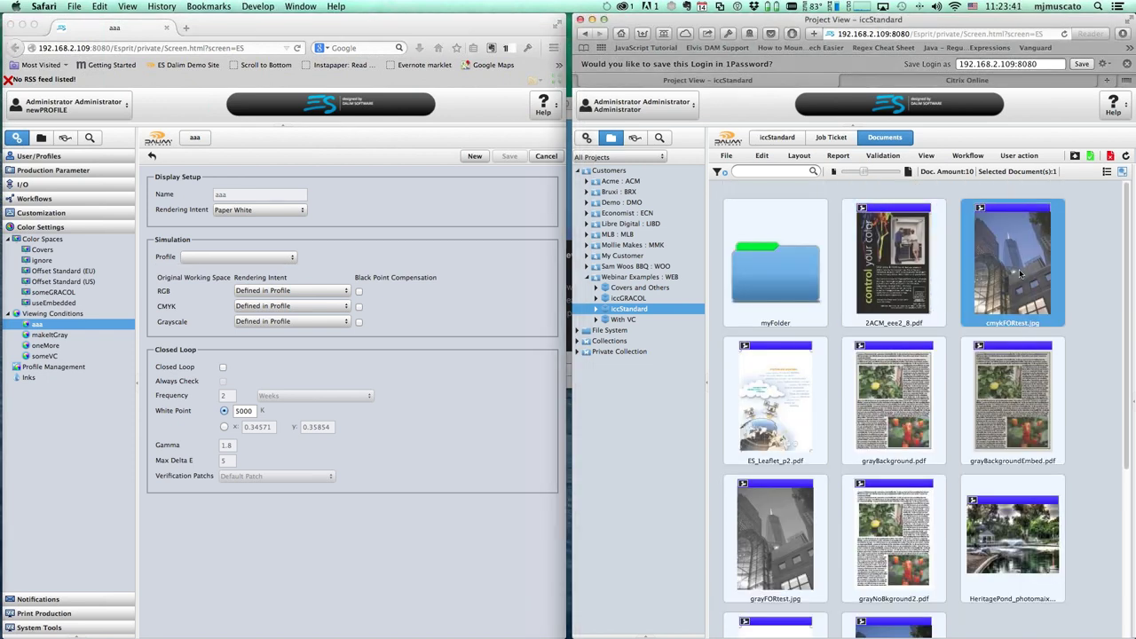
mouse_move(1021, 275)
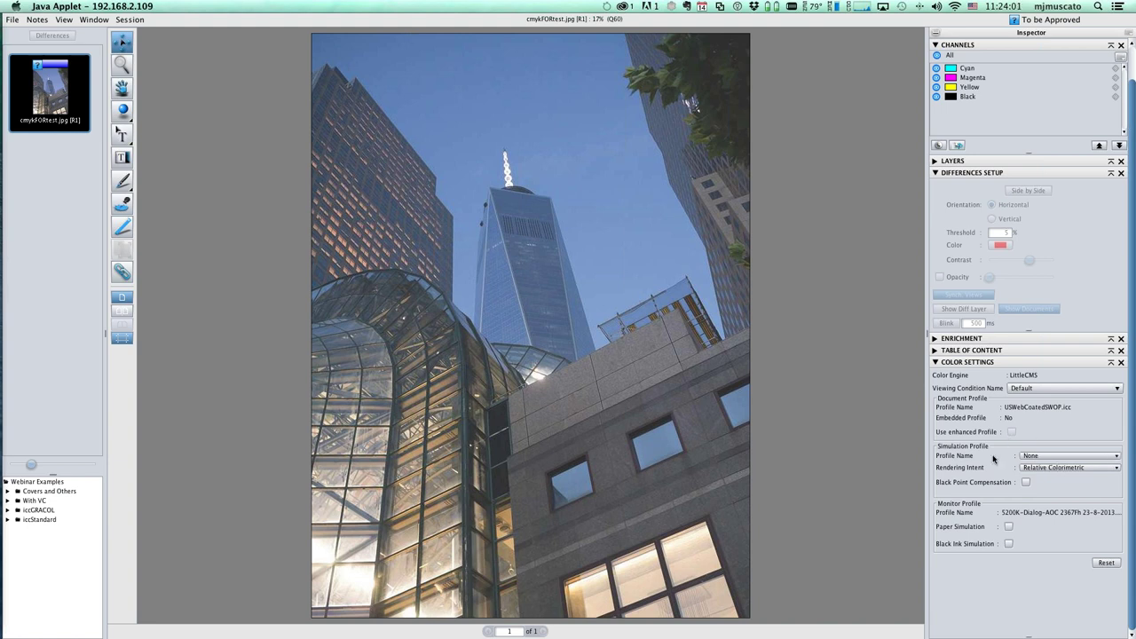
click(1118, 457)
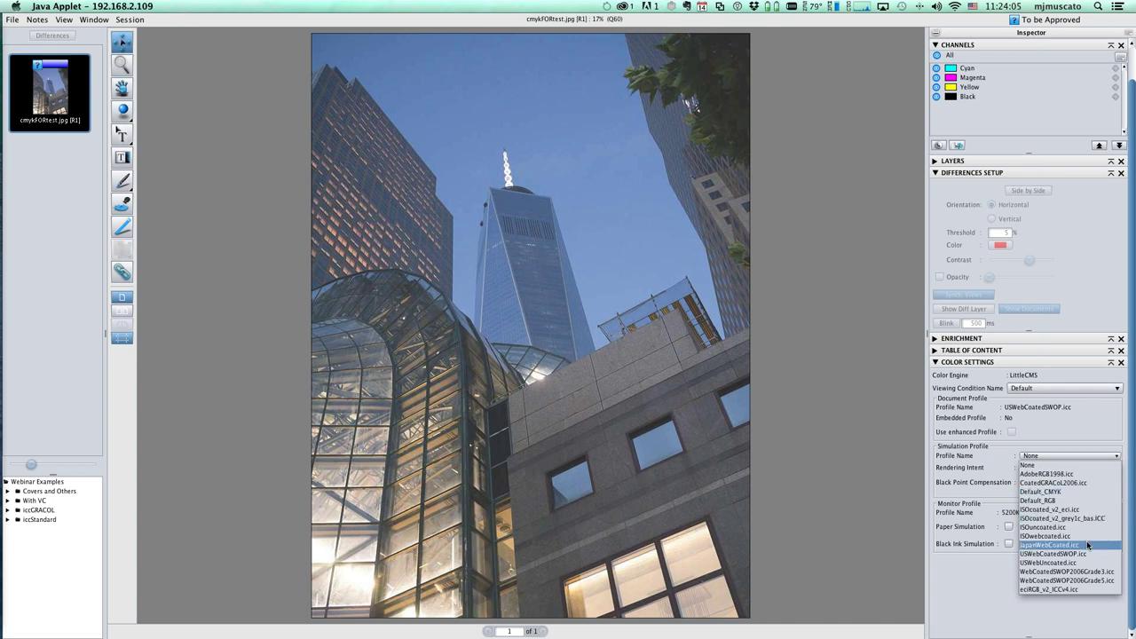
click(1132, 463)
click(1116, 457)
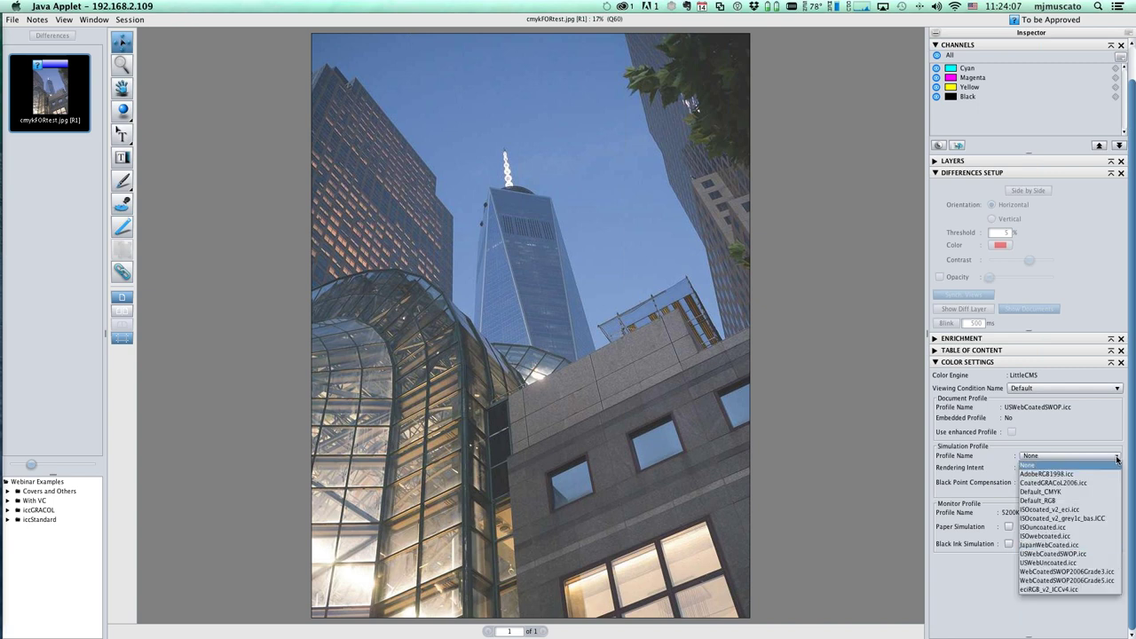
click(1046, 527)
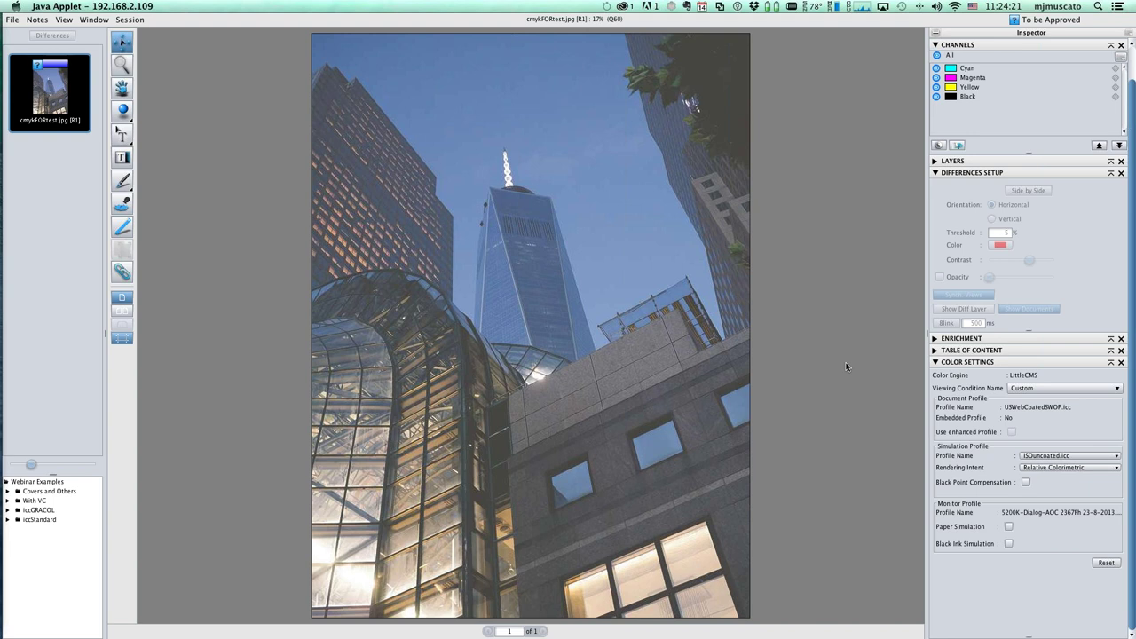
Step: Set the cmykFORtest.jpg simulation profile to ISOcoated_v2_grey1c_bas.ICC, view the image and close the viewer
click(1114, 456)
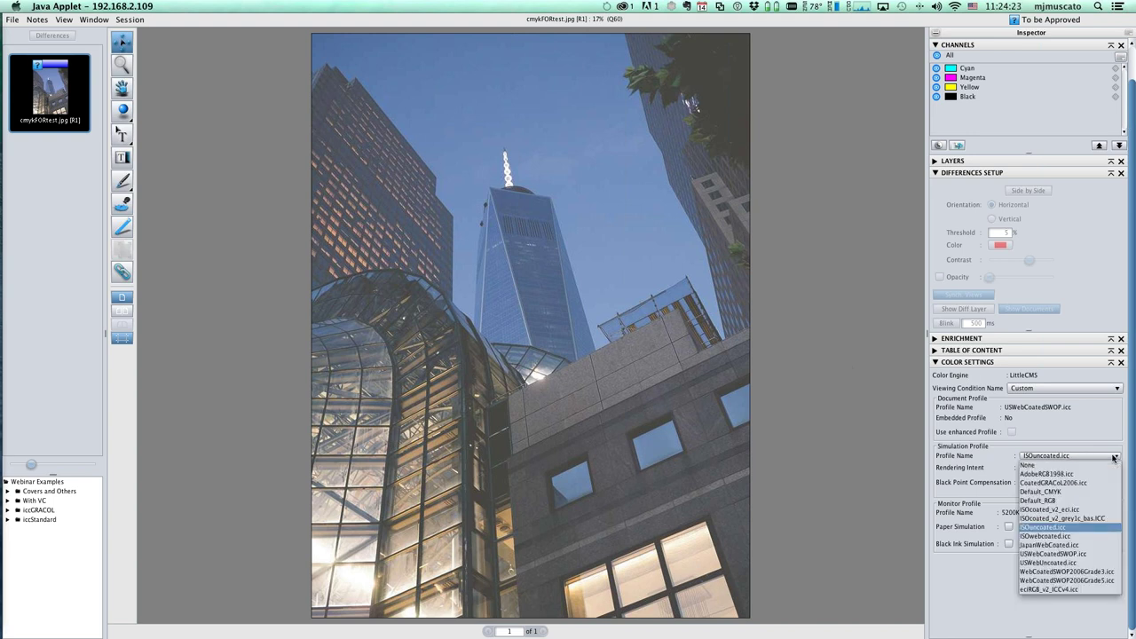
click(1078, 526)
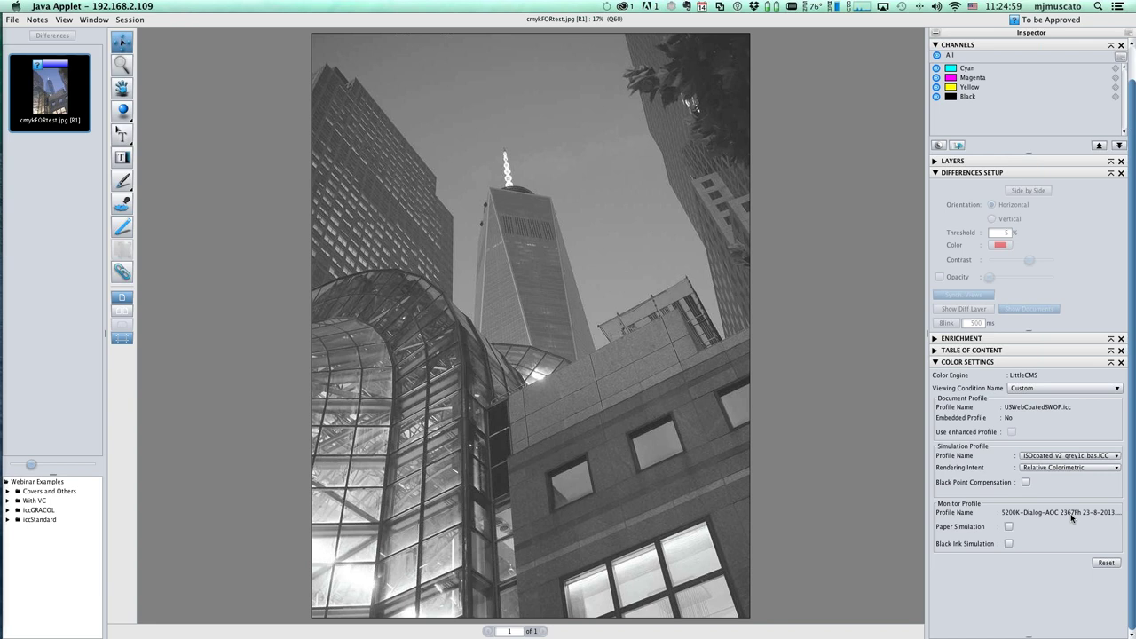
click(1047, 456)
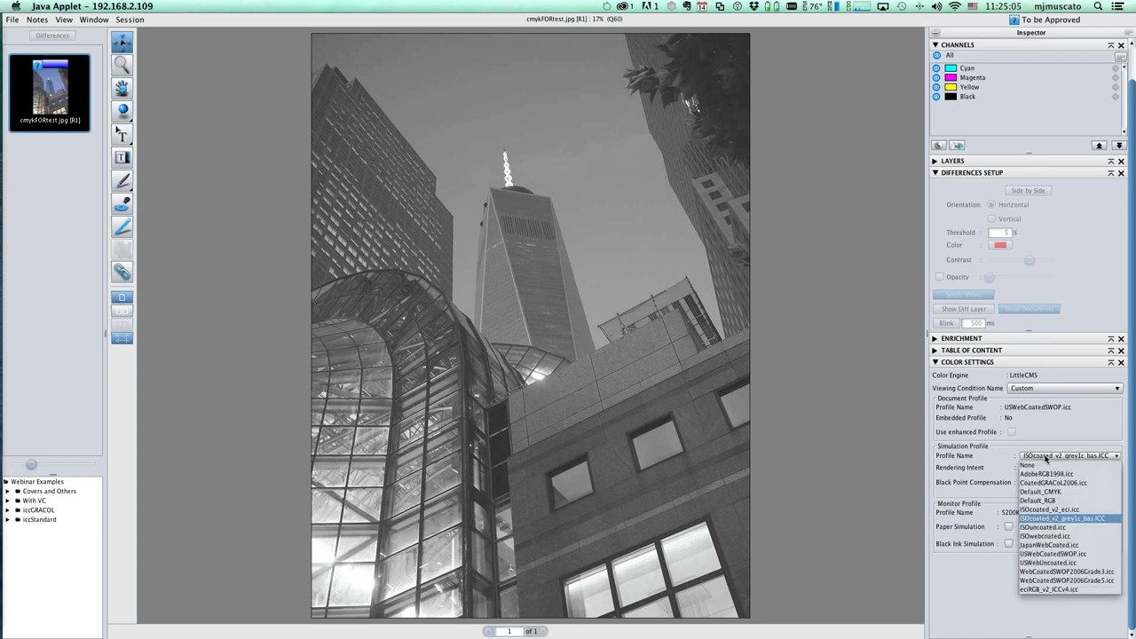
click(1048, 521)
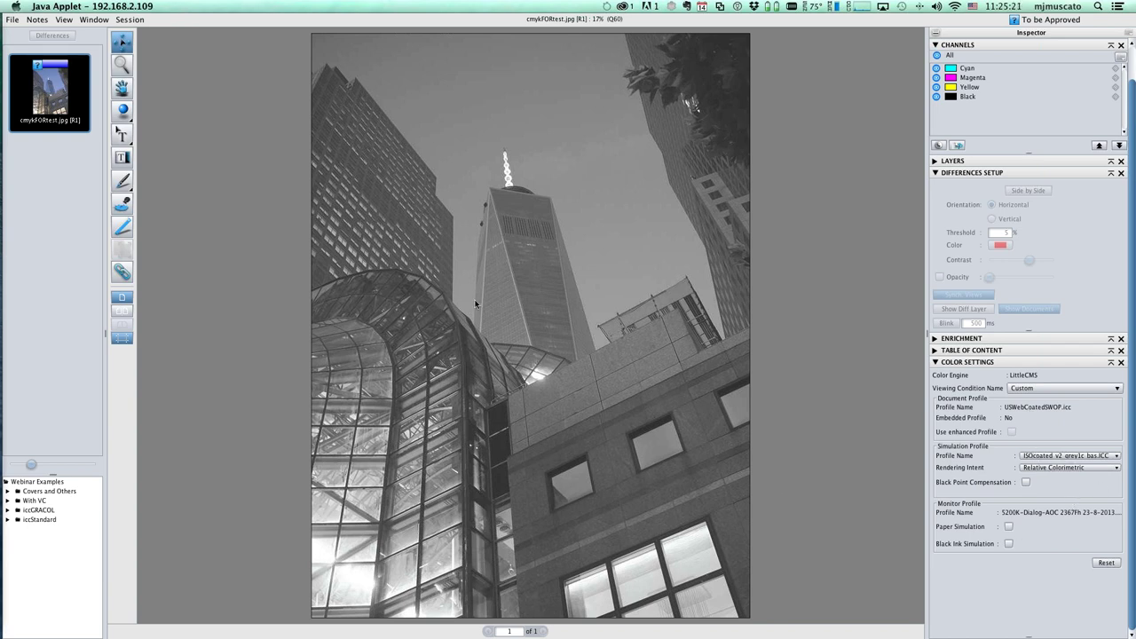
click(1105, 456)
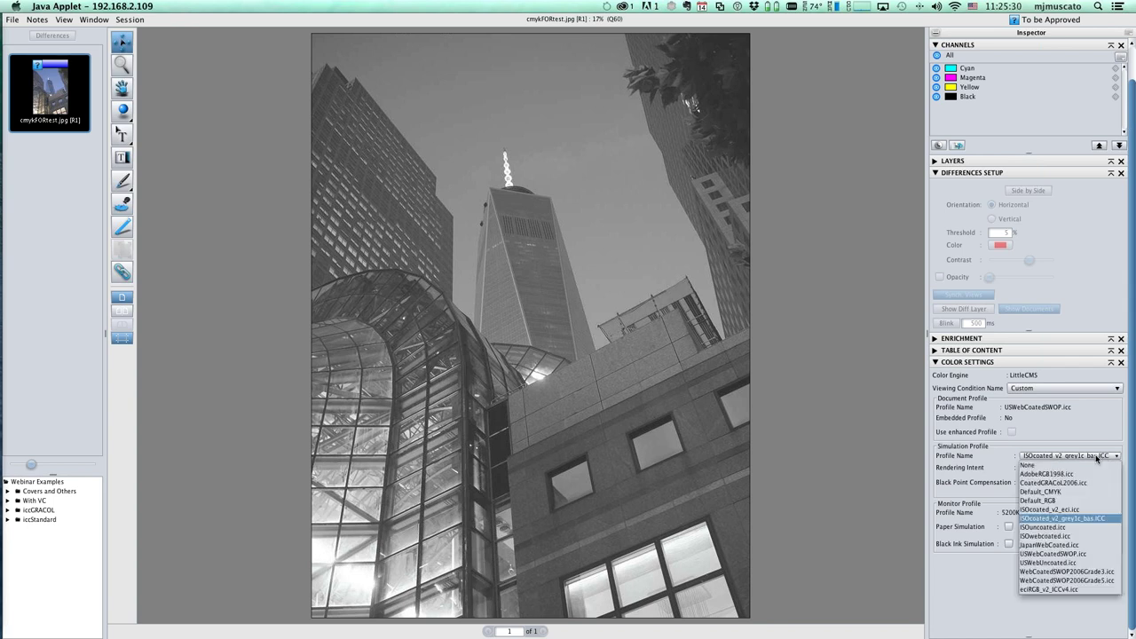
click(1085, 521)
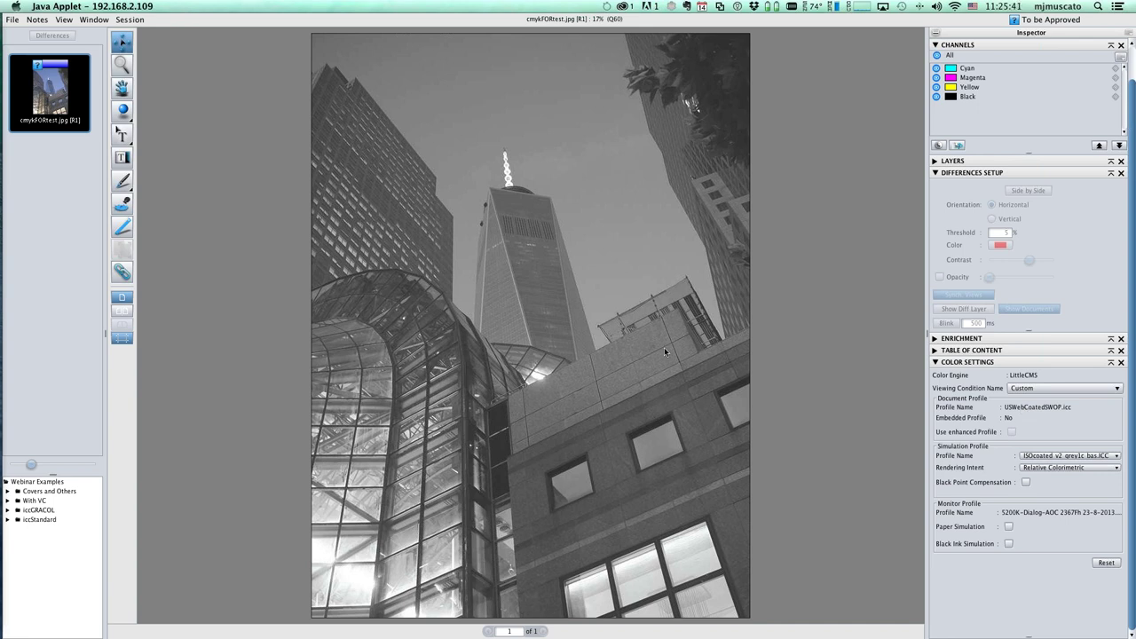
key(super+w)
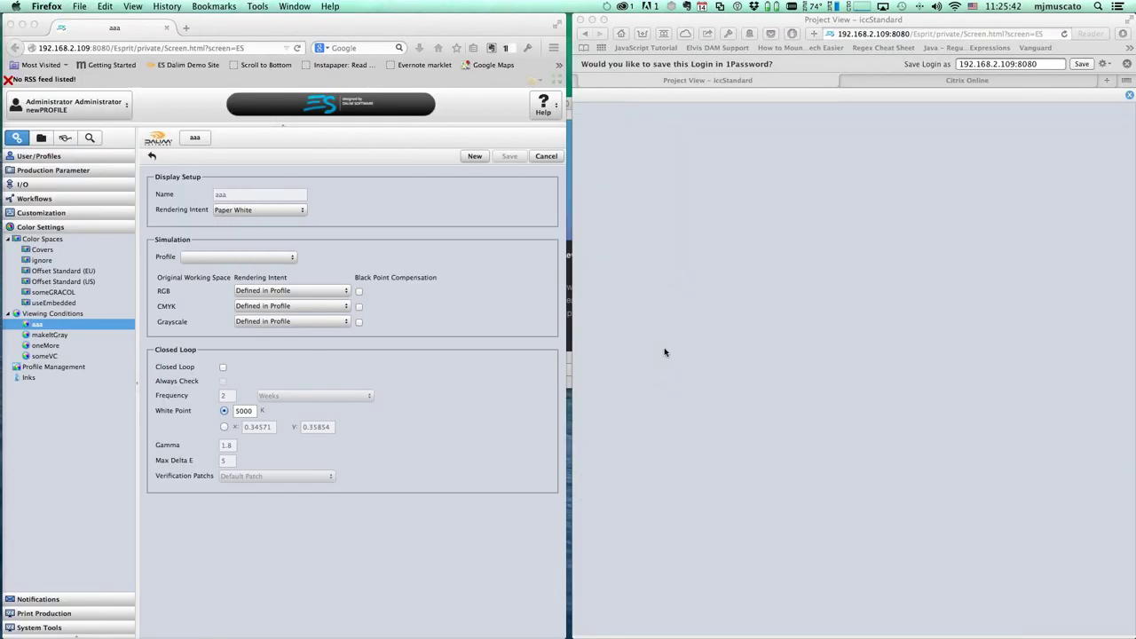
click(664, 352)
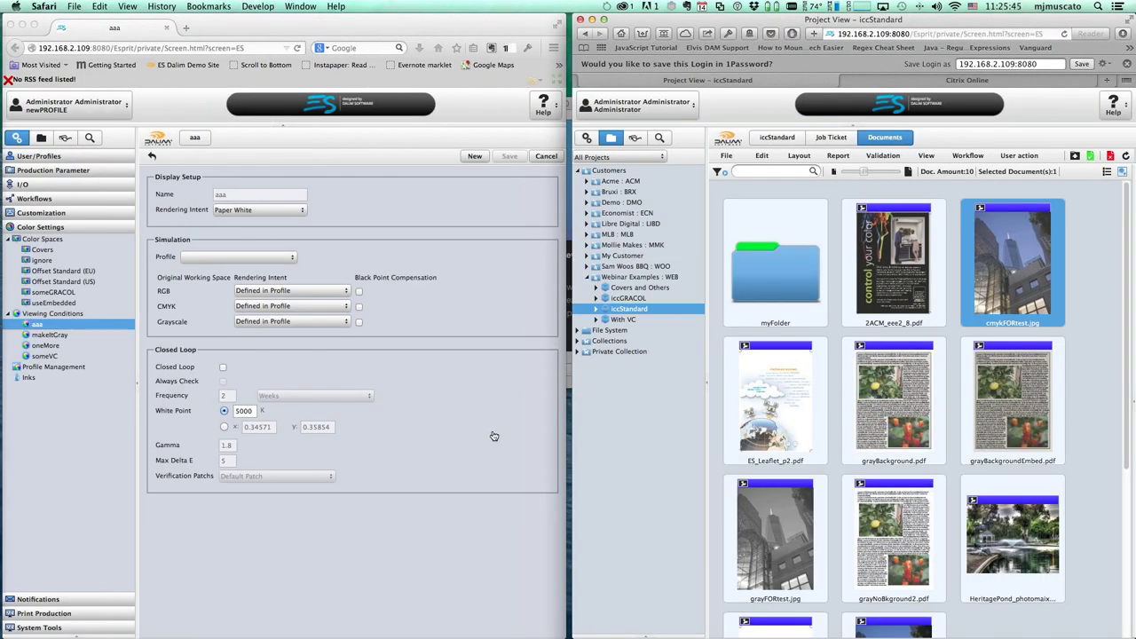
Step: Check the ignore color space's Mixed input profiles and working space ICC profile
click(442, 431)
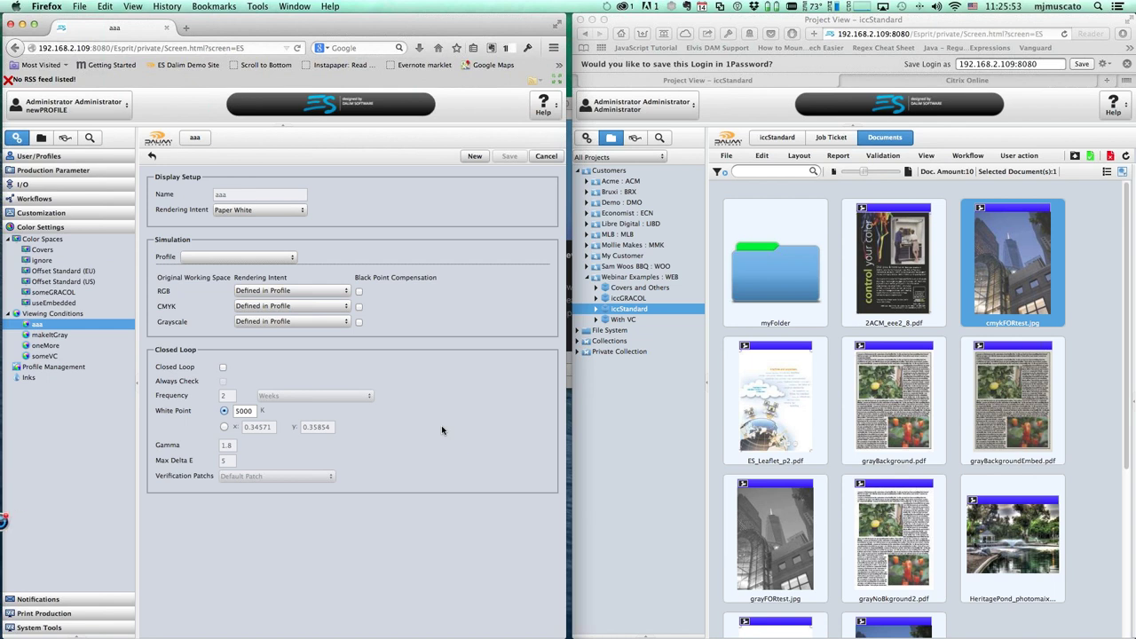
click(104, 260)
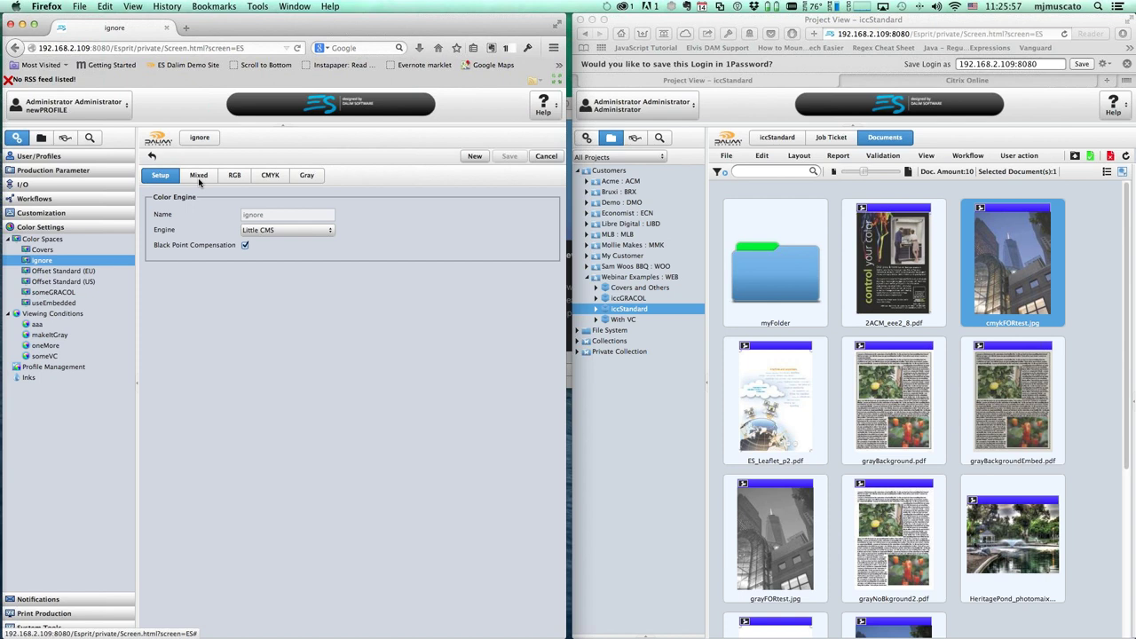
click(198, 176)
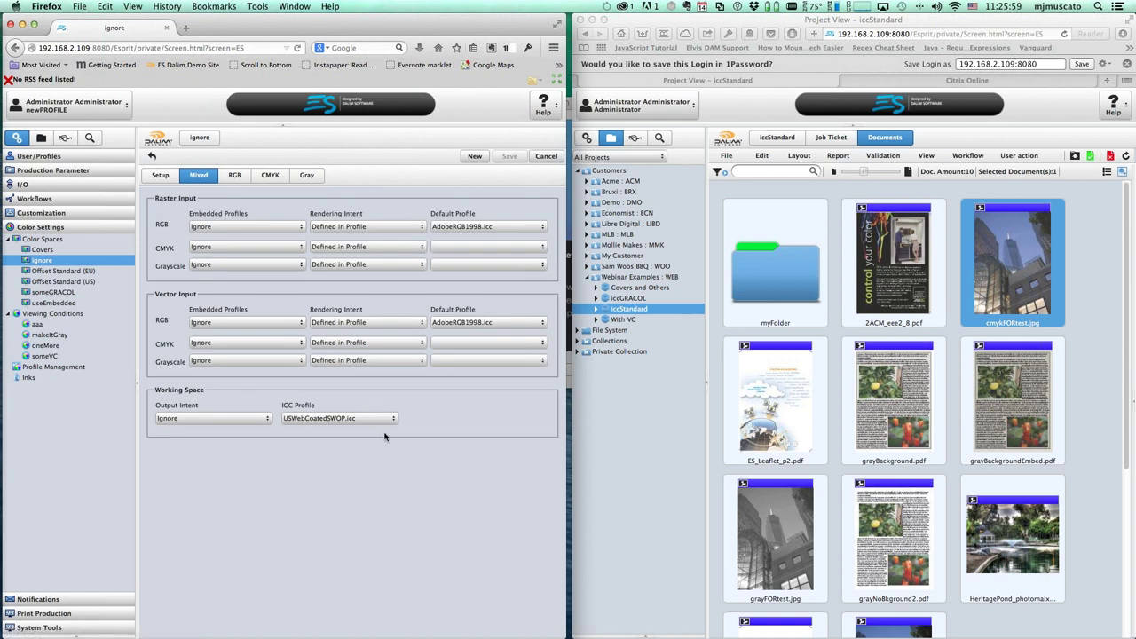
Step: Set the simulation profile of the aaa viewing condition to USWebCoatedSWOP.icc
click(64, 326)
click(294, 259)
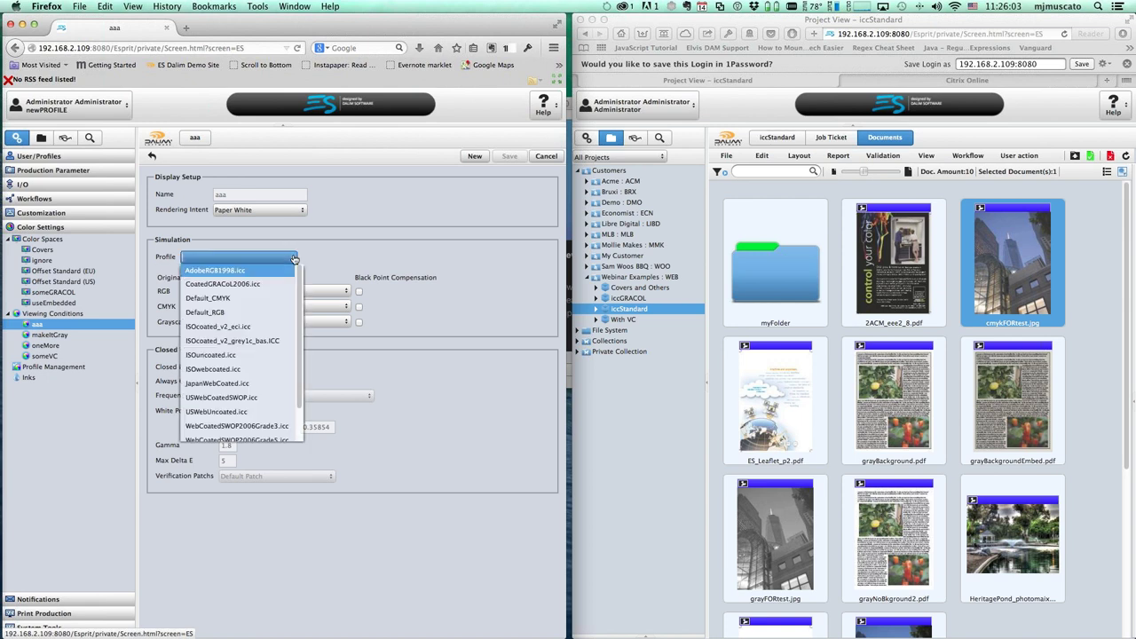
scroll(262, 353, down, 1)
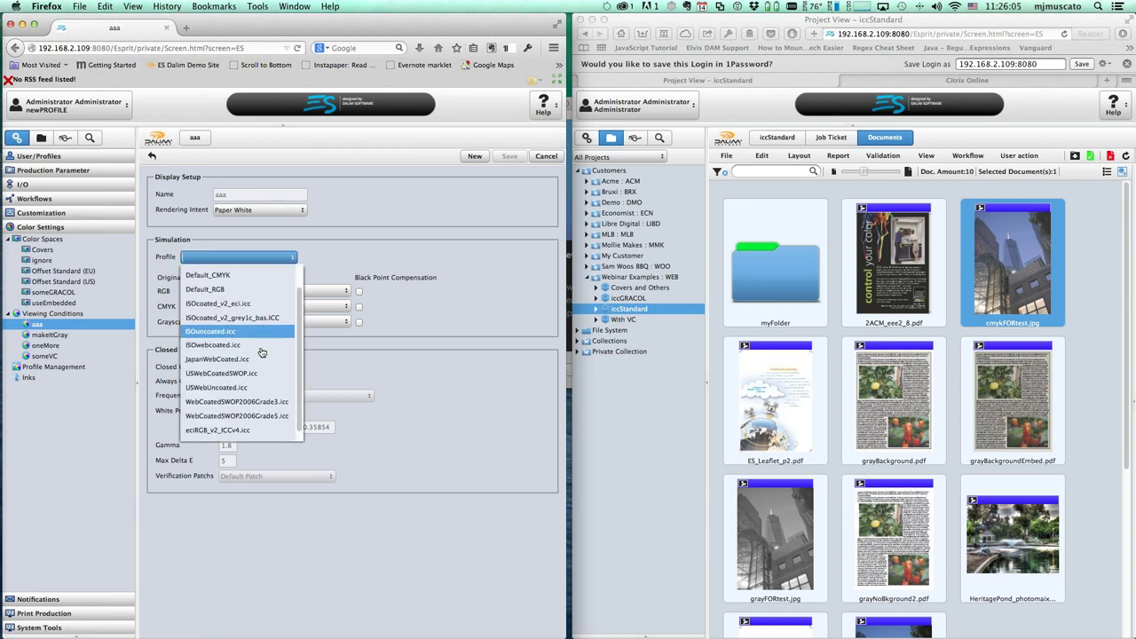
click(256, 360)
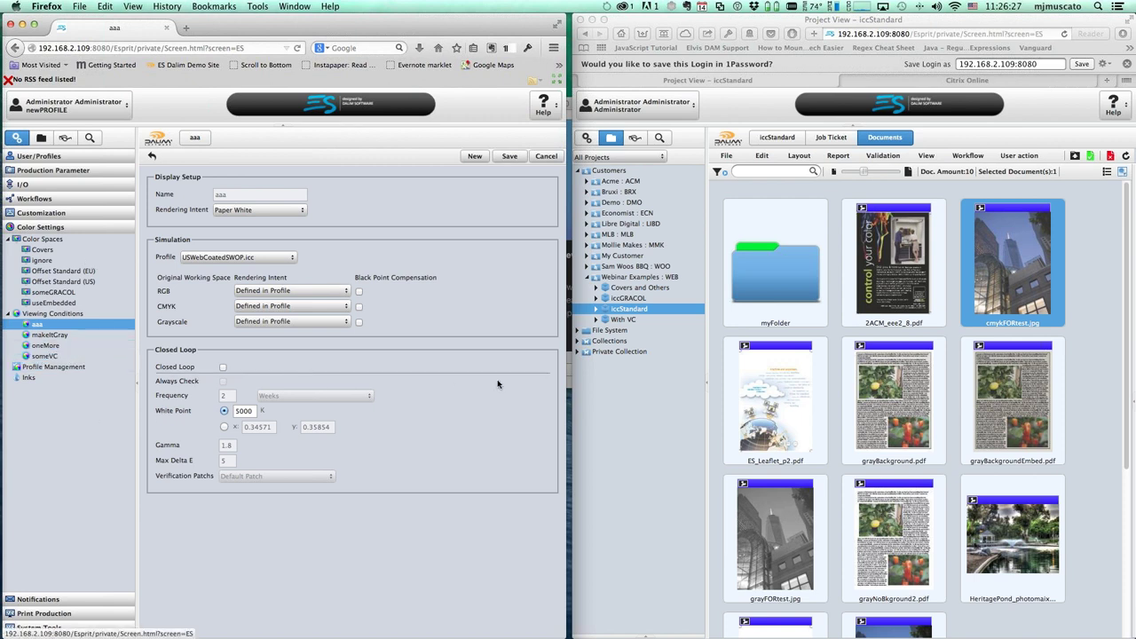
Step: Enable Closed Loop for the aaa viewing condition and save it
click(223, 366)
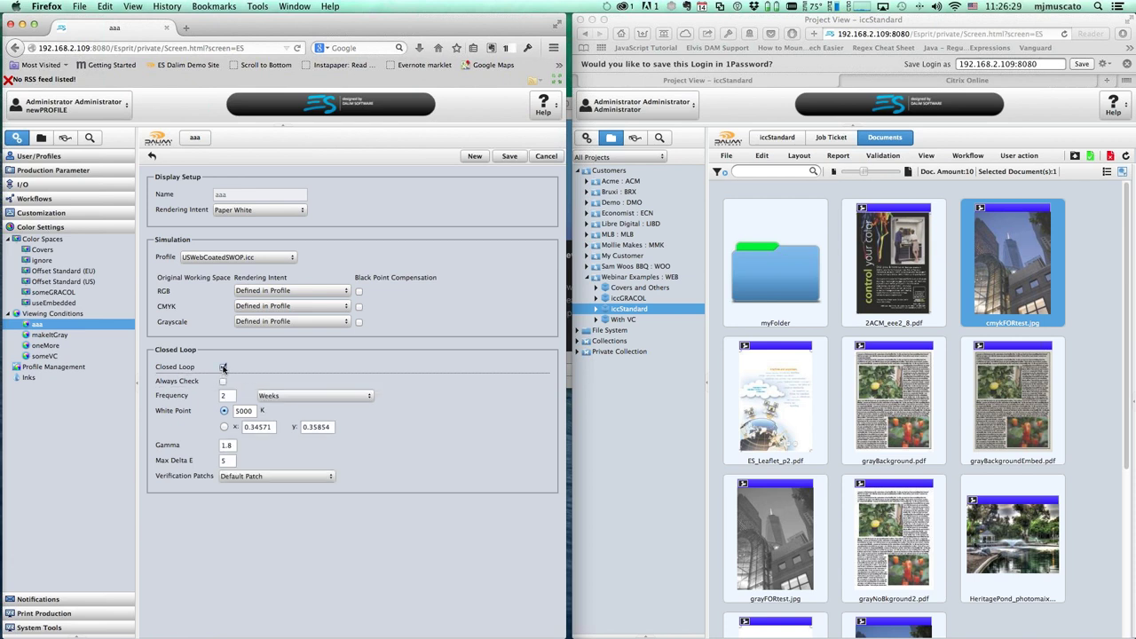
click(223, 367)
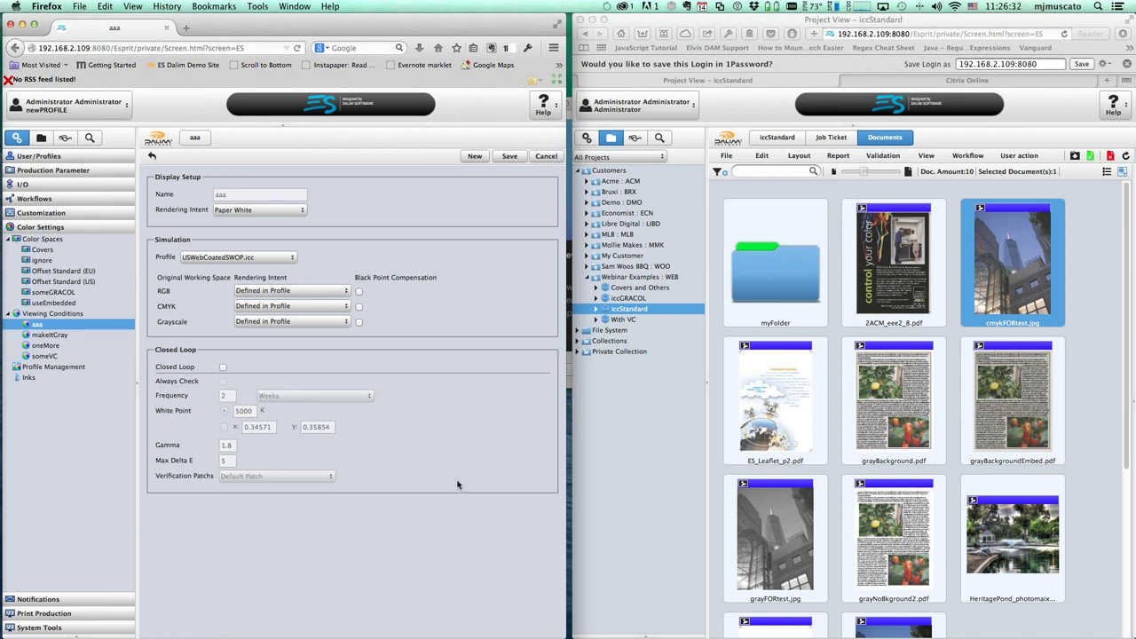
click(223, 366)
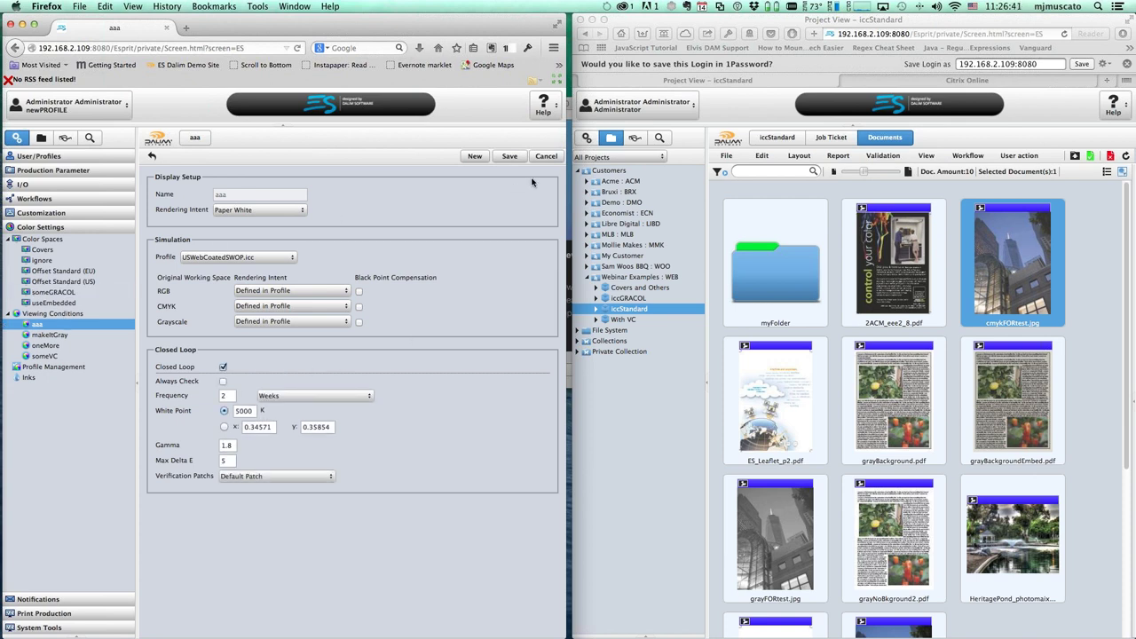
click(510, 156)
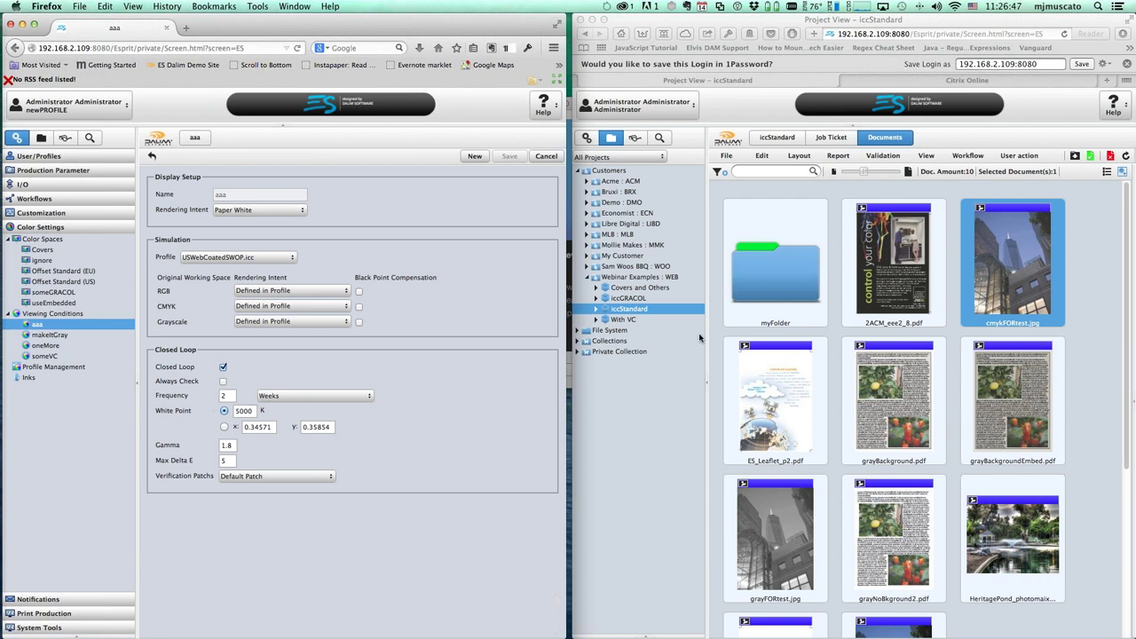
Step: Open E-123456_011.pdf from the With VC project, cancel the monitor verification and close the viewer
click(635, 322)
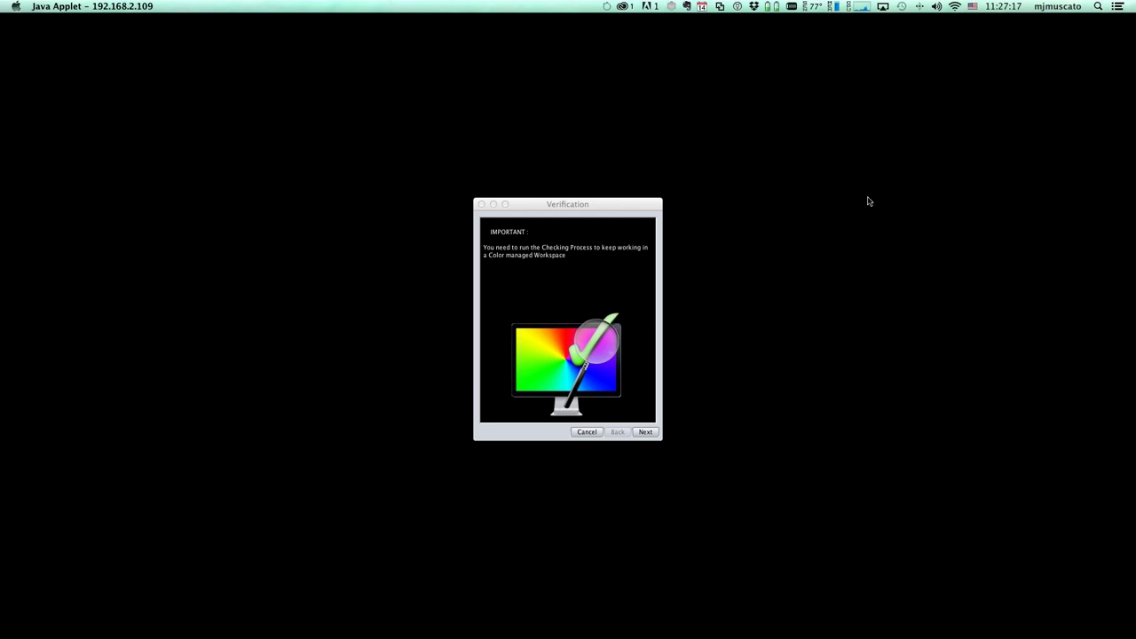
drag(610, 210, 604, 201)
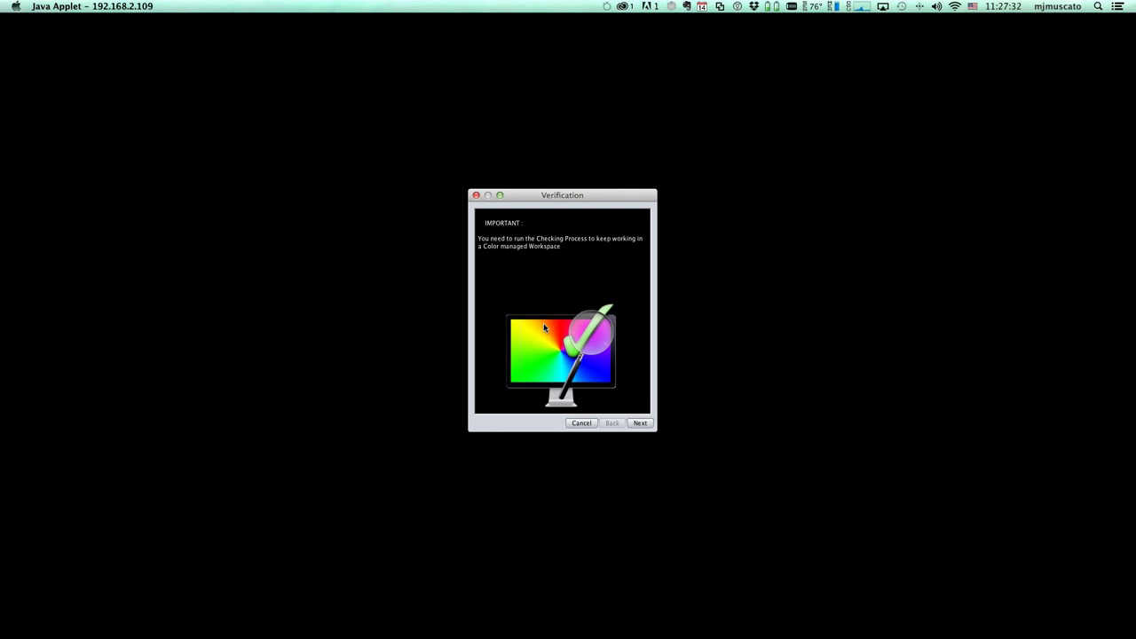
click(588, 425)
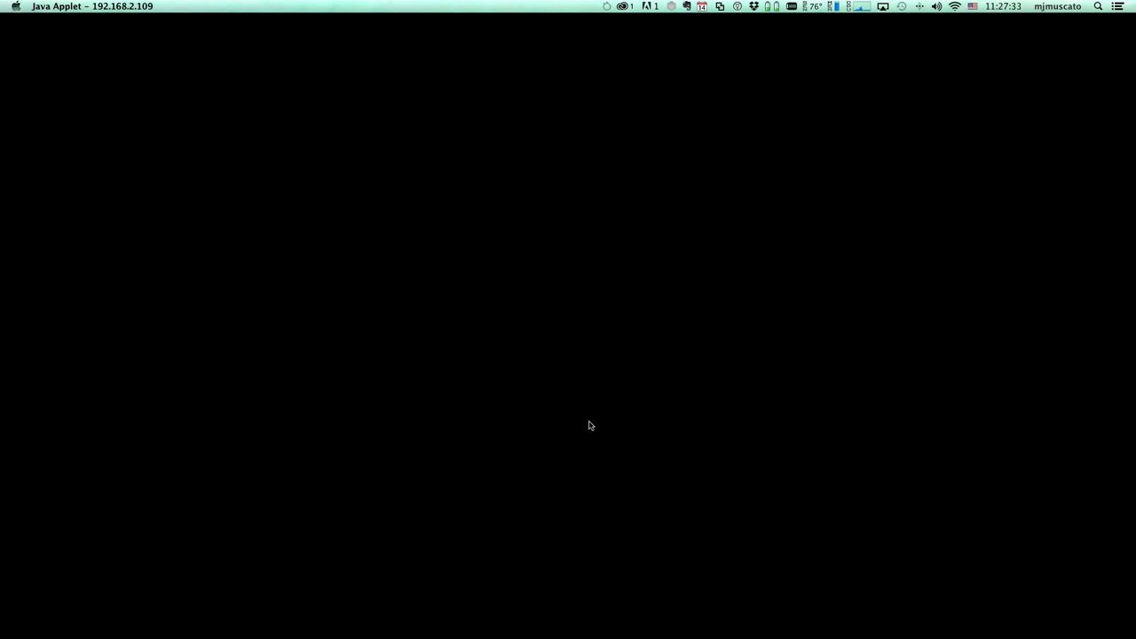
click(12, 19)
click(36, 113)
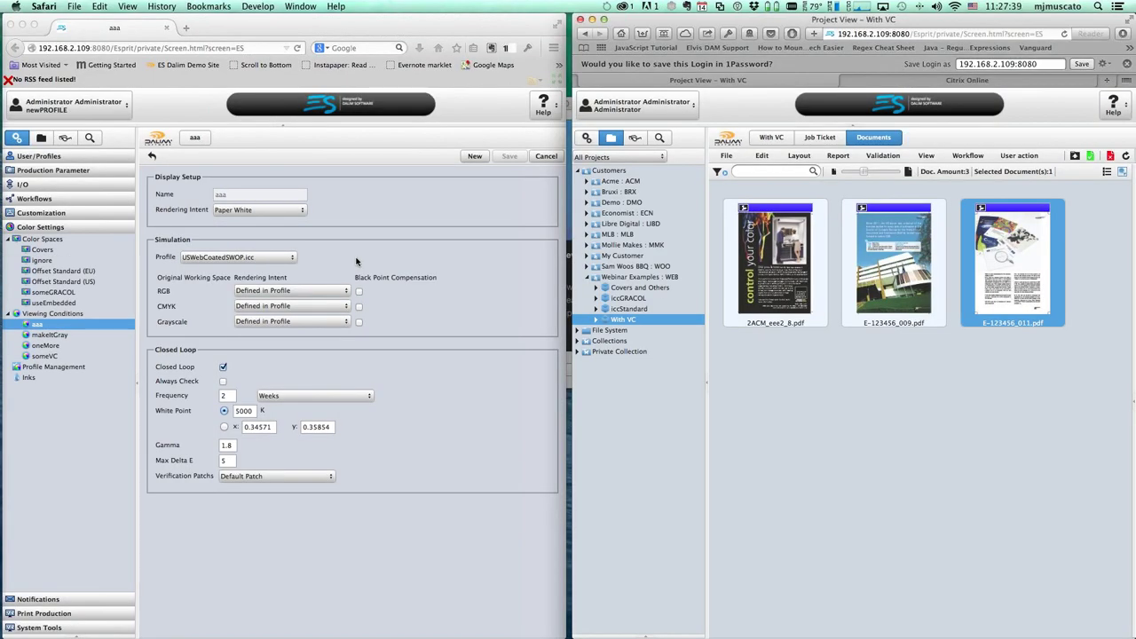
click(985, 503)
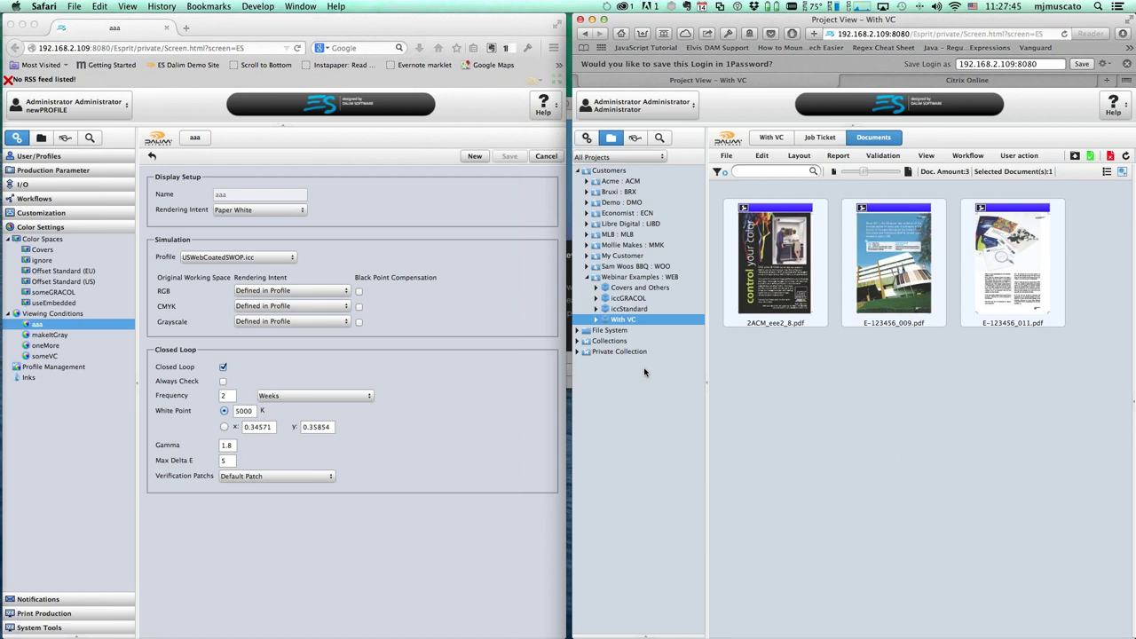
Step: Check the color space and default viewing condition in the Covers and Others job ticket, and return to its documents
click(629, 289)
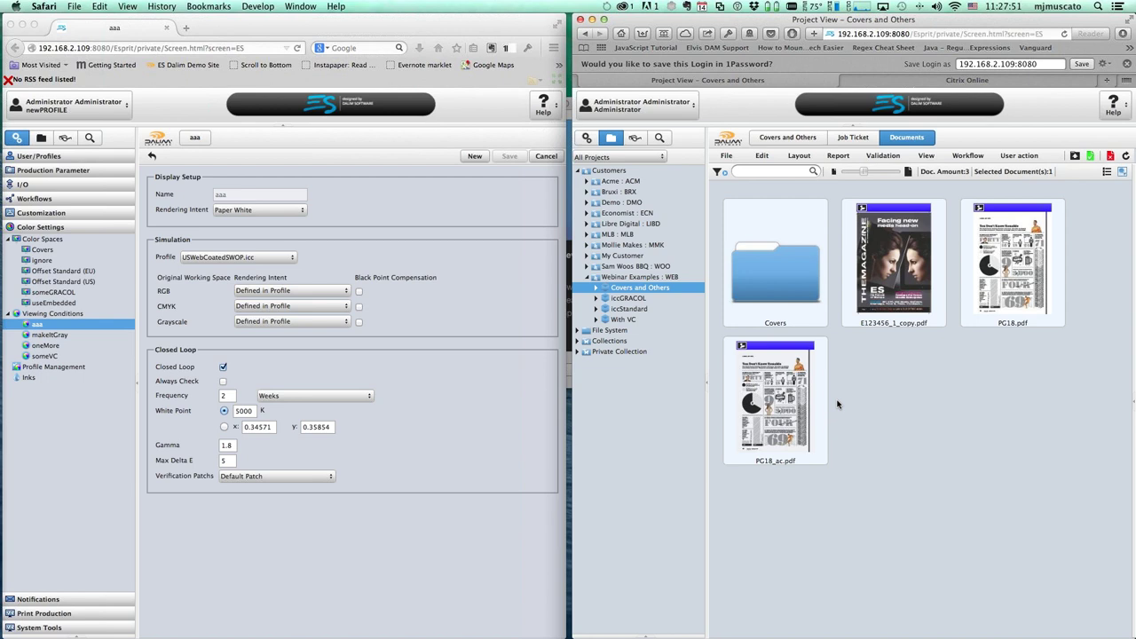
click(858, 137)
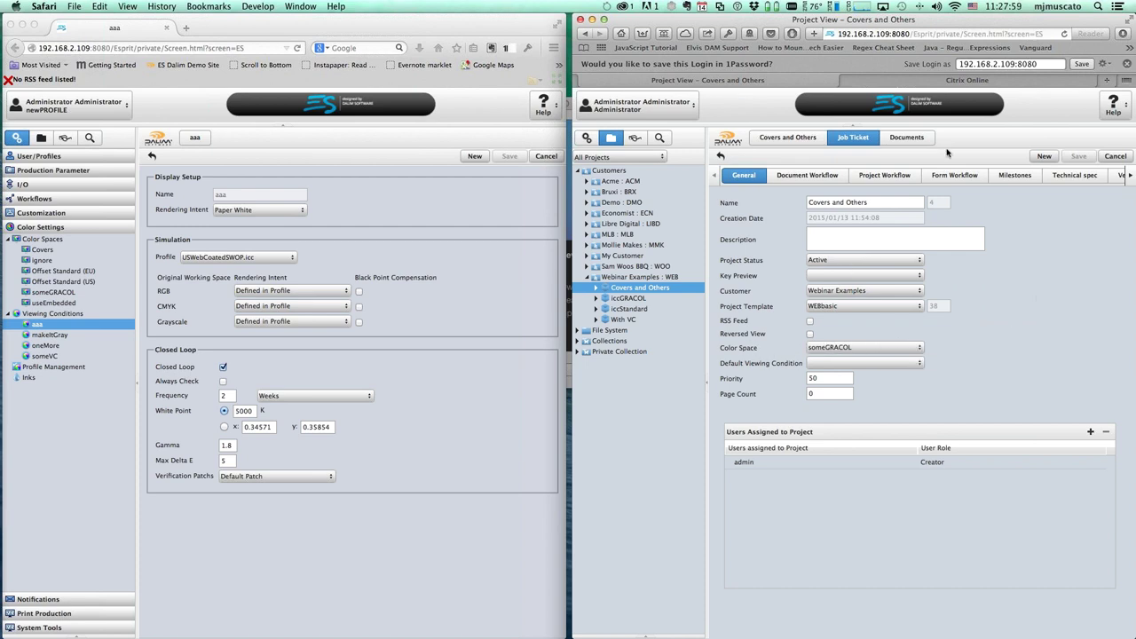
click(911, 139)
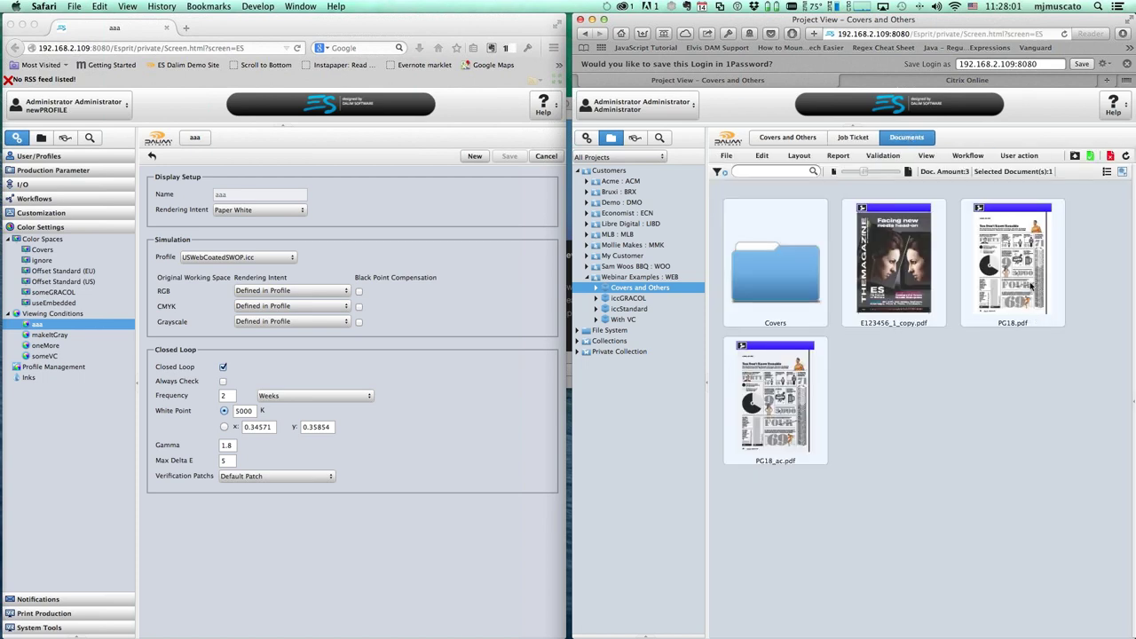
Step: View E123456_1_copy.pdf with its color settings in the viewer, and close the viewer
click(1026, 283)
click(929, 266)
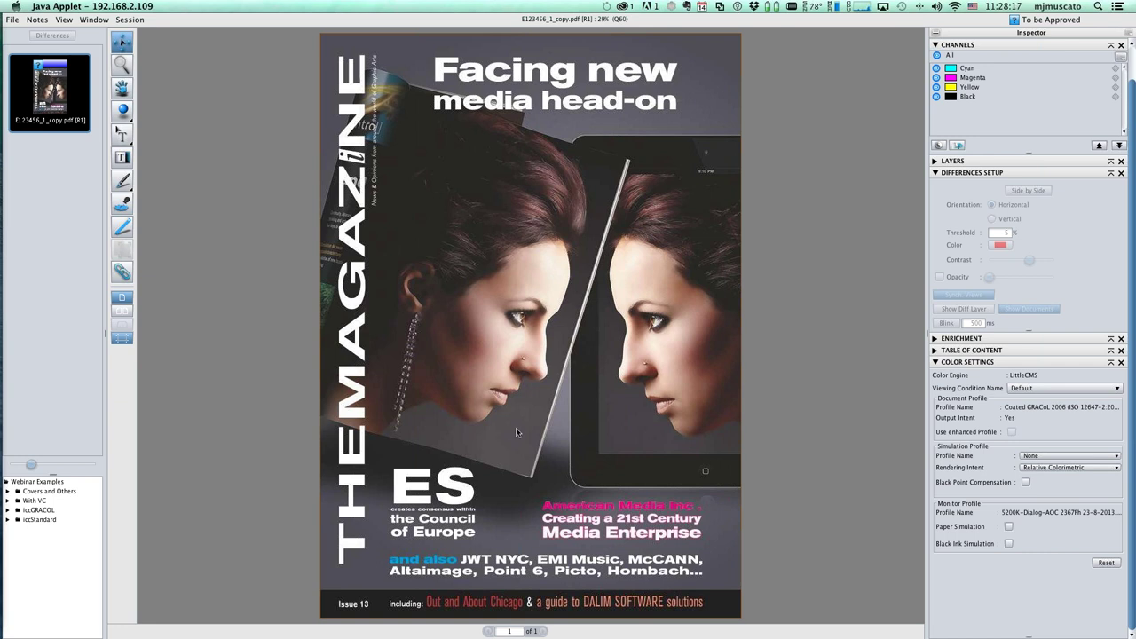
key(super+q)
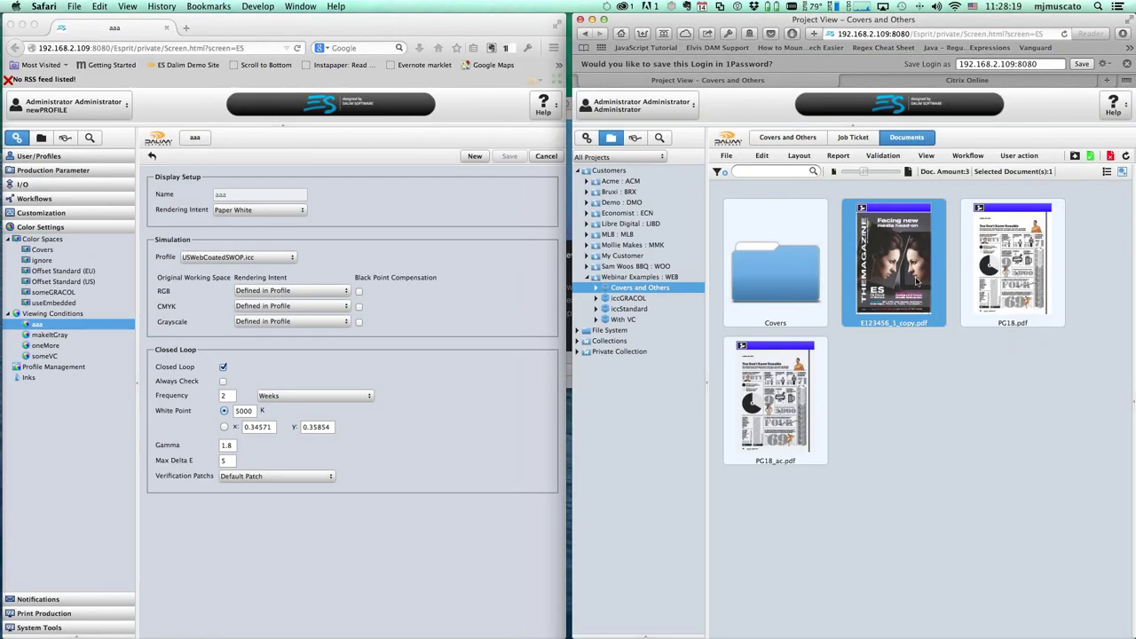
Step: View E123456_1.pdf from the Covers folder with its color settings, and return to the project documents
double_click(767, 270)
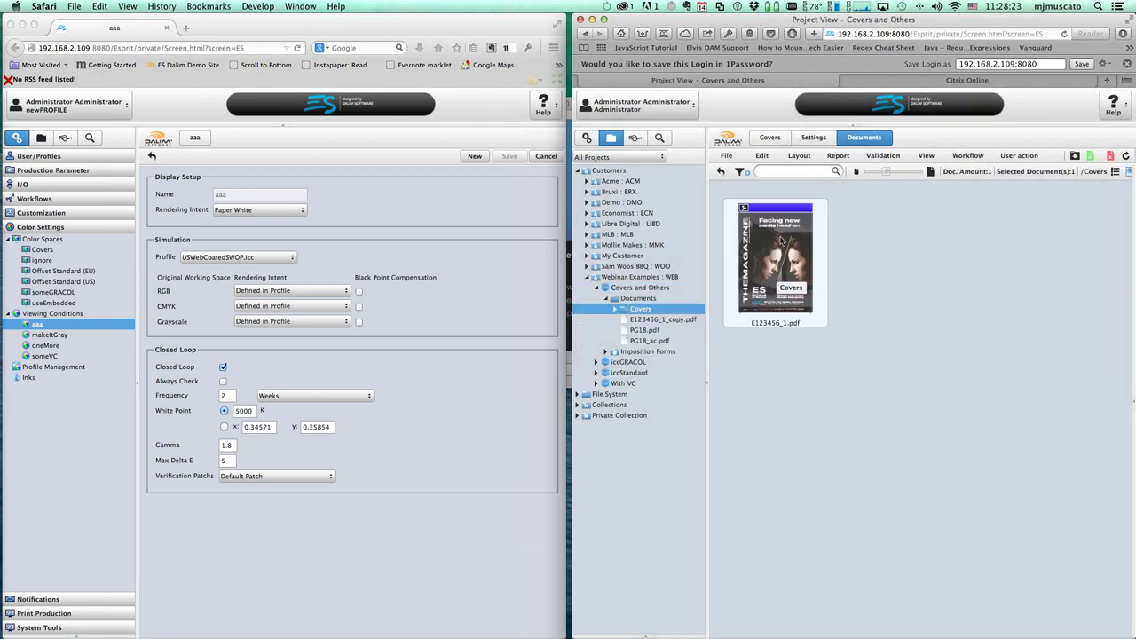
click(781, 242)
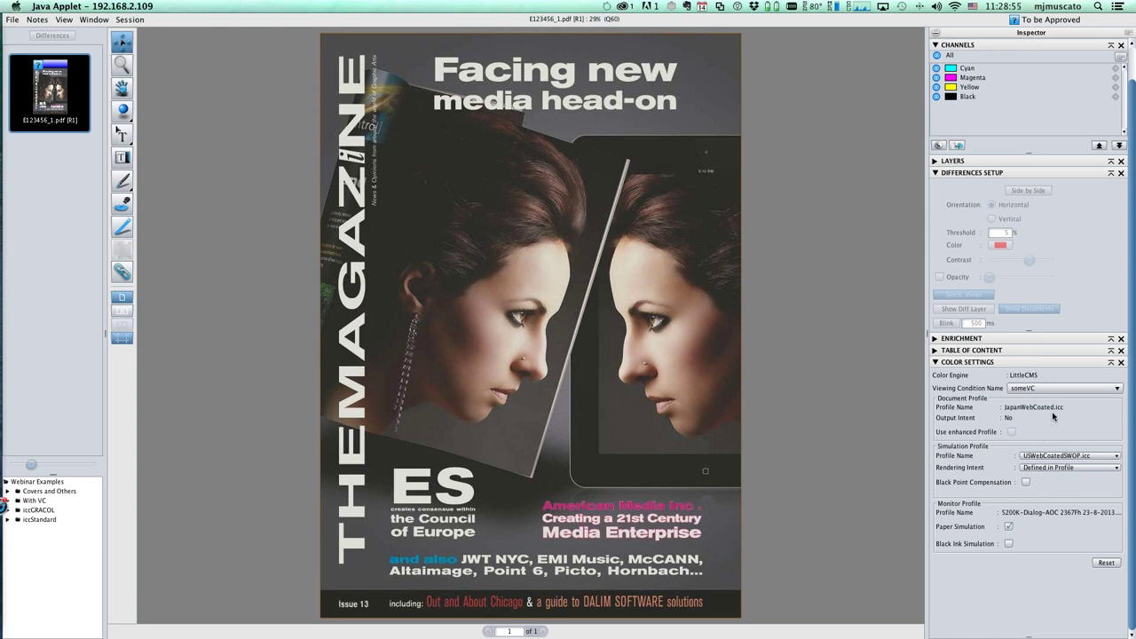
key(super+Tab)
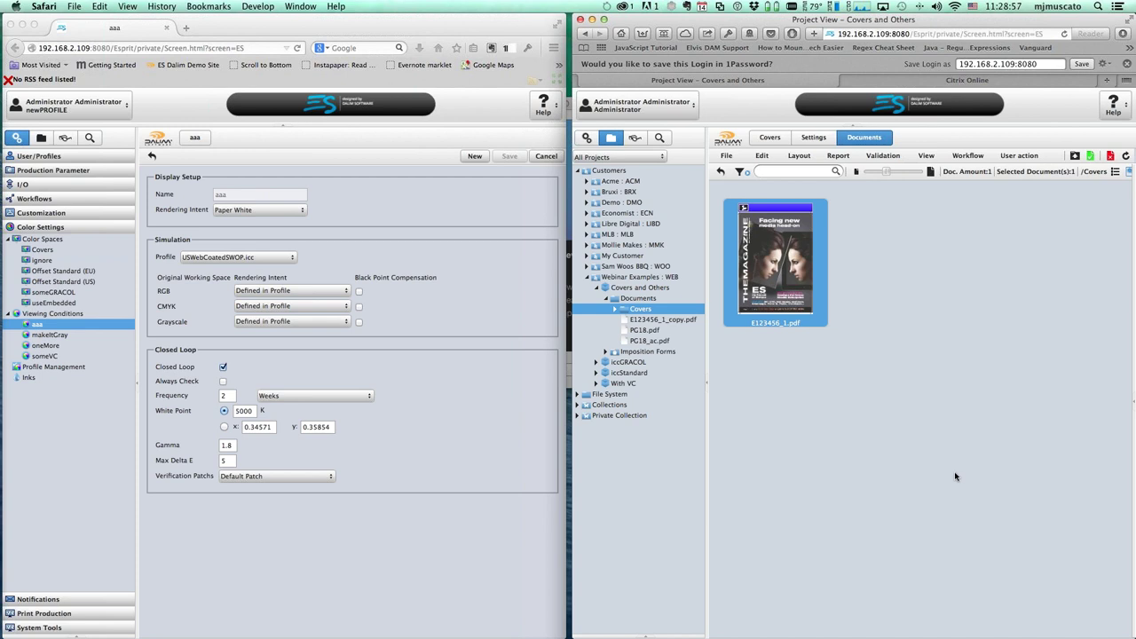
Step: Check the Covers folder's custom template properties for its color space and default viewing condition
click(651, 299)
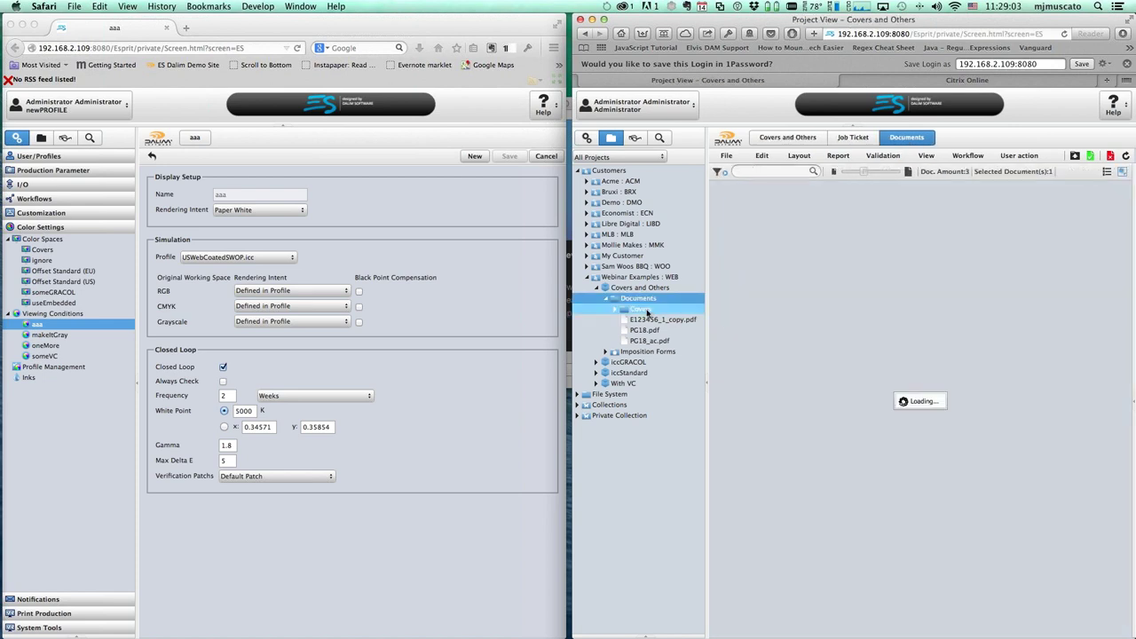
click(647, 311)
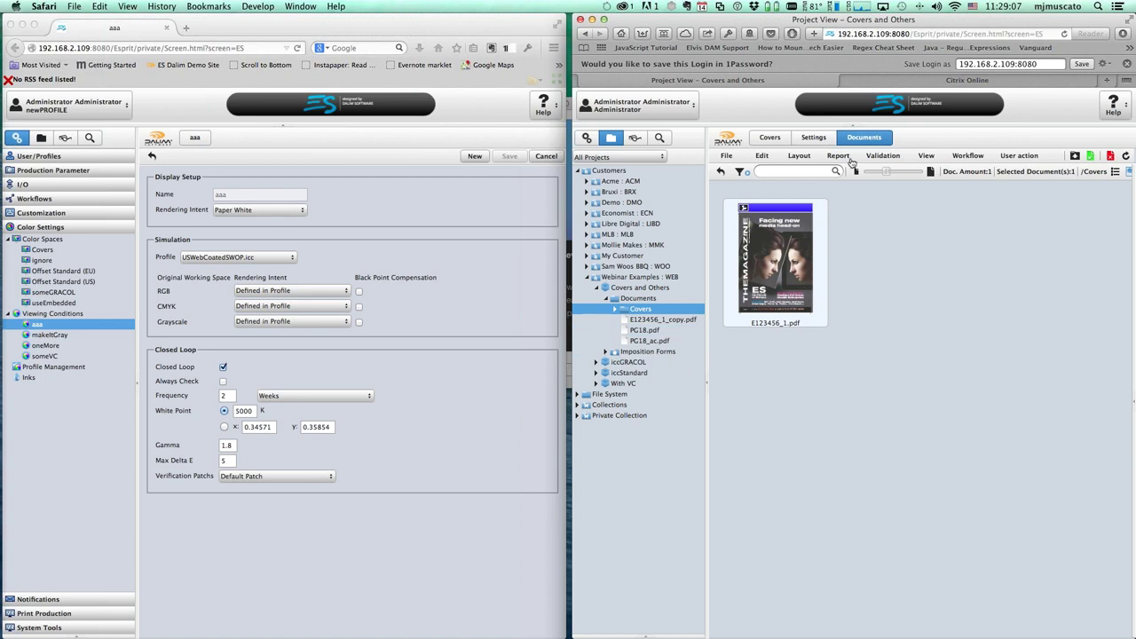
click(813, 139)
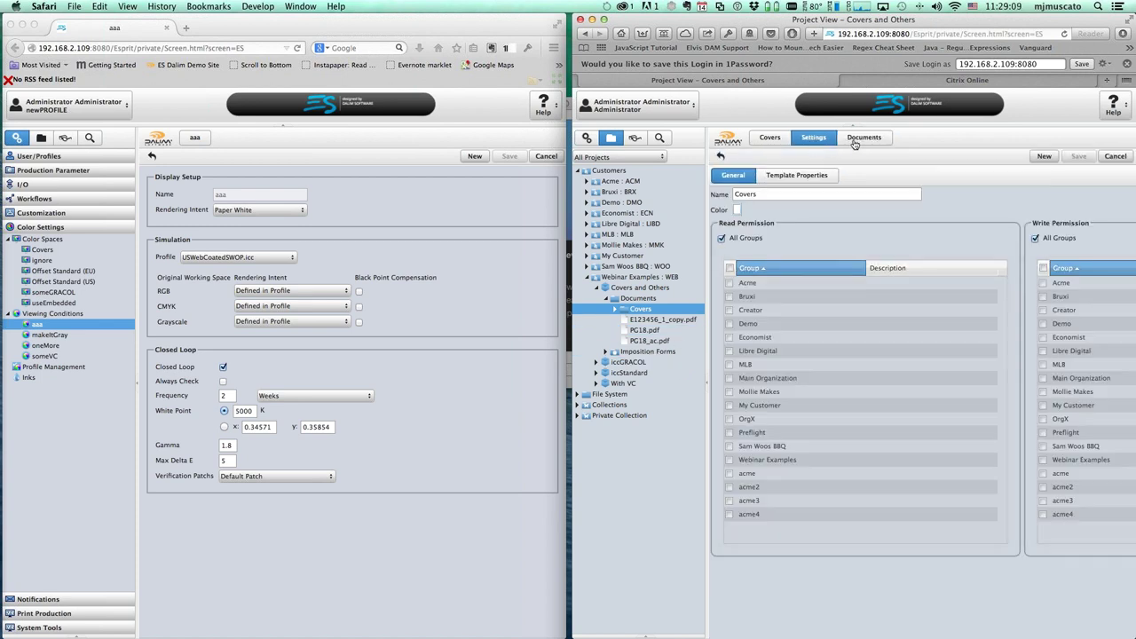
click(825, 177)
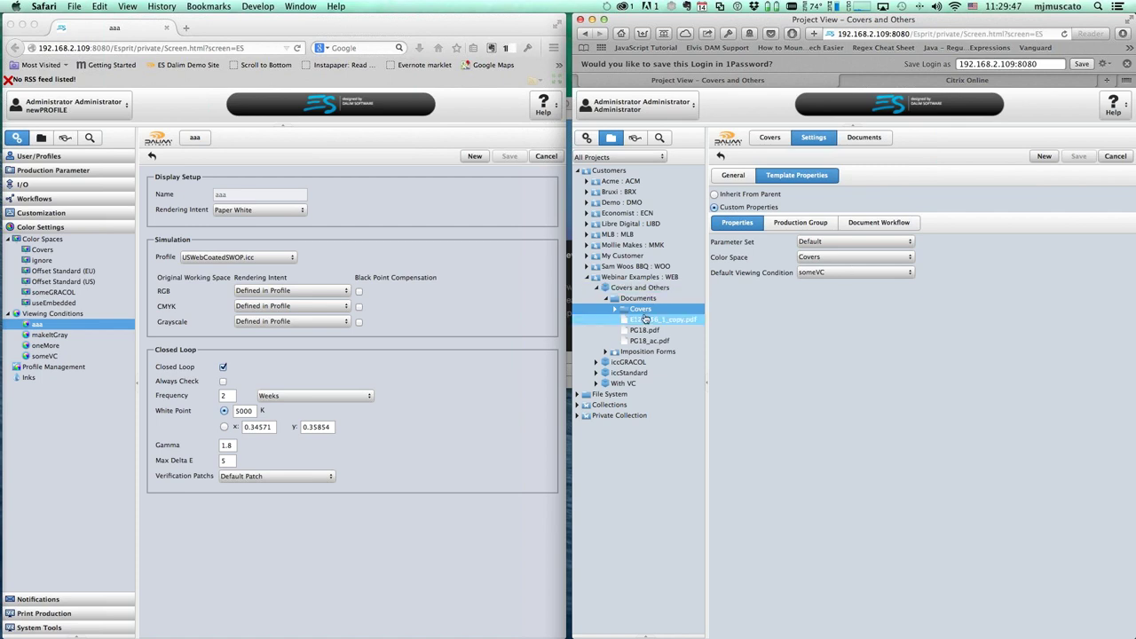
click(643, 311)
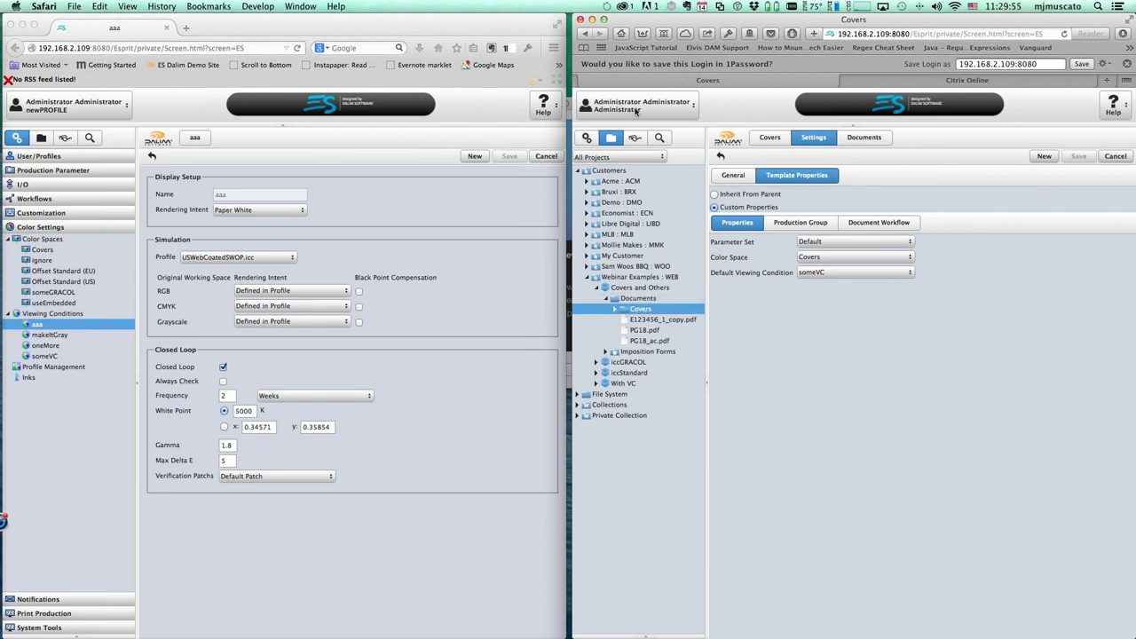
Step: Open the useOtherColorSPace project template in the Webinar Examples customer's settings
click(587, 140)
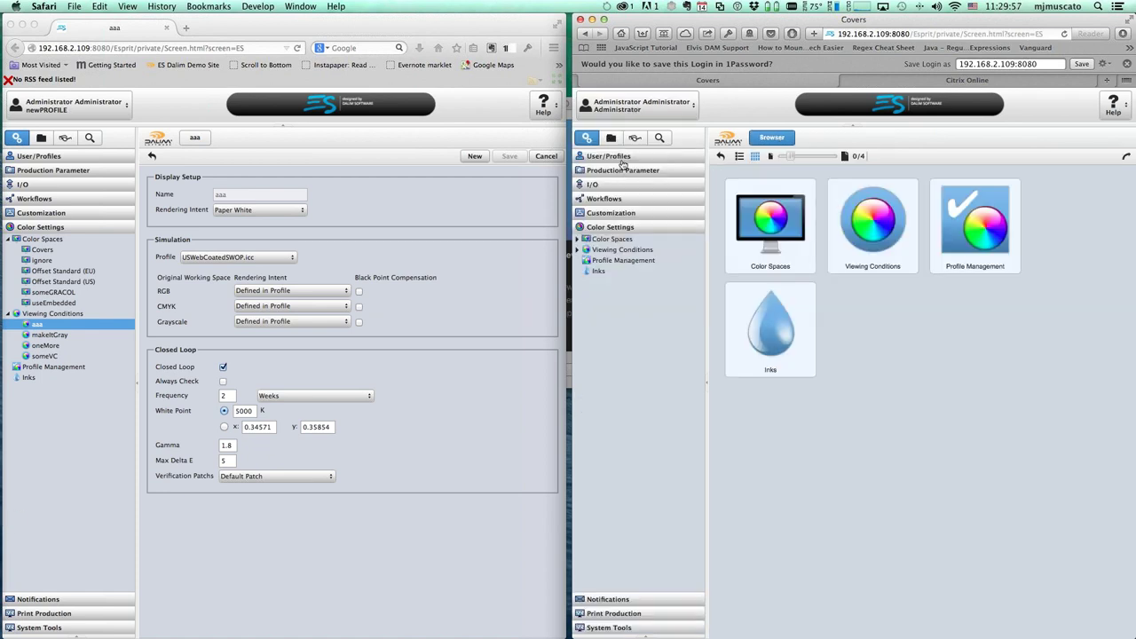
click(609, 156)
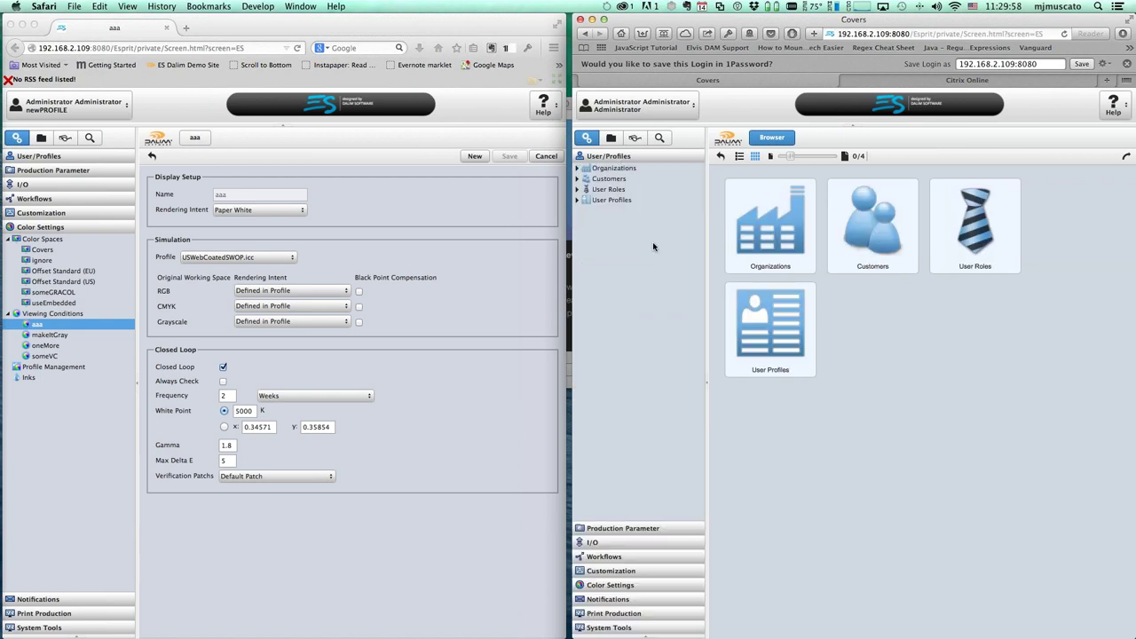
click(577, 168)
click(586, 179)
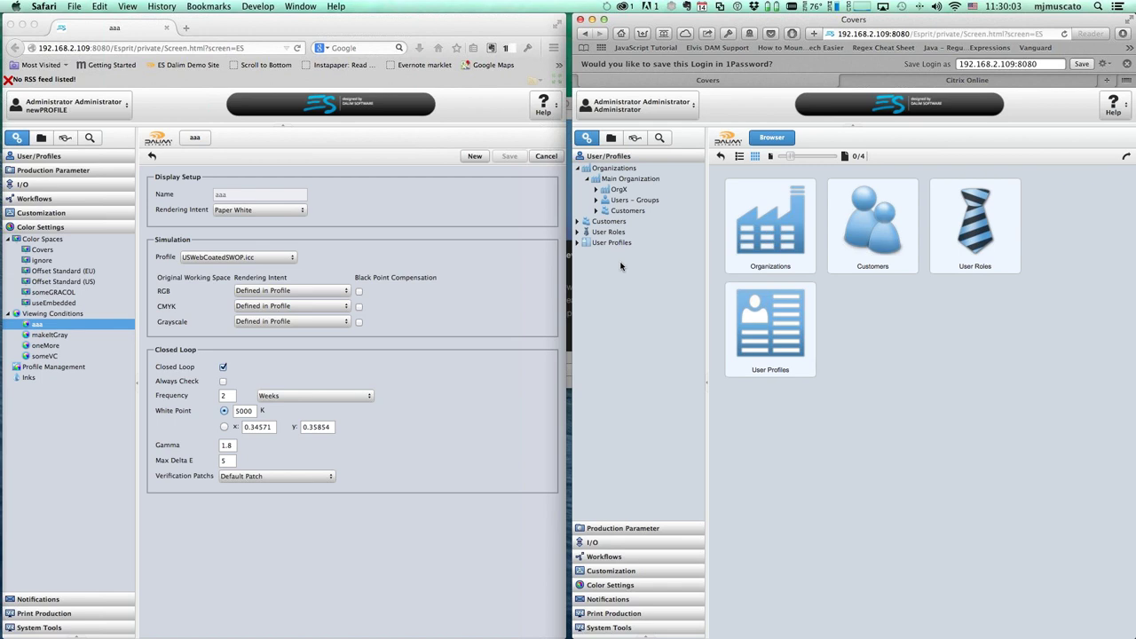
click(577, 221)
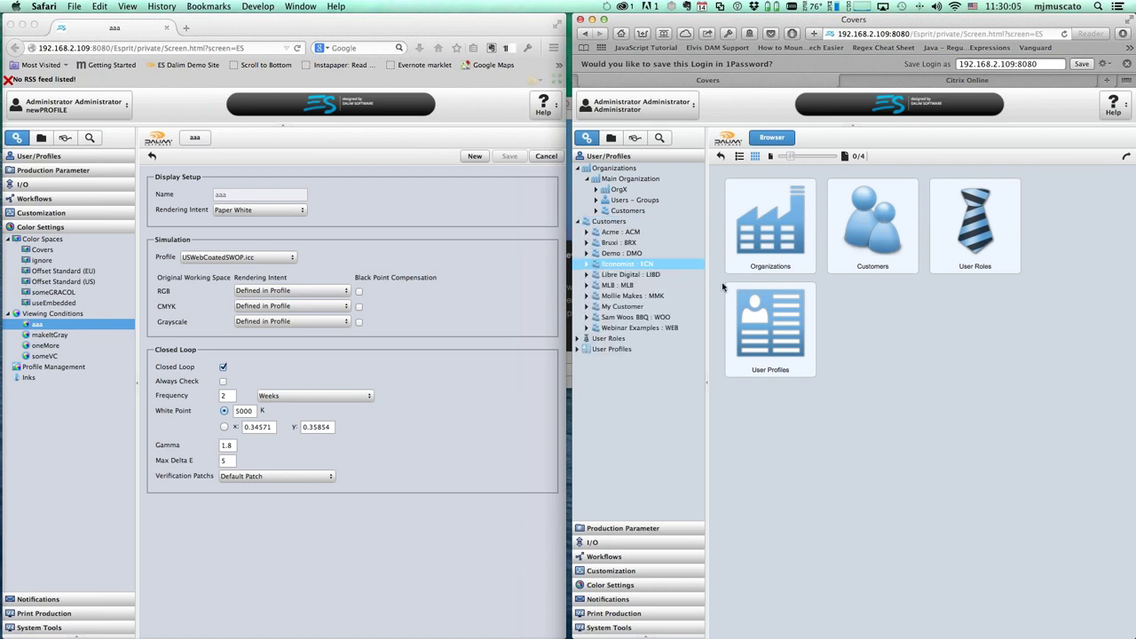
click(661, 325)
click(834, 175)
click(789, 281)
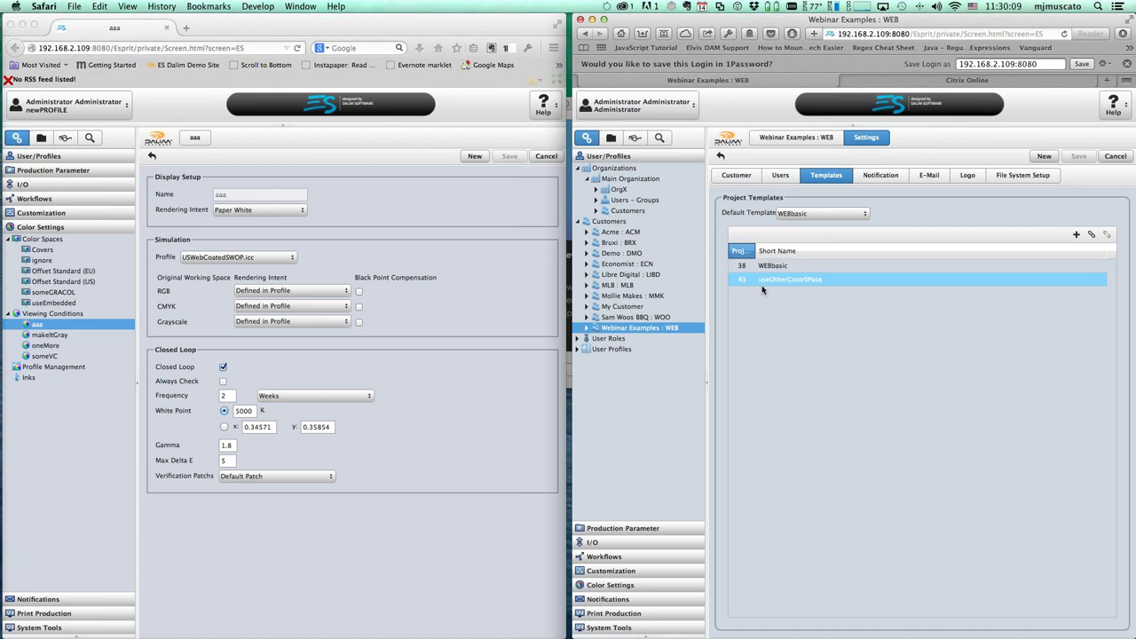
double_click(790, 280)
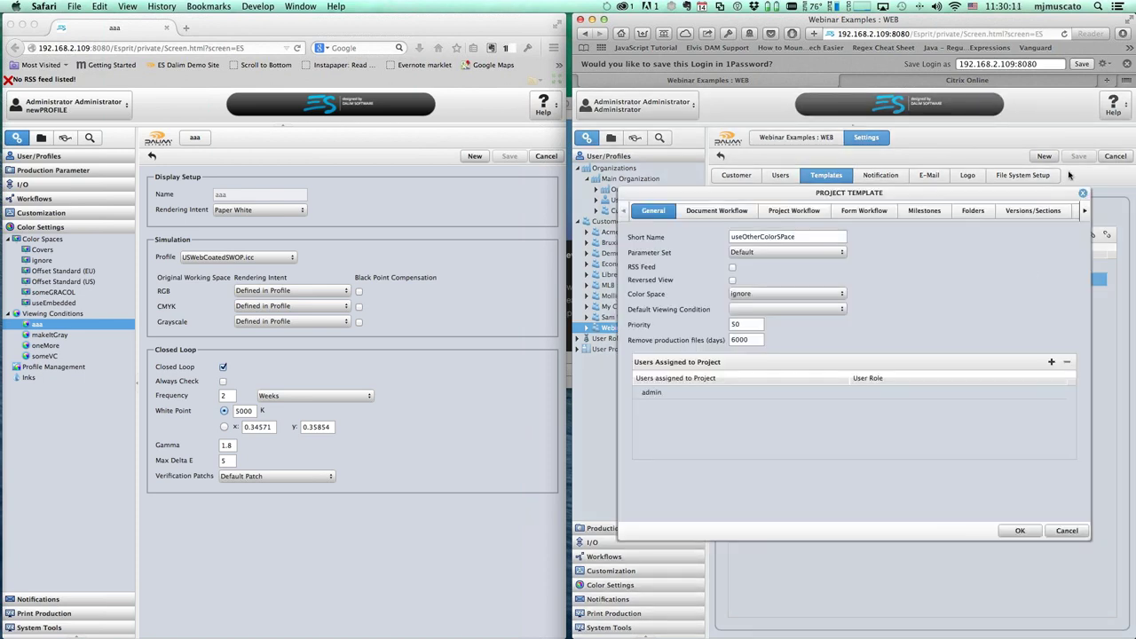
Step: Give the template's Covers subfolder custom properties with the Covers color space and someVC as default viewing condition, and accept the template
click(974, 212)
click(665, 271)
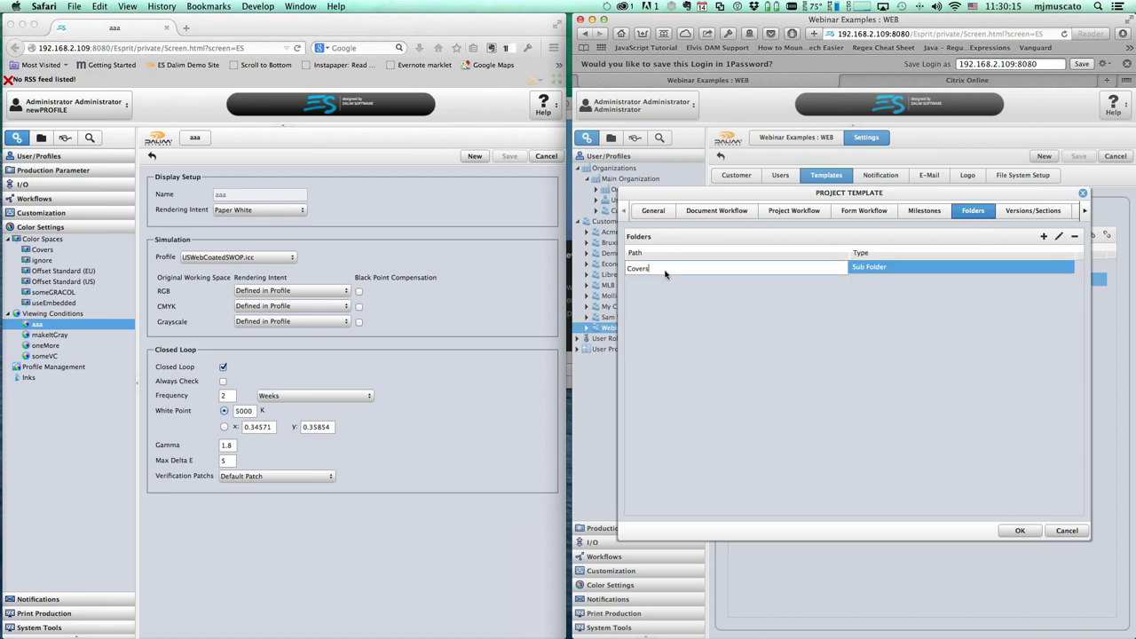
click(779, 345)
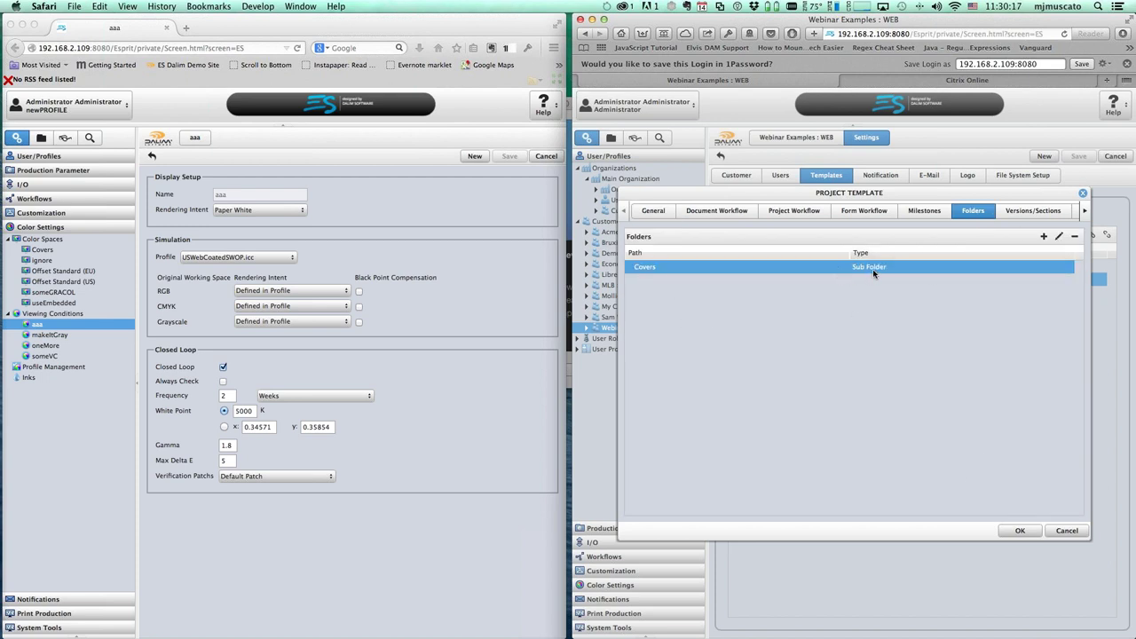
click(1060, 238)
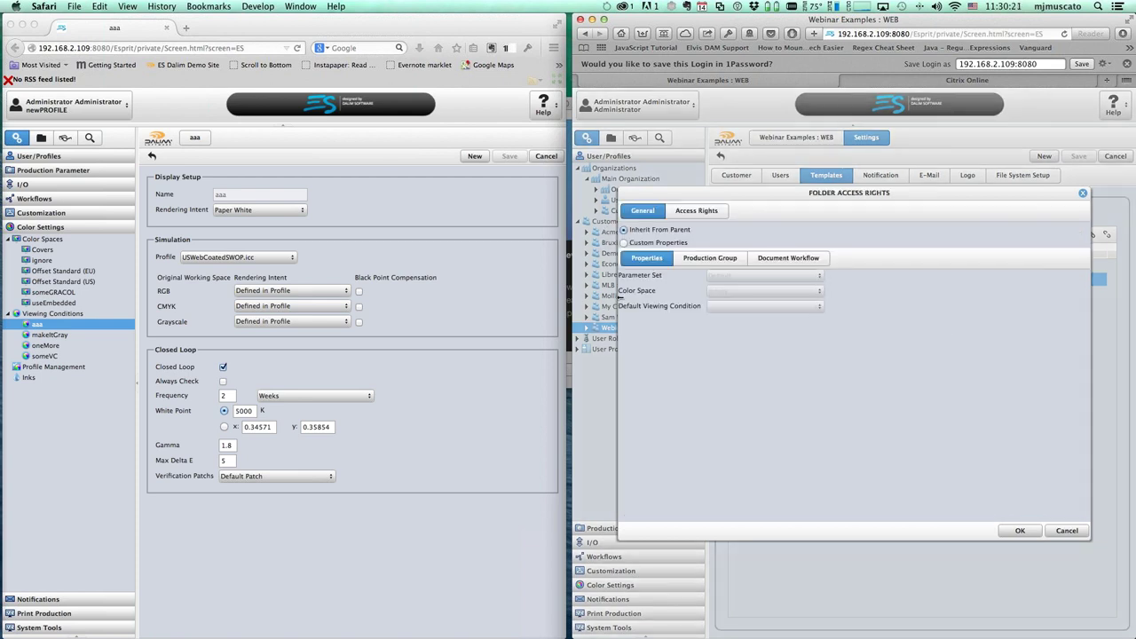
click(624, 243)
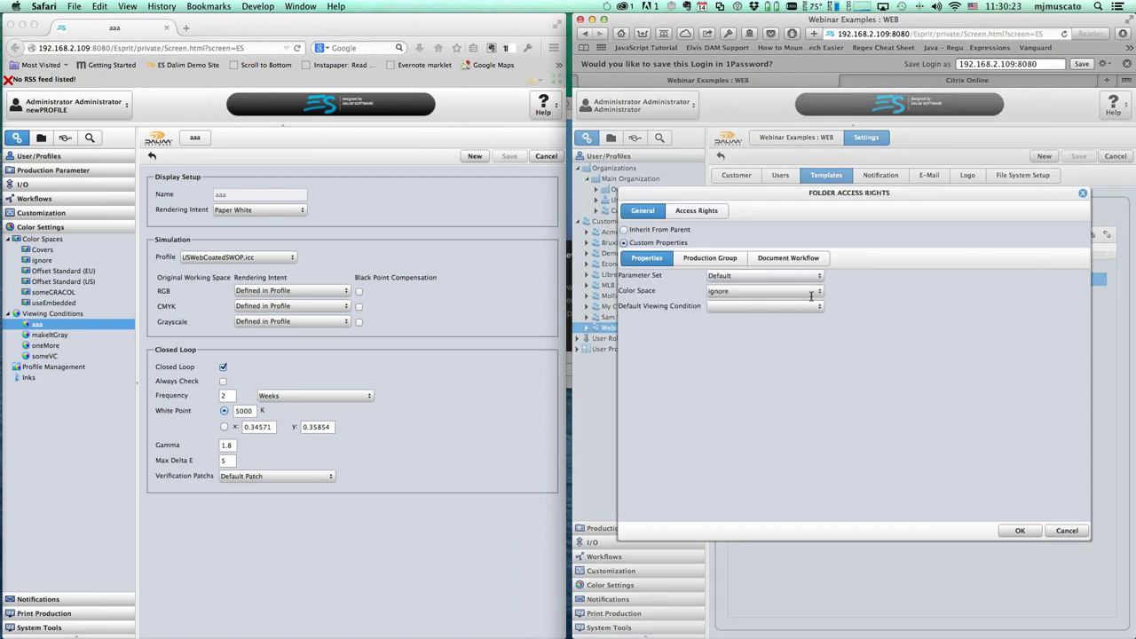
click(821, 293)
click(761, 307)
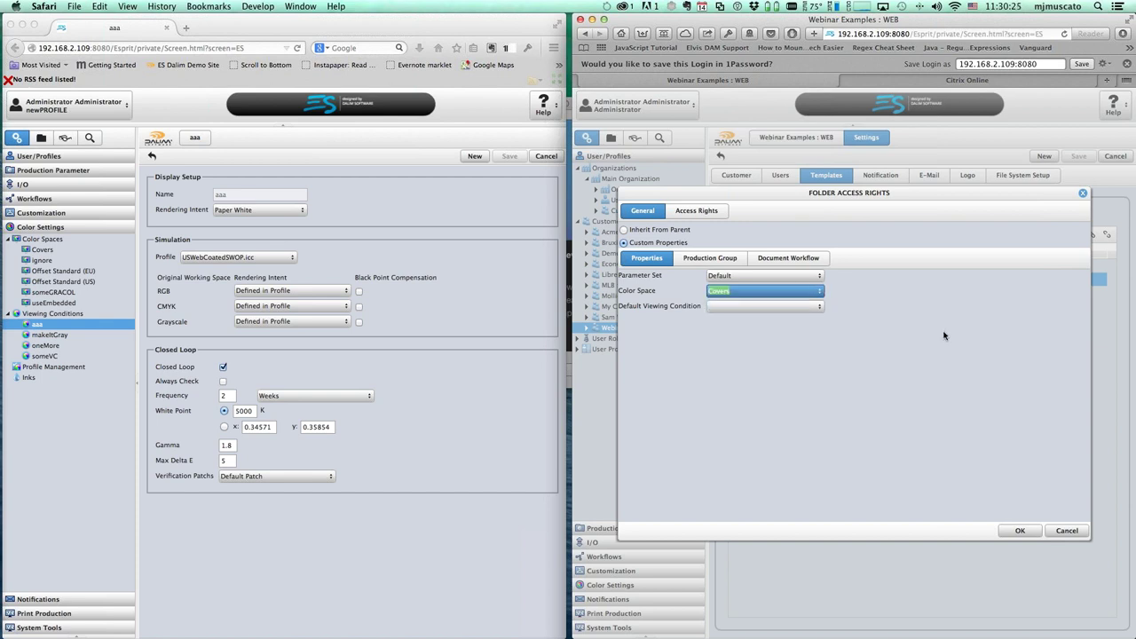
click(821, 310)
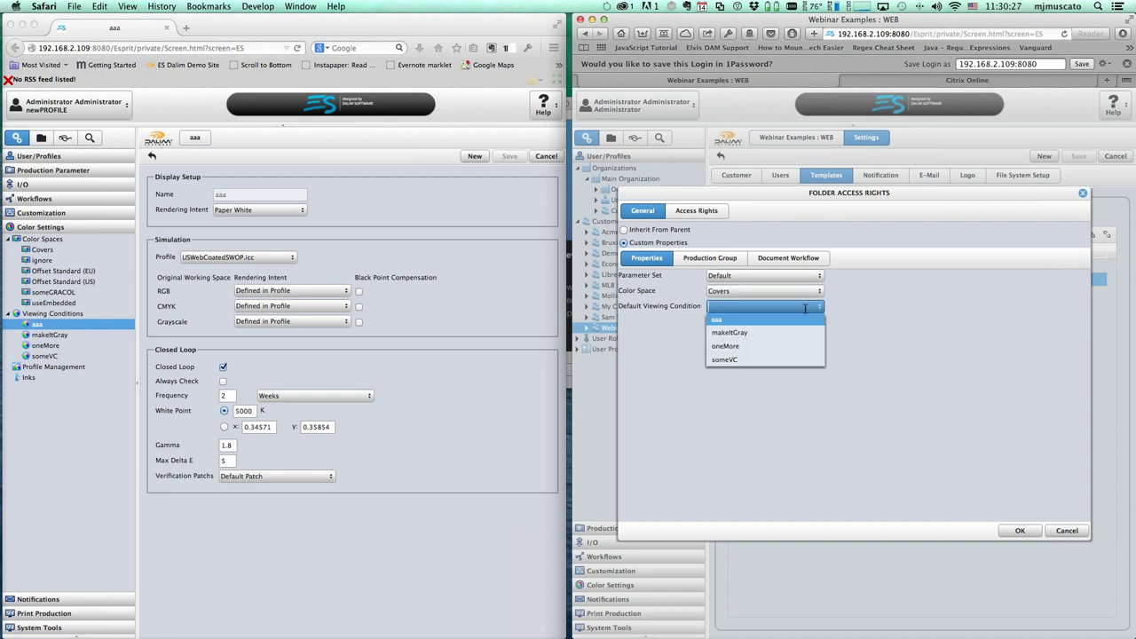
click(755, 362)
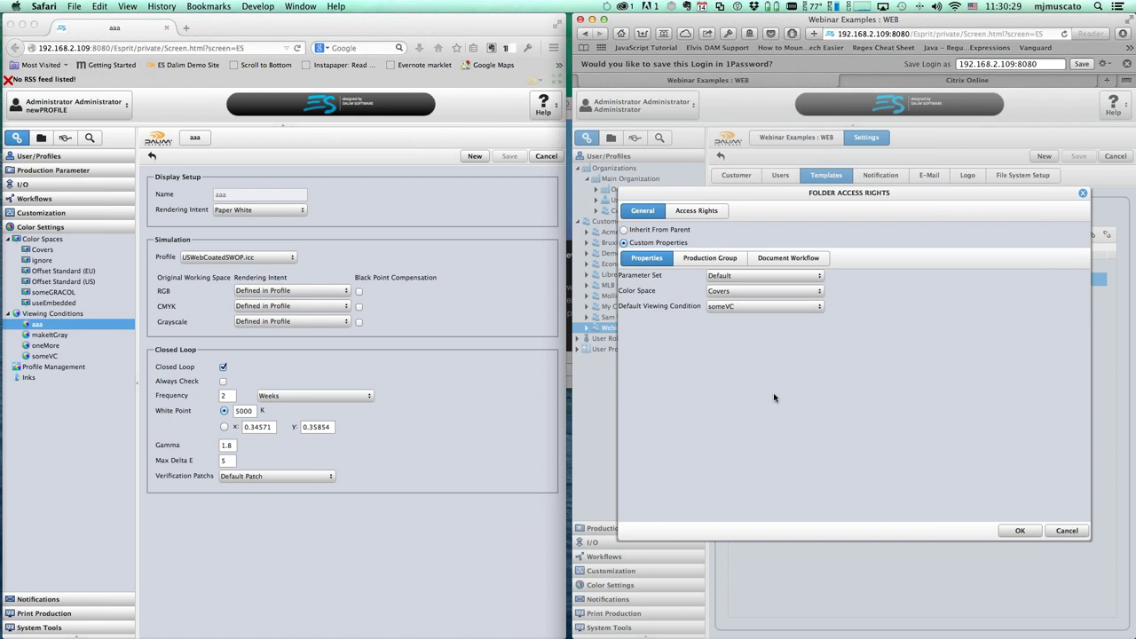
click(1020, 530)
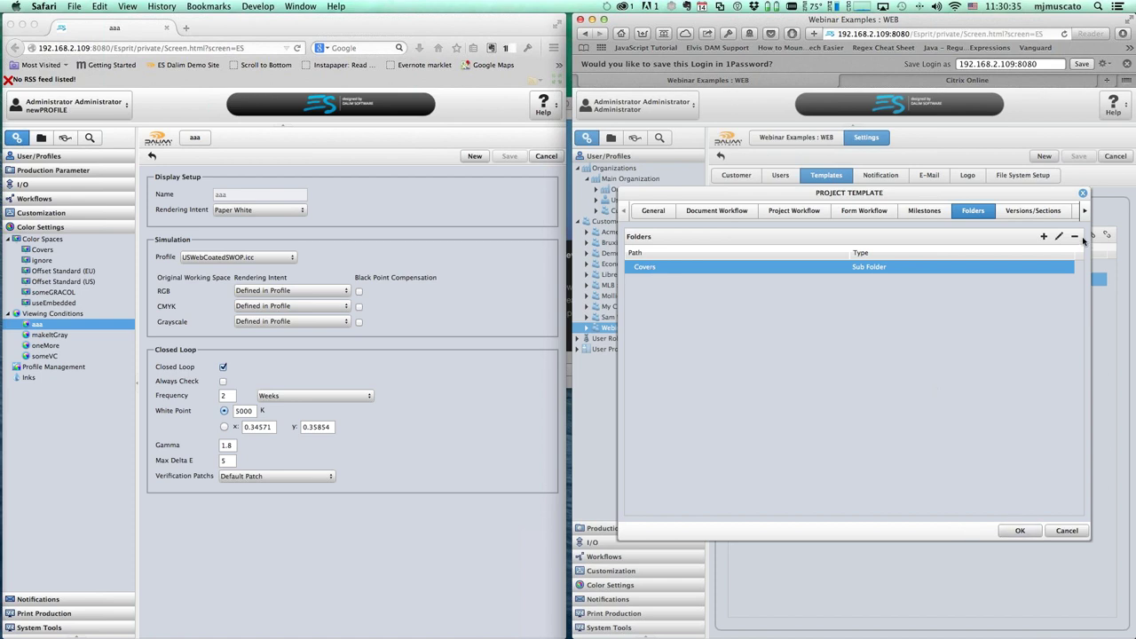
click(1020, 530)
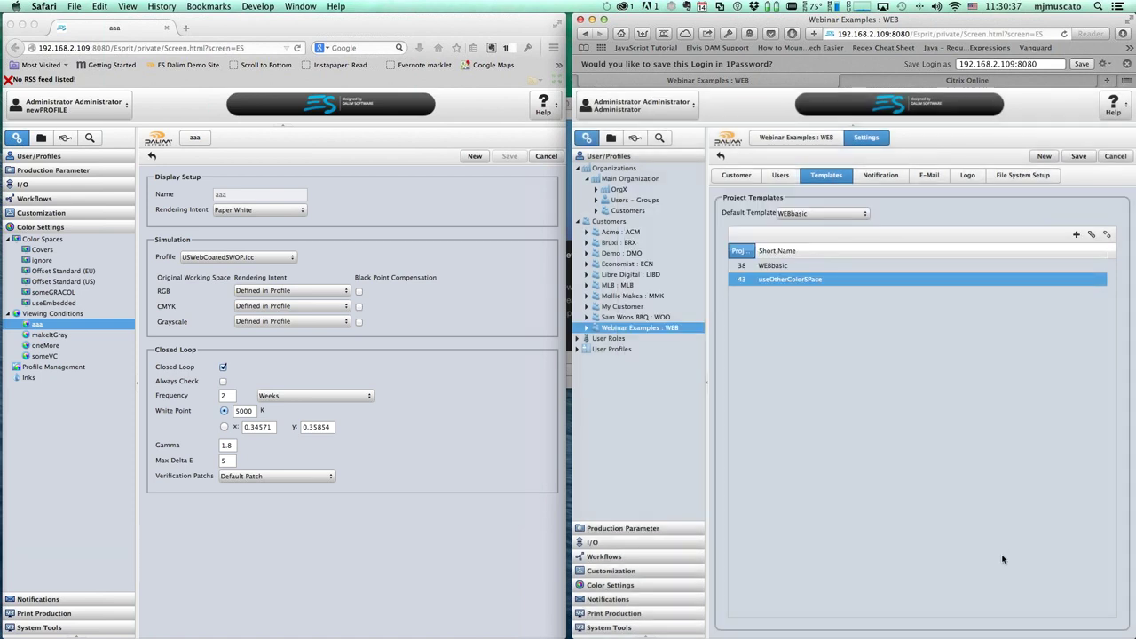
Step: Reopen the useOtherColorSPace template and check its general color space and default viewing condition
click(741, 178)
double_click(801, 278)
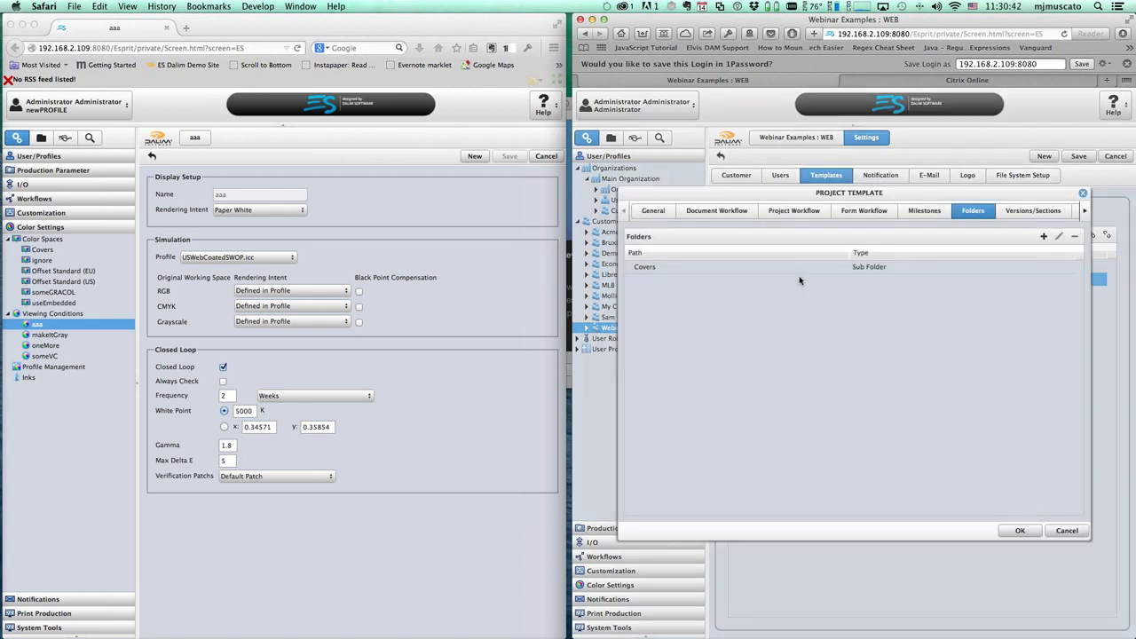
click(653, 213)
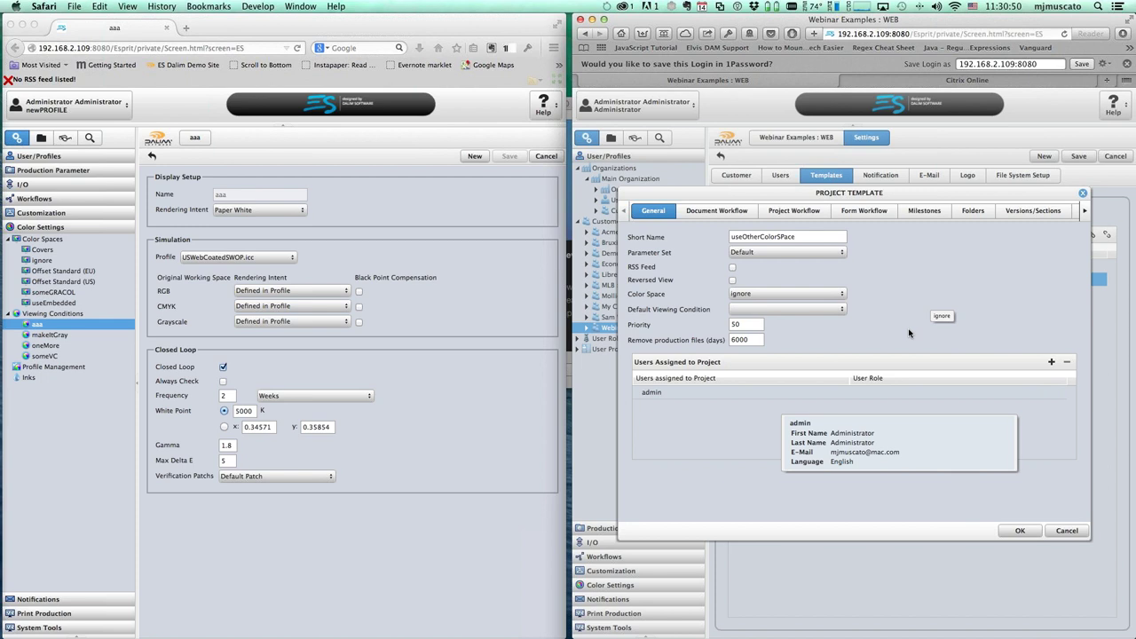
Step: Cancel the useOtherColorSPace template dialog and switch to the Firefox window with the color settings
click(1068, 531)
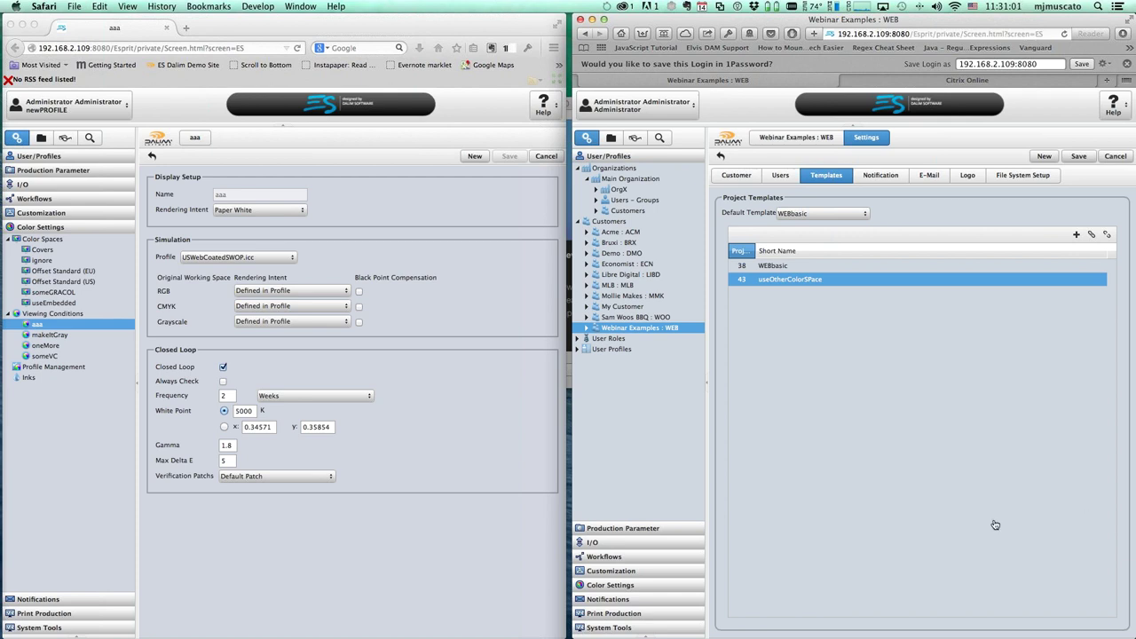
key(super+Tab)
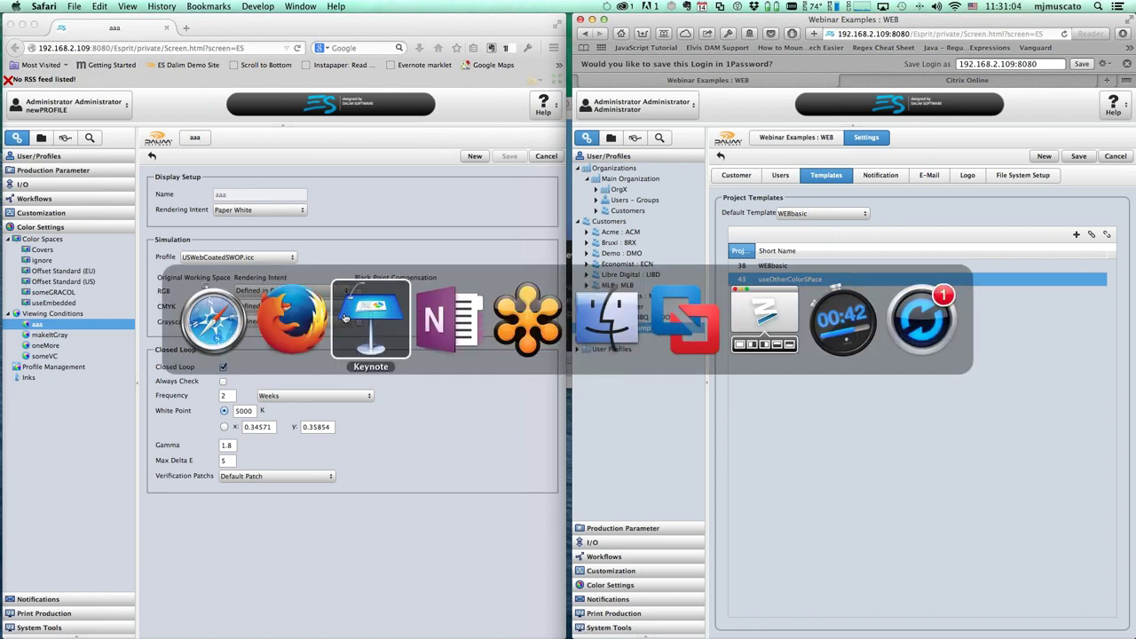
click(453, 324)
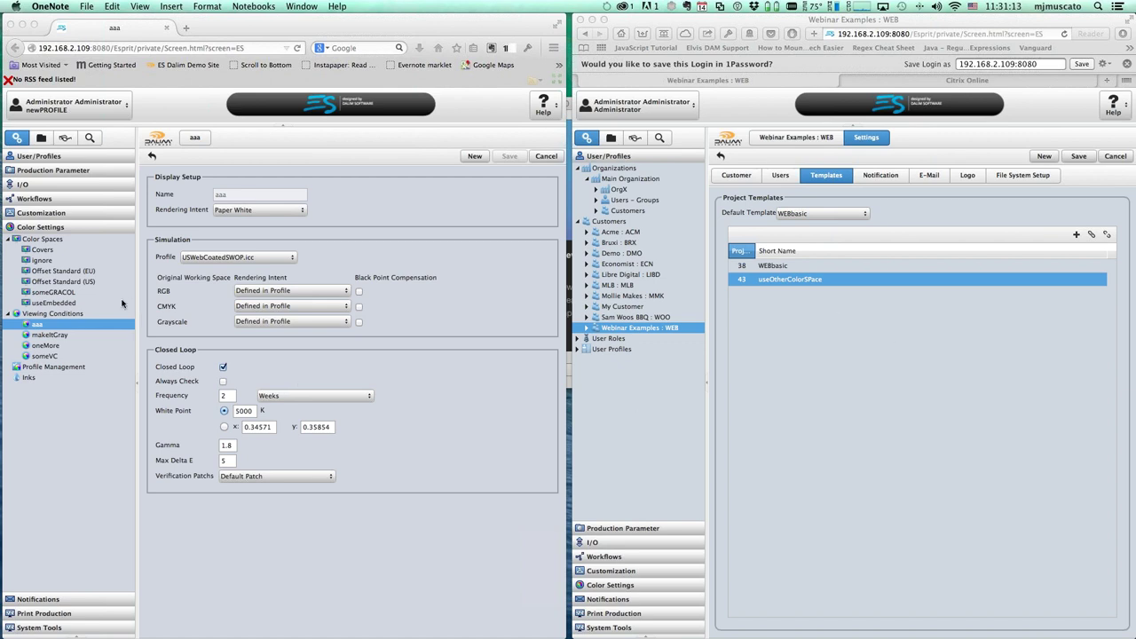
click(51, 357)
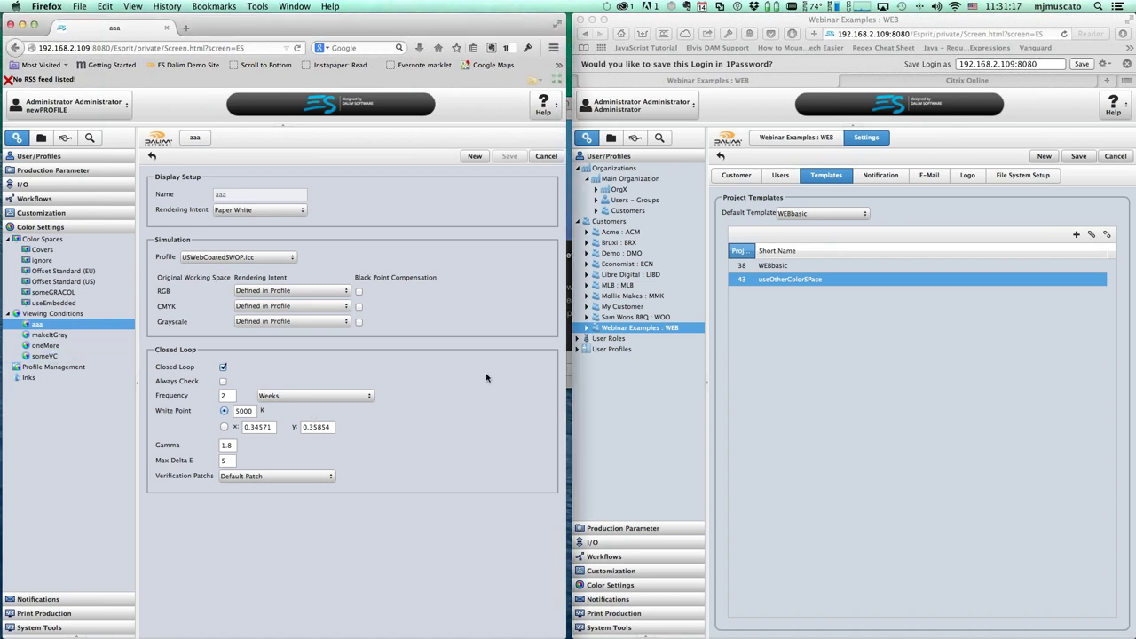
Step: Open the ignore color space and check the ICC profile choices for grayscale documents in its gray working space
click(59, 263)
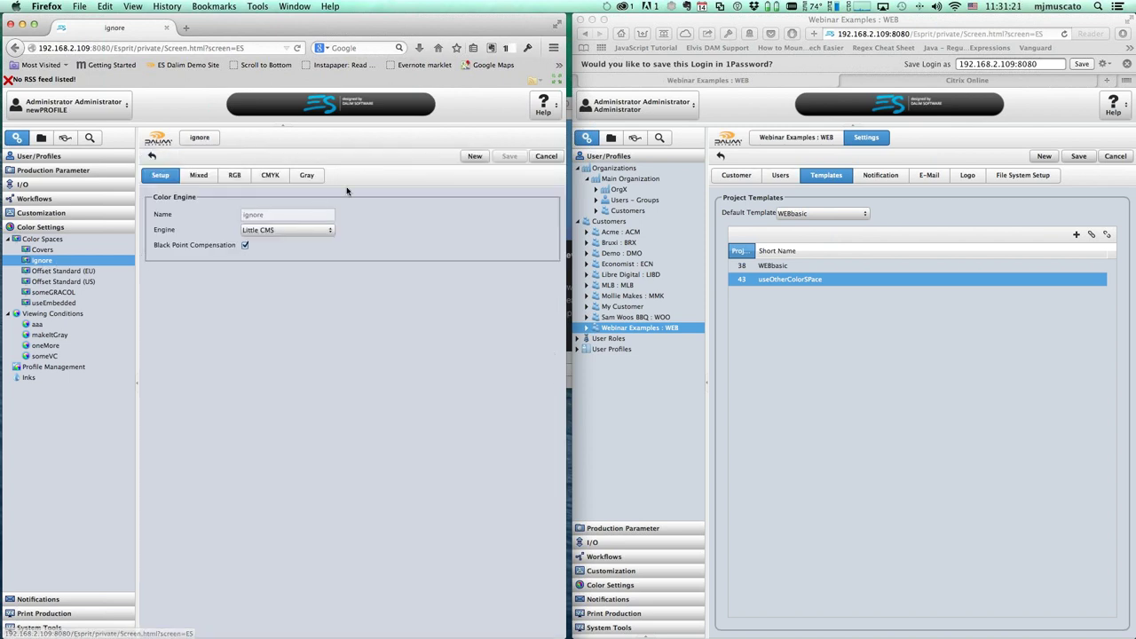
click(312, 179)
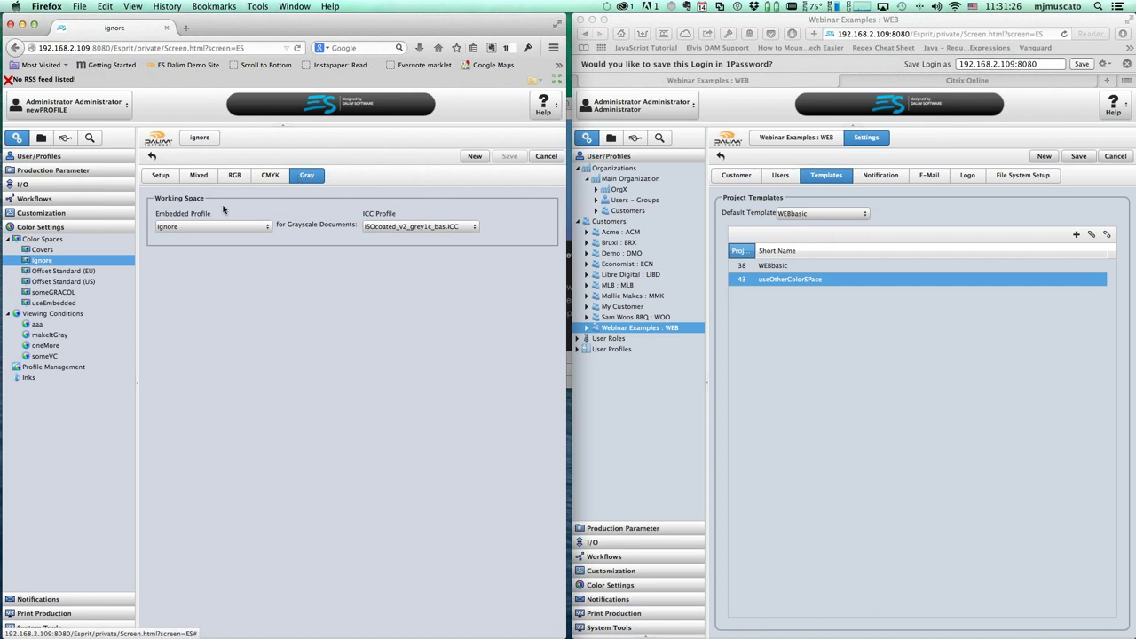
click(475, 228)
click(455, 242)
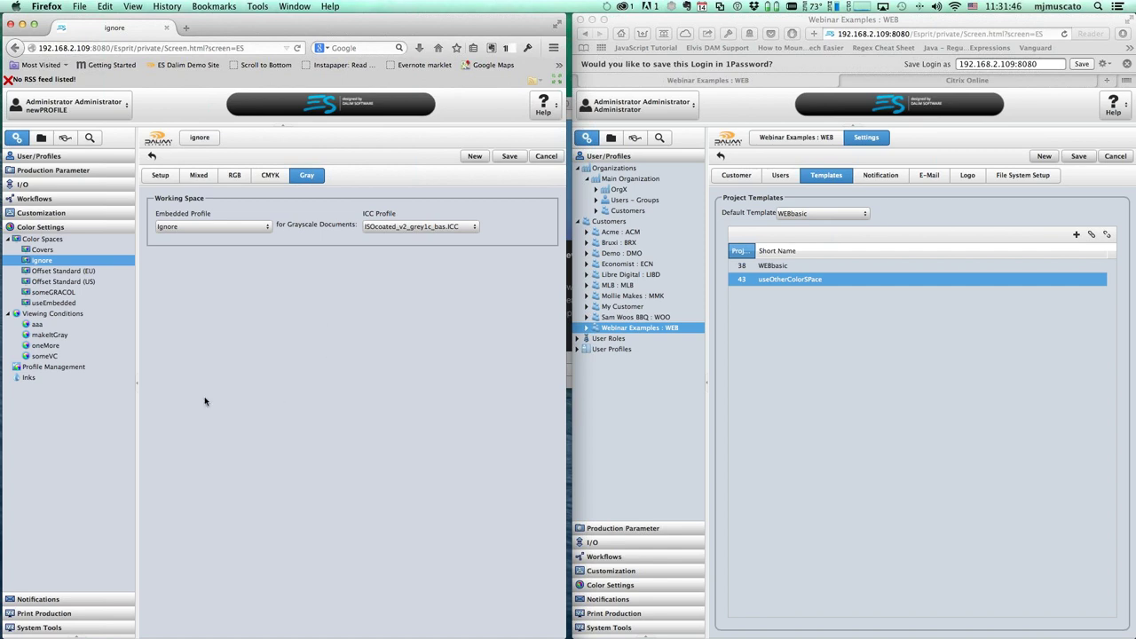
Step: Review the ICC profiles in Profile Management, including the upload window for adding profiles and the grayscale and RGB entries
click(54, 367)
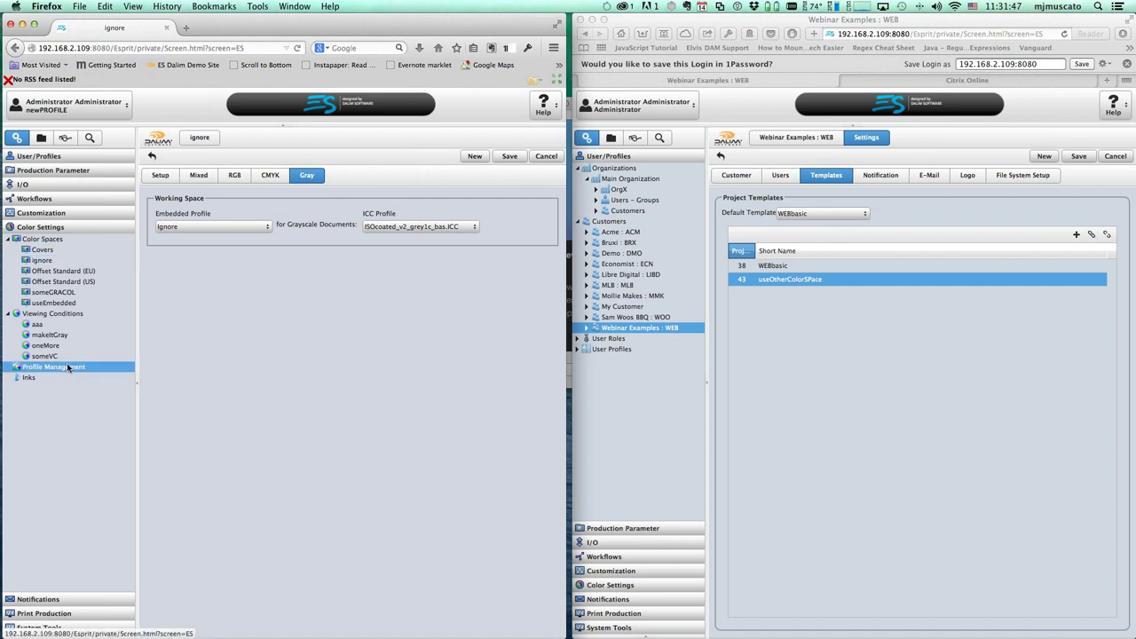
click(287, 384)
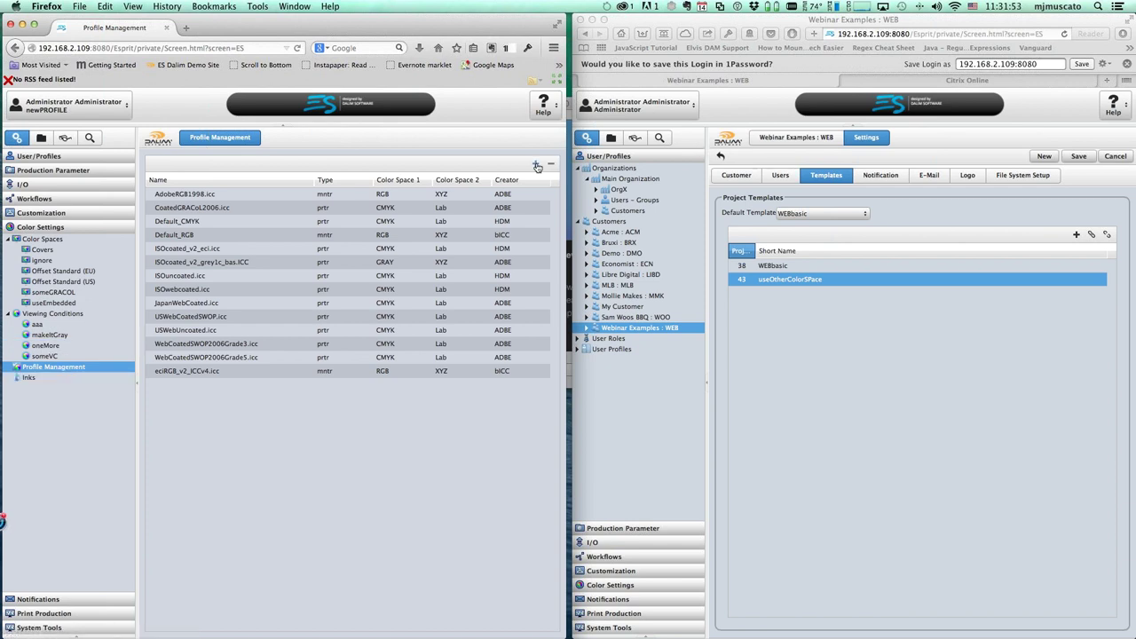
click(536, 166)
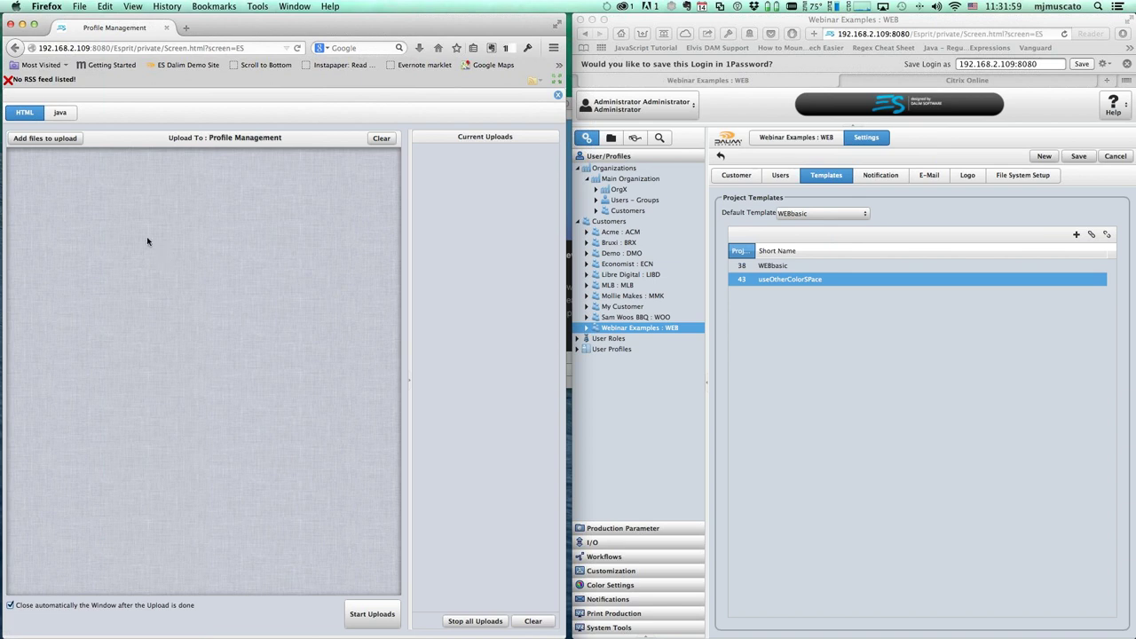
click(558, 96)
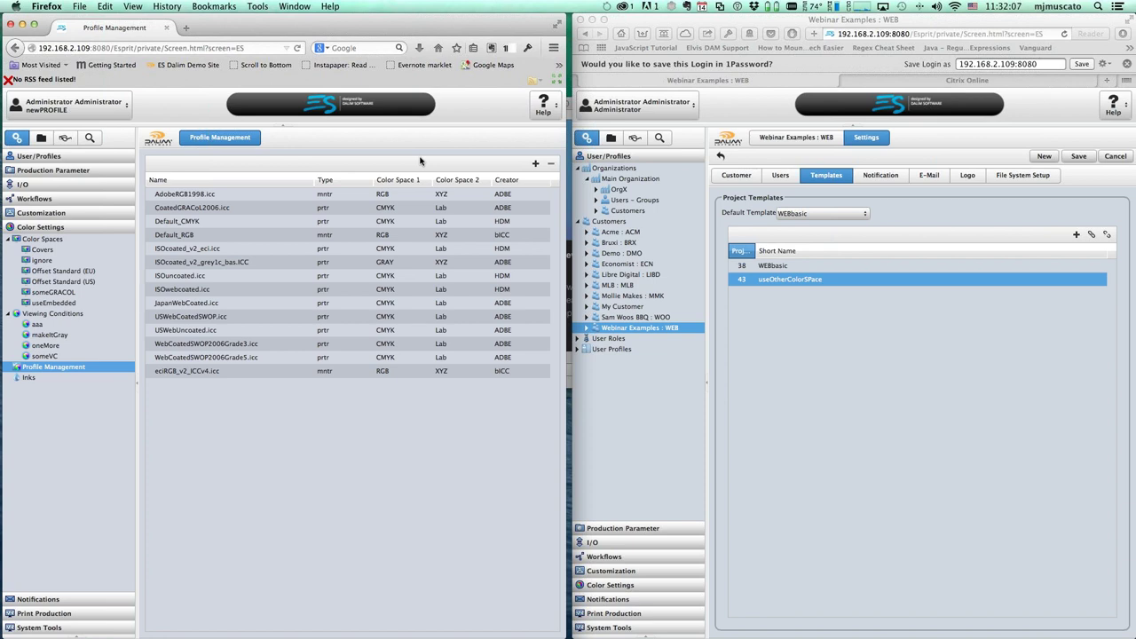
click(395, 264)
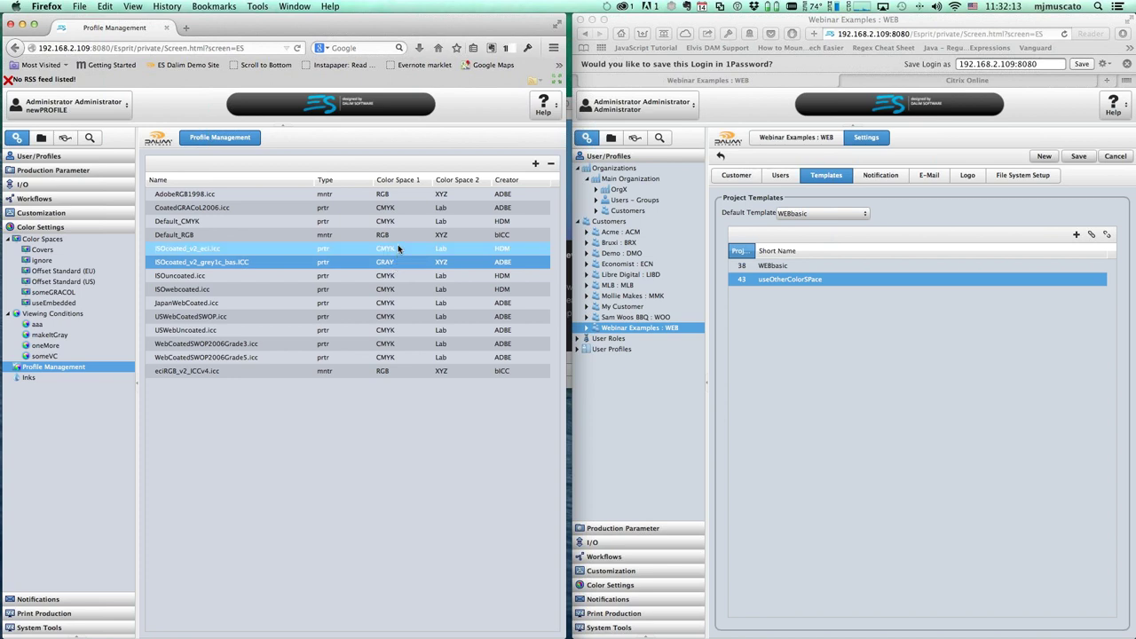
click(396, 194)
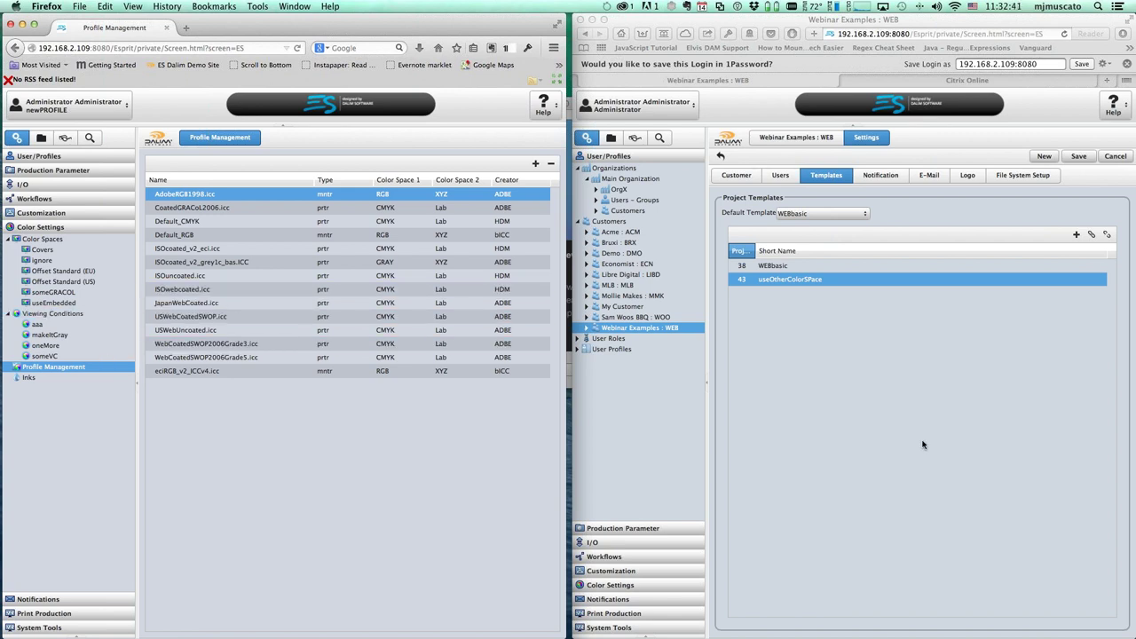
Step: Open the Covers and Others project's documents in a widened Safari window, discarding the unsaved customer settings, and enlarge the thumbnails
click(611, 139)
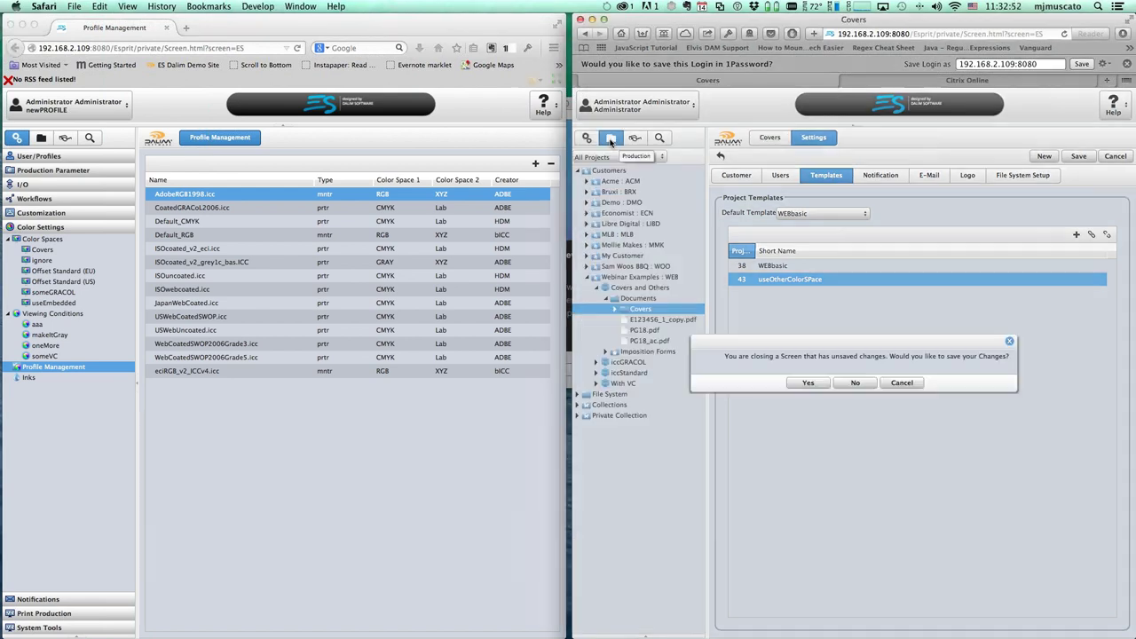
click(855, 383)
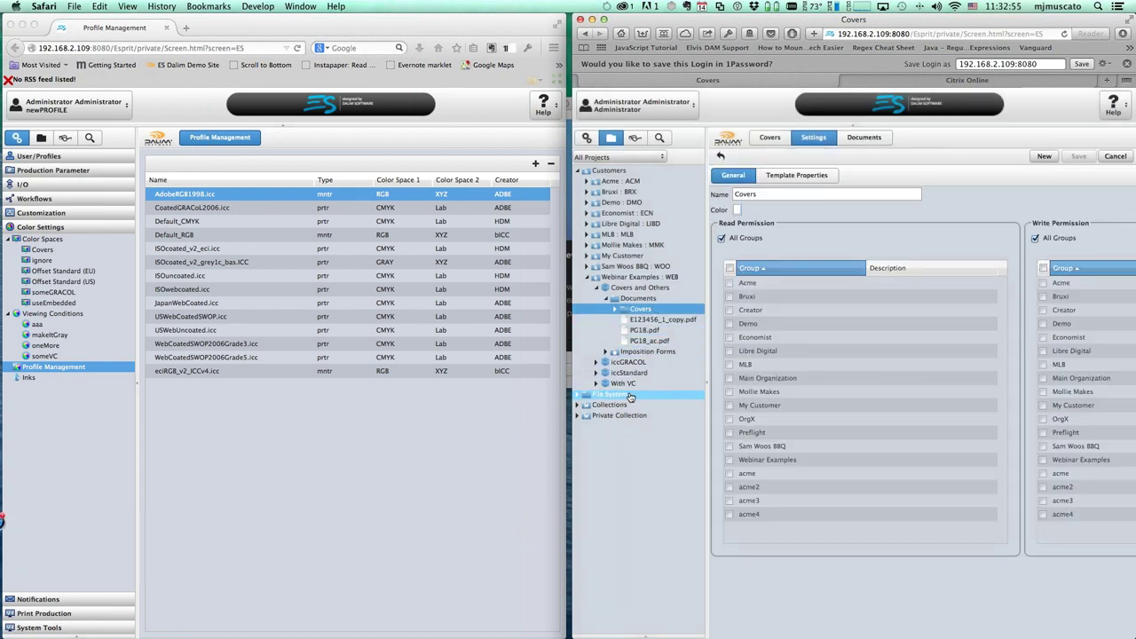
drag(569, 320, 475, 313)
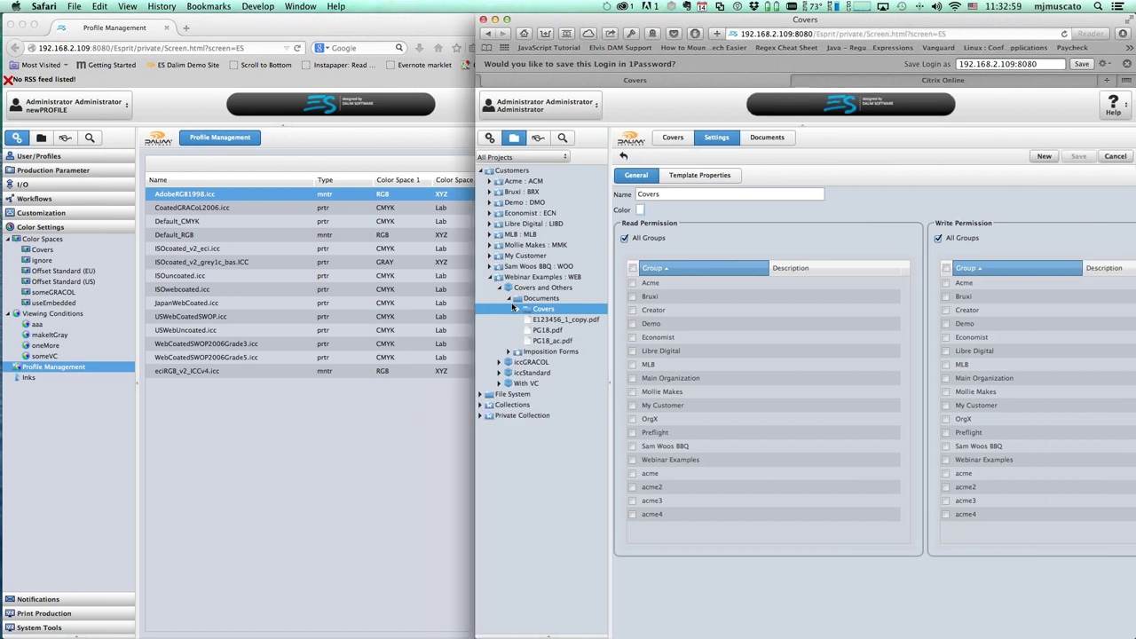
click(510, 303)
click(525, 289)
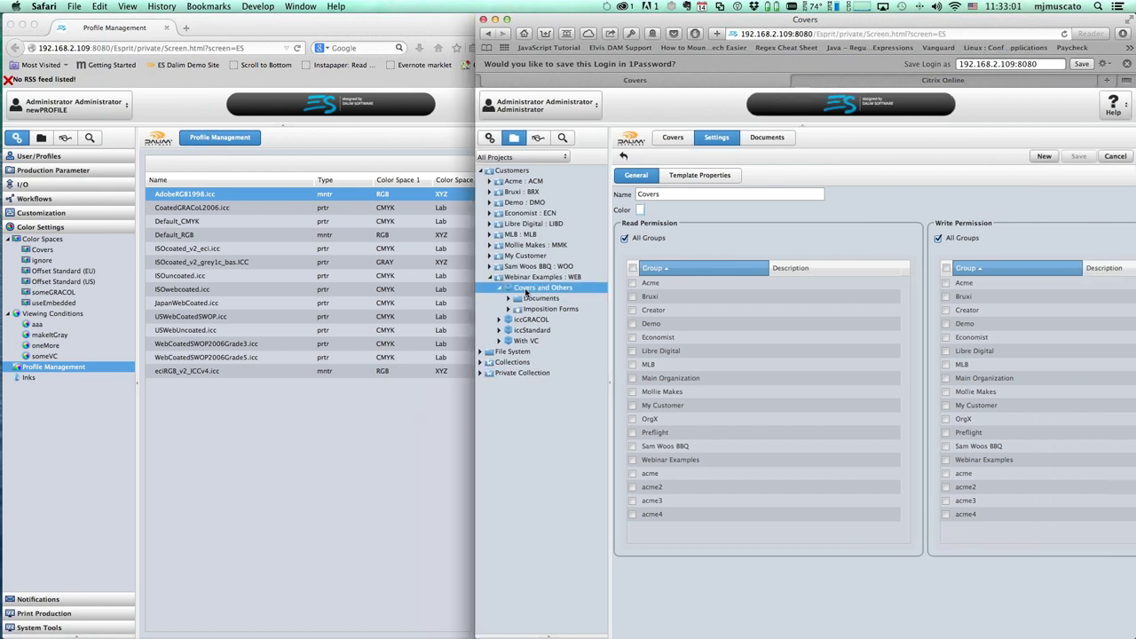
click(810, 140)
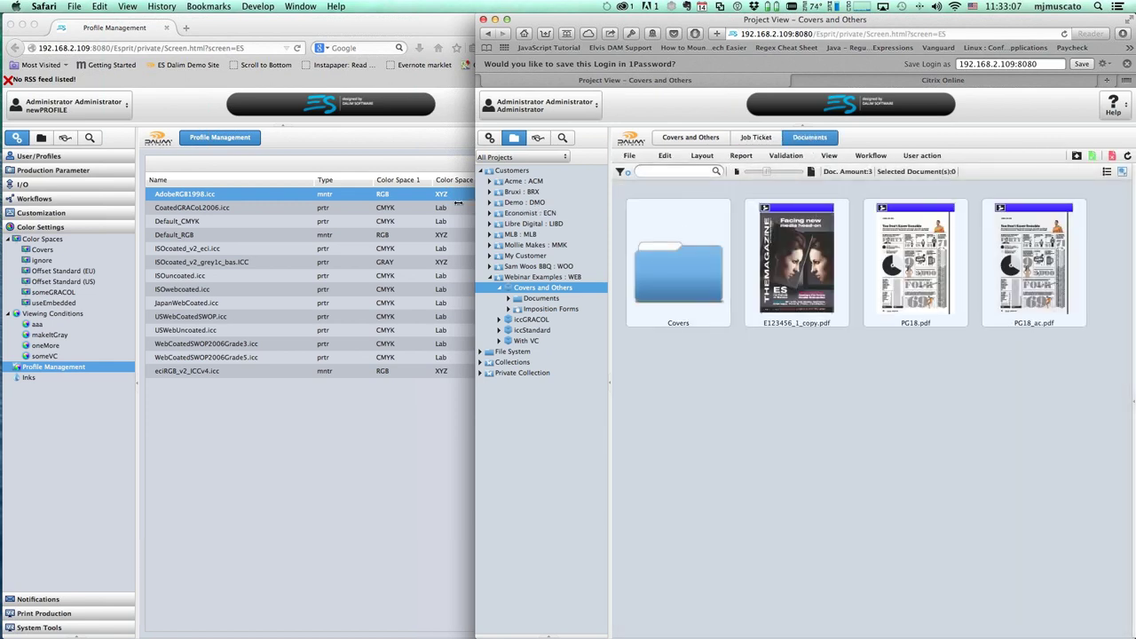
drag(476, 203, 404, 203)
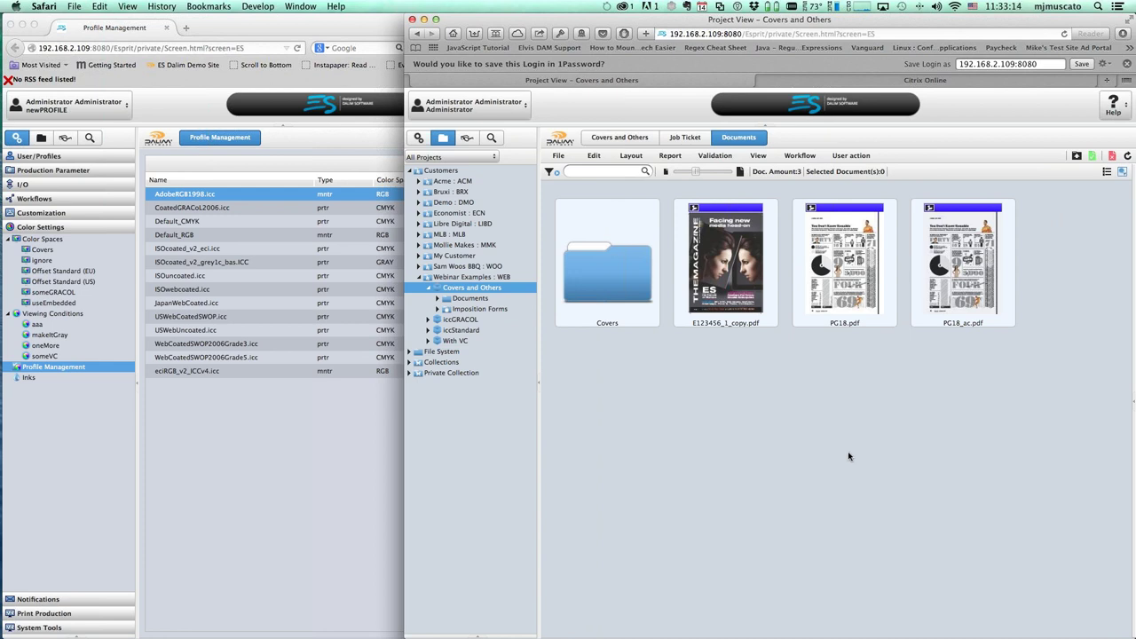
click(702, 173)
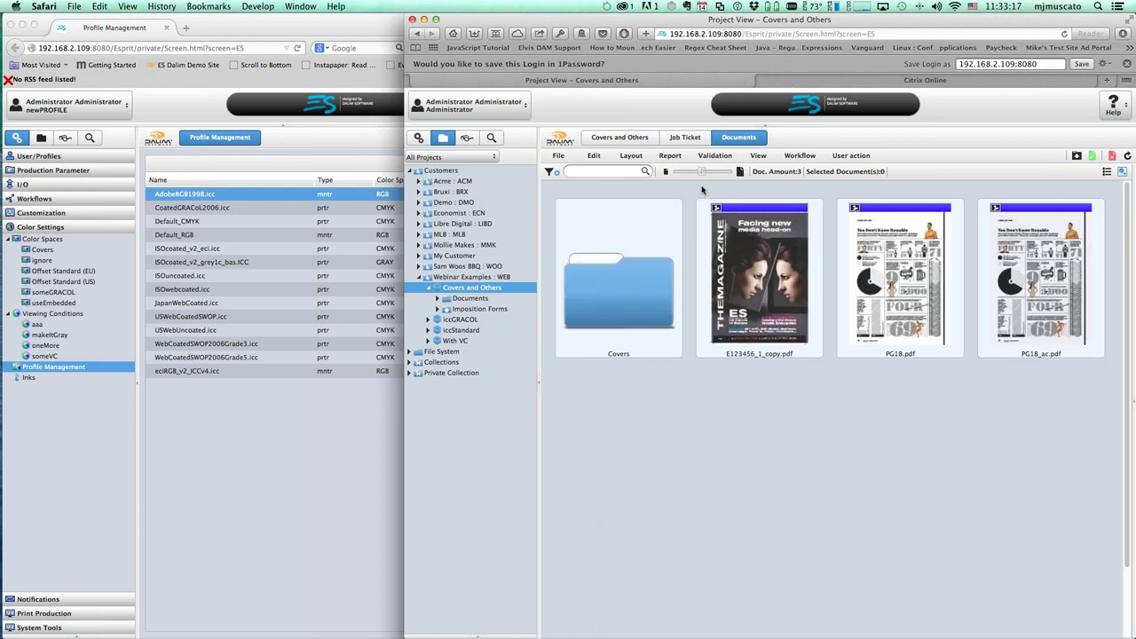
Step: Compare the thumbnails of PG18.pdf, PG18_ac.pdf and E123456_1_copy.pdf in the project
click(898, 275)
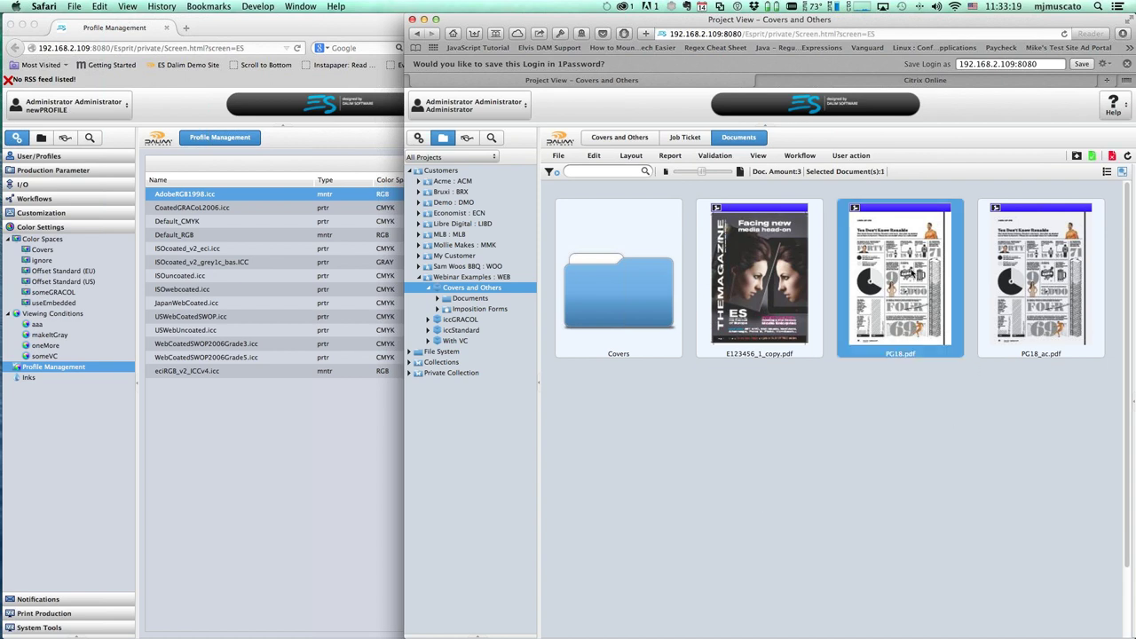
click(1032, 272)
click(731, 323)
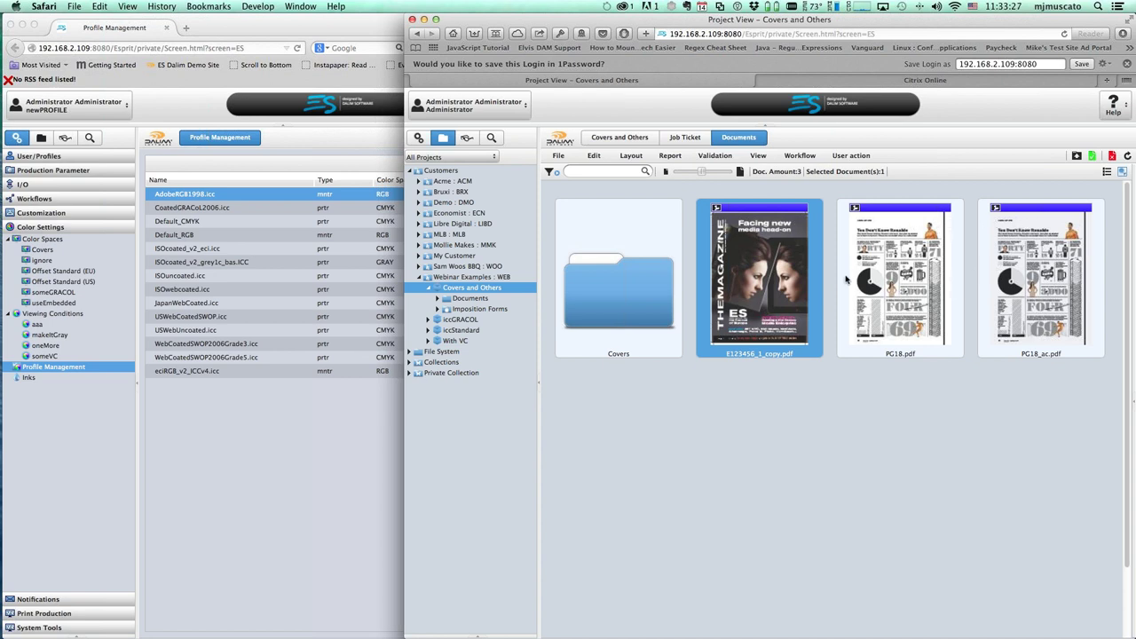
click(1001, 334)
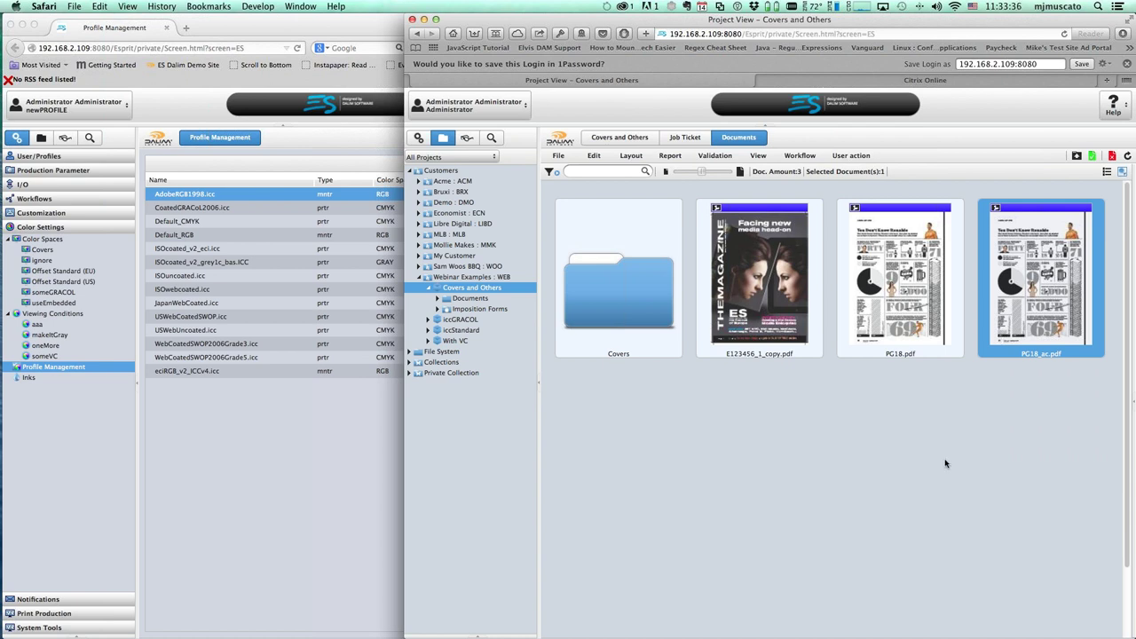
click(902, 222)
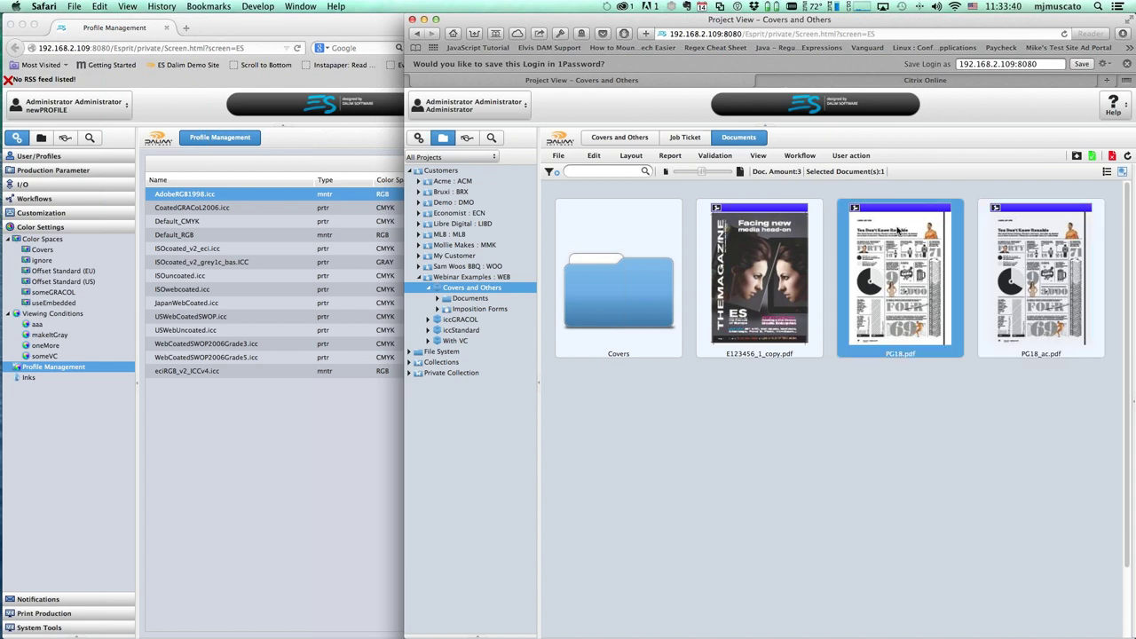
Step: Download the thumbnails of PG18.pdf and PG18_ac.pdf together
click(1054, 224)
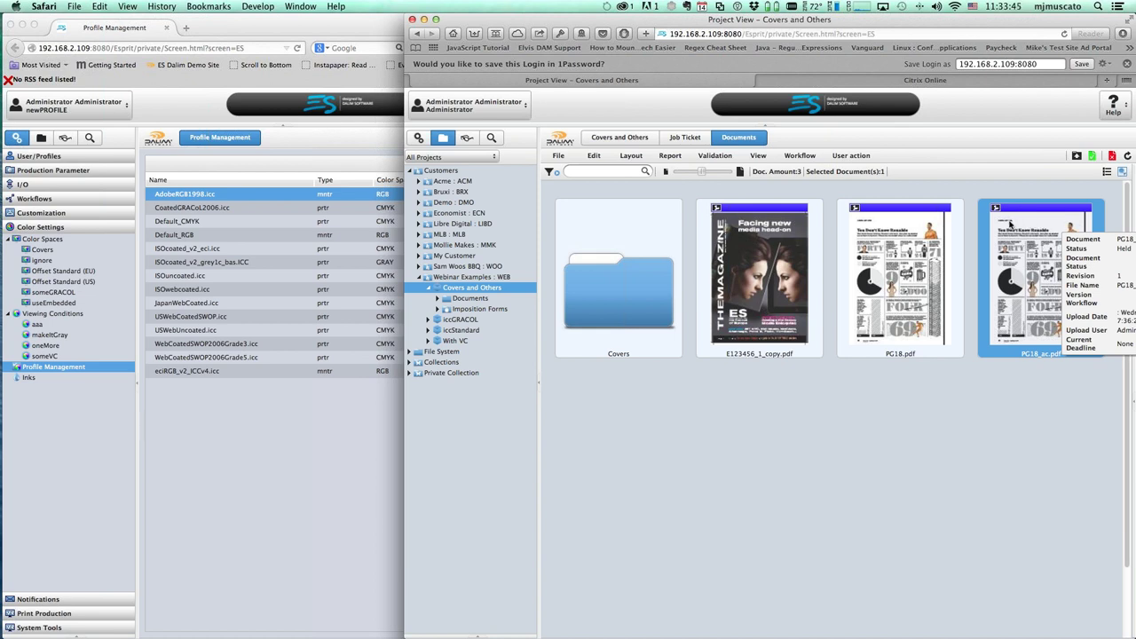
super+click(907, 339)
click(558, 157)
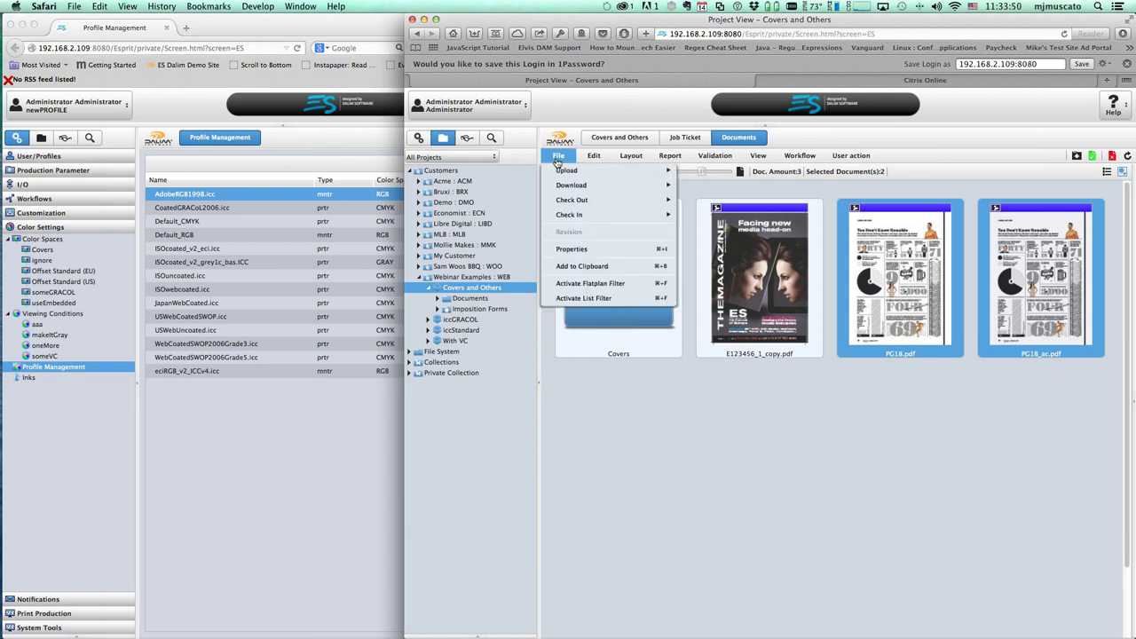
mouse_move(573, 188)
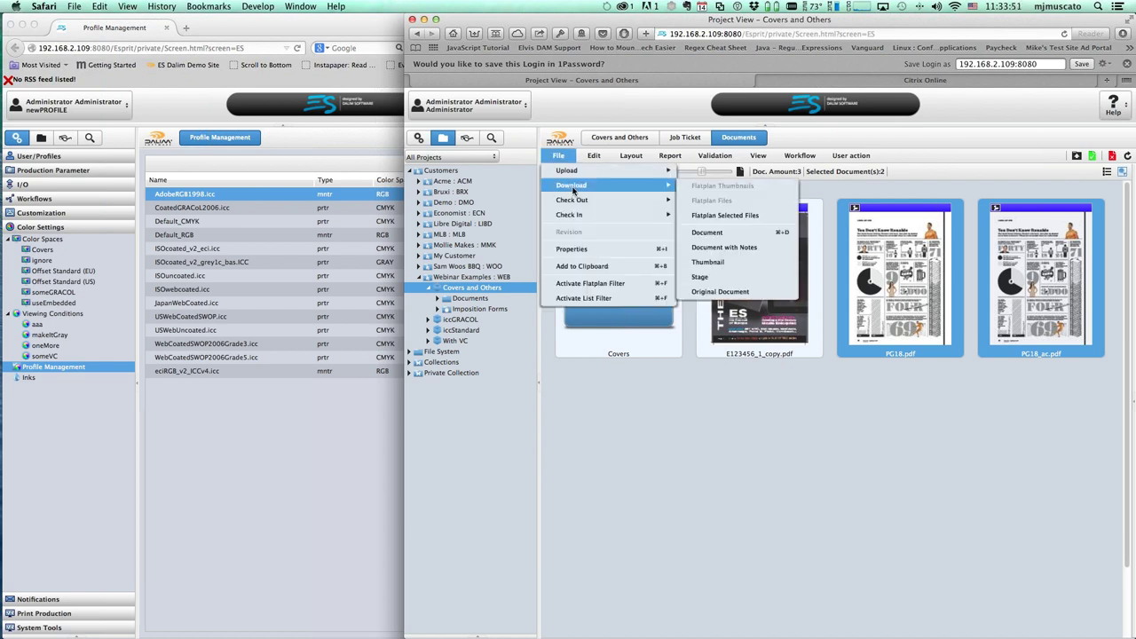
click(708, 263)
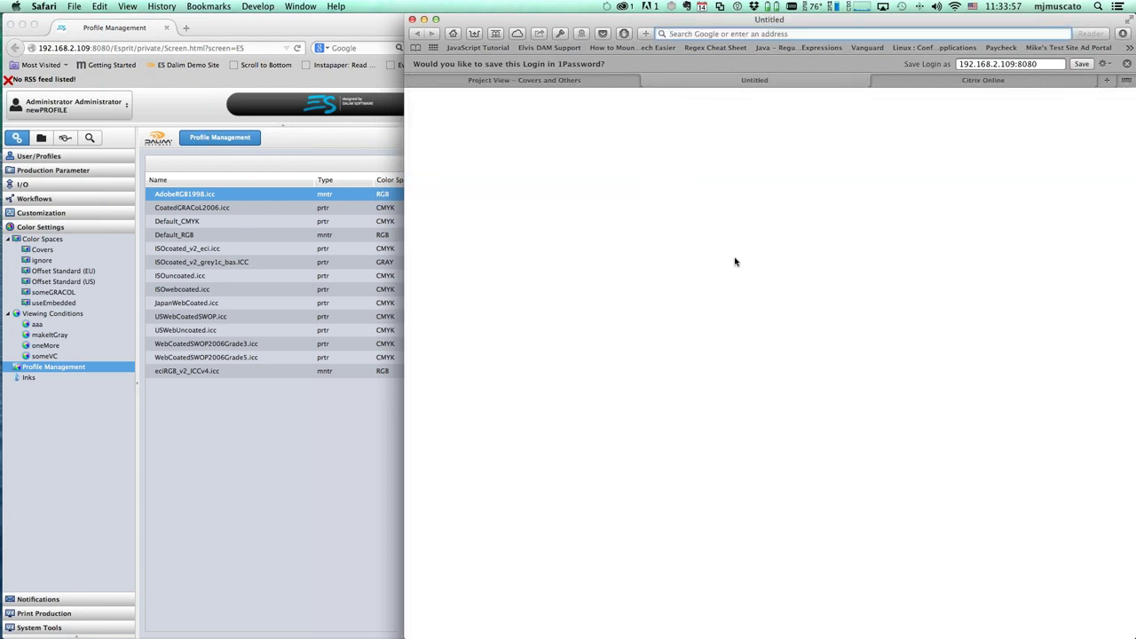
Step: Show the browser download in Finder's Downloads folder and extract PG18_ac_Thumbnailpdf.zip
click(1123, 36)
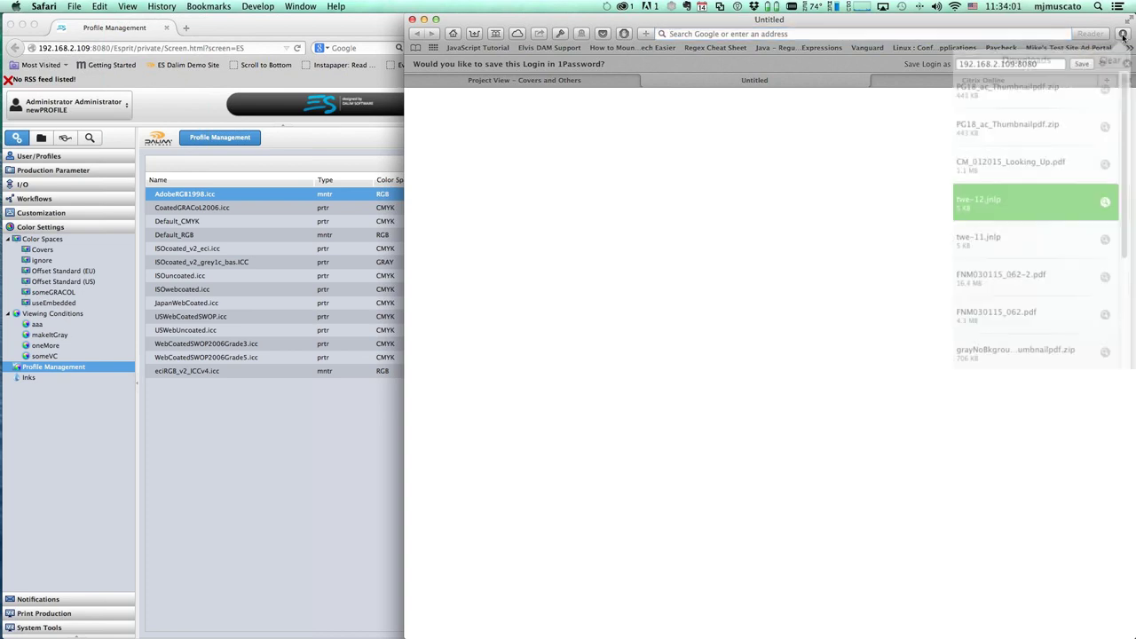
click(1108, 81)
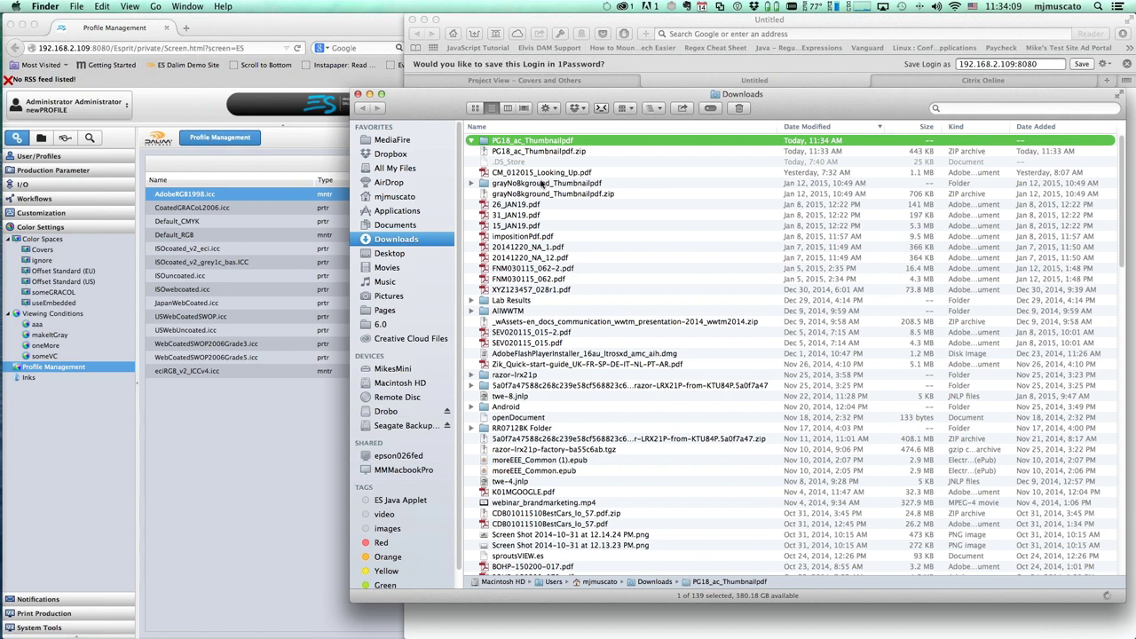
click(472, 142)
click(472, 142)
key(Down)
click(472, 142)
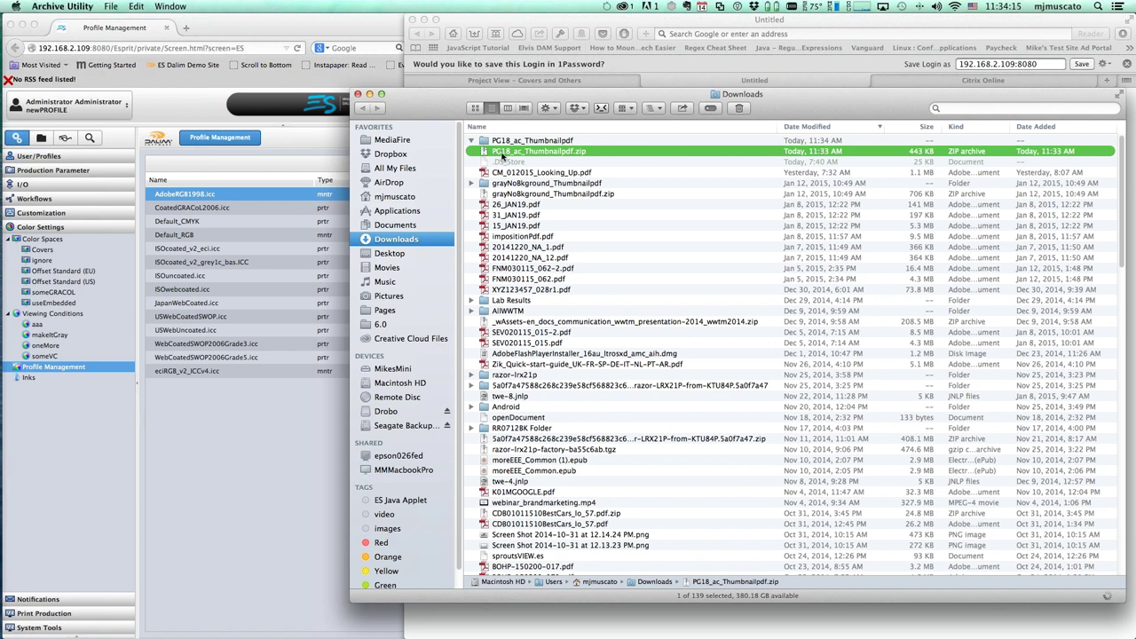
Step: Check the extracted PG18_ac_Thumbnailpdf folders for the thumbnails, close the Finder window and return to the Covers and Others documents
click(480, 143)
double_click(482, 143)
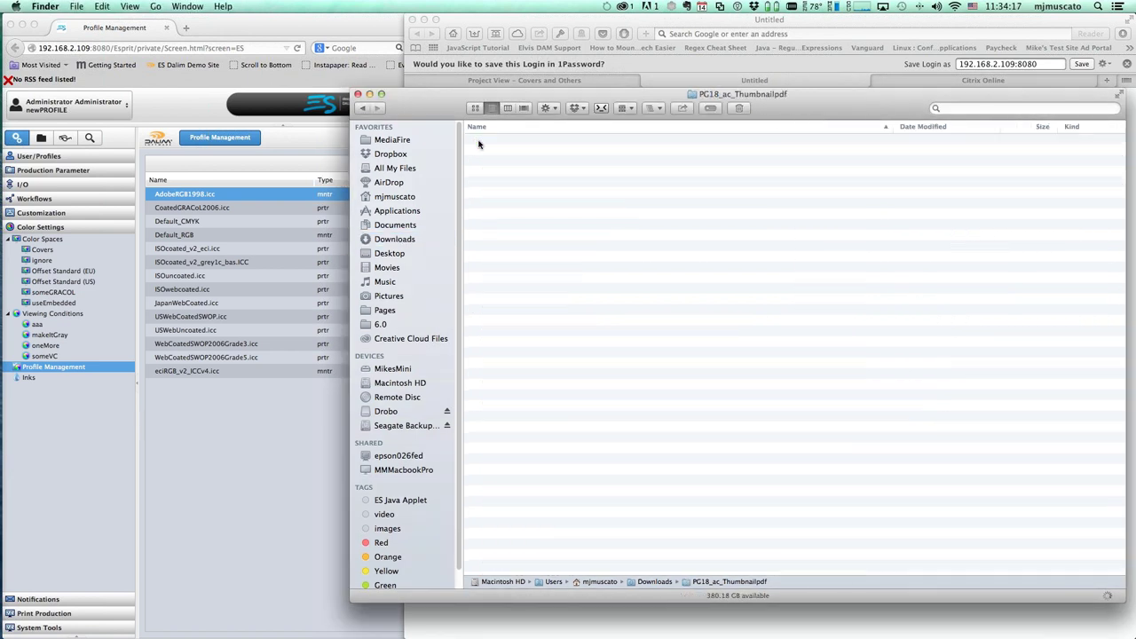
click(363, 108)
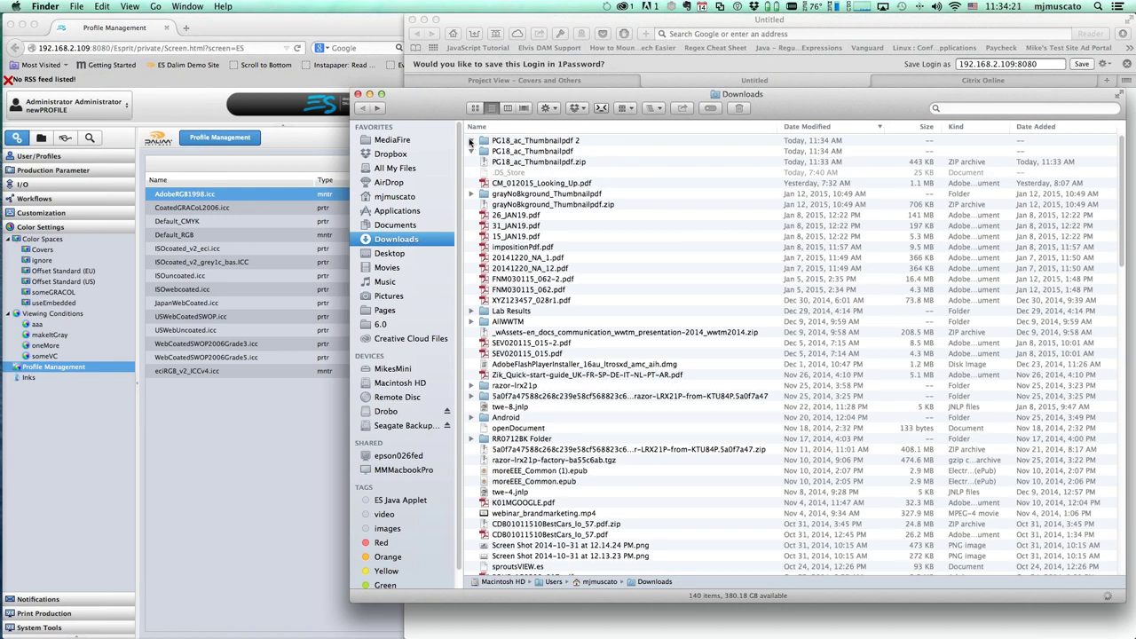
click(524, 162)
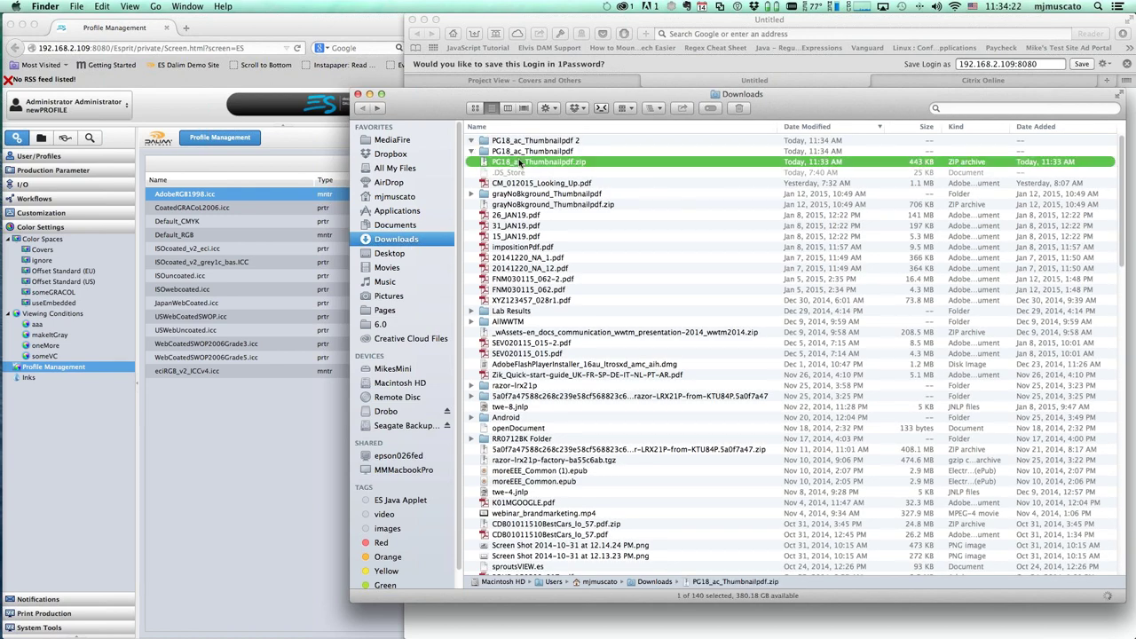
click(358, 94)
click(585, 89)
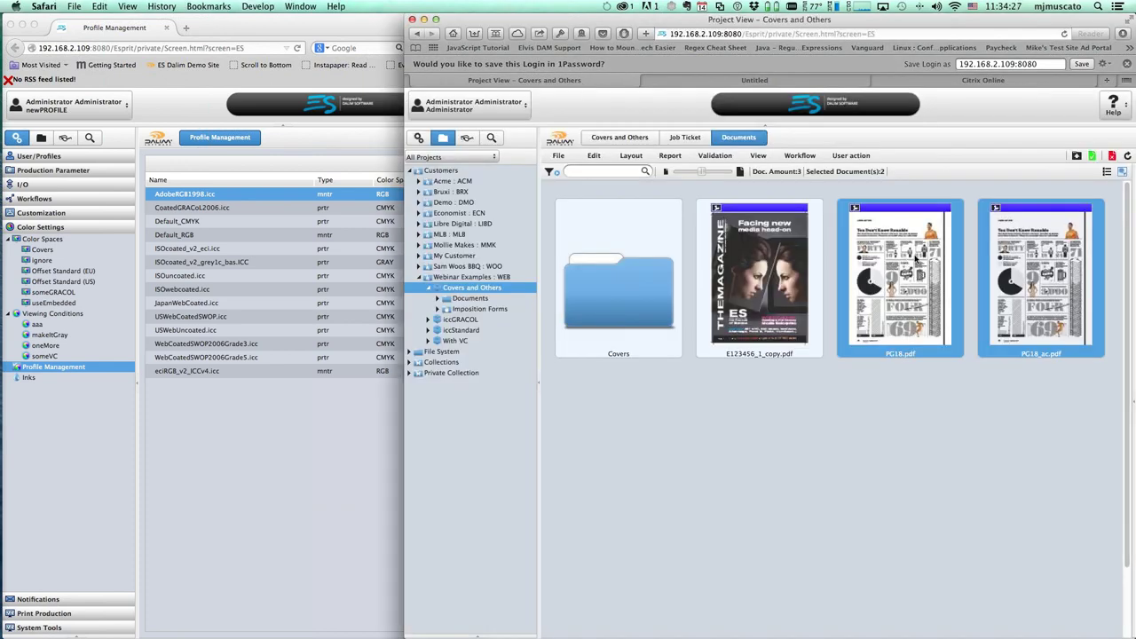
Step: Compare the thumbnails of E123456_1_copy.pdf, PG18.pdf and PG18_ac.pdf once more in the Covers and Others project
click(774, 275)
click(894, 277)
click(1019, 271)
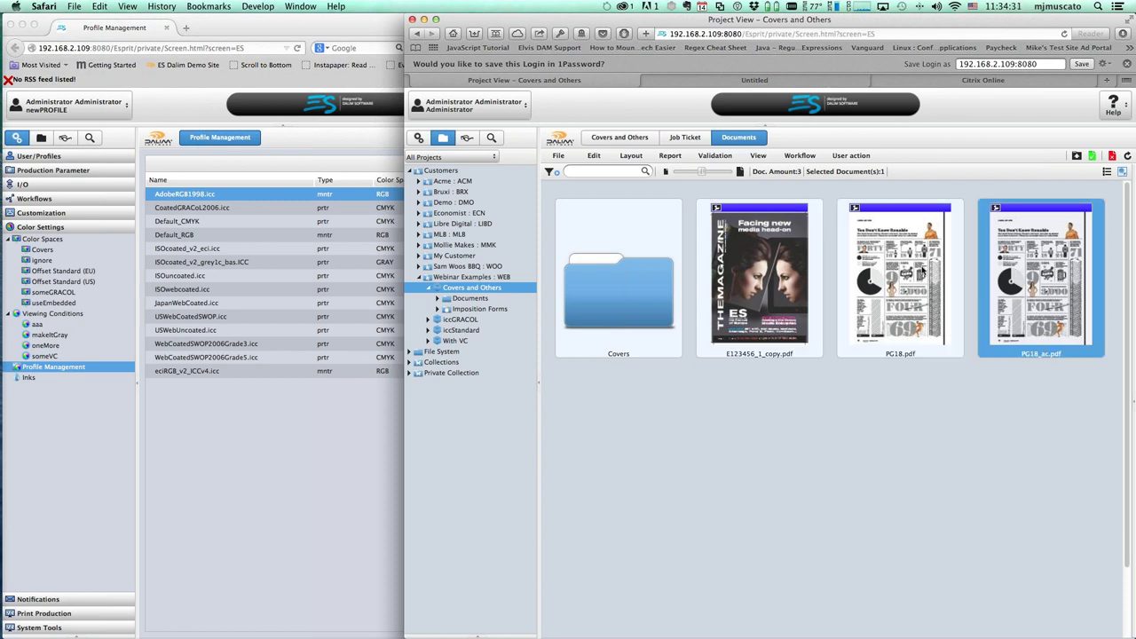
click(925, 271)
click(1042, 255)
Step: Open the Default process parameter set in the workflow administration and examine its preview settings
click(417, 138)
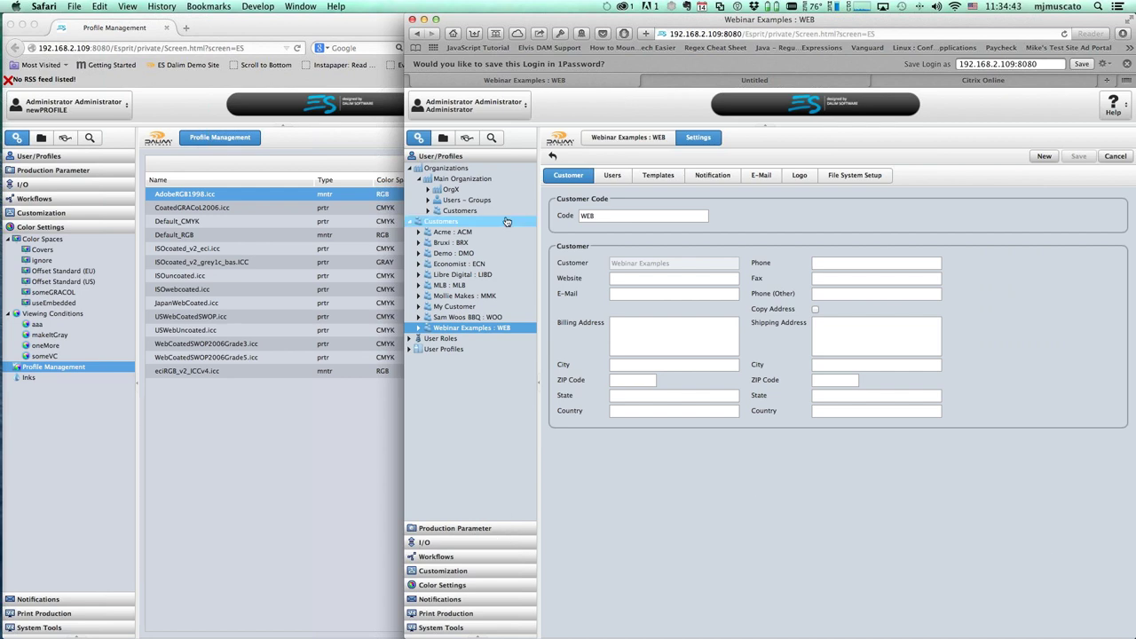
click(479, 587)
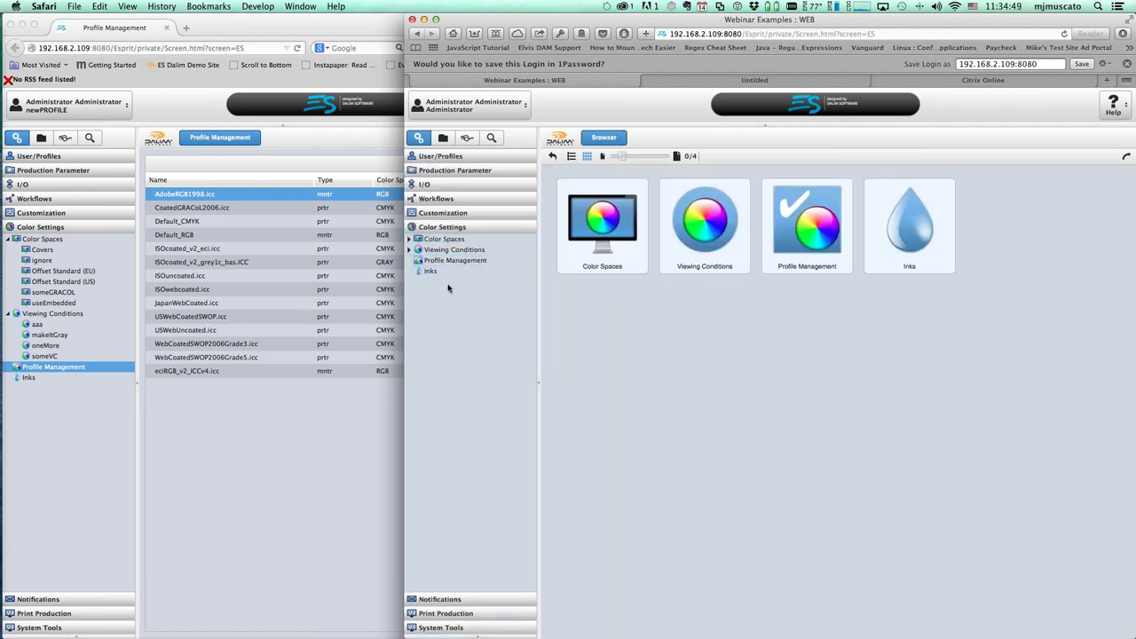
click(484, 227)
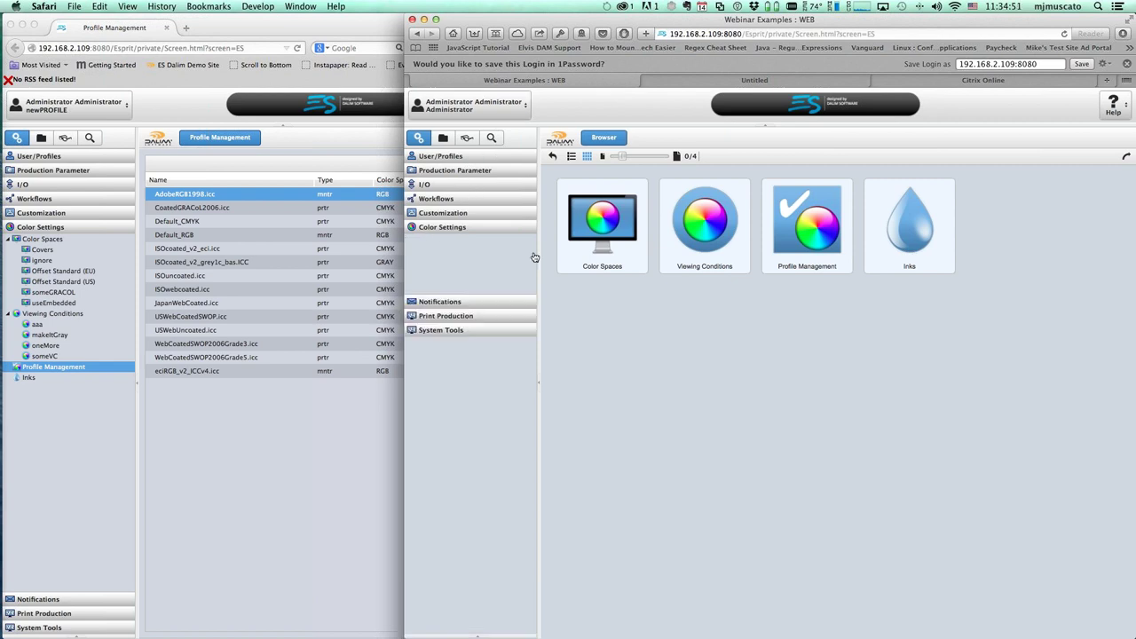
click(436, 198)
click(411, 232)
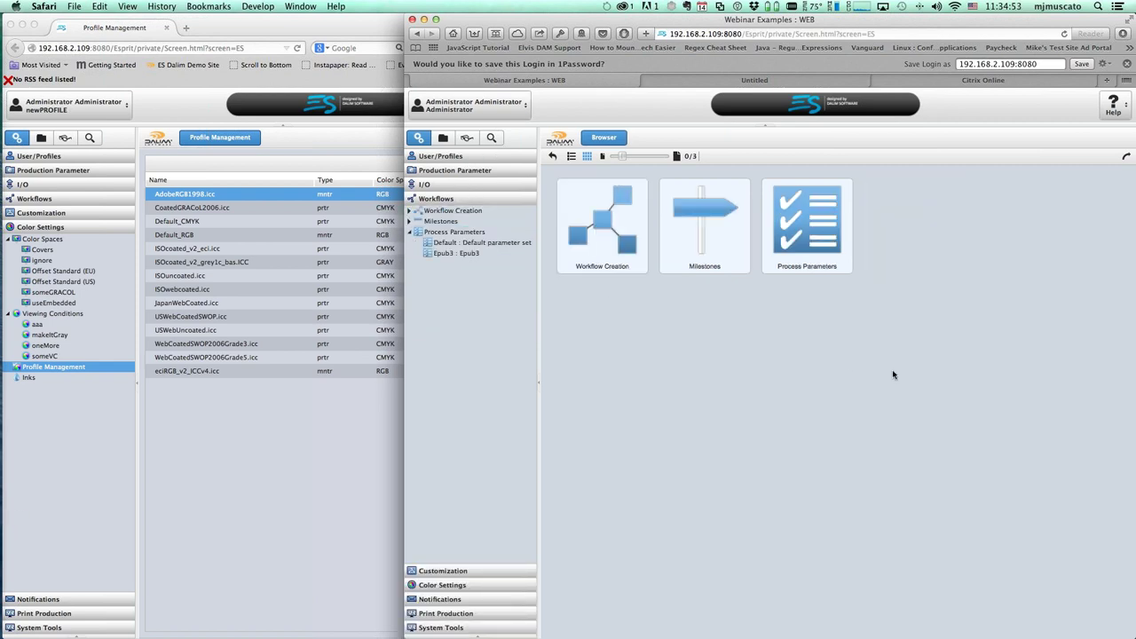
click(454, 243)
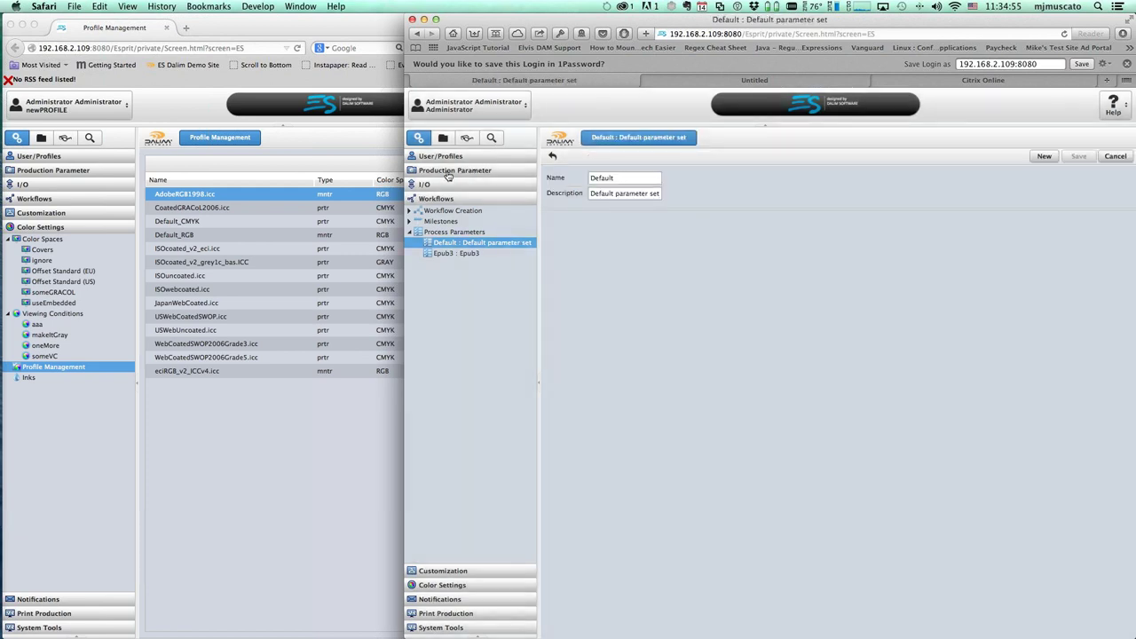
scroll(918, 313, down, 1)
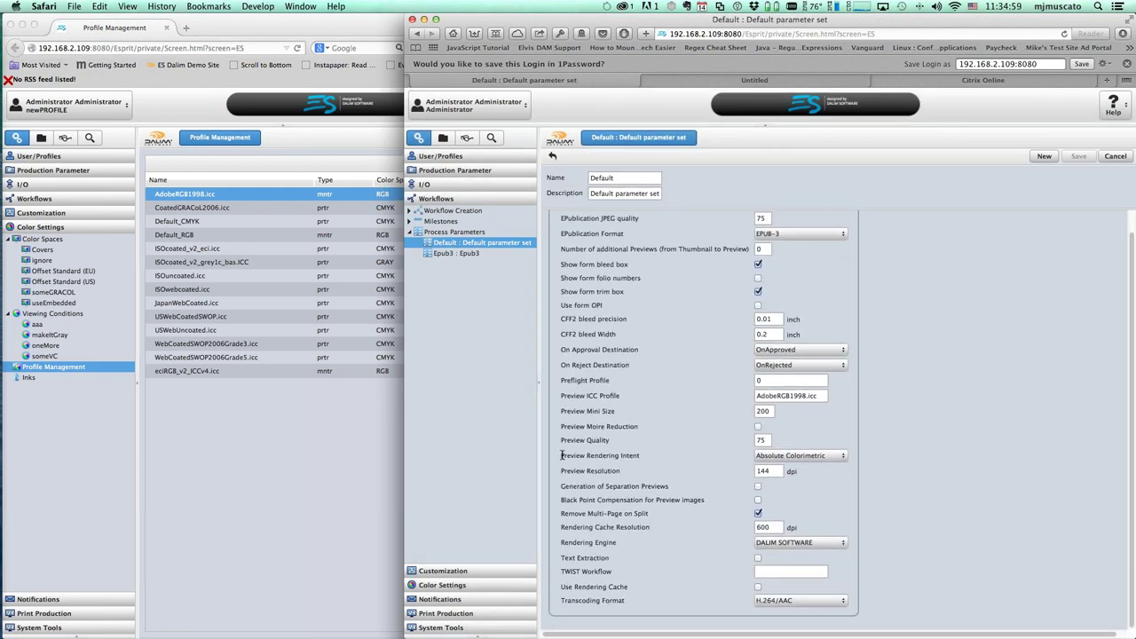
Step: Try Relative Colorimetric as the Default parameter set's preview rendering intent, check its Preview ICC Profile entry and discard the changes
drag(561, 456, 642, 455)
click(844, 458)
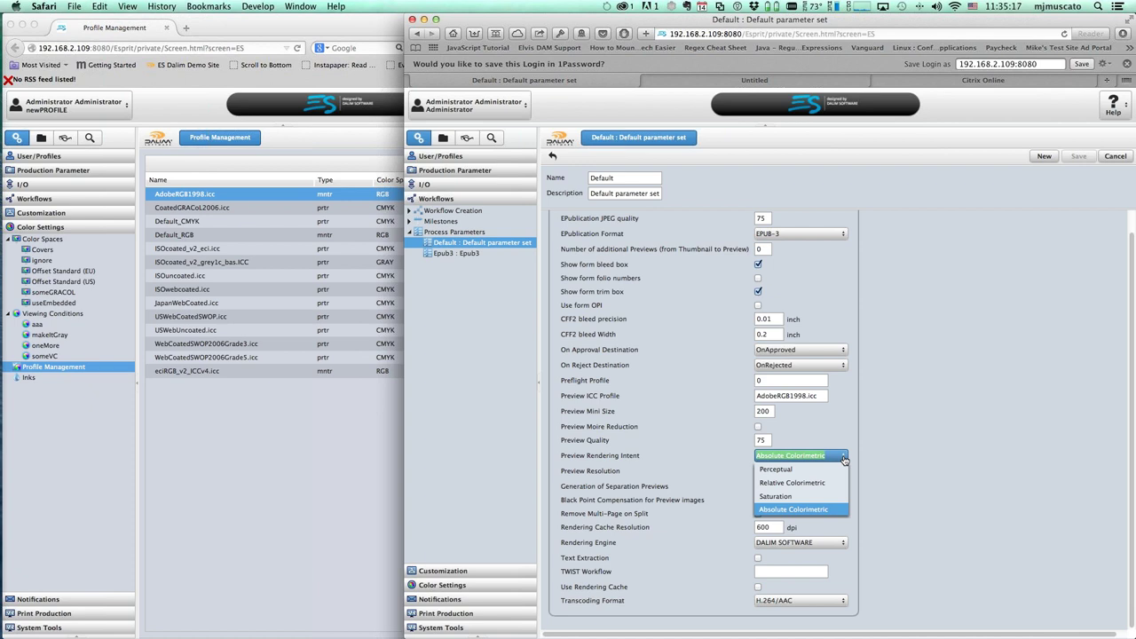
click(826, 483)
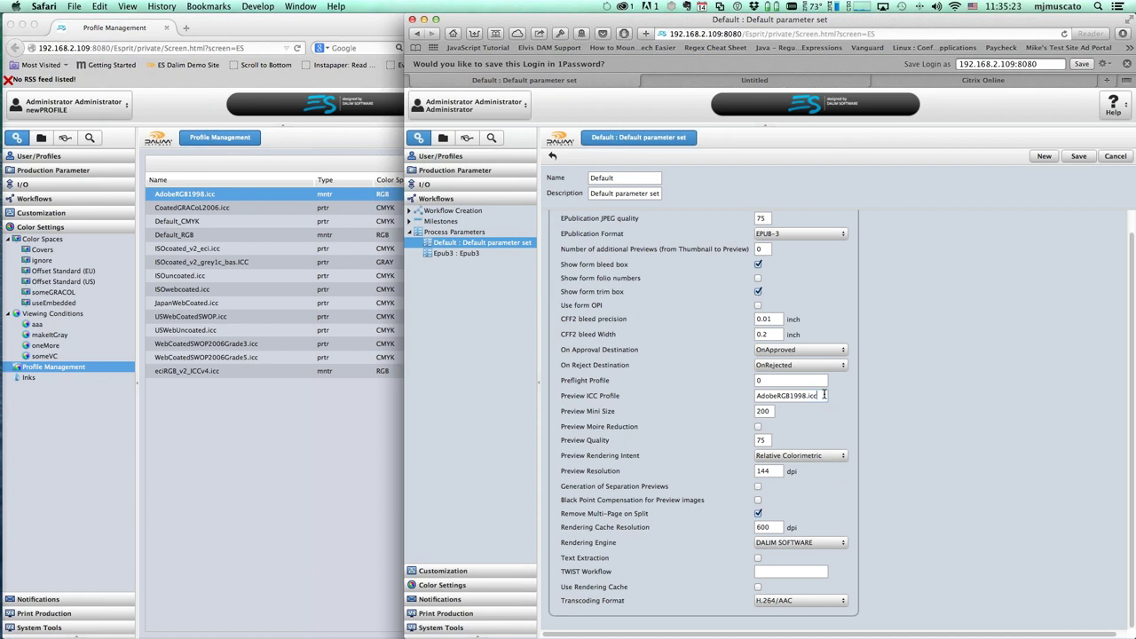
drag(824, 395, 676, 420)
click(819, 396)
click(1113, 160)
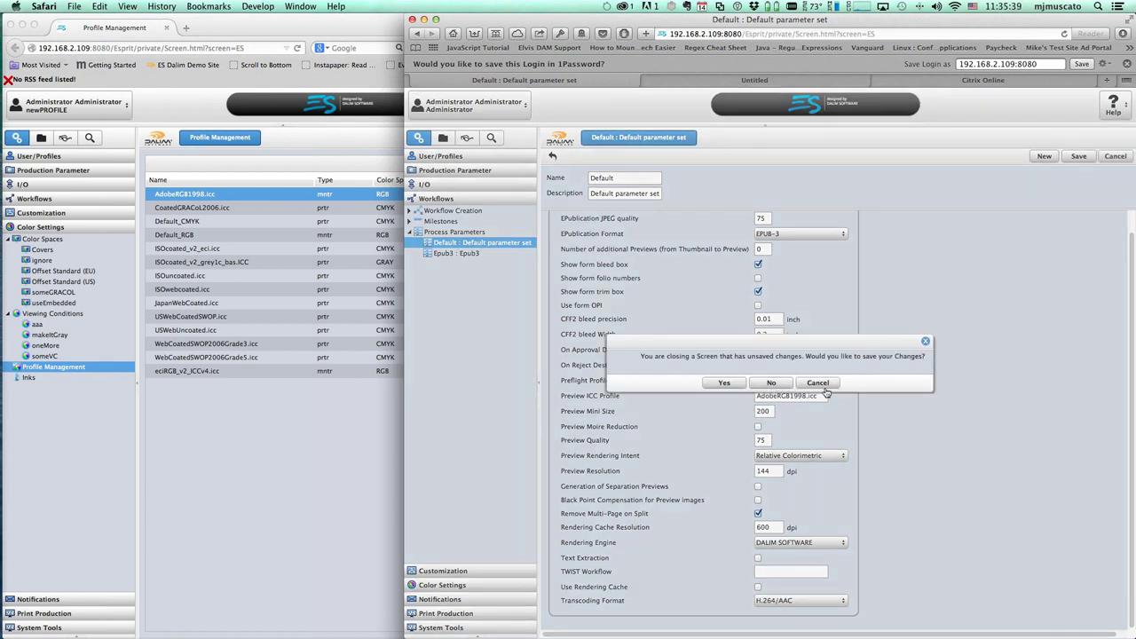
click(924, 343)
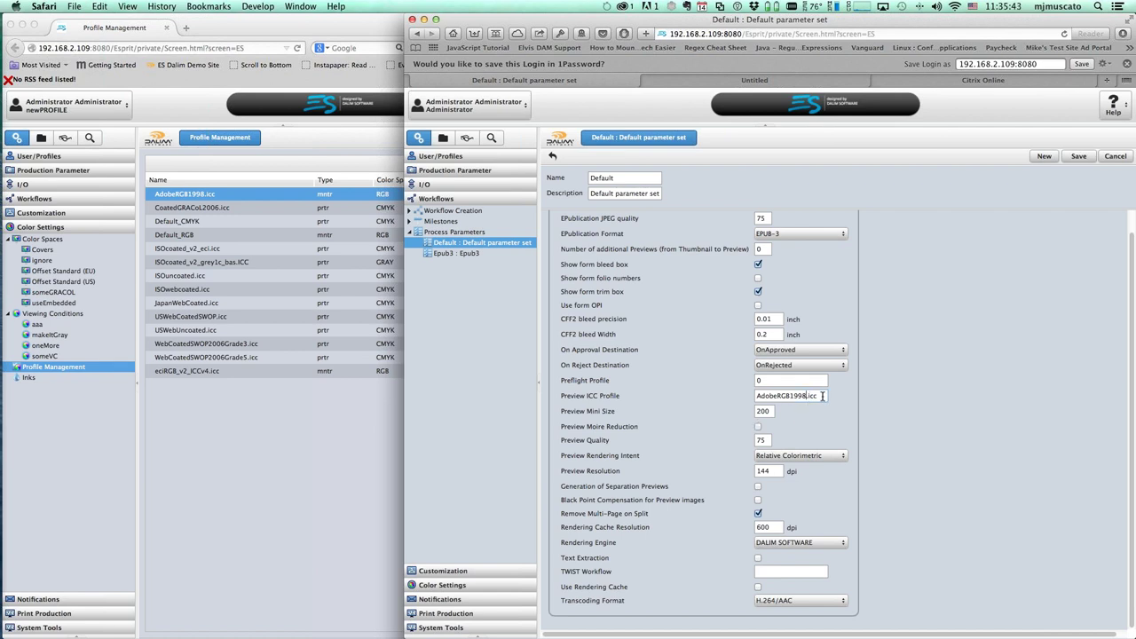
triple_click(823, 396)
click(819, 396)
click(1113, 157)
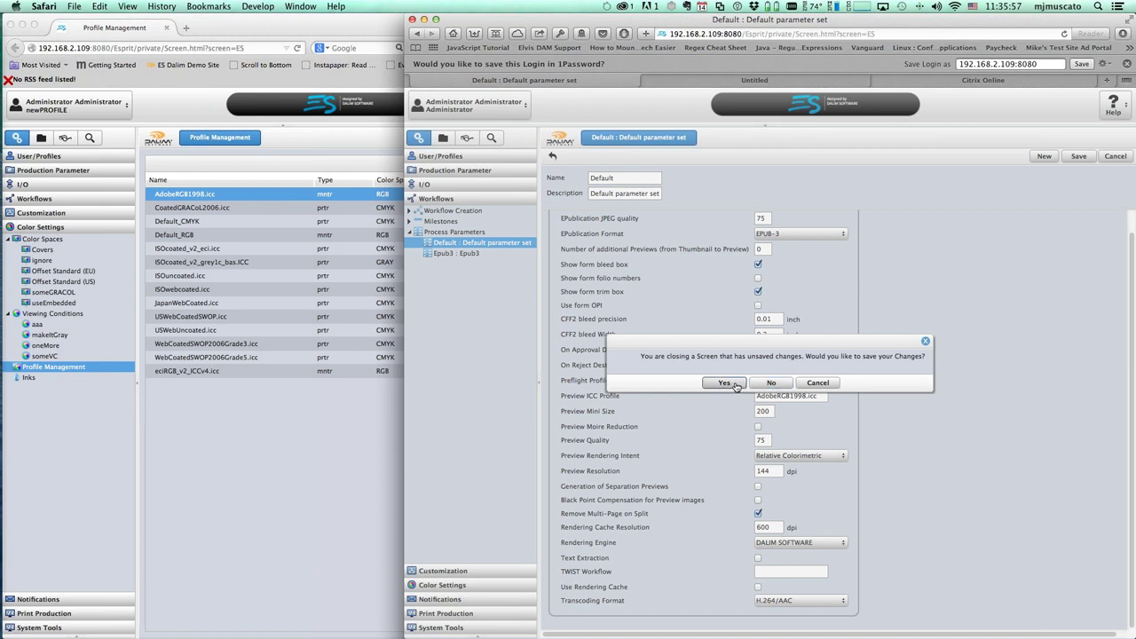
click(770, 386)
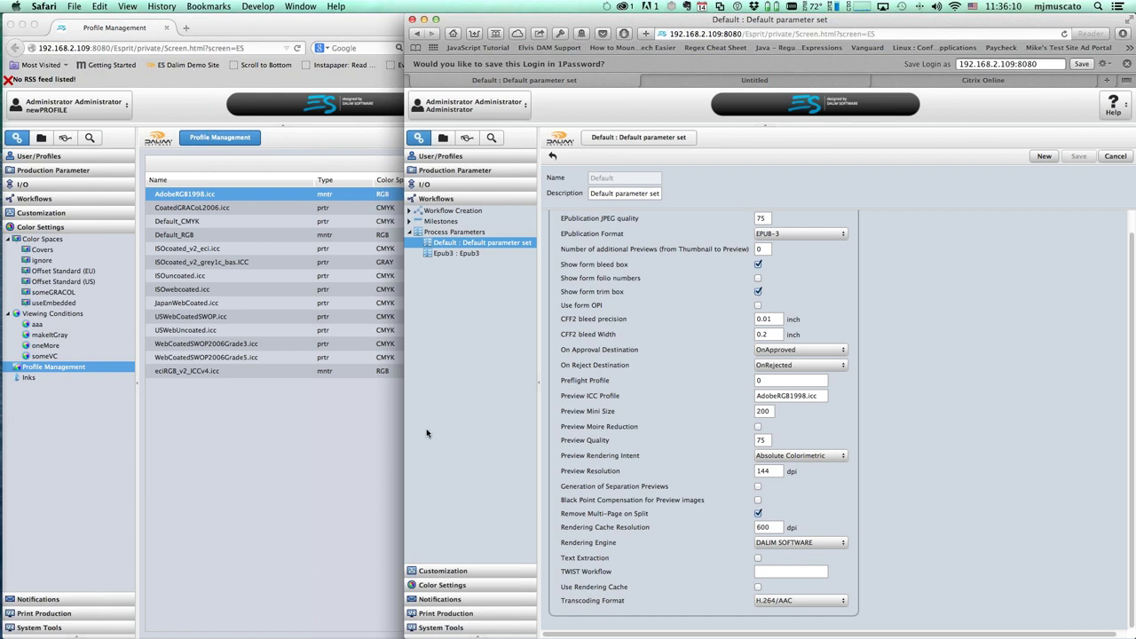
Step: Switch to Firefox and check the Mixed color settings of the someGRACOL color space
click(313, 493)
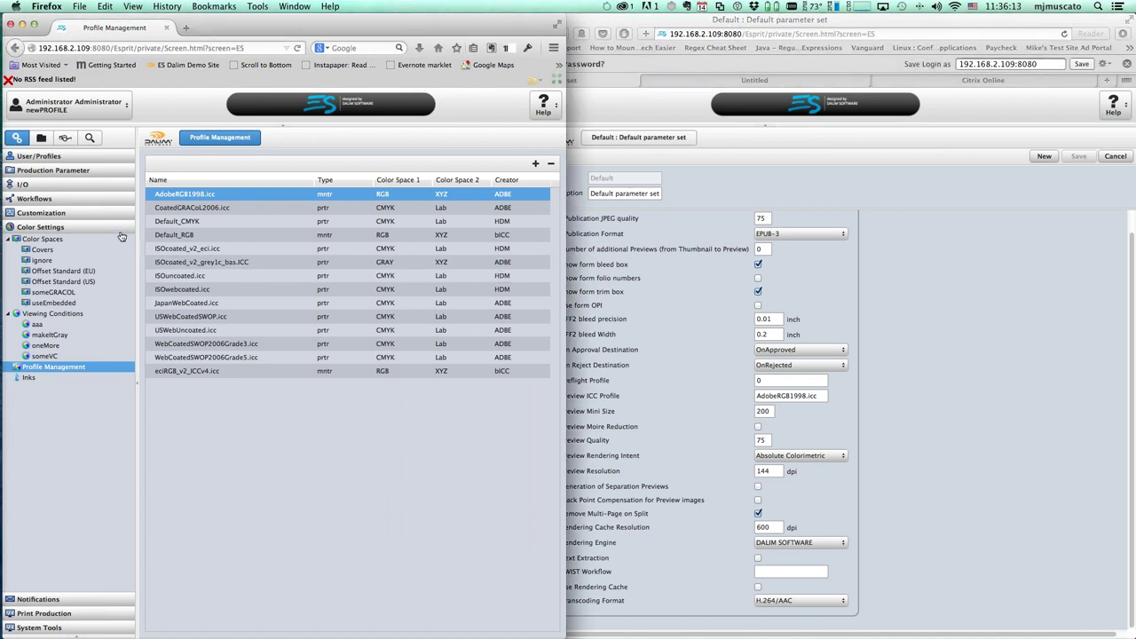
click(81, 294)
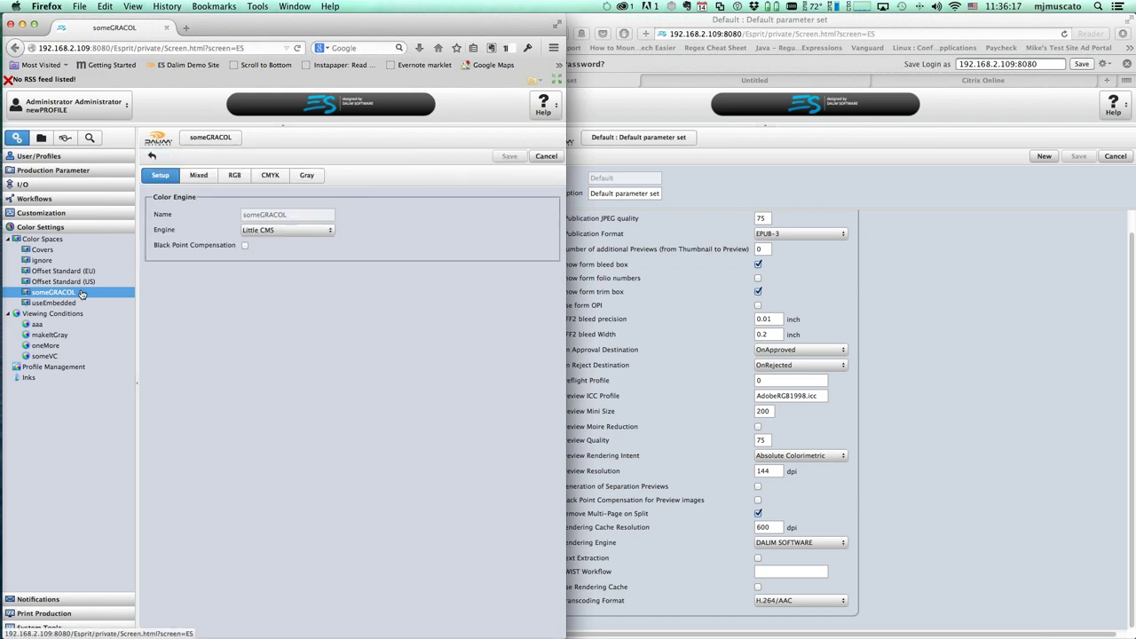
click(200, 175)
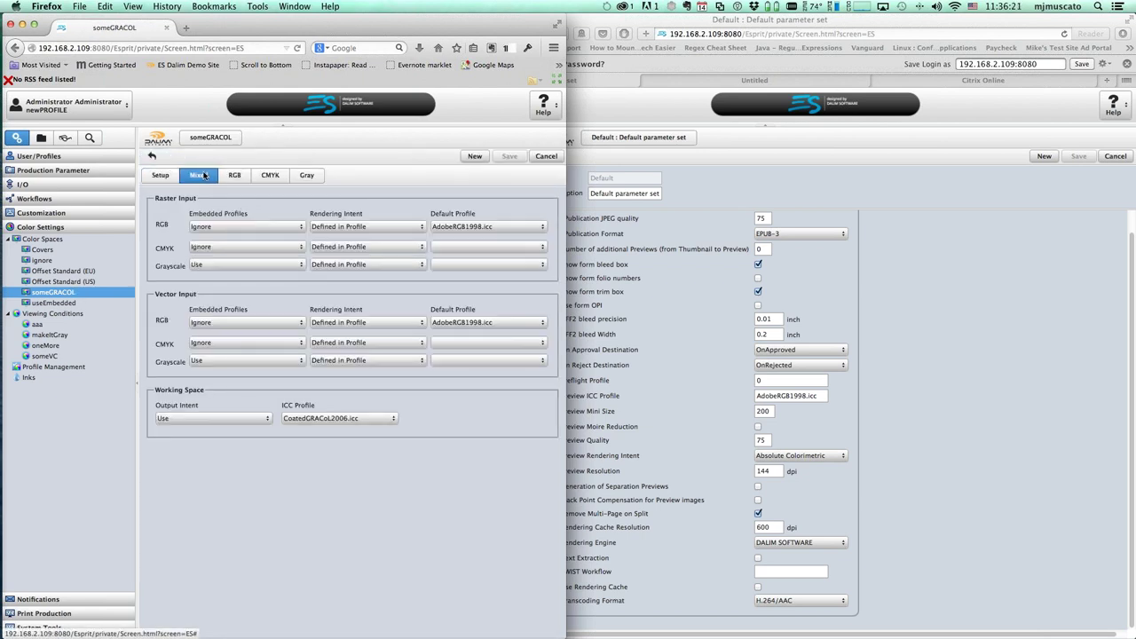
Step: Open the Inks settings in a wider window and check the ink group filter, keeping it on Process Colors
click(36, 378)
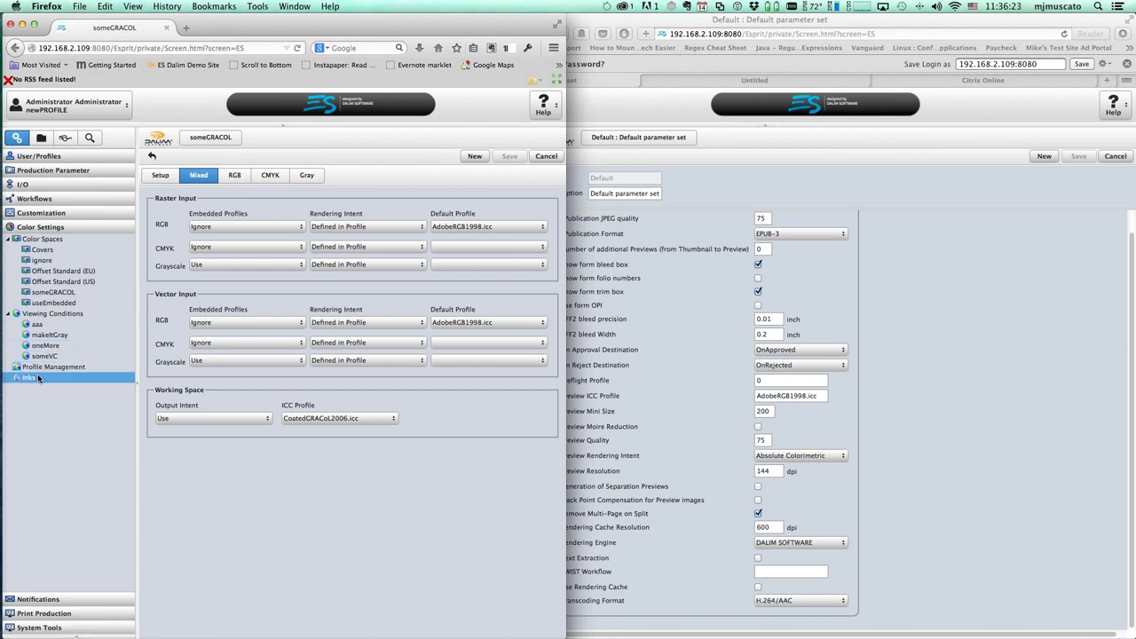
drag(569, 264, 638, 264)
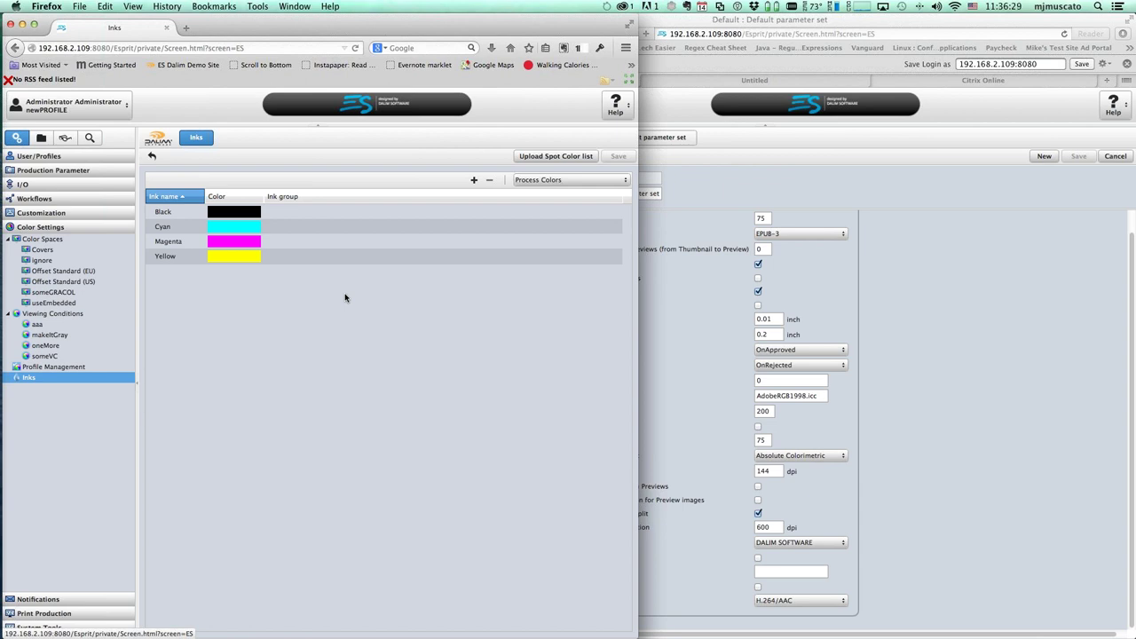
click(626, 181)
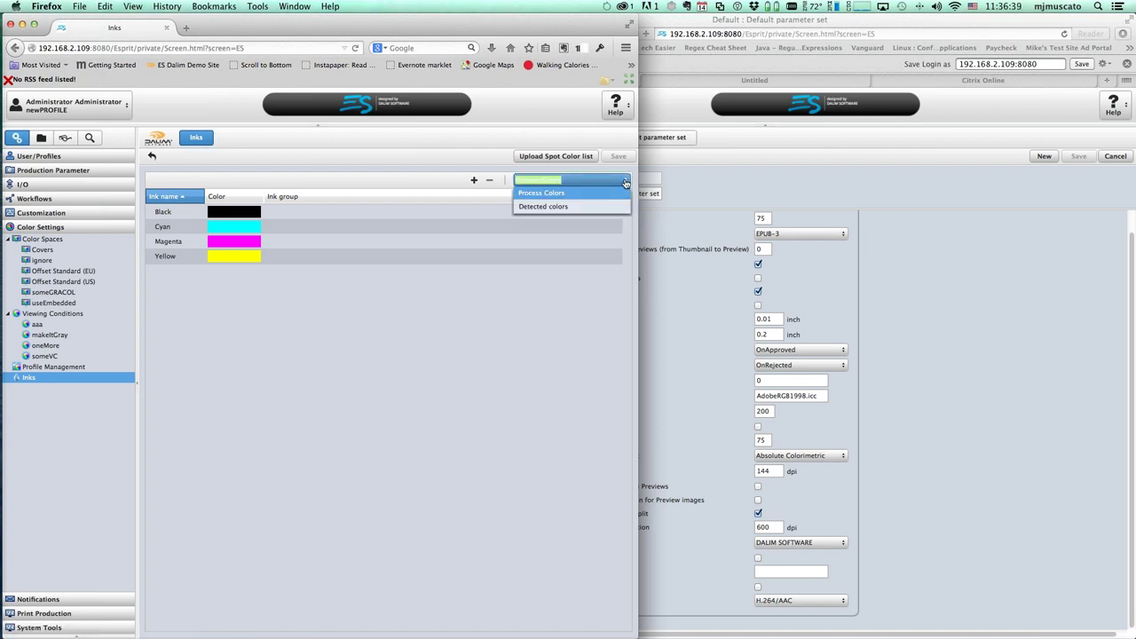
click(541, 192)
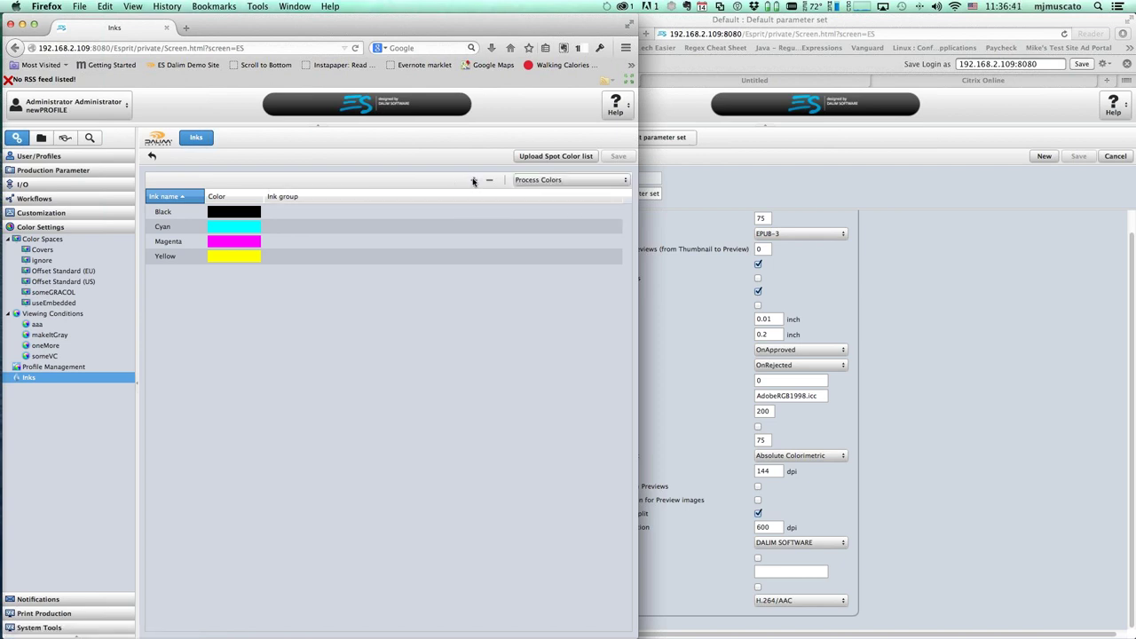
Step: Examine the ink group choices offered for a new ink and cancel without adding one
click(473, 180)
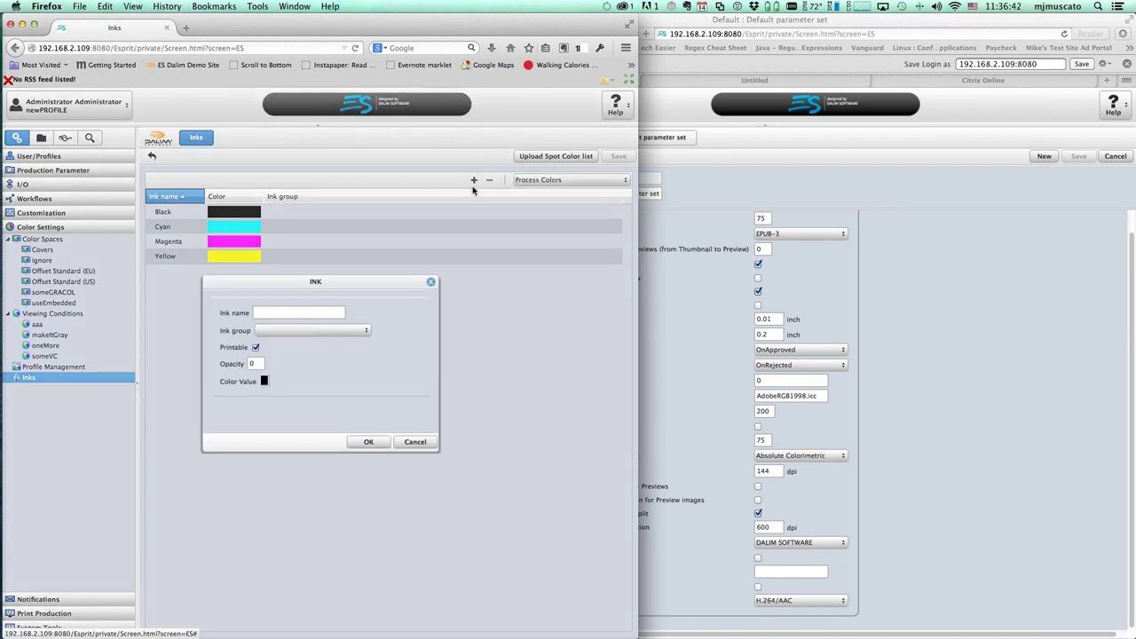
click(368, 333)
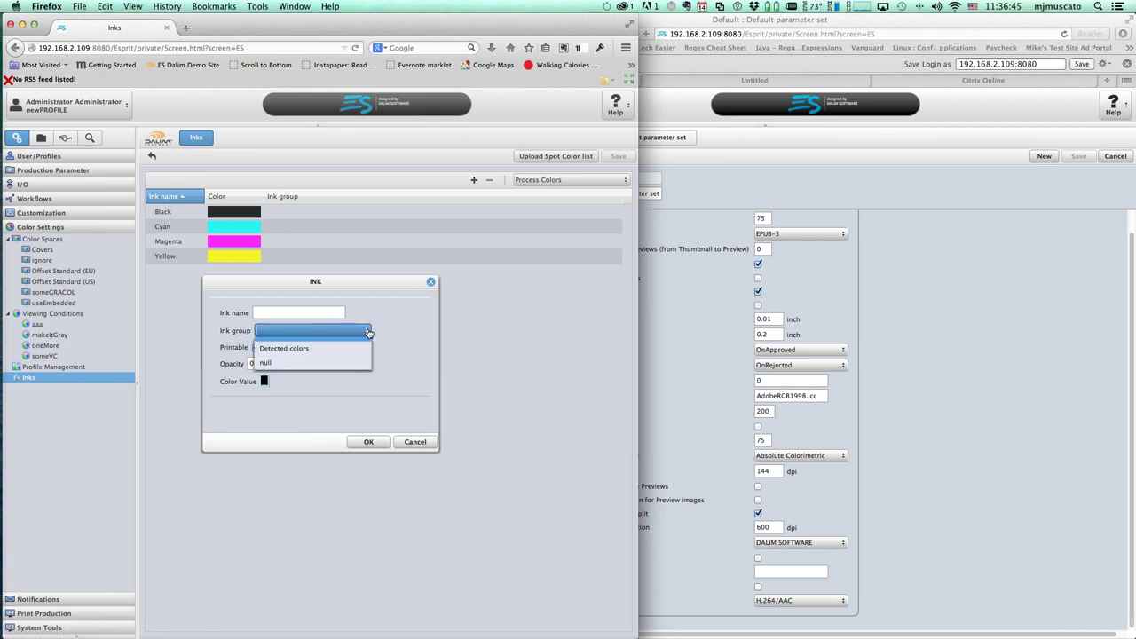
click(369, 332)
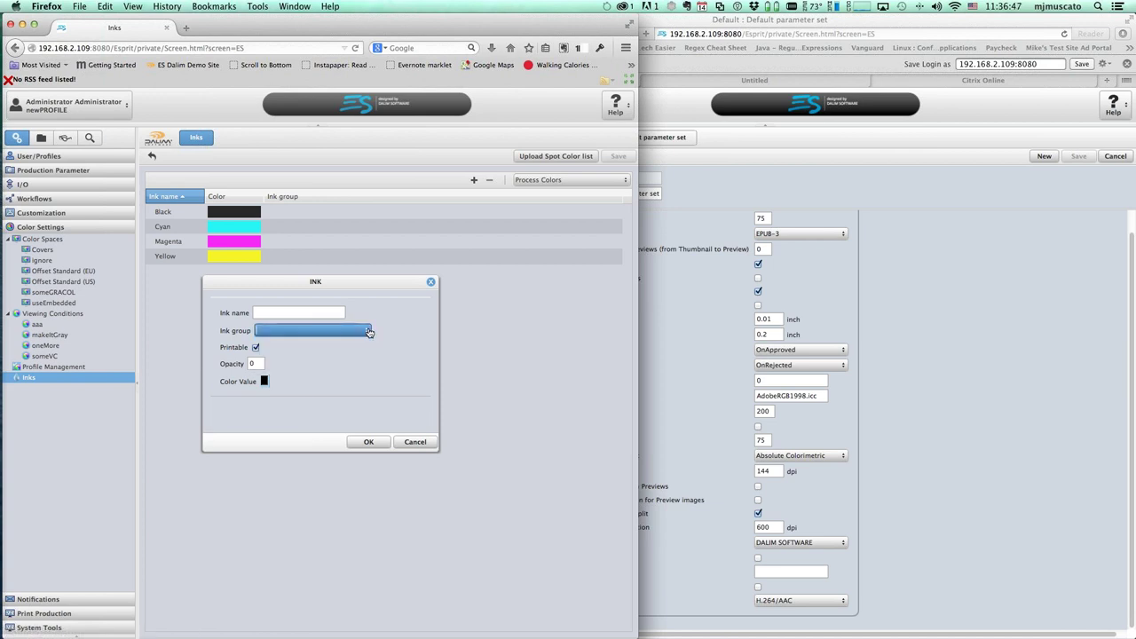
click(419, 441)
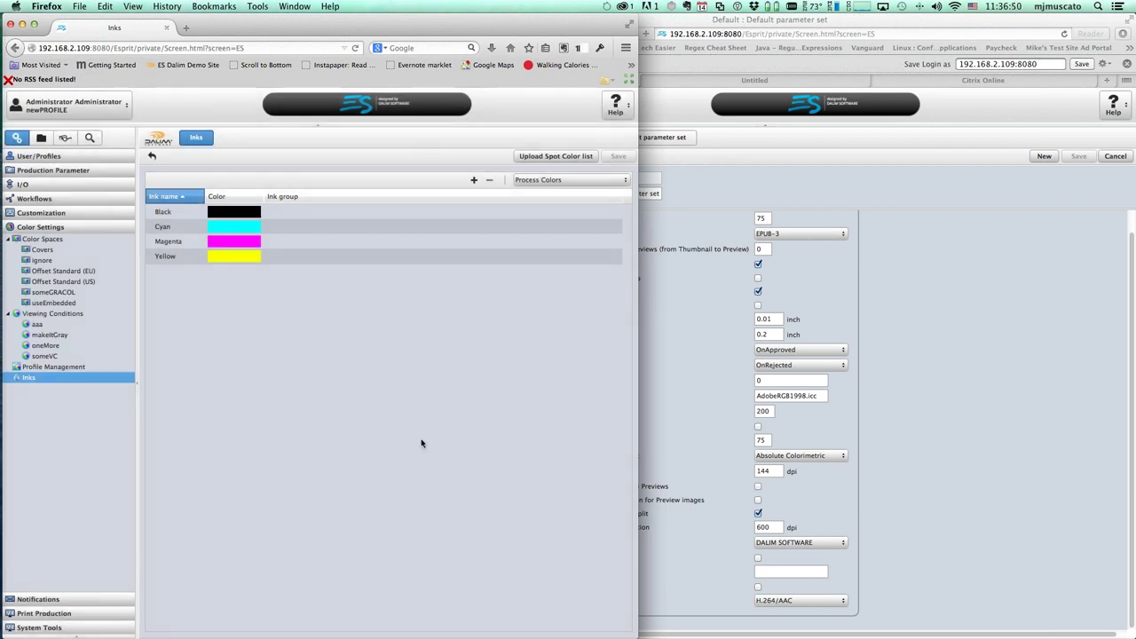
click(553, 161)
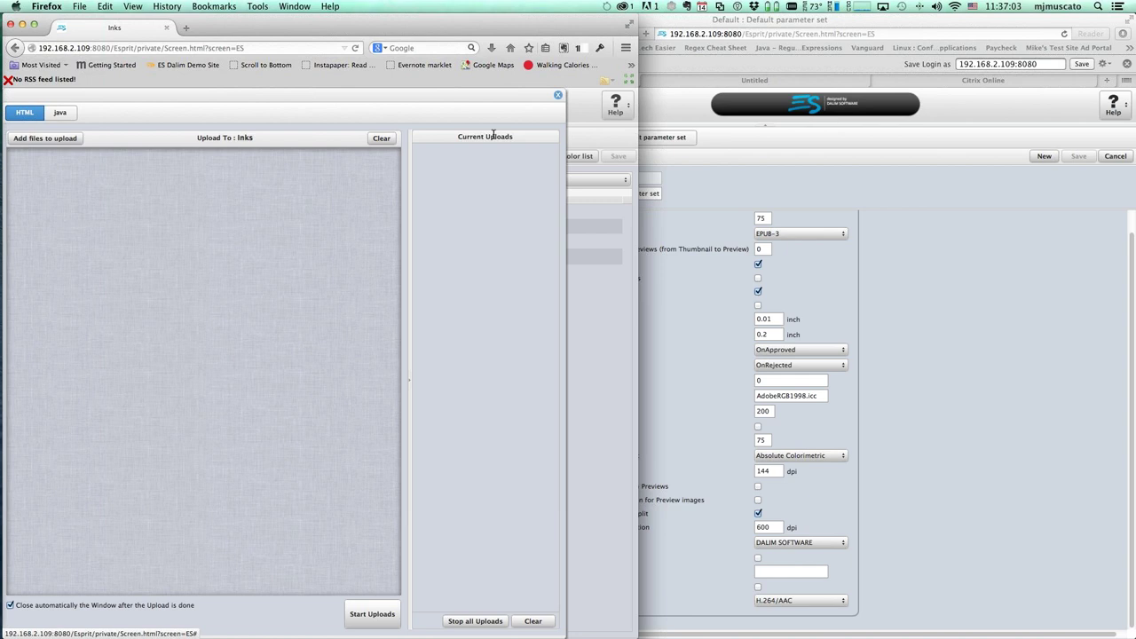
click(558, 97)
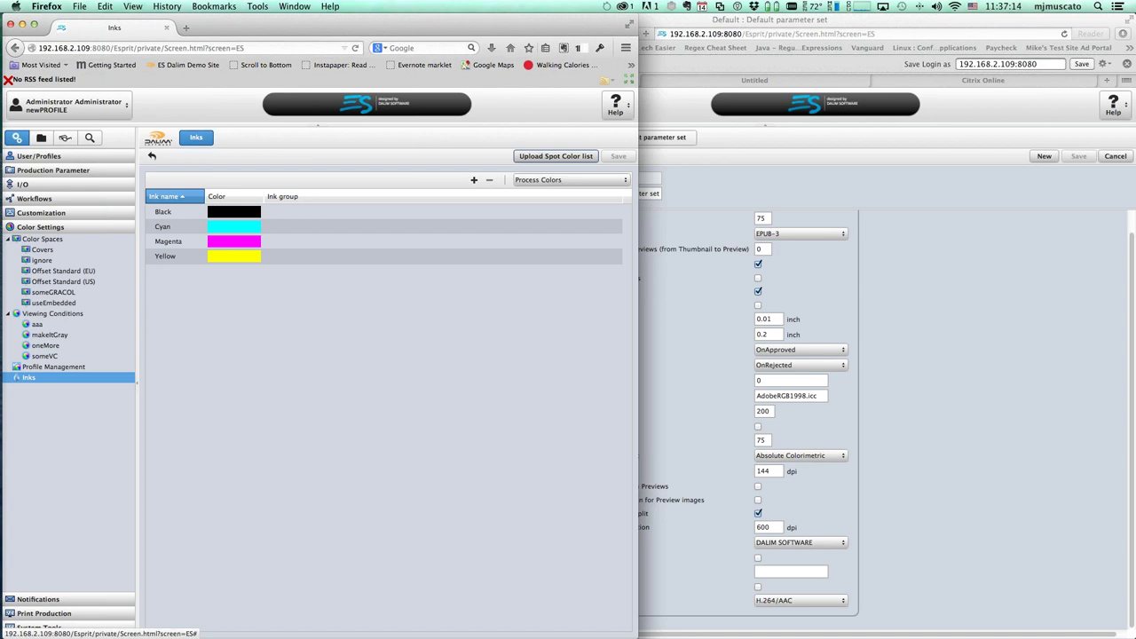
key(super+Tab)
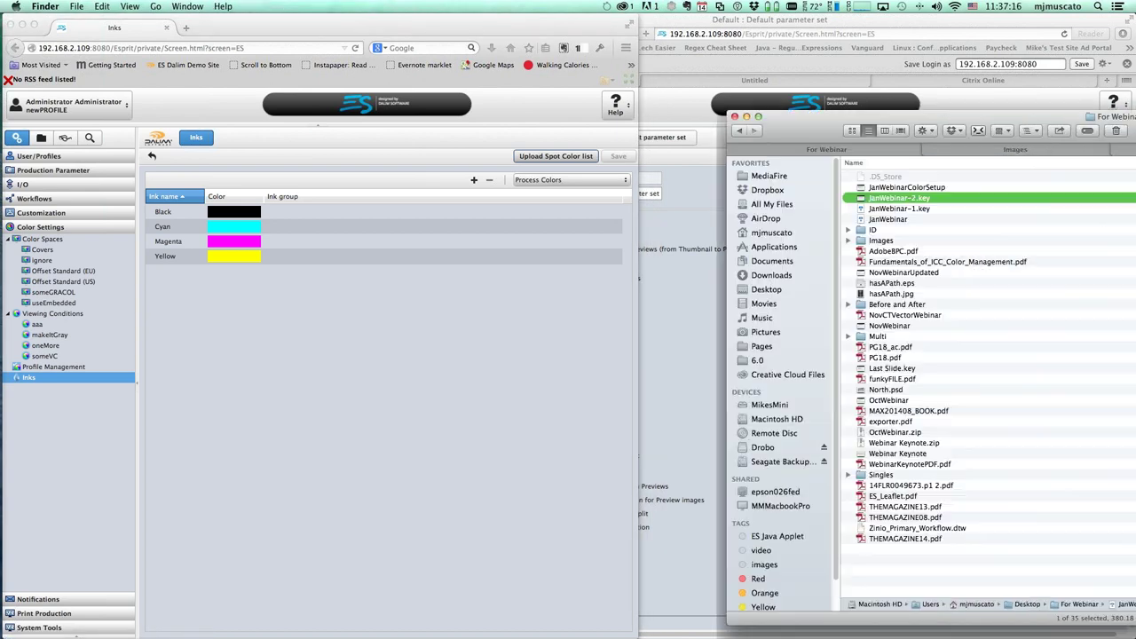
key(super+w)
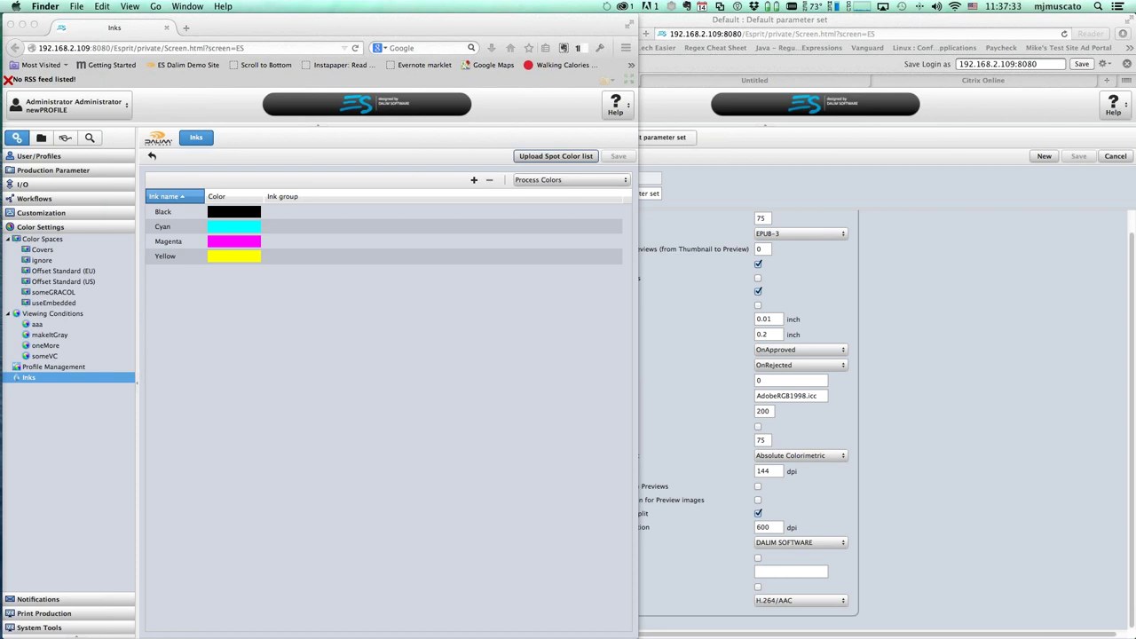
Step: Upload PANTONE_solid_coated-CMYK.ptn as a spot color list to Inks and filter the ink list by that group
click(551, 155)
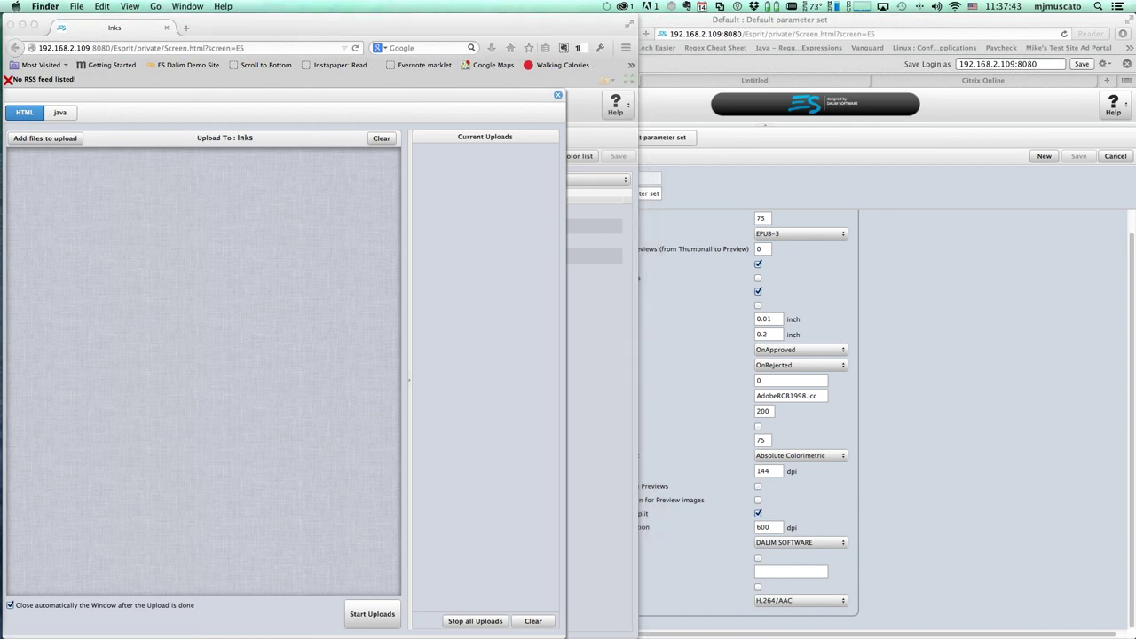
drag(548, 361, 211, 396)
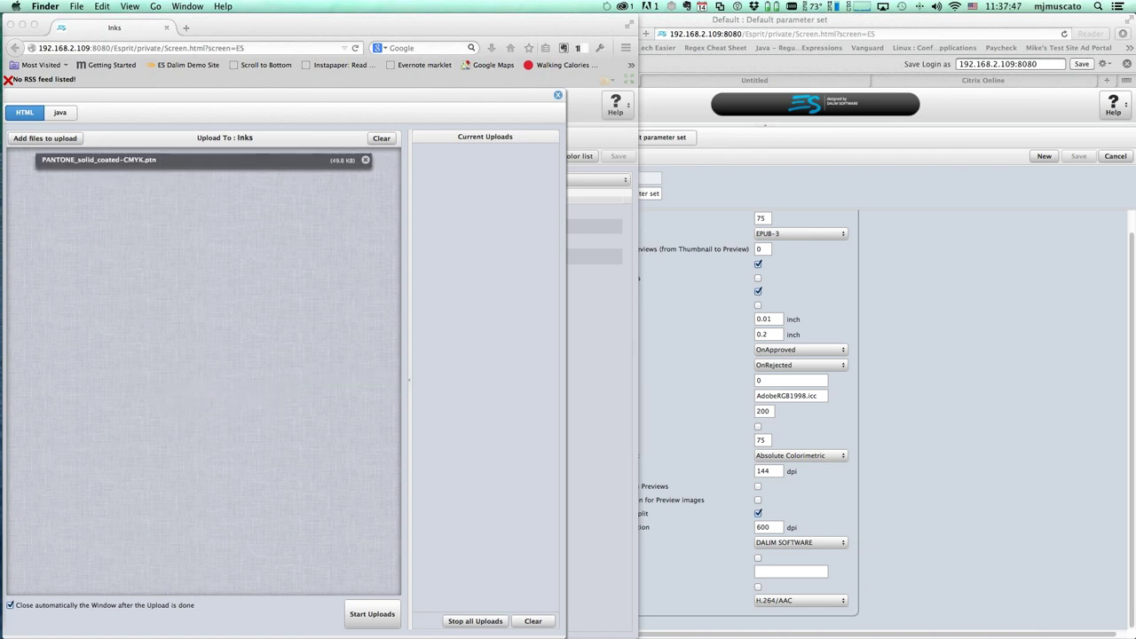
click(226, 87)
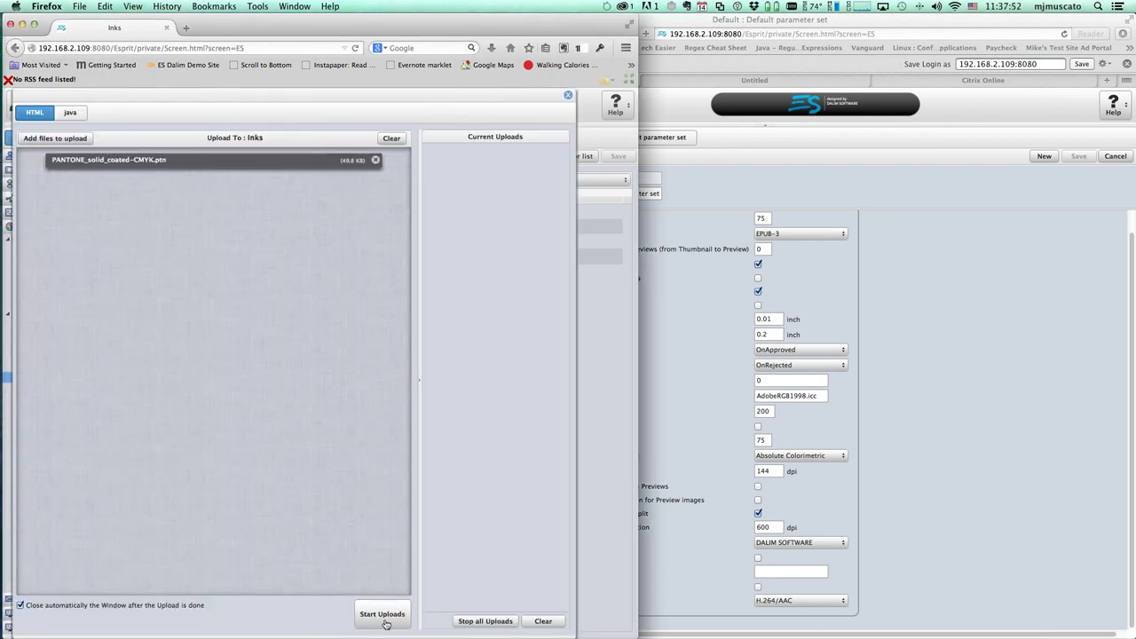
click(383, 616)
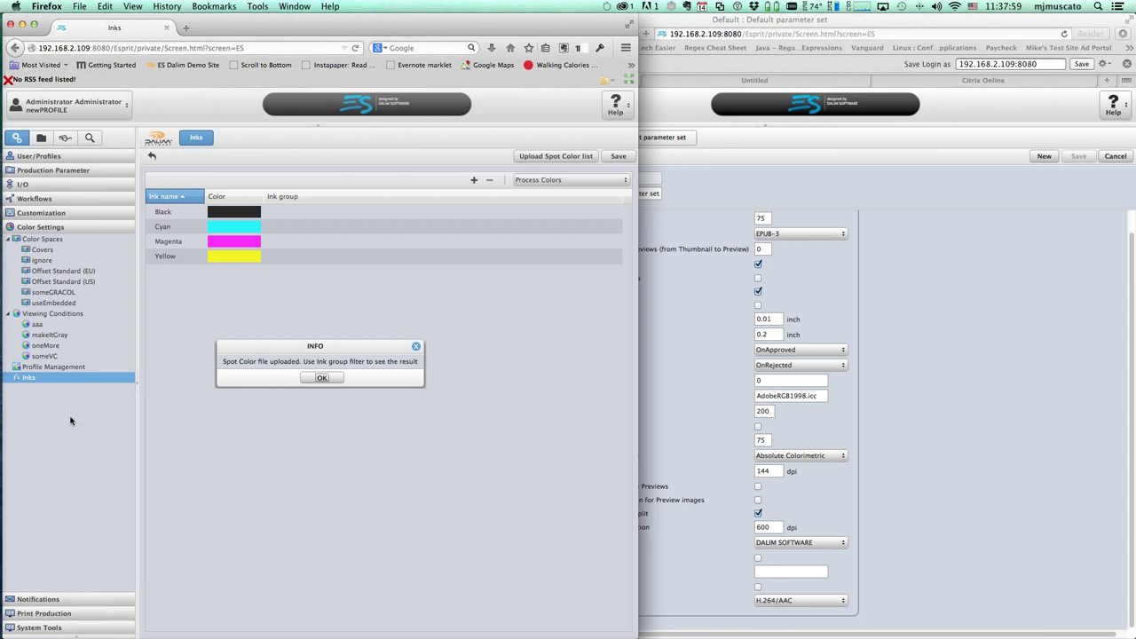
click(322, 378)
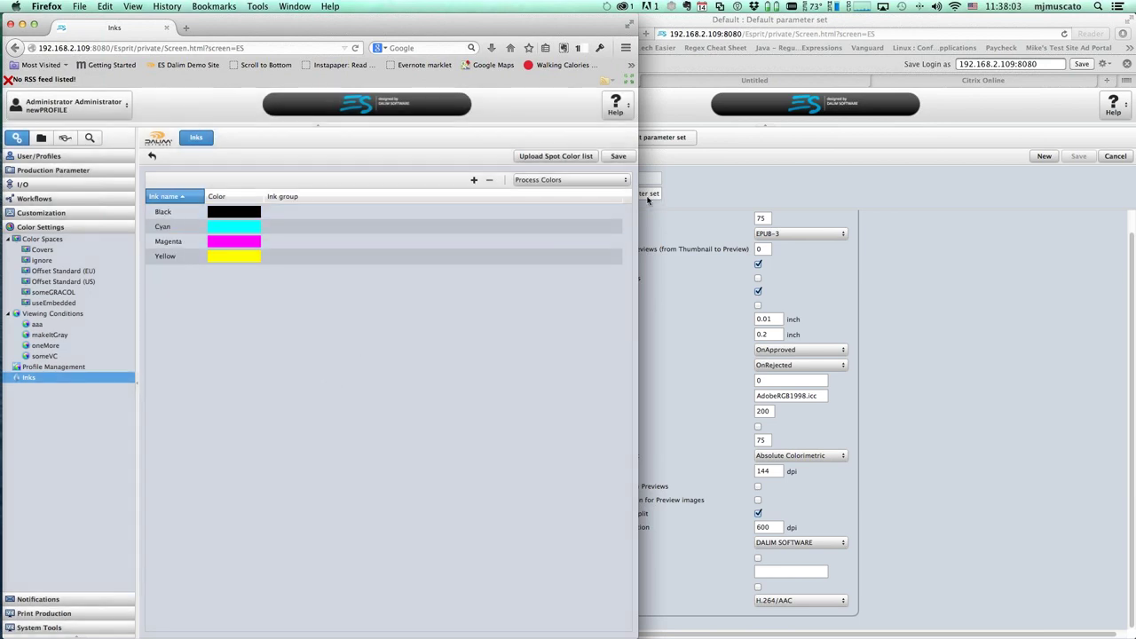
click(625, 182)
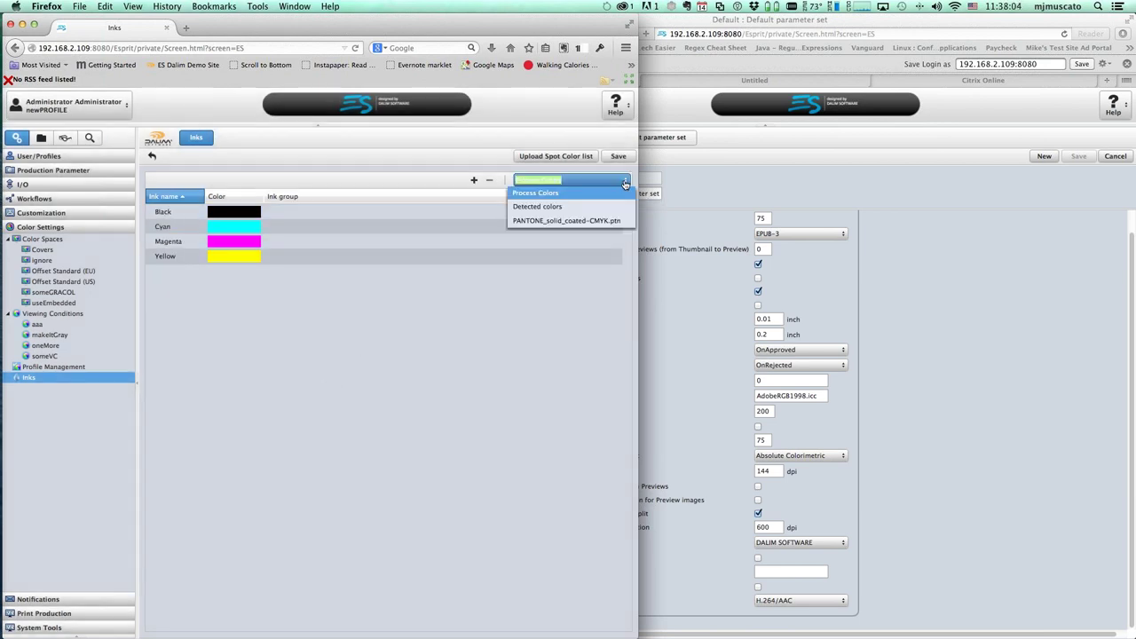
click(592, 220)
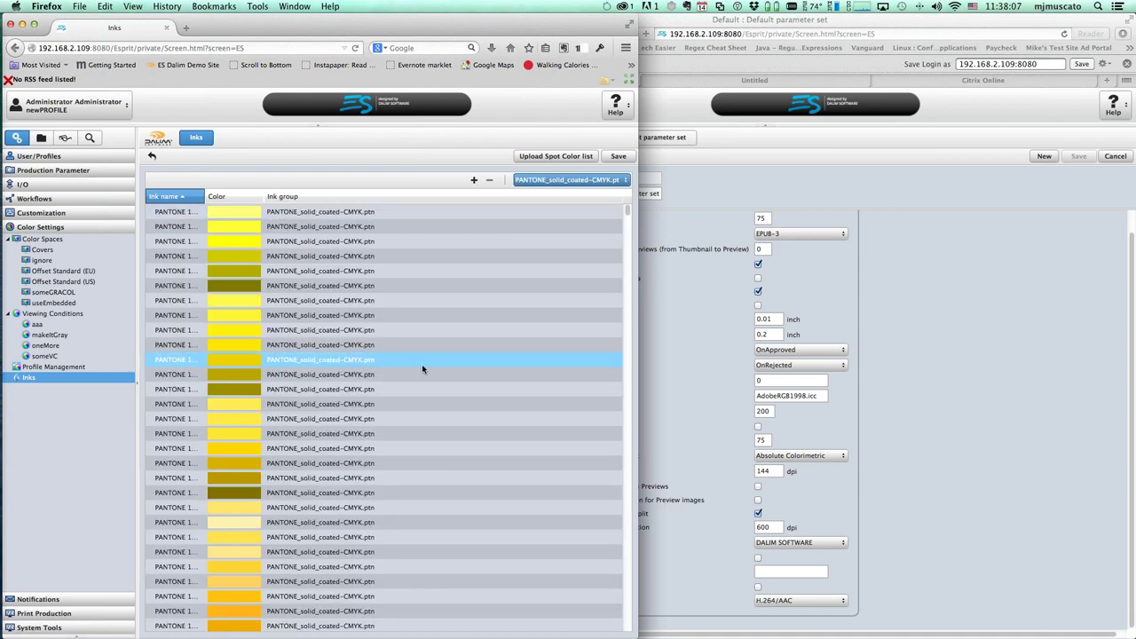
Step: Look through the PANTONE_solid_coated-CMYK.ptn inks and widen the Ink name column to show the full names
scroll(422, 364, down, 3)
scroll(421, 368, down, 10)
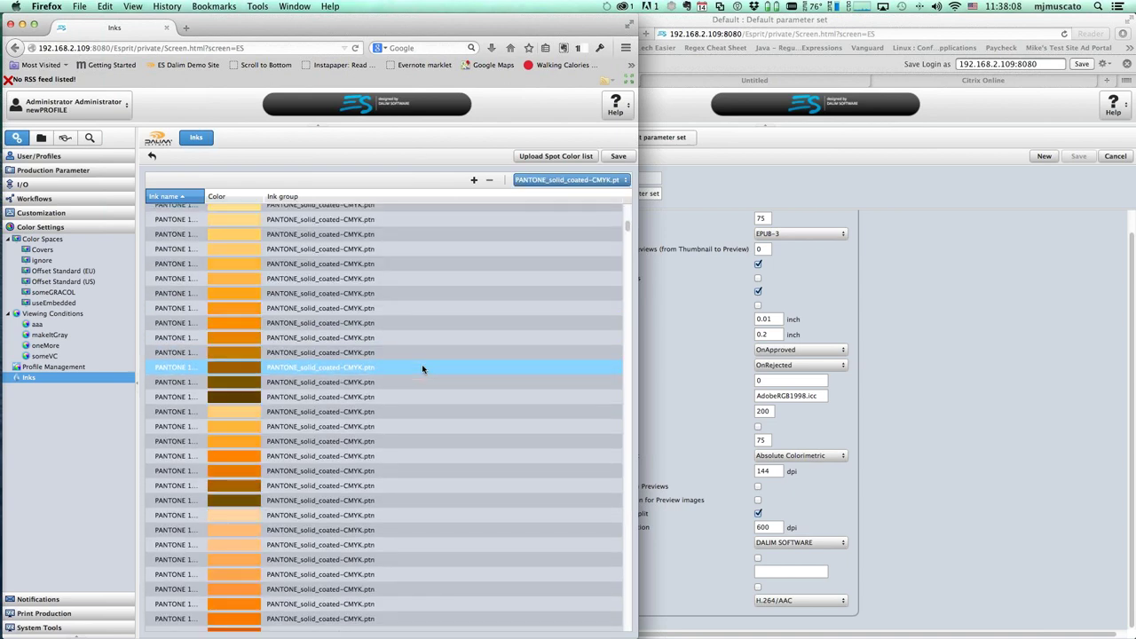
drag(205, 196, 275, 196)
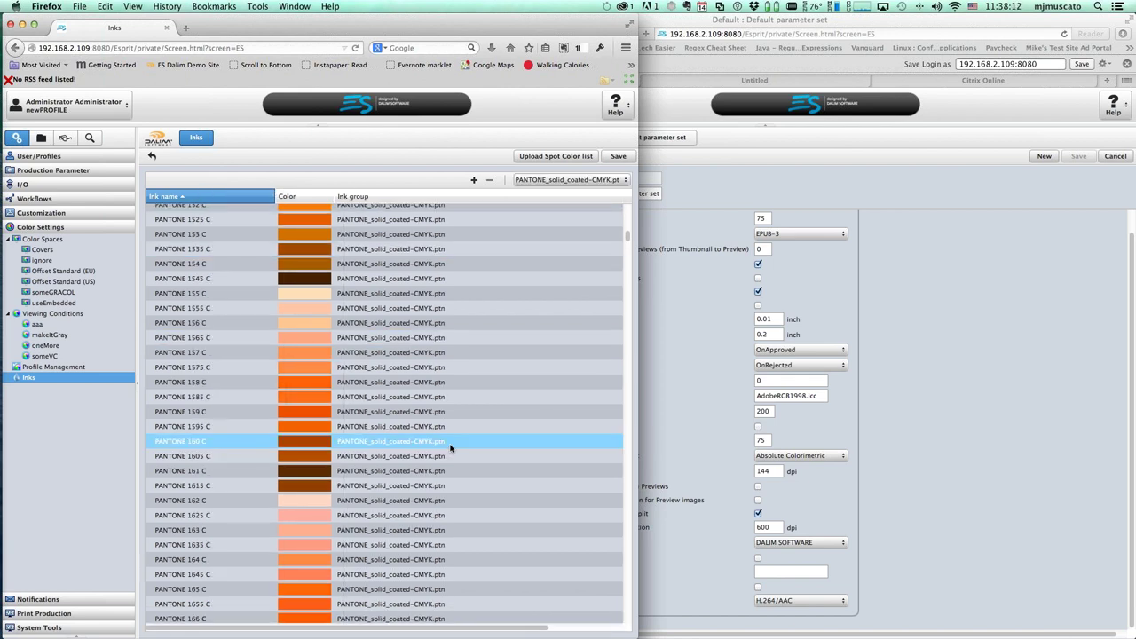
click(196, 327)
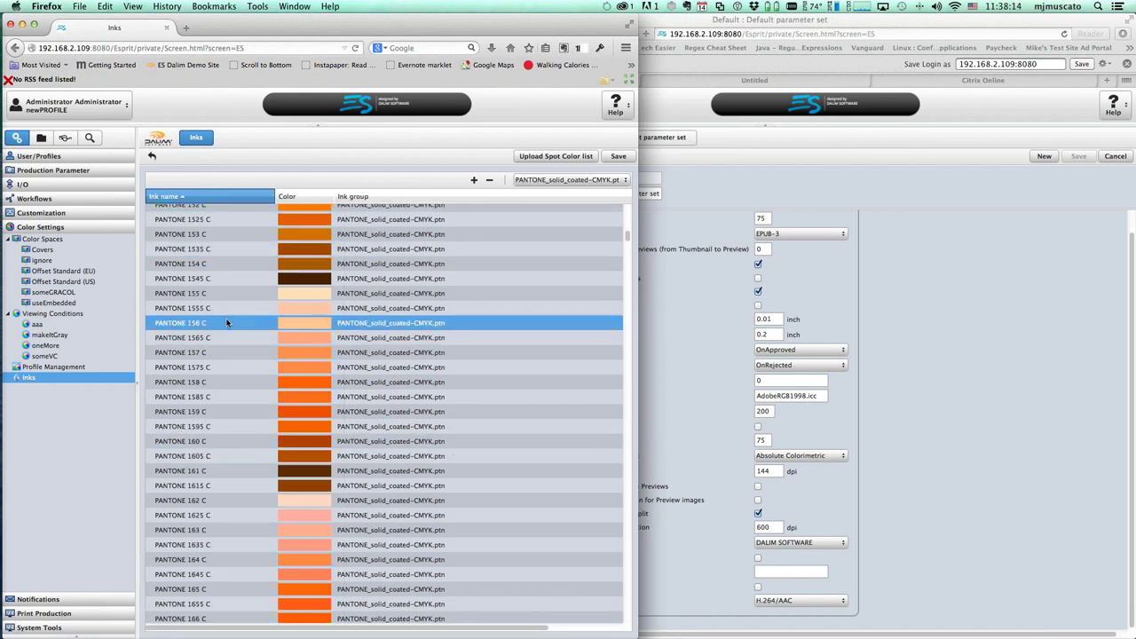
Step: Add an ink named someInk to the Detected colors ink group, then save and leave the Inks settings
click(474, 181)
click(279, 313)
text(someInk)
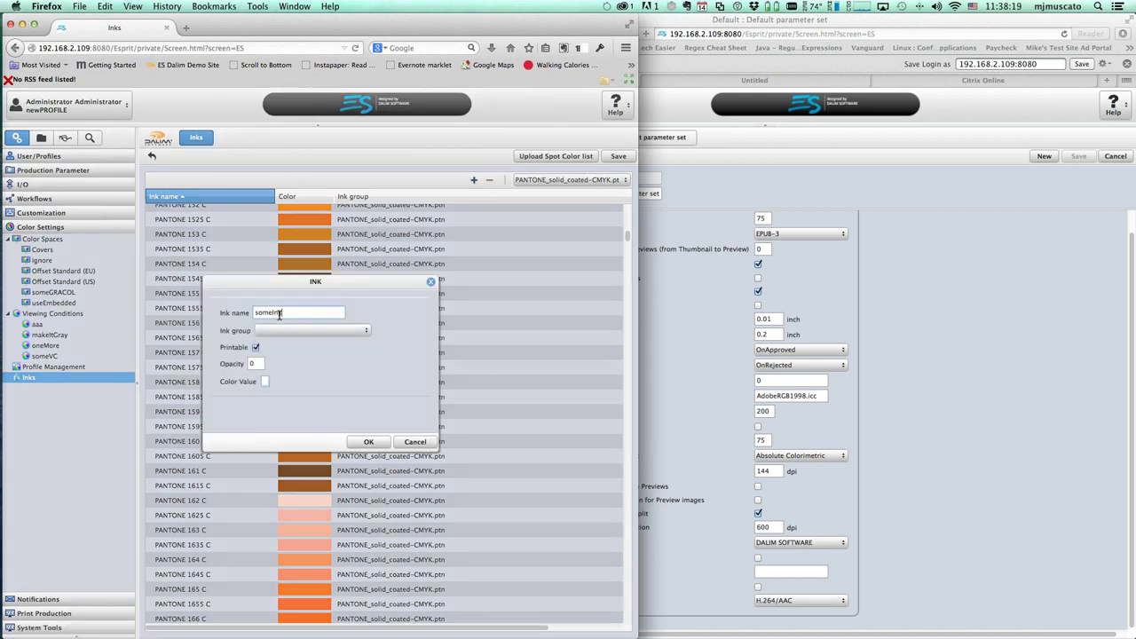
click(365, 332)
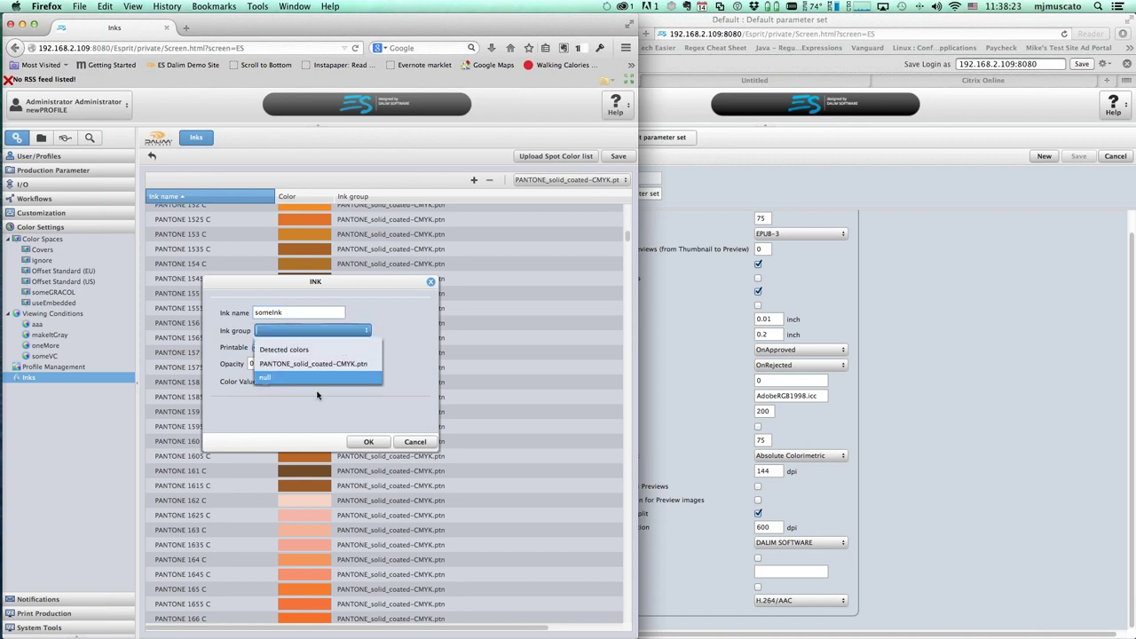
click(319, 351)
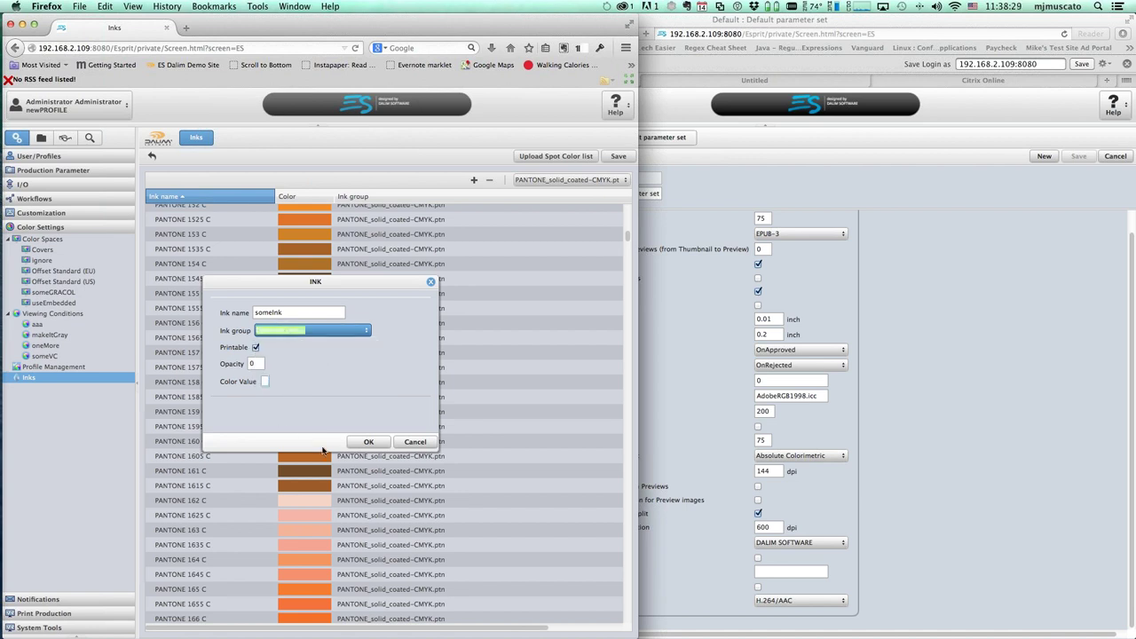
click(370, 443)
click(619, 156)
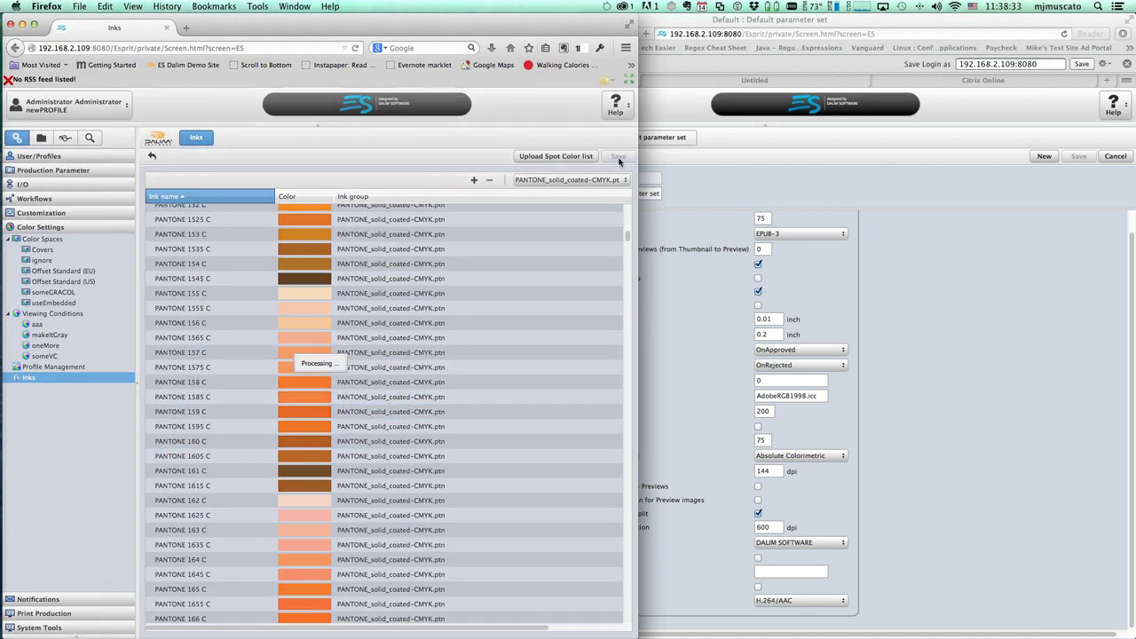
click(152, 156)
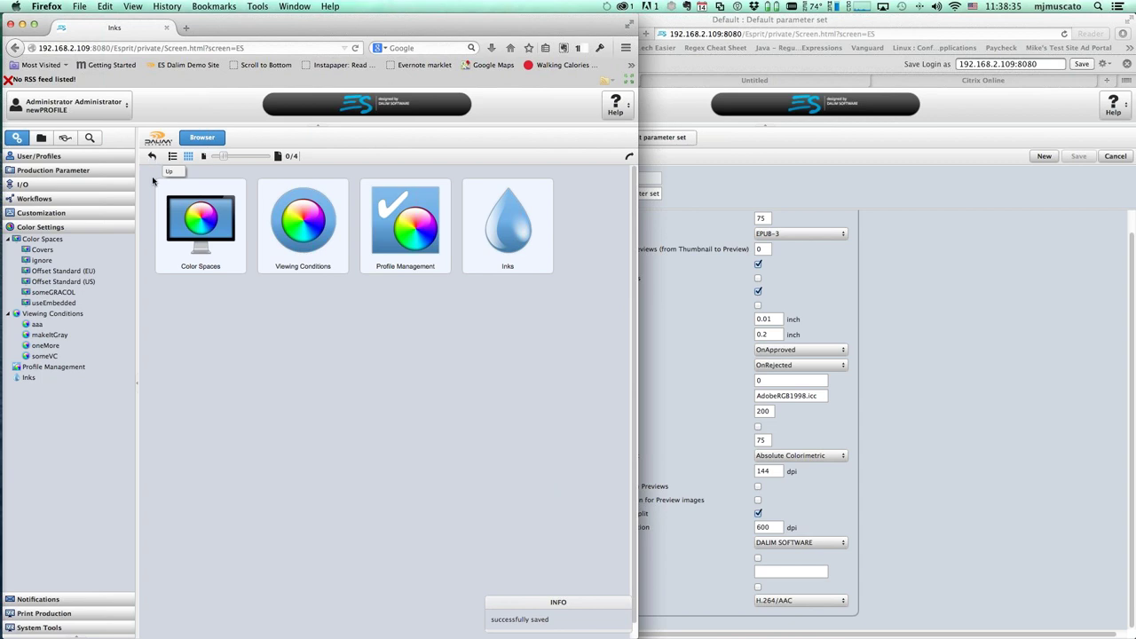
Step: Reopen the Inks settings and examine the empty new ink form, cancelling without adding an ink
click(35, 378)
click(357, 258)
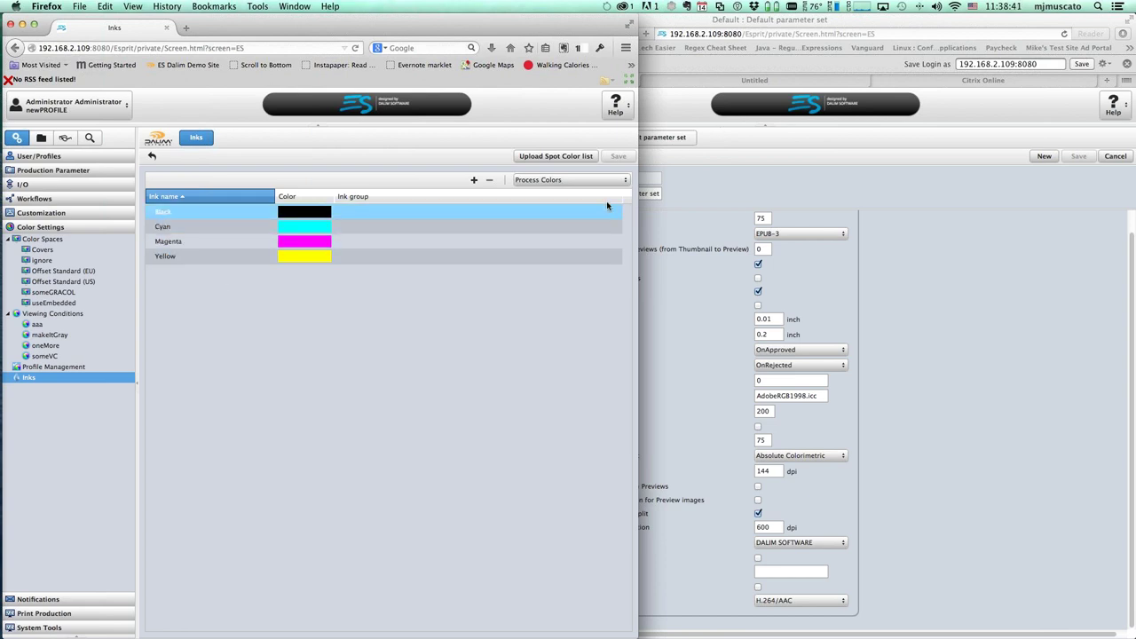
click(475, 181)
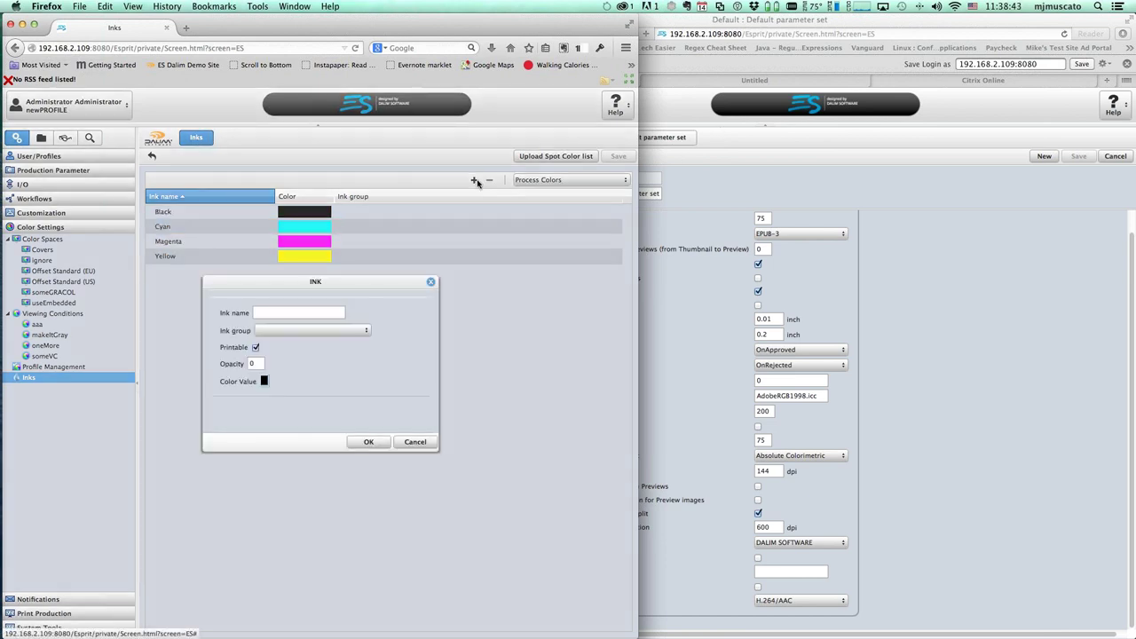
click(415, 442)
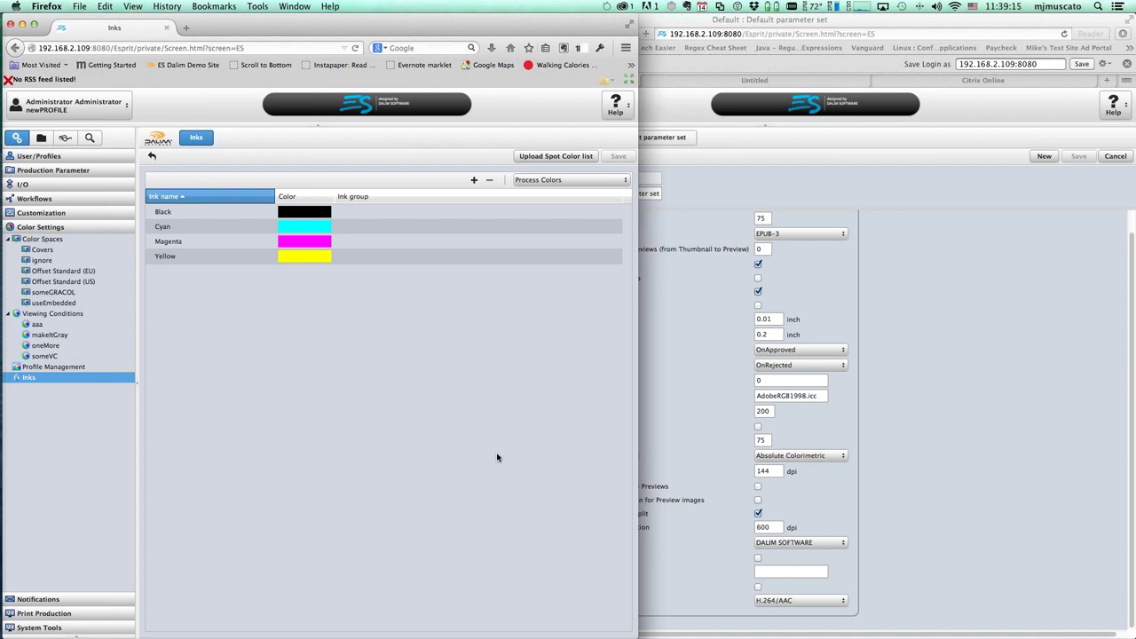
Step: Open the ignore color space setup and switch to Safari to check the Default parameter set
click(54, 262)
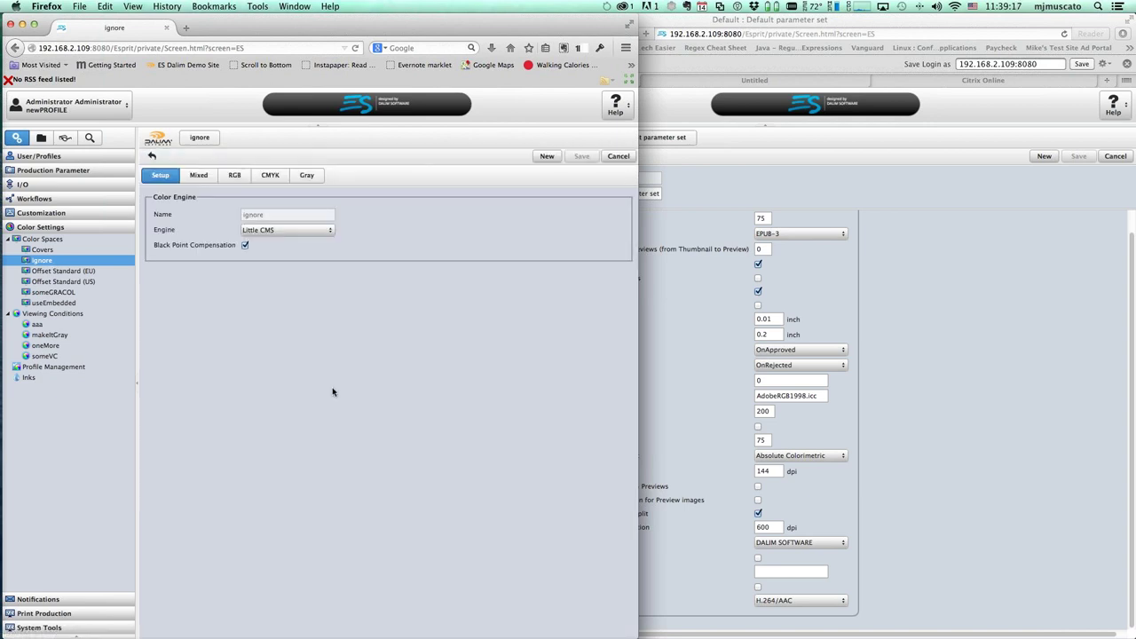
click(939, 408)
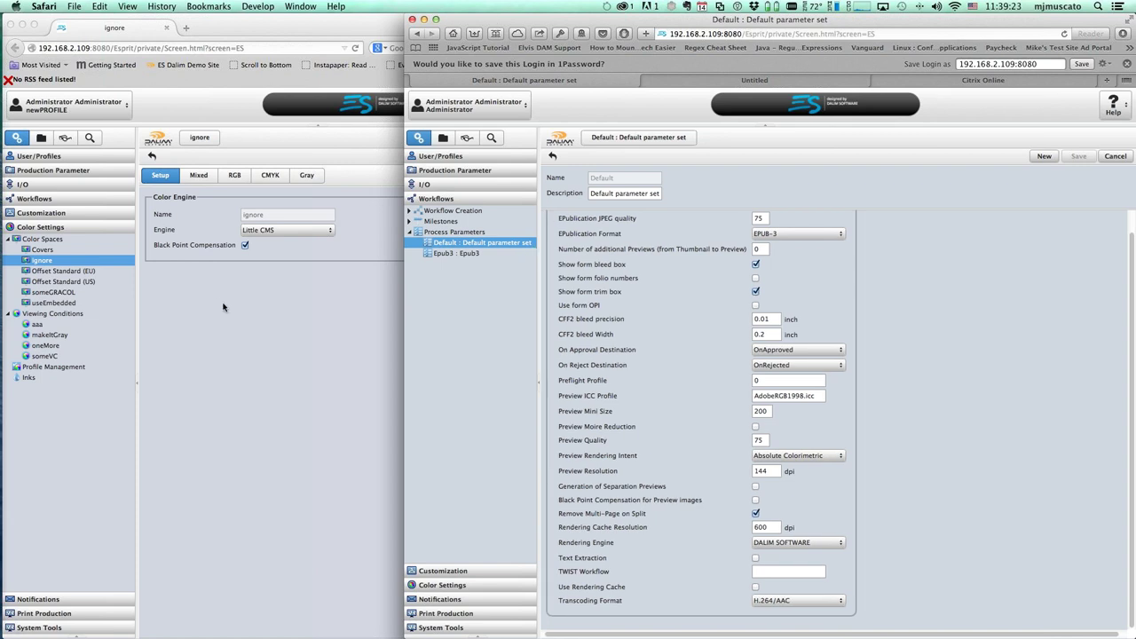
Step: Switch to Firefox, disable Closed Loop for the aaa viewing condition, set its simulation profile to ISOcoated_v2_grey1c_bas.ICC, and save
click(48, 328)
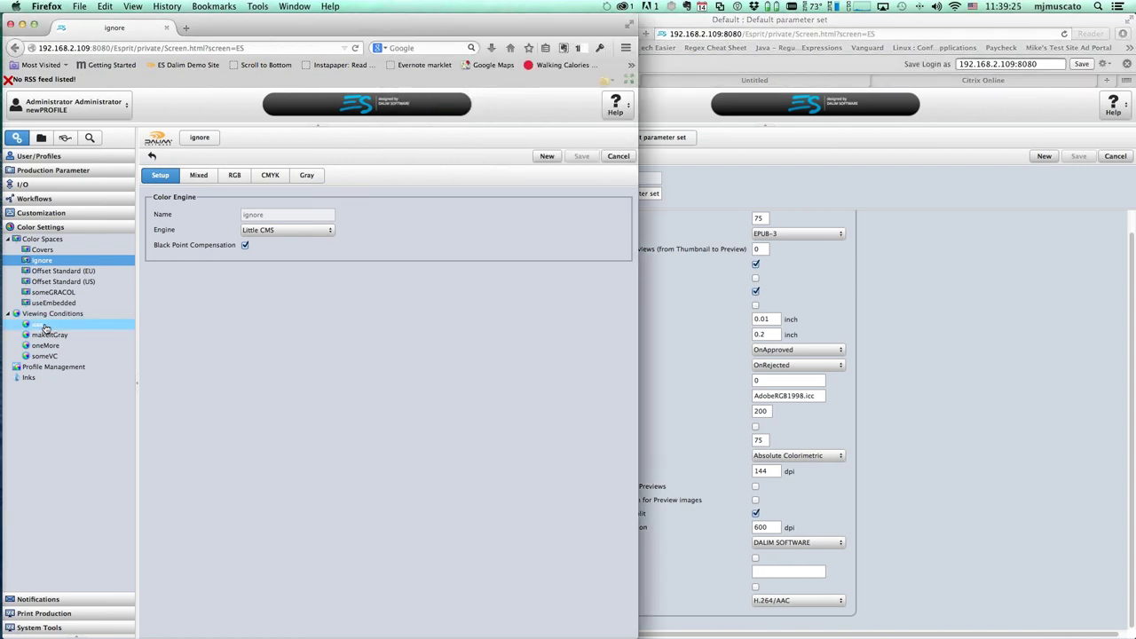
click(43, 326)
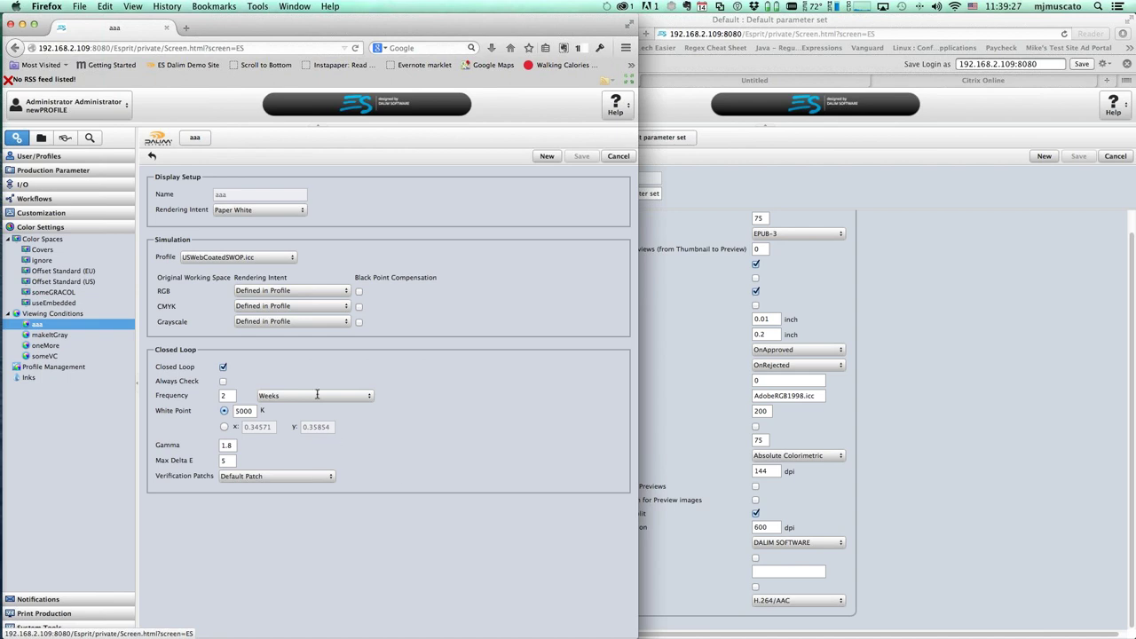
click(222, 367)
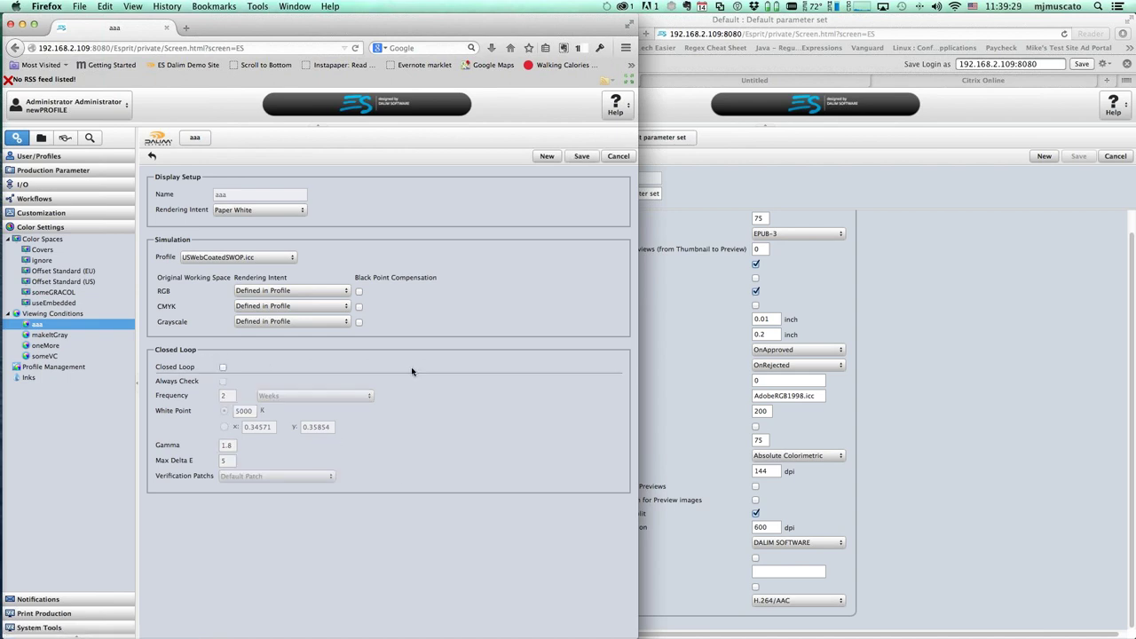
click(296, 258)
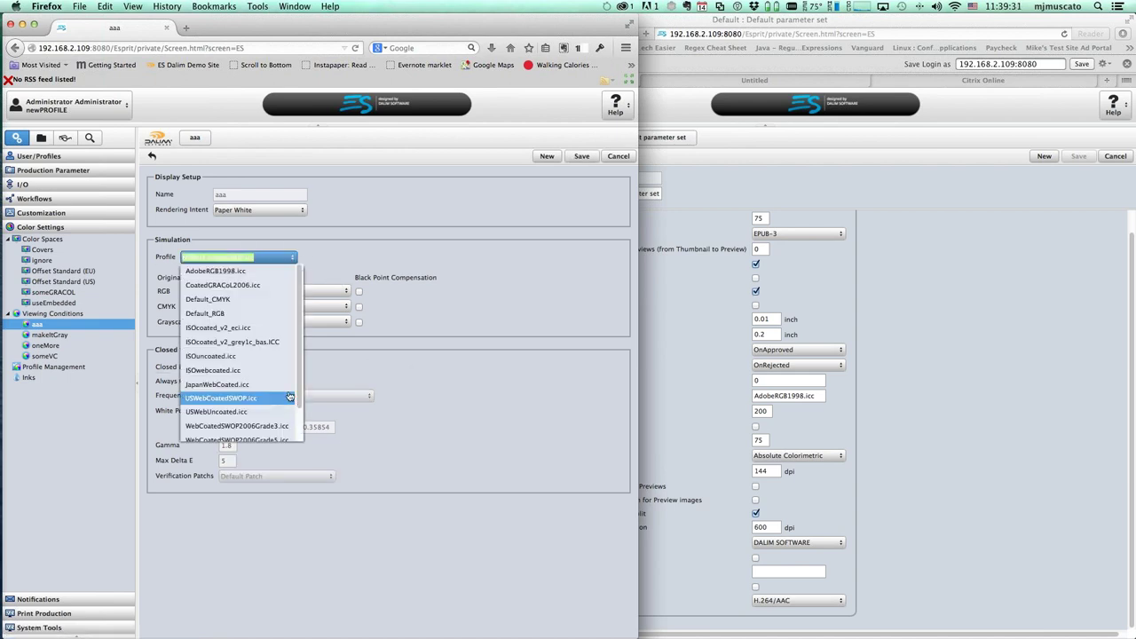
click(257, 341)
click(582, 157)
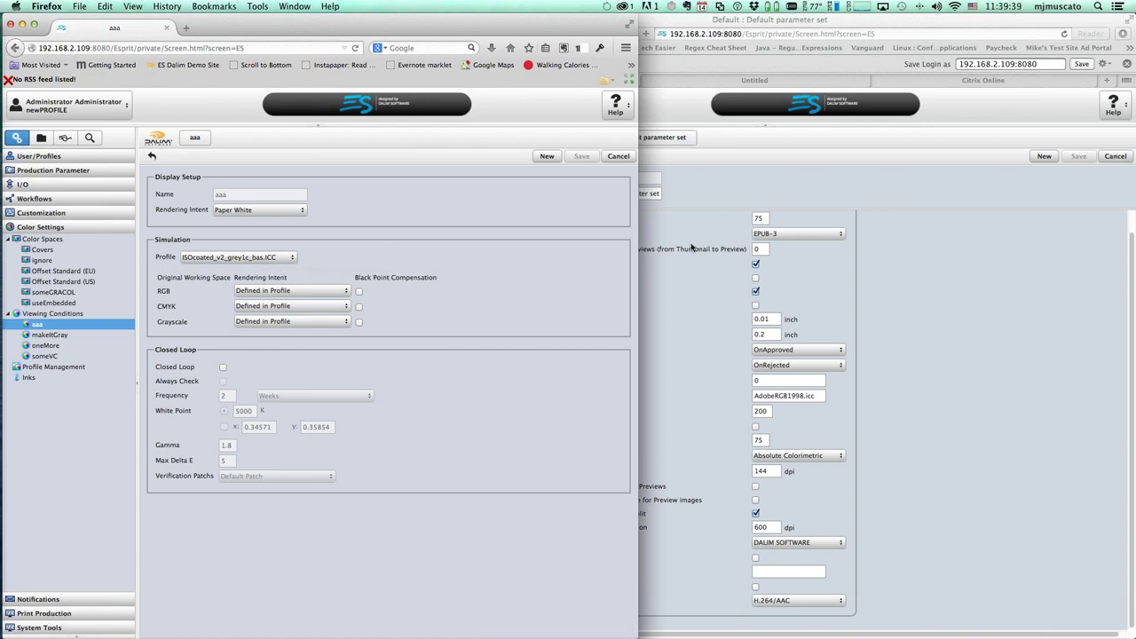
Step: Switch to Safari, open the projects view, then log out and sign in again with NEWProfile as the default profile
click(927, 237)
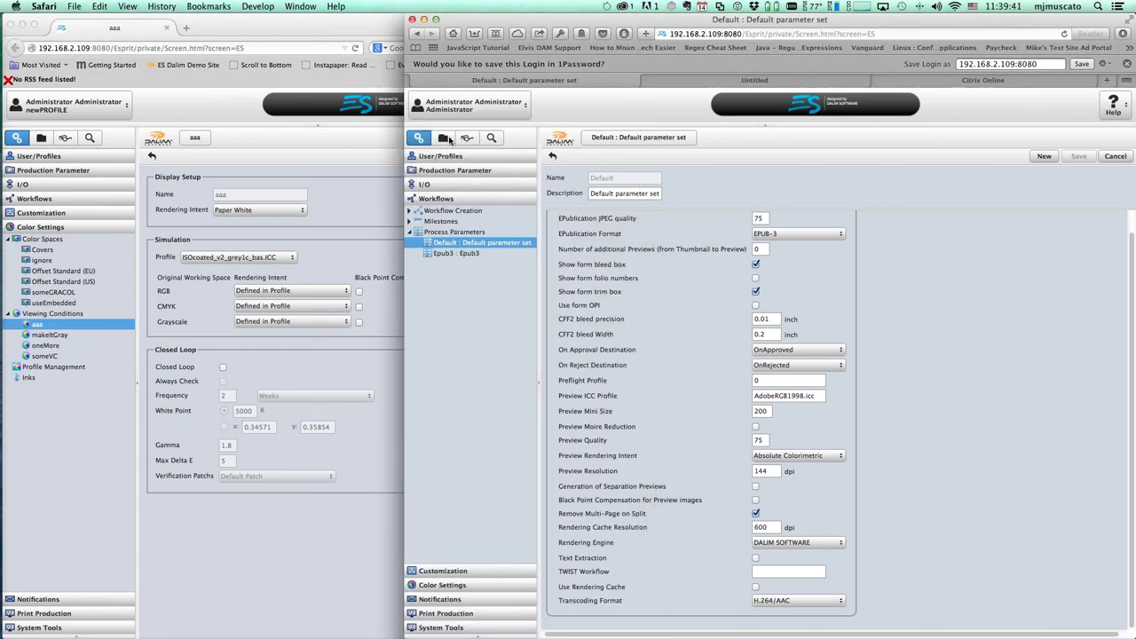
click(443, 137)
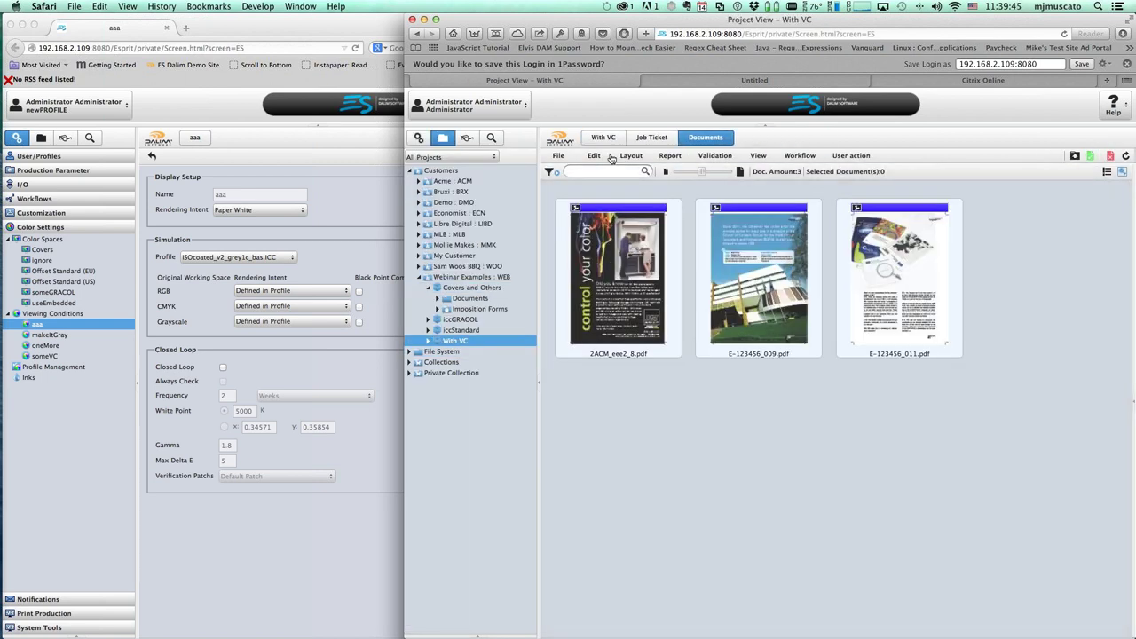
click(473, 105)
click(476, 145)
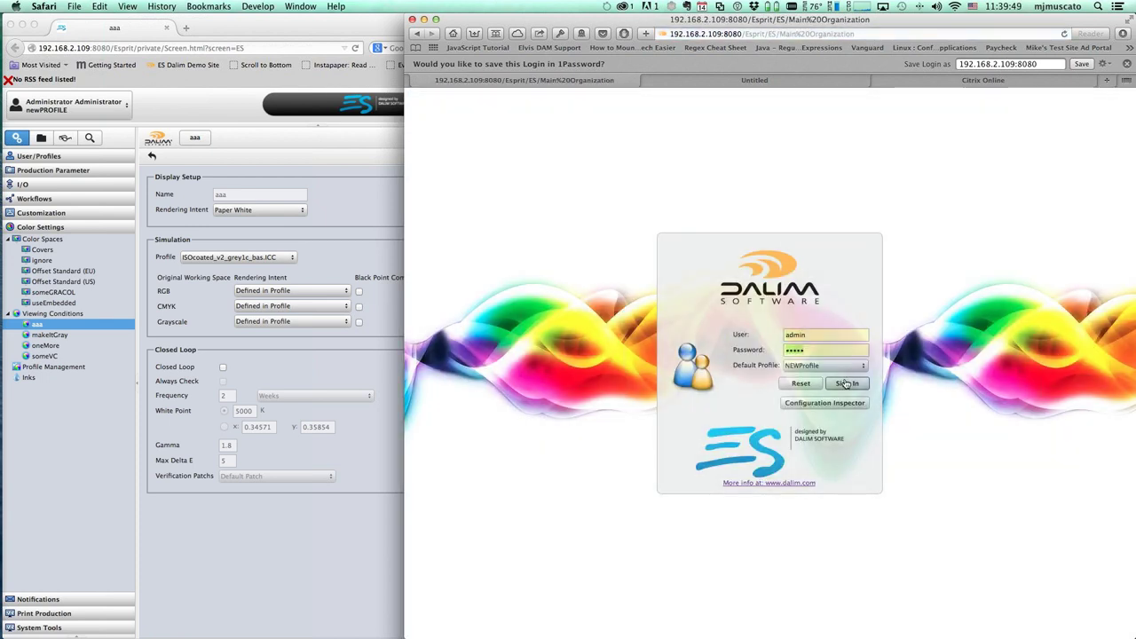
click(847, 382)
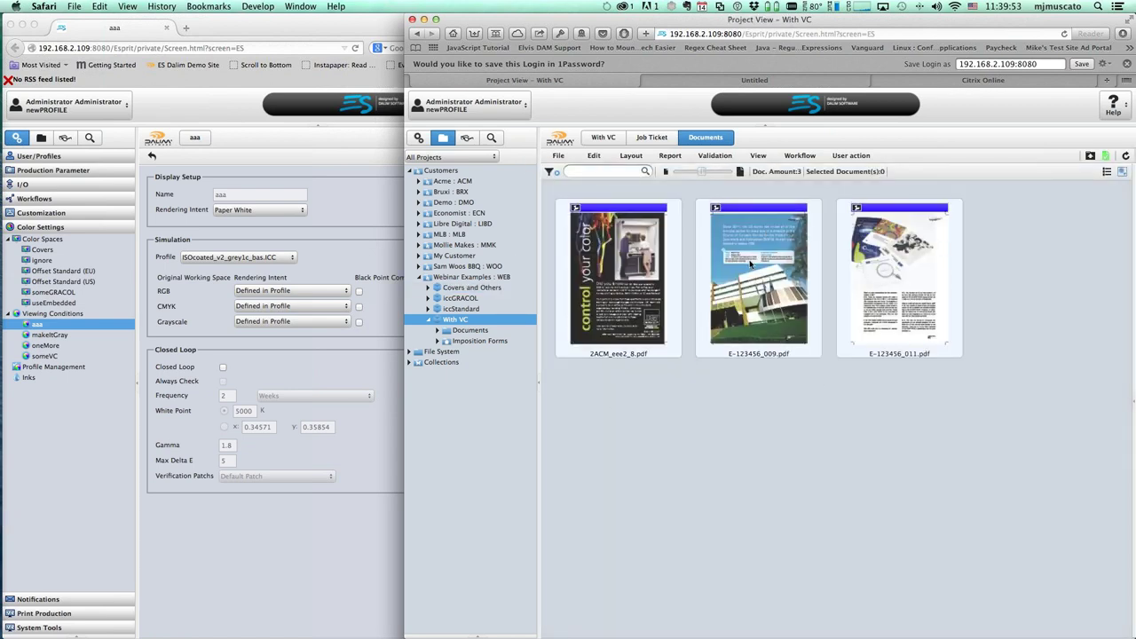
Step: Open E-123456_009.pdf in the viewer and examine its General and Monitor Profile preferences, then return to the project documents
click(750, 264)
double_click(751, 264)
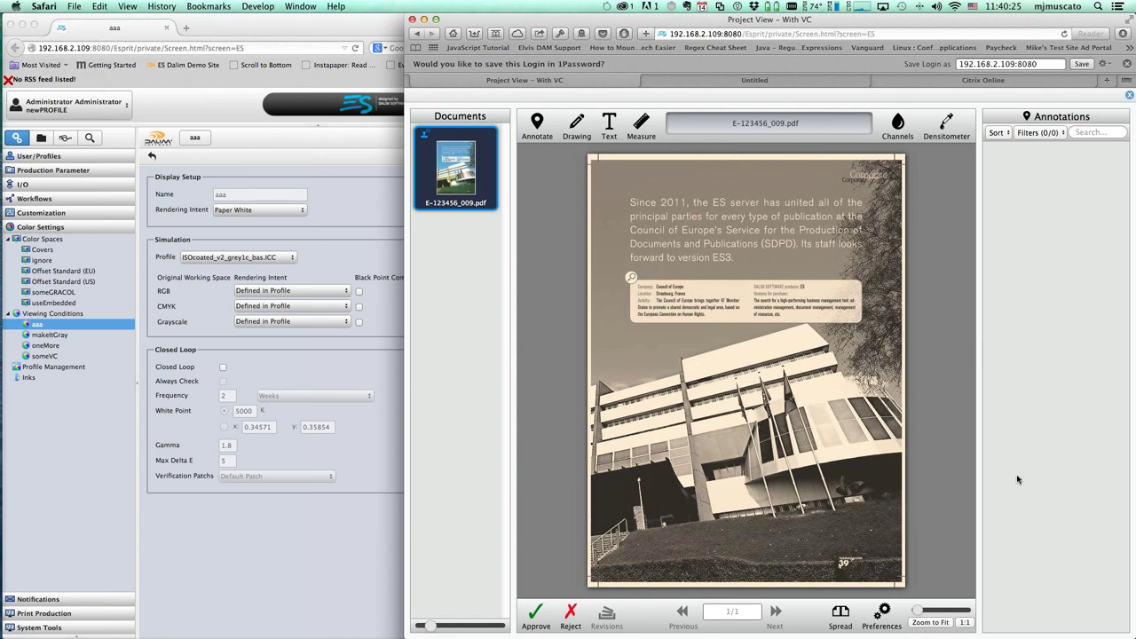
click(884, 616)
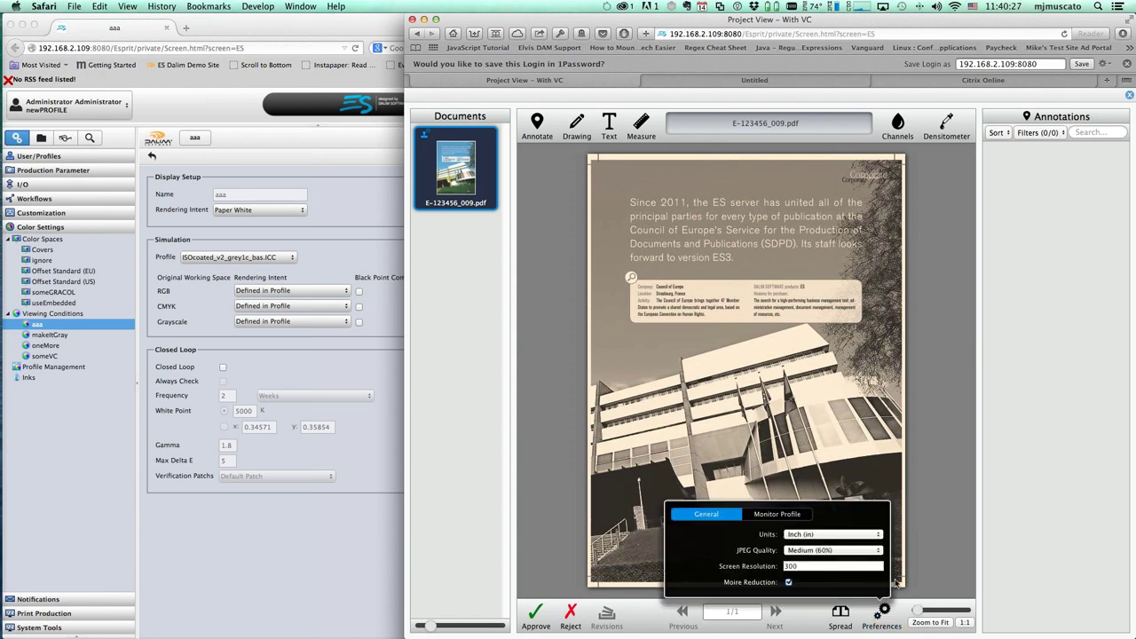
click(777, 514)
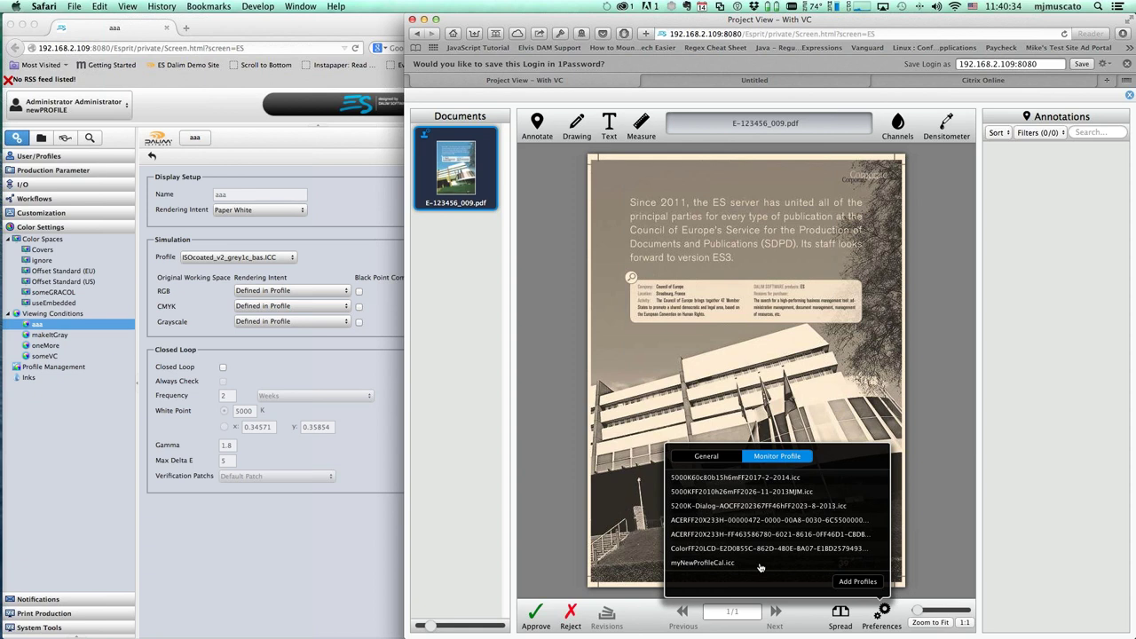
click(707, 457)
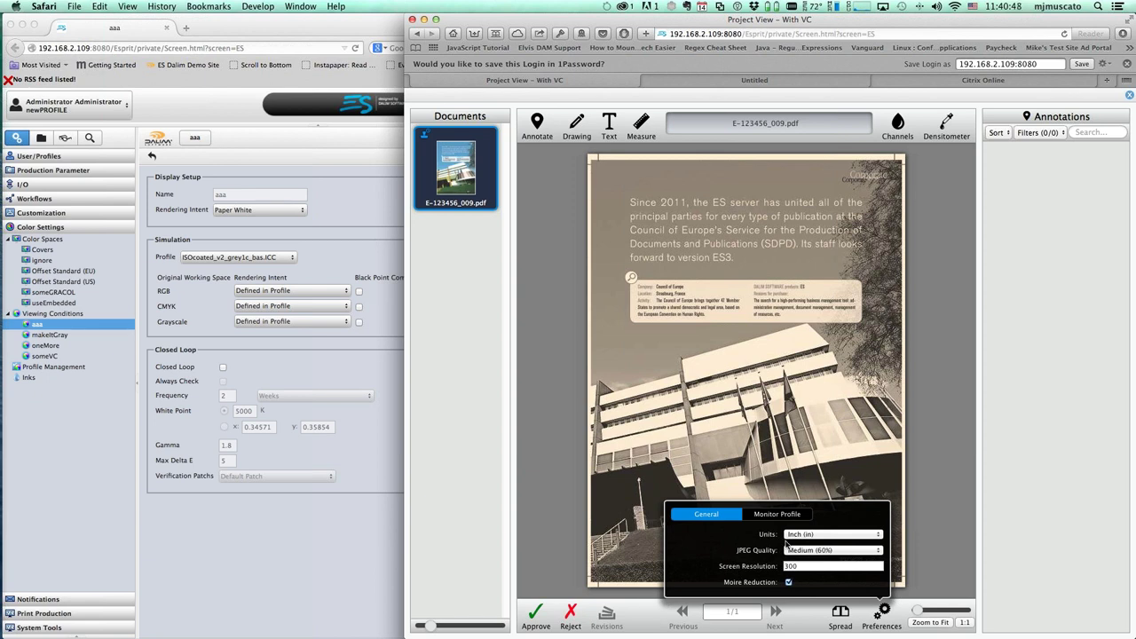
click(881, 615)
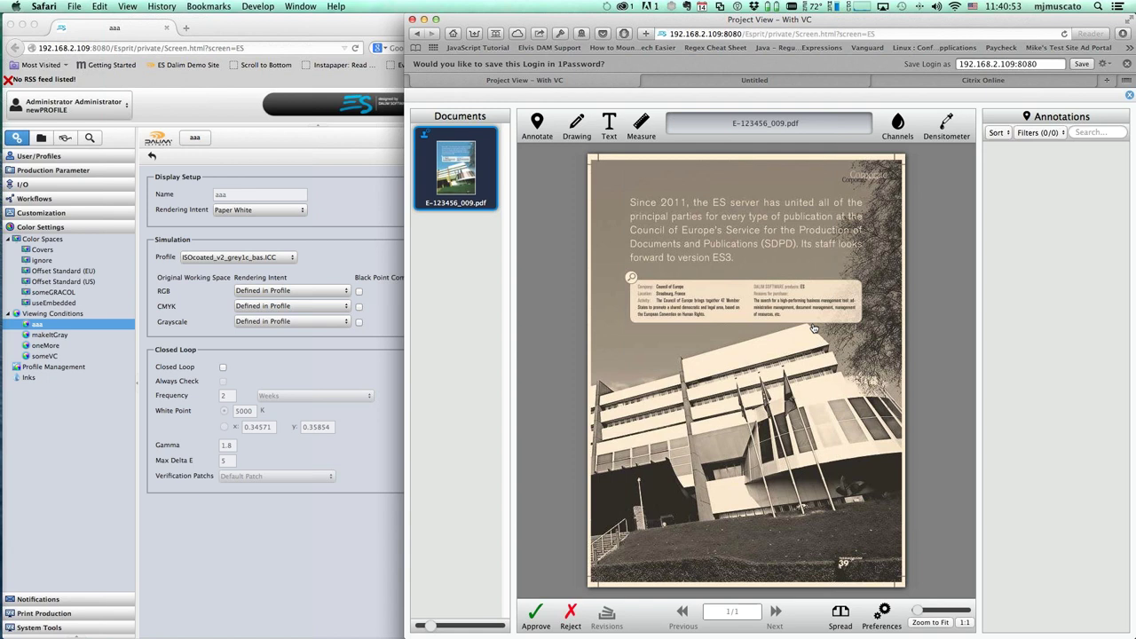
key(Escape)
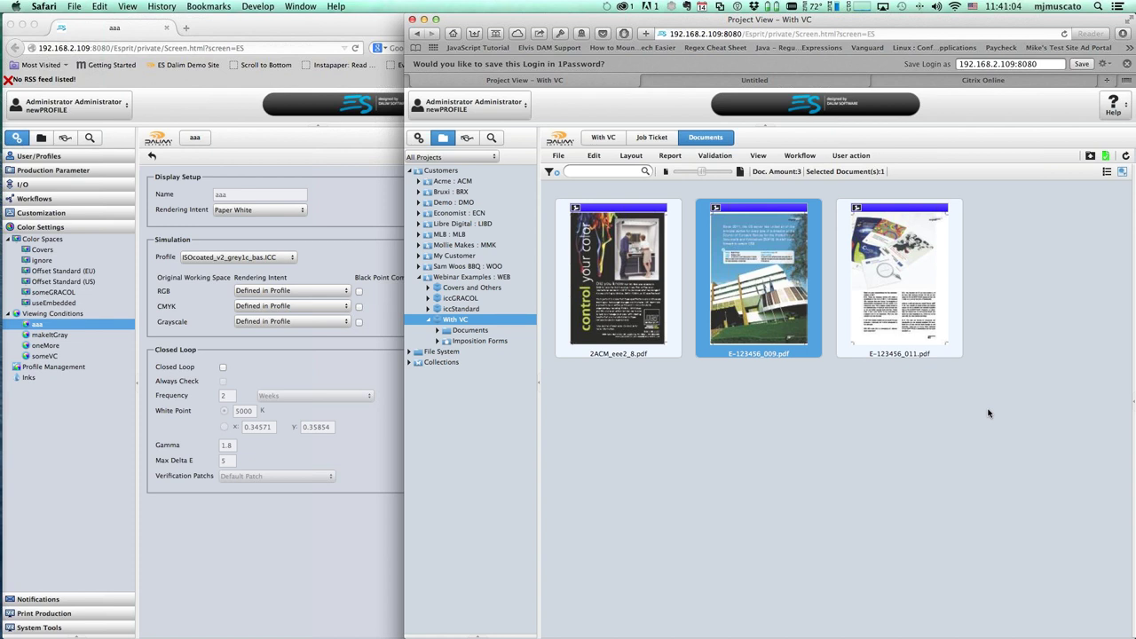
click(955, 428)
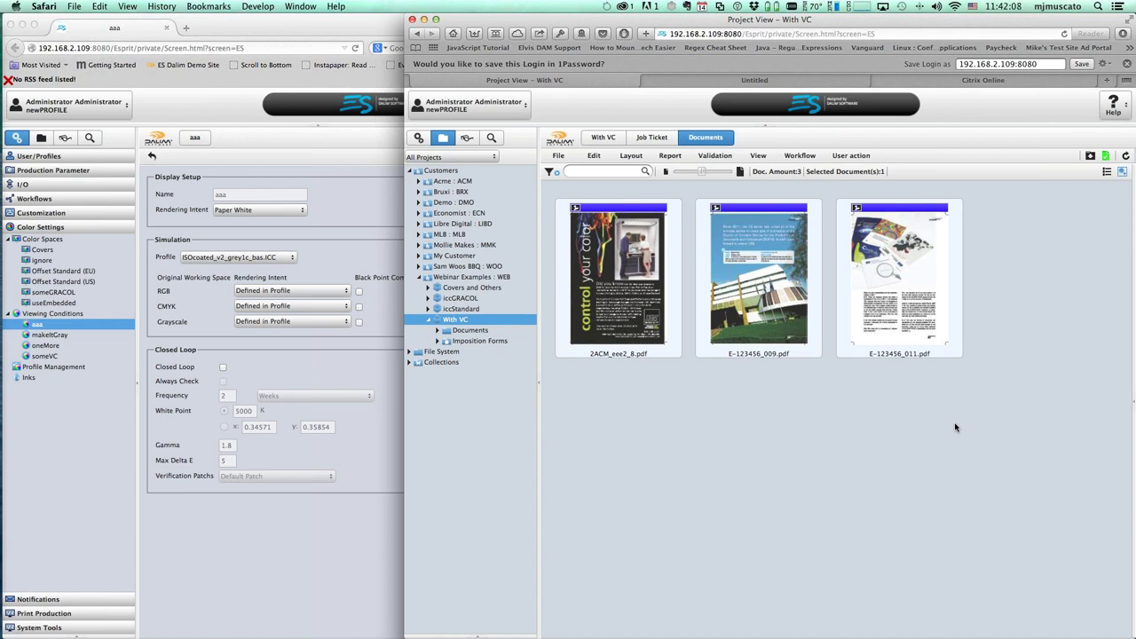
Step: Launch the Editor-7.x application with the system launcher
key(ctrl+space)
text(ed)
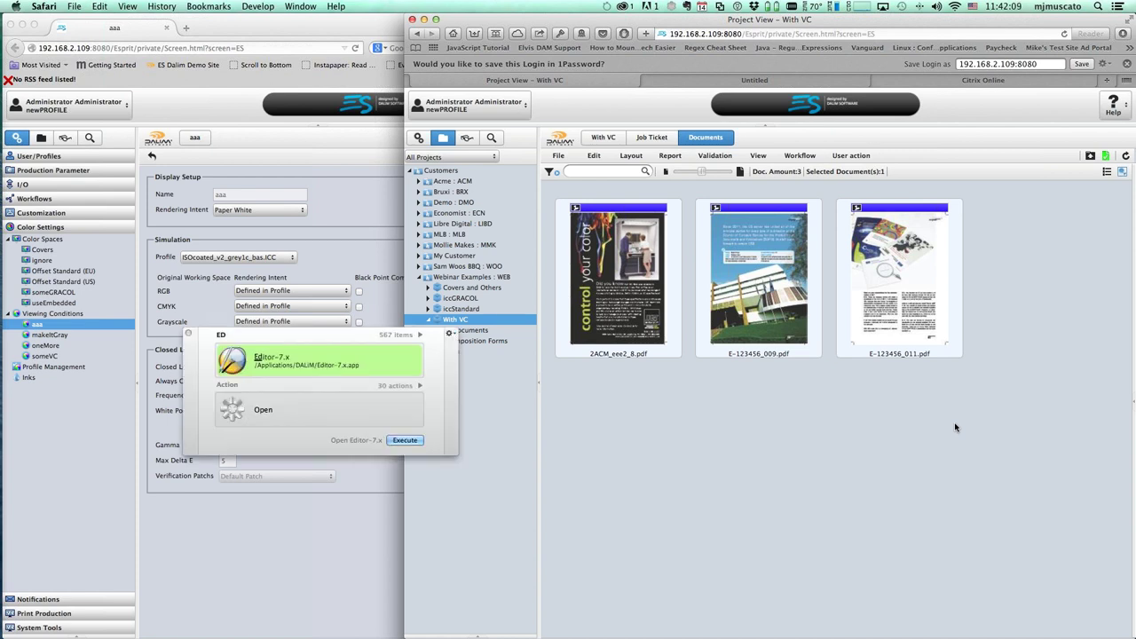
key(Down)
key(Return)
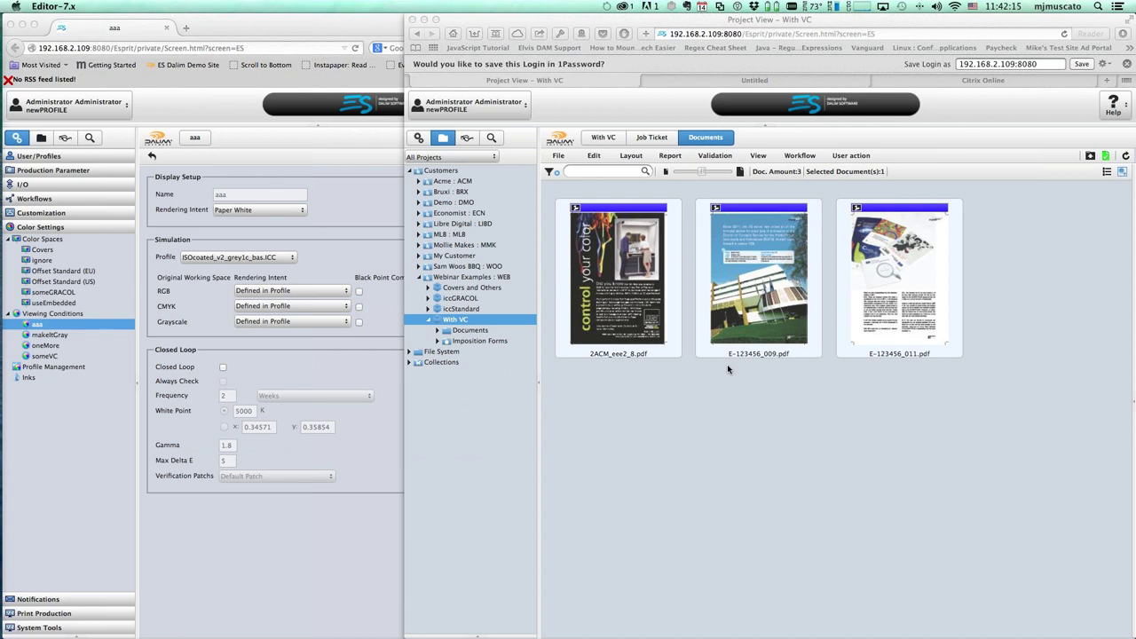
Step: Look through the workflow list from ABBEYCOMP_JDF and open the PsCheck settings from the Inputs tools
mouse_move(728, 368)
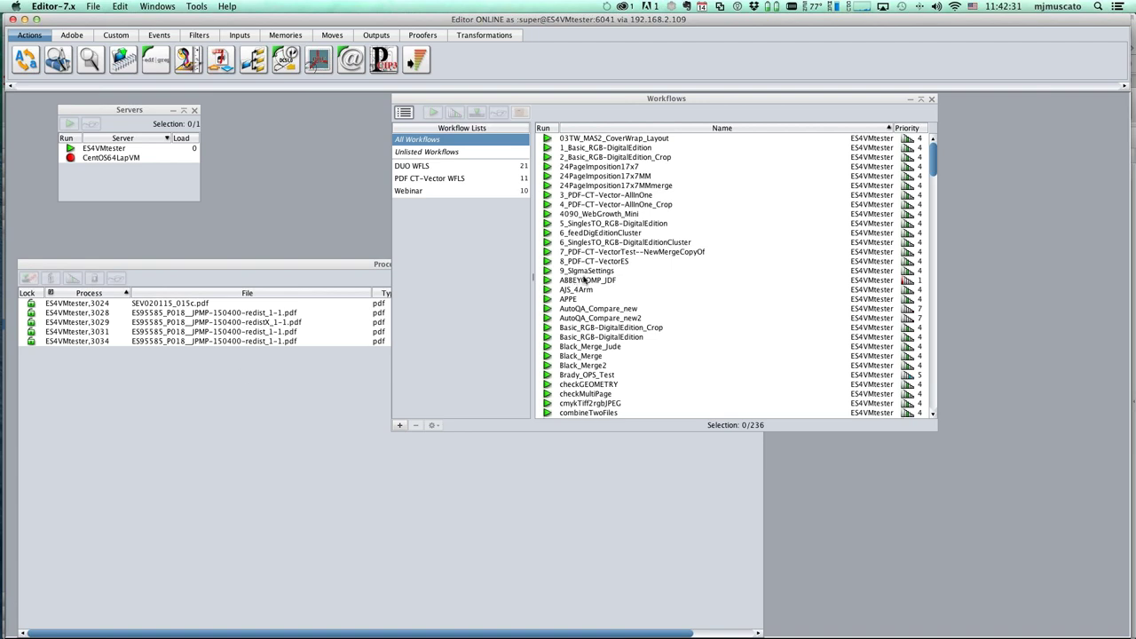
click(694, 281)
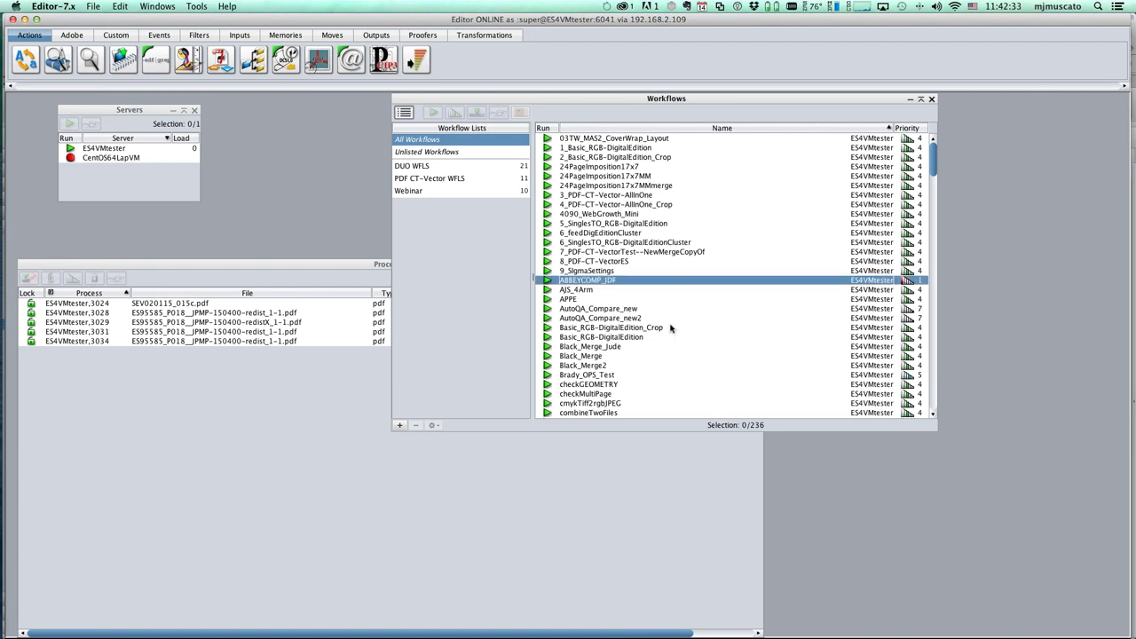
scroll(673, 333, down, 3)
drag(675, 337, 249, 36)
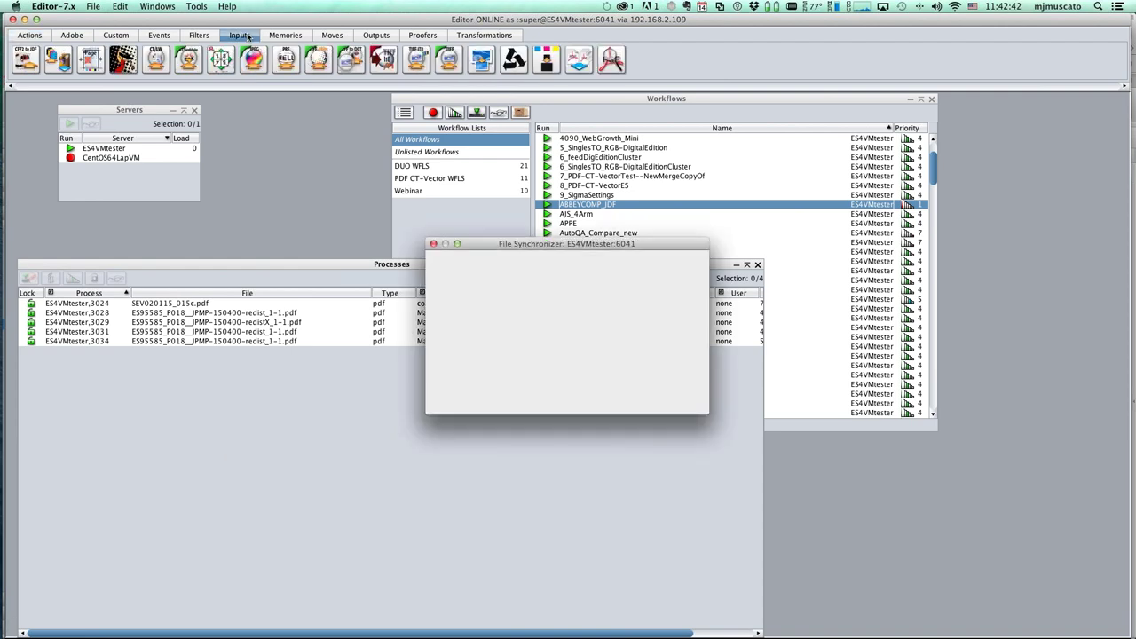
click(619, 394)
drag(613, 58, 474, 345)
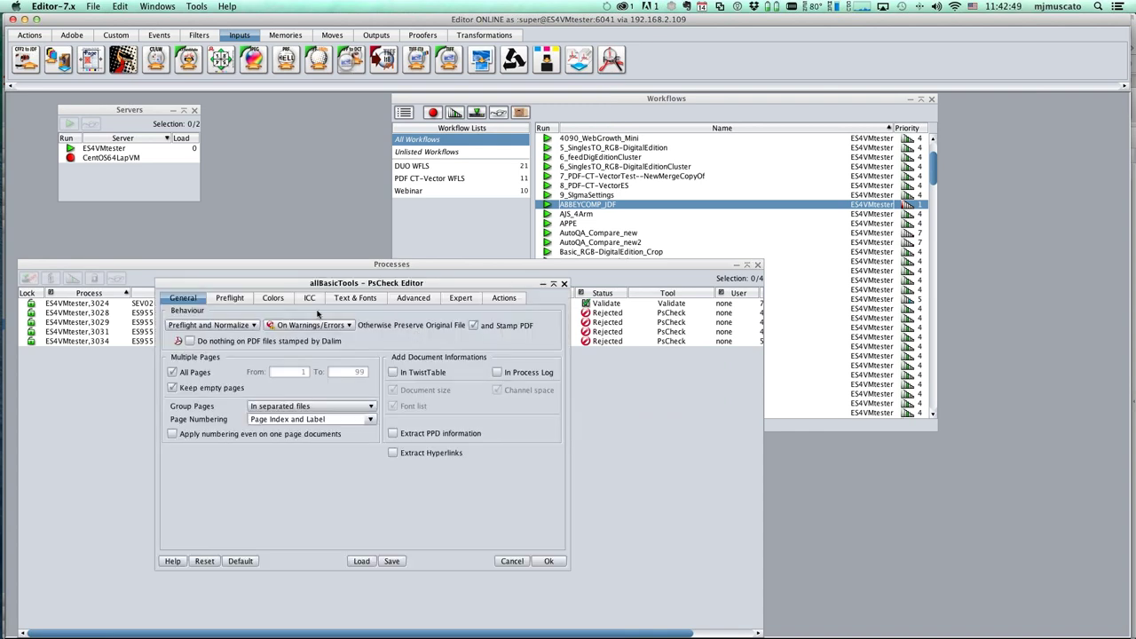
Step: Examine the raster ICC settings of the PsCheck tool, then close its editor without saving
click(308, 302)
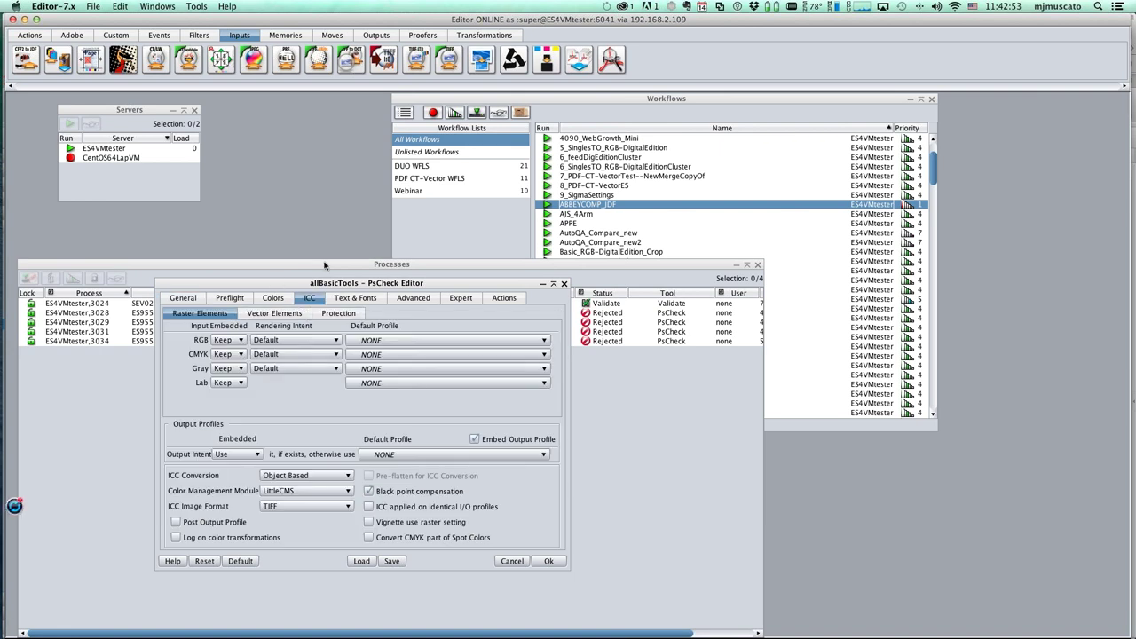
drag(399, 283, 534, 155)
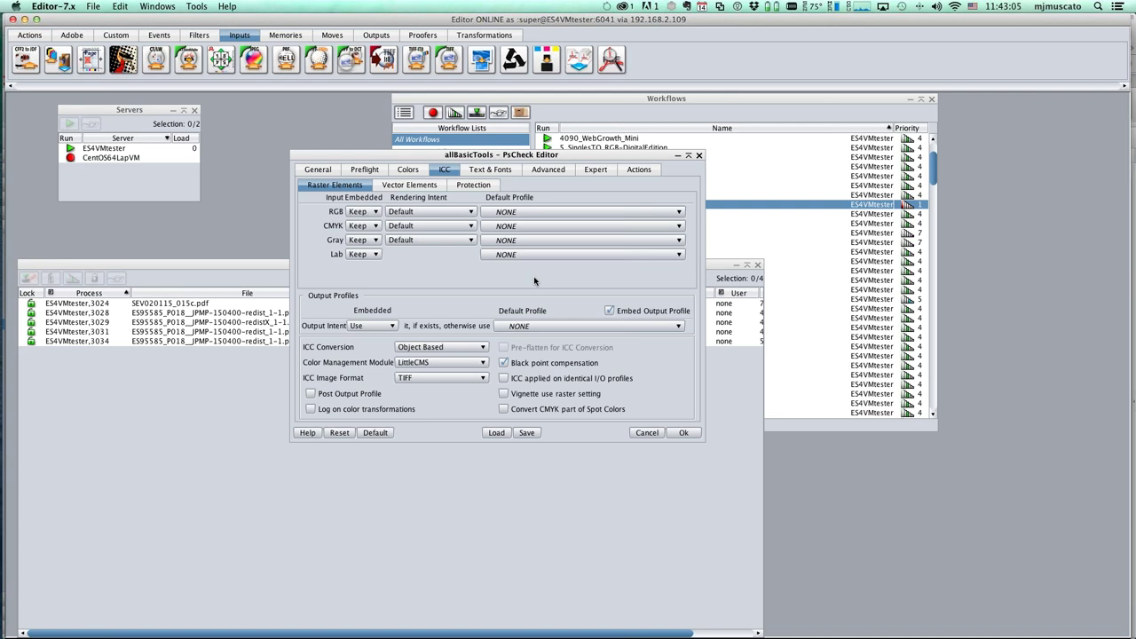
click(647, 432)
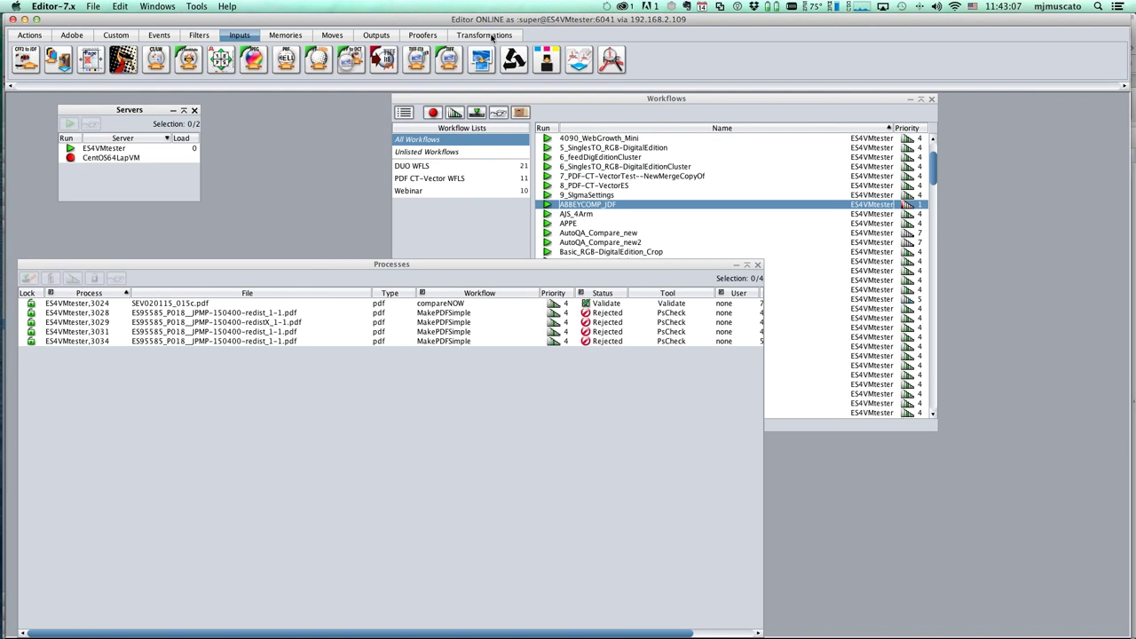
Step: Open the IccConversion settings from the Transformations tools and disable logging on color transformations
click(492, 36)
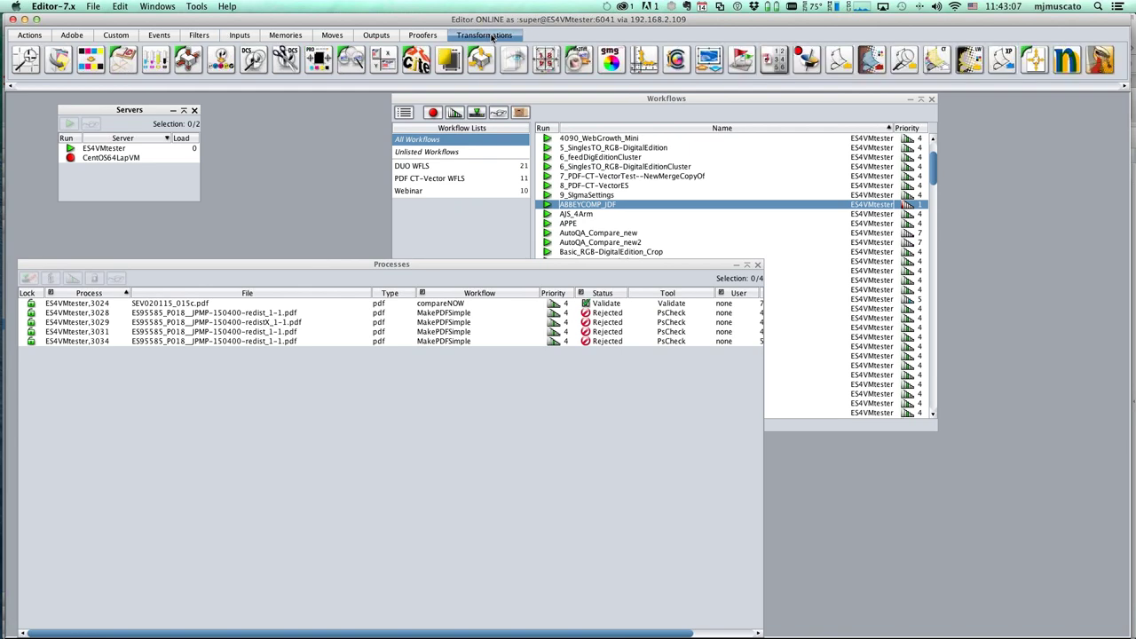
click(677, 60)
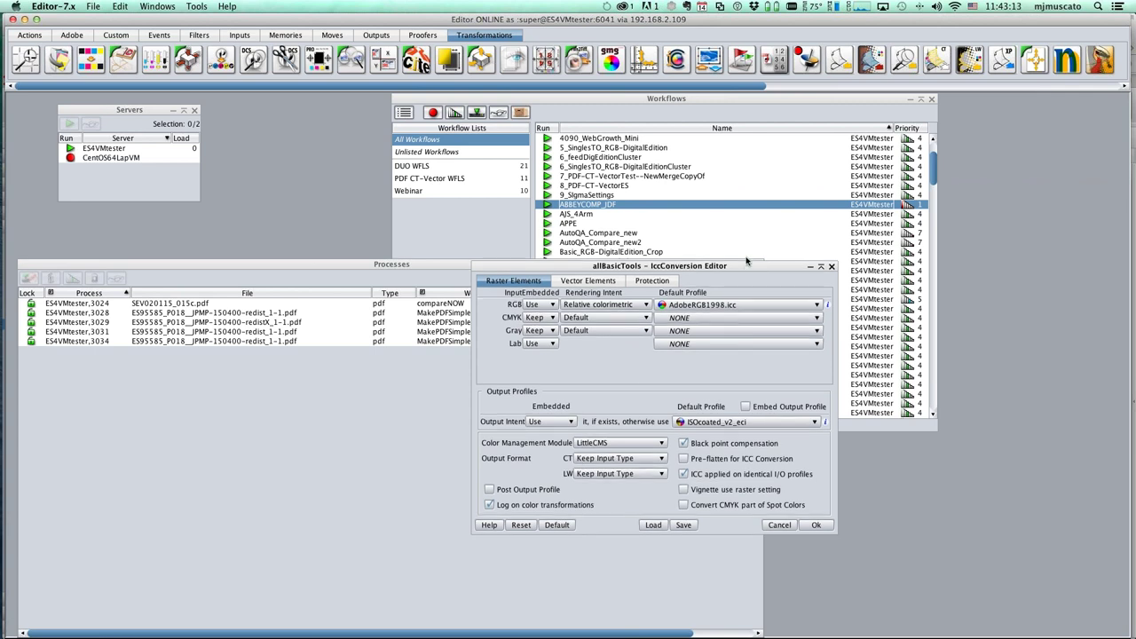
drag(746, 264, 661, 178)
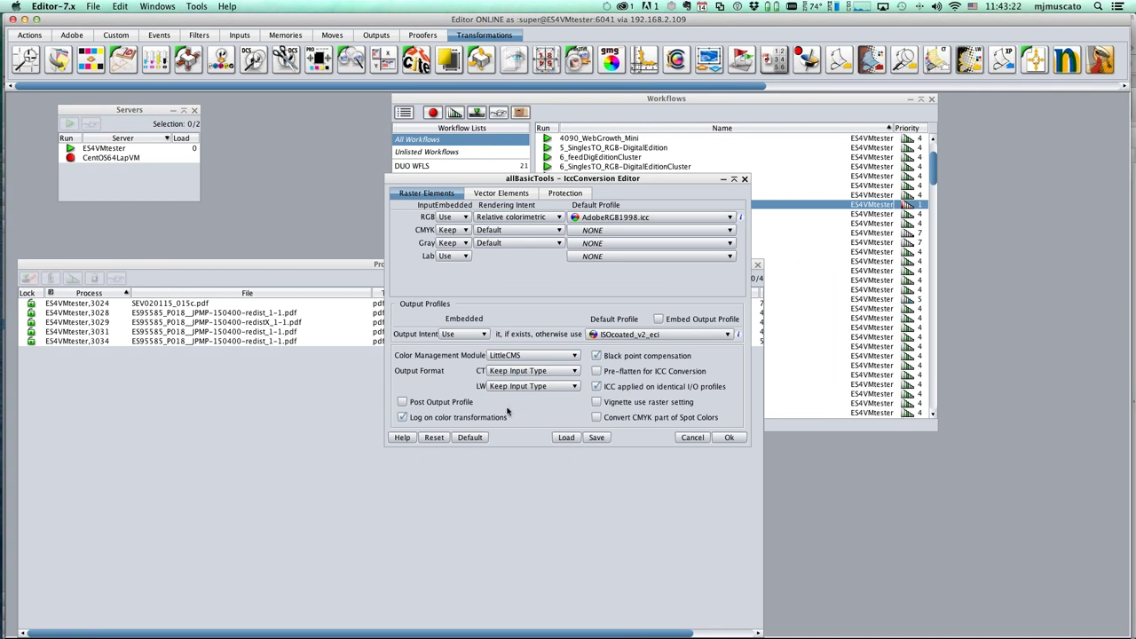
click(404, 417)
drag(607, 180, 601, 197)
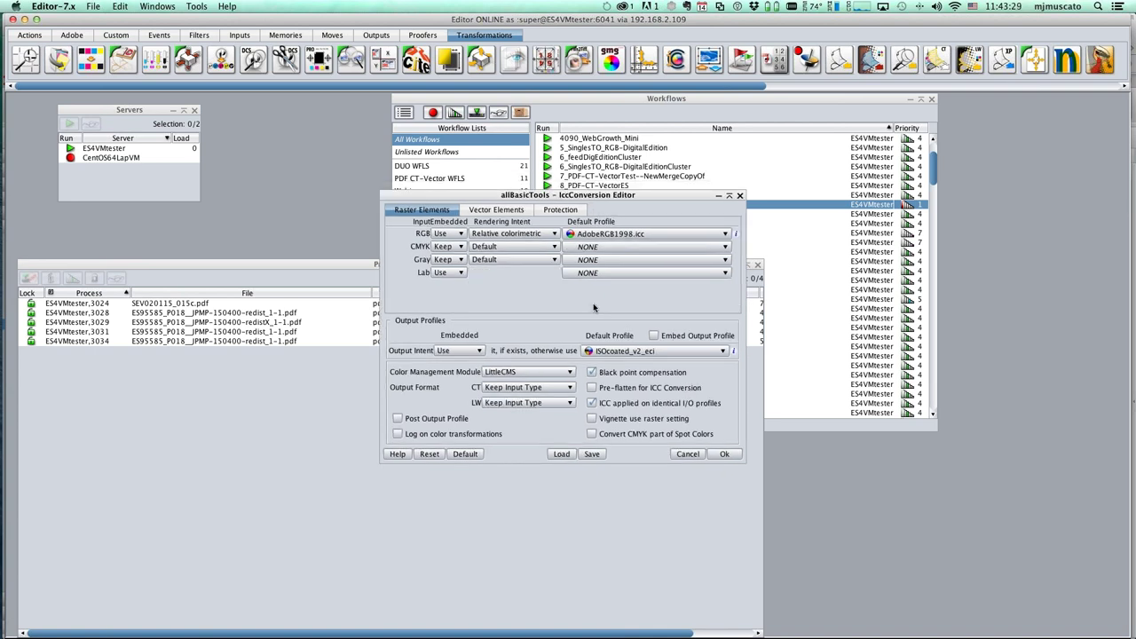
Step: Switch to Firefox to view the Mixed settings of the ignore color space, then return to Editor-7.x
key(super+Tab)
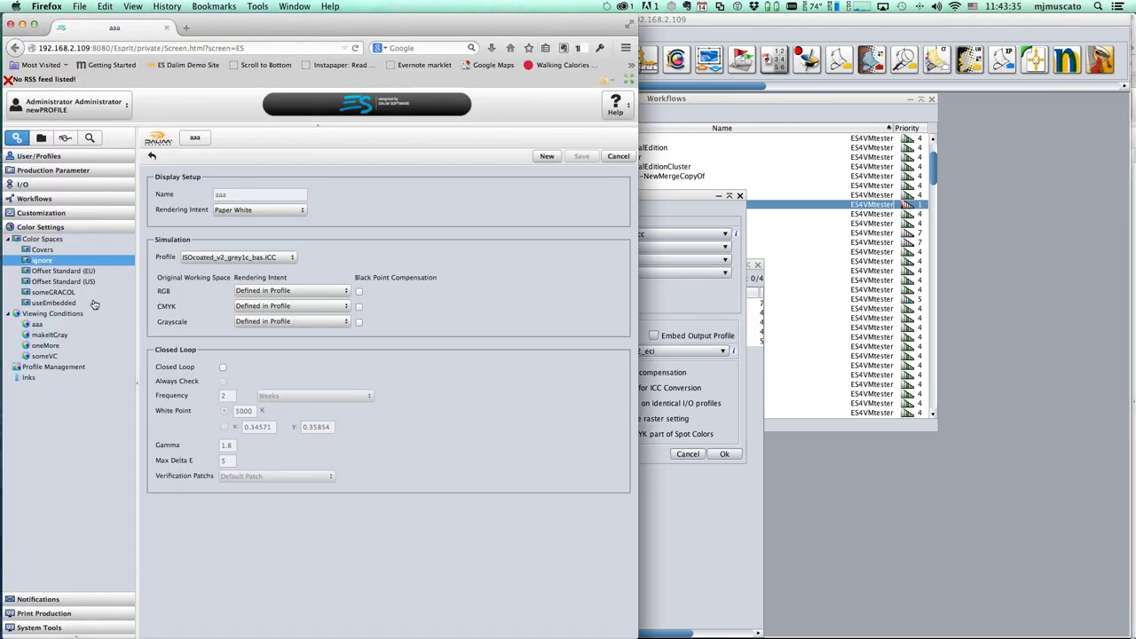
click(201, 177)
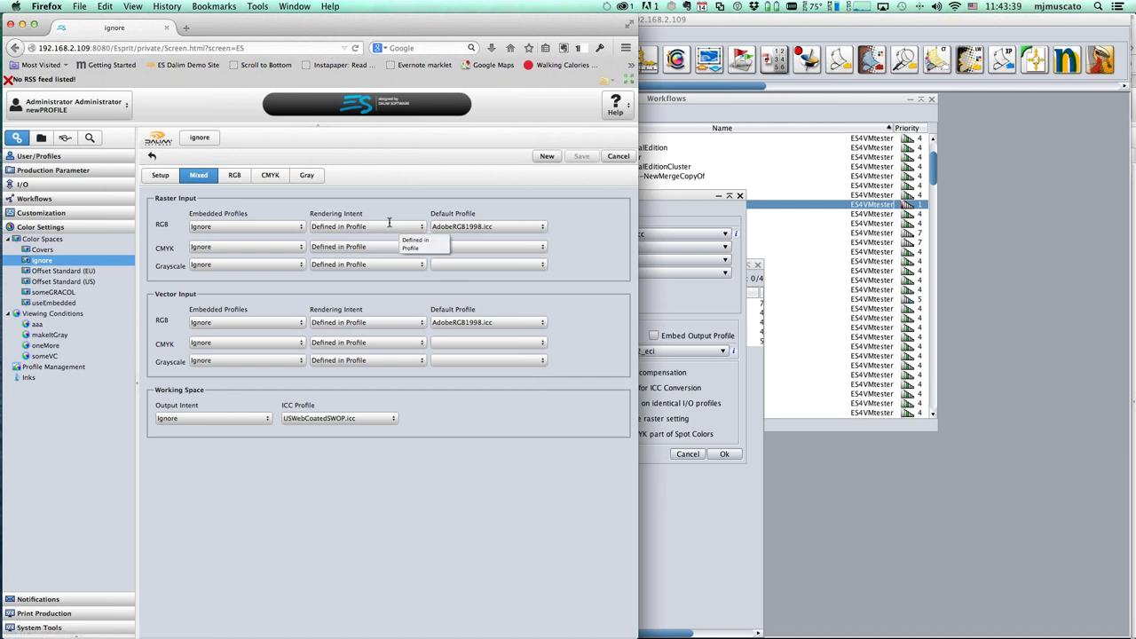
key(super+Tab)
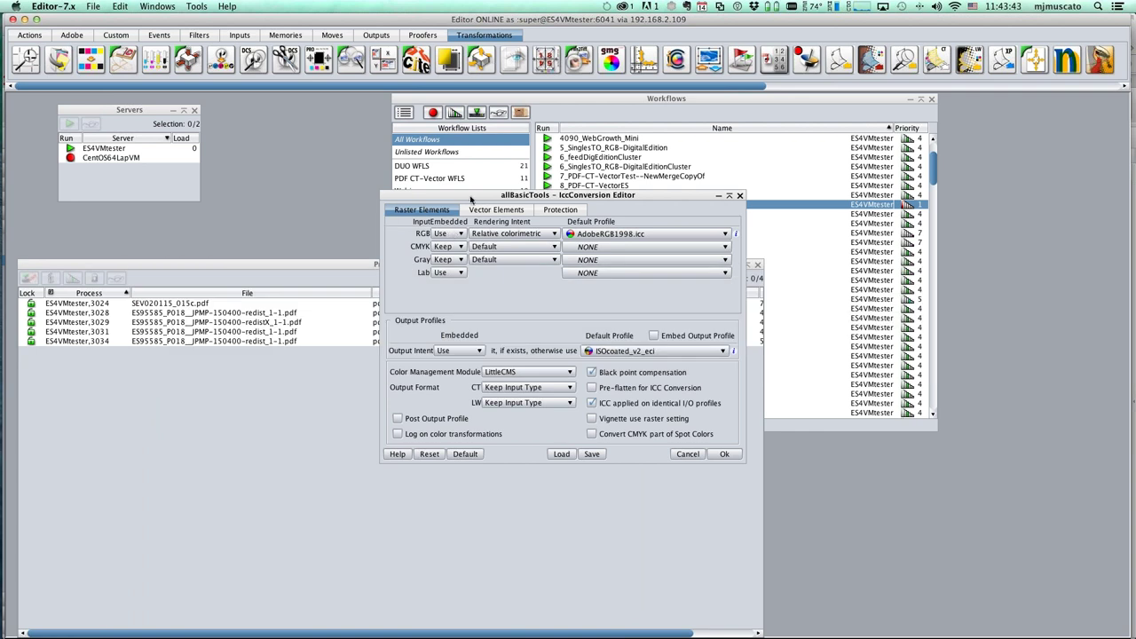
Step: Set the raster RGB embedded profile handling to Ignore and compare it with the ignore color space in Firefox
click(460, 246)
click(456, 246)
key(super+Tab)
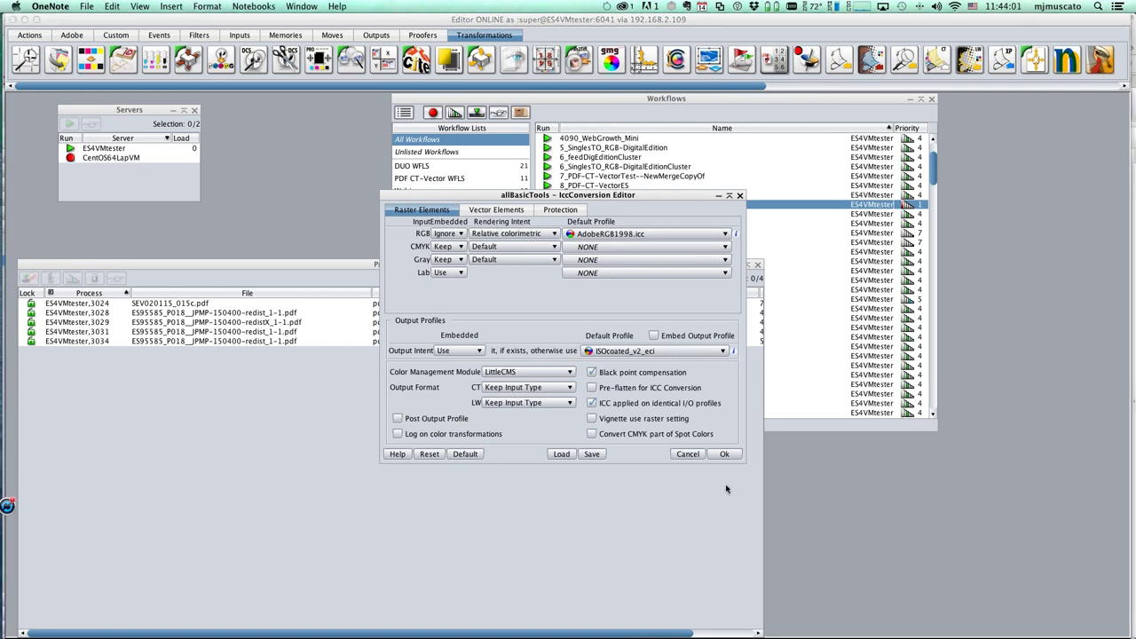
key(super+Tab)
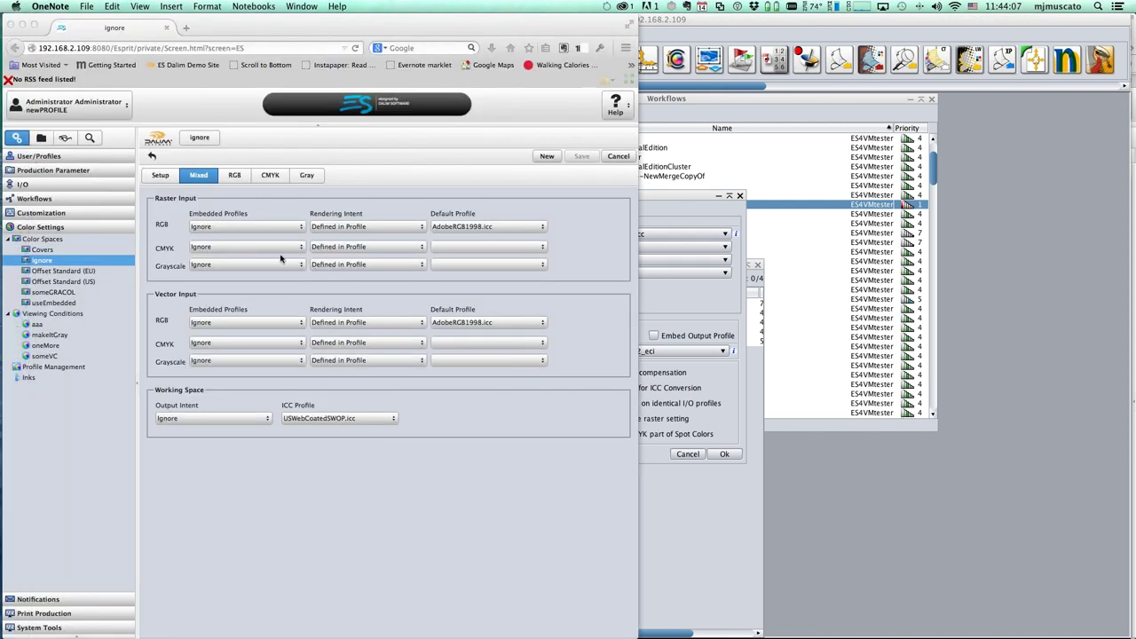
click(684, 299)
Step: Examine the vector, raster and protection settings of IccConversion, then close its editor without saving
click(506, 210)
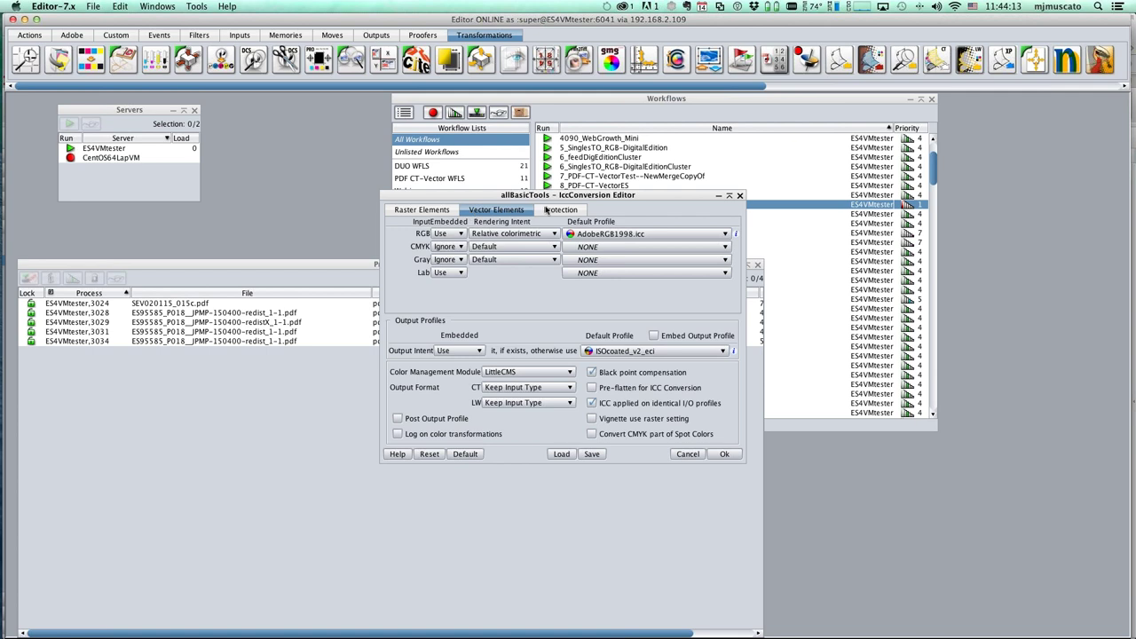
click(431, 213)
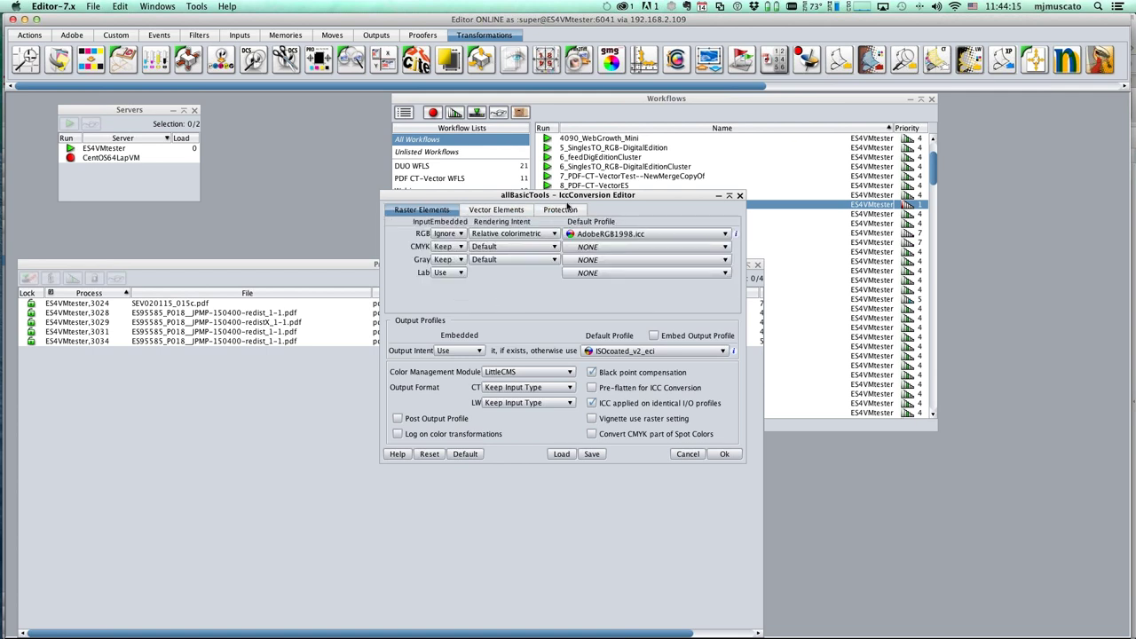
click(562, 209)
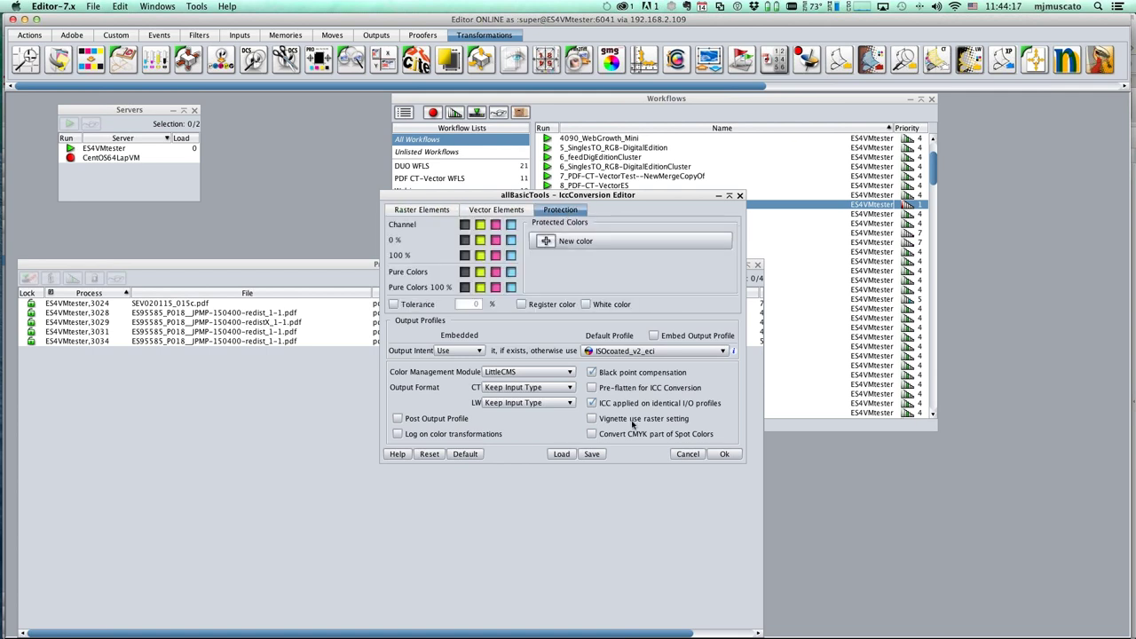
click(441, 215)
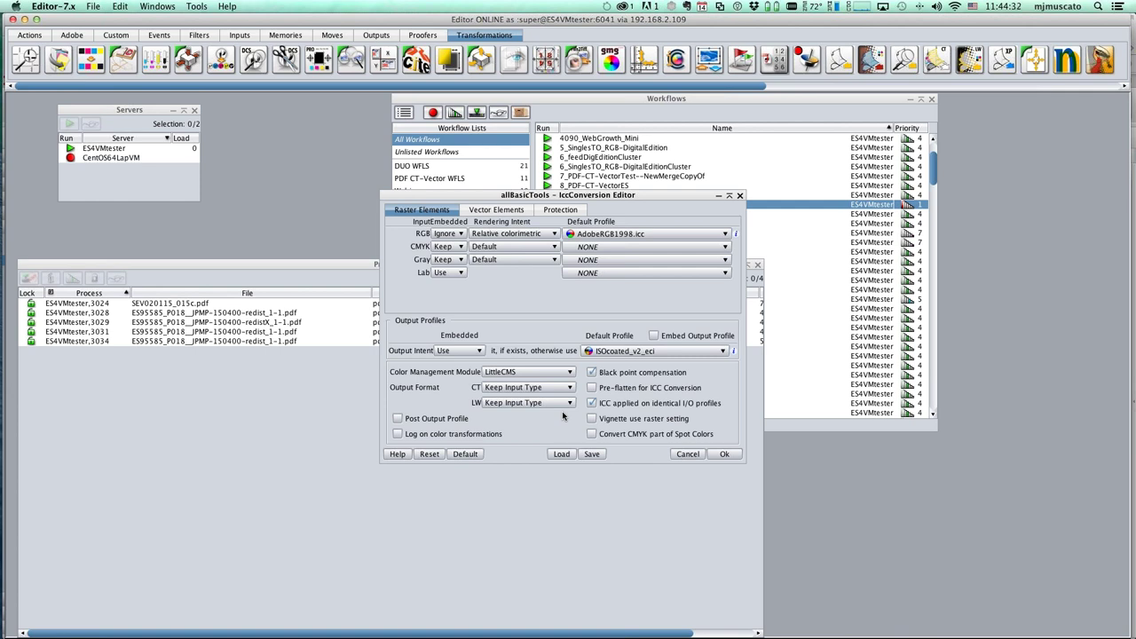
drag(593, 197, 552, 218)
click(649, 475)
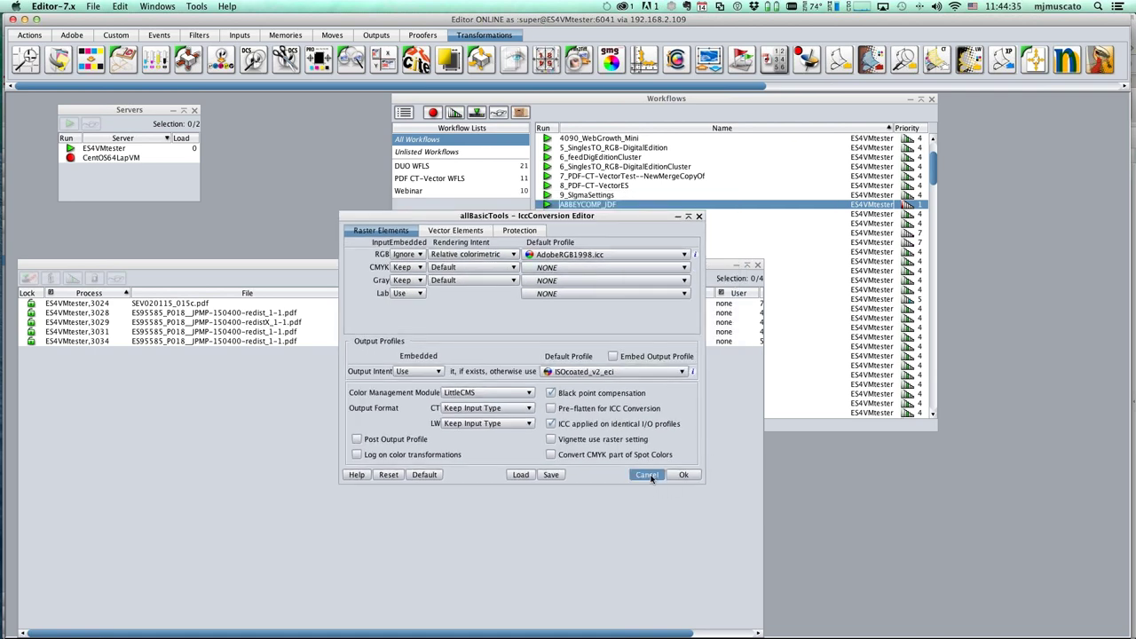
Step: Compare the ignore color space in Firefox, the With VC project documents in Safari and the workflow windows in Editor-7.x
key(super+Tab)
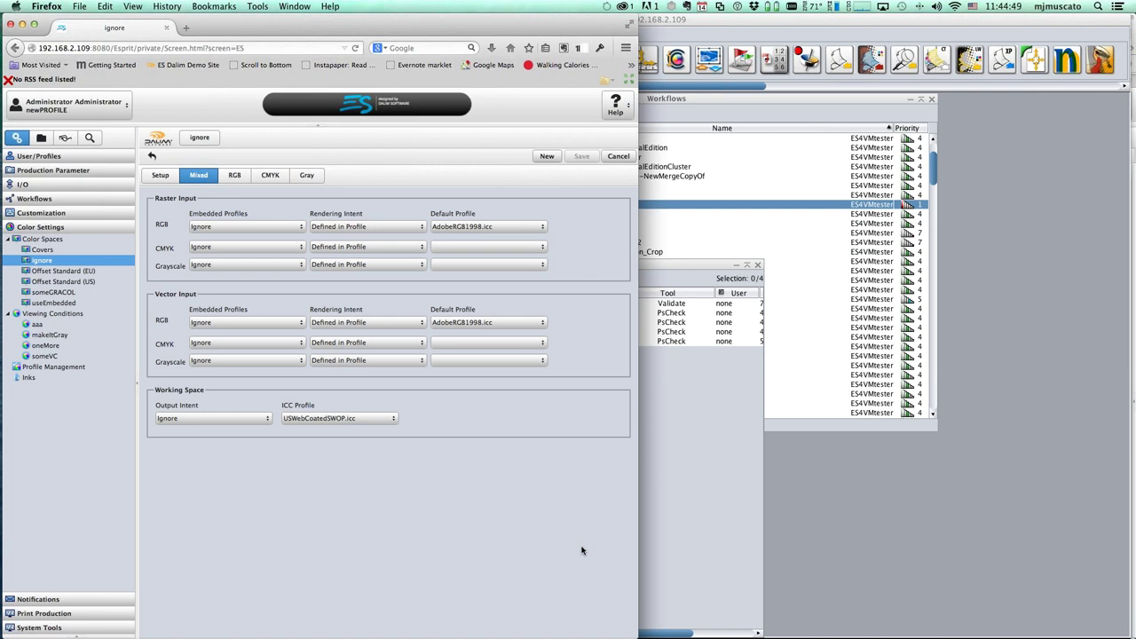
key(super+Tab)
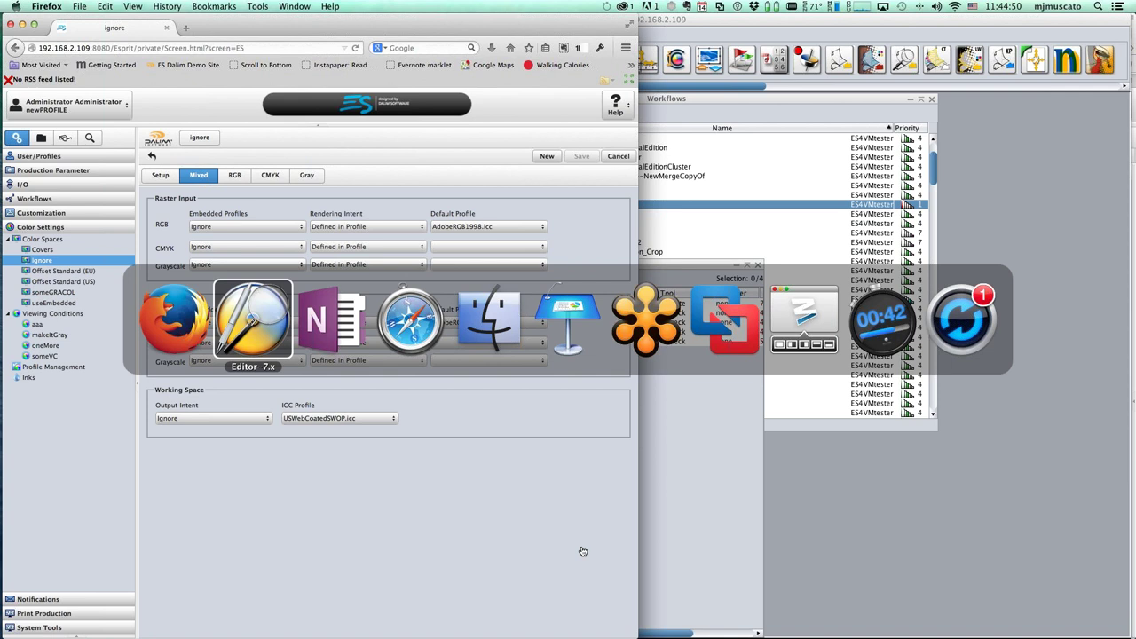
key(super+Tab)
key(super+Tab)
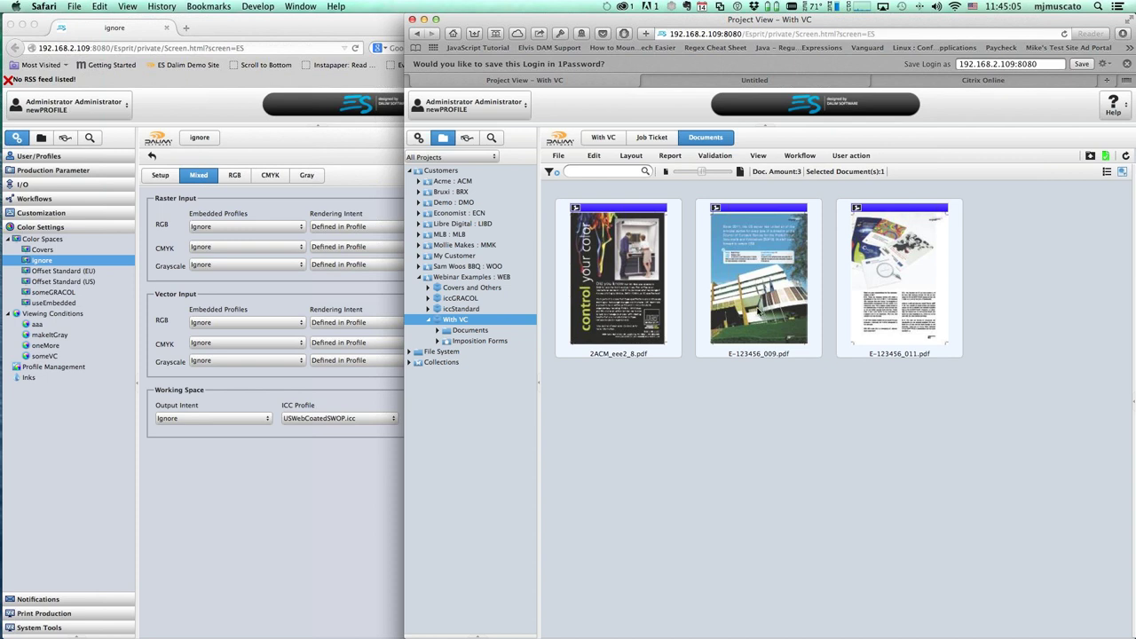
mouse_move(755, 313)
click(274, 554)
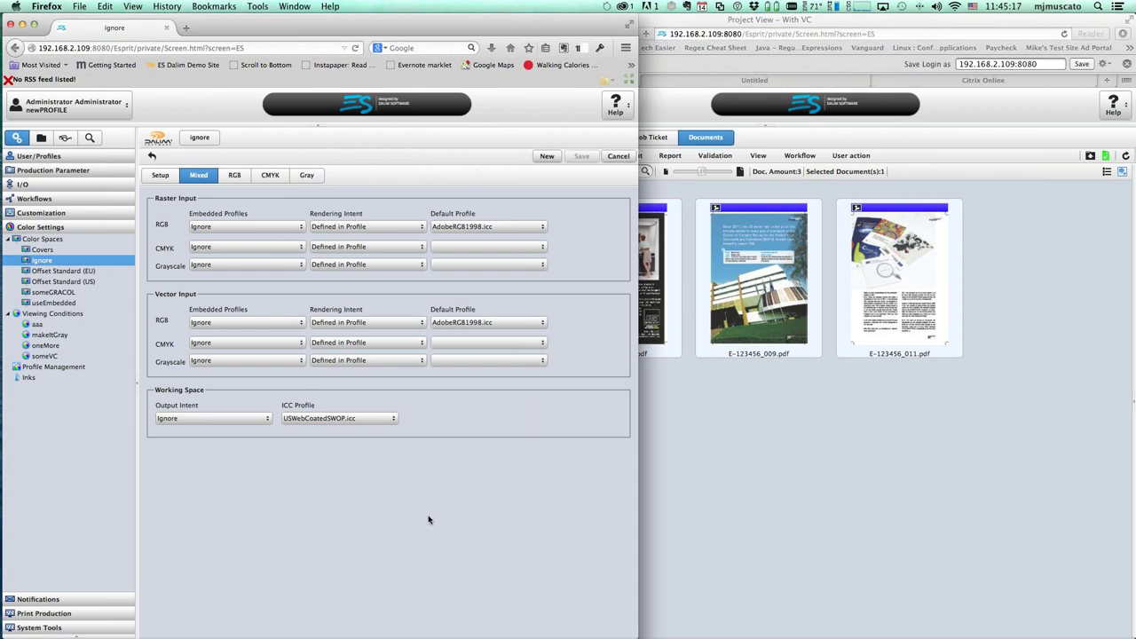
key(super+Tab)
key(super+Tab)
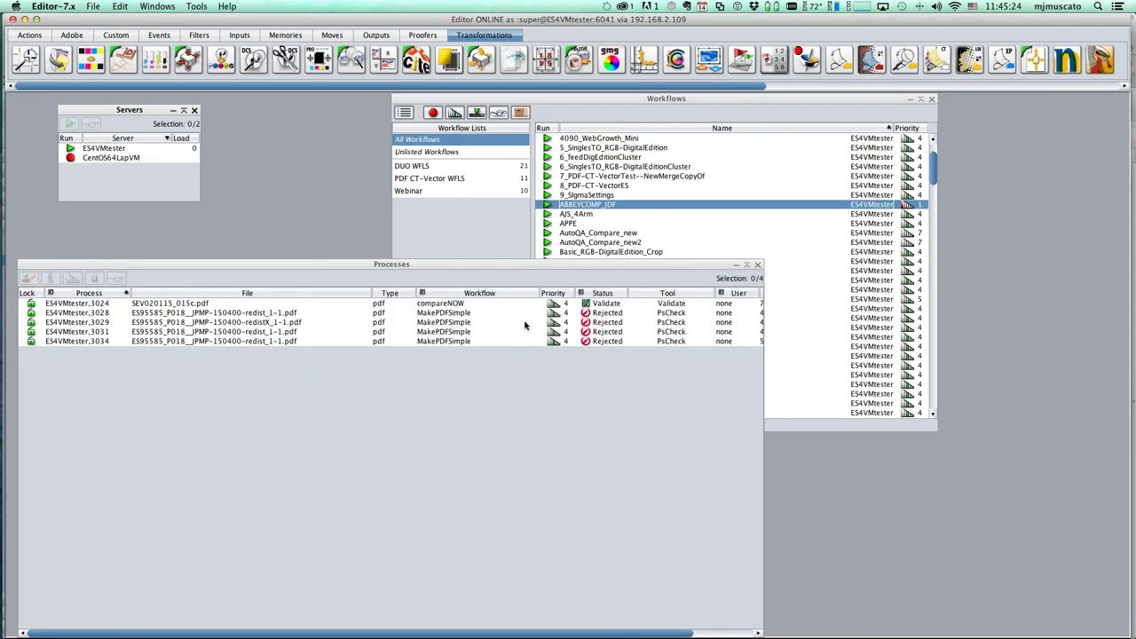
key(super+Tab)
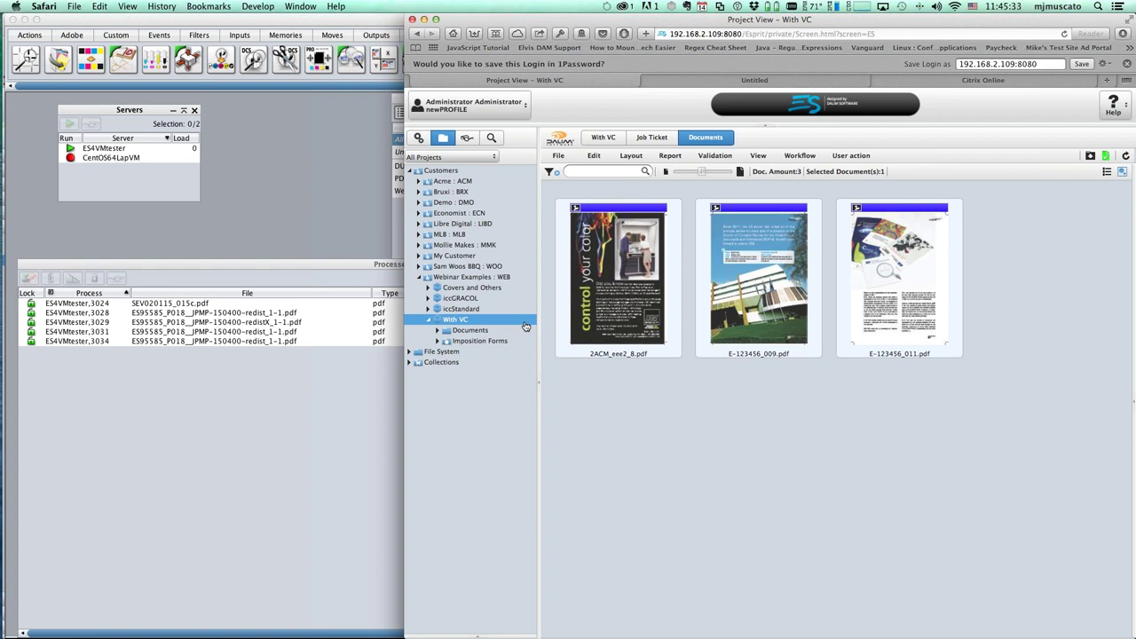
Step: Reopen the IccConversion settings in Editor-7.x and set the raster RGB rendering intent to Default, with embedded profiles on Use
key(super+Tab)
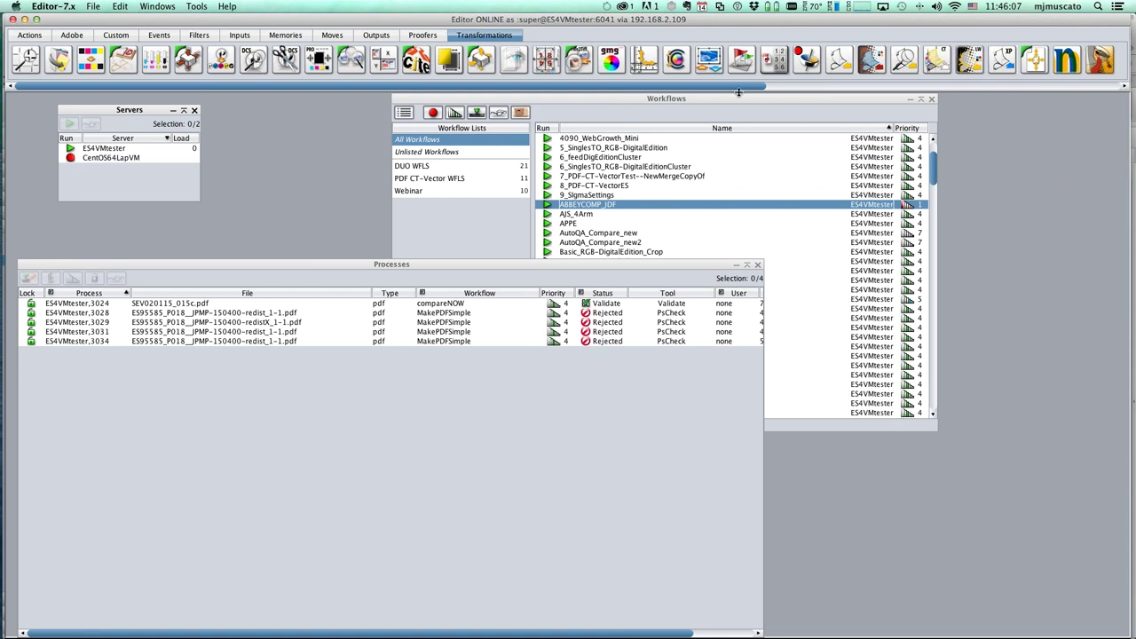
click(676, 63)
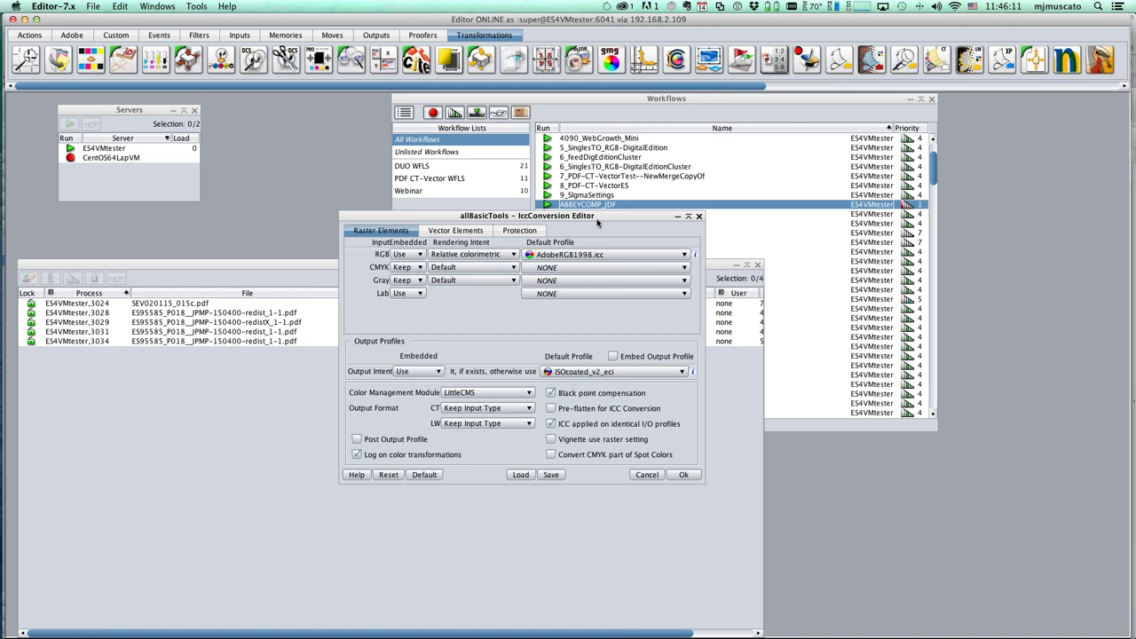
drag(597, 220, 598, 227)
click(515, 262)
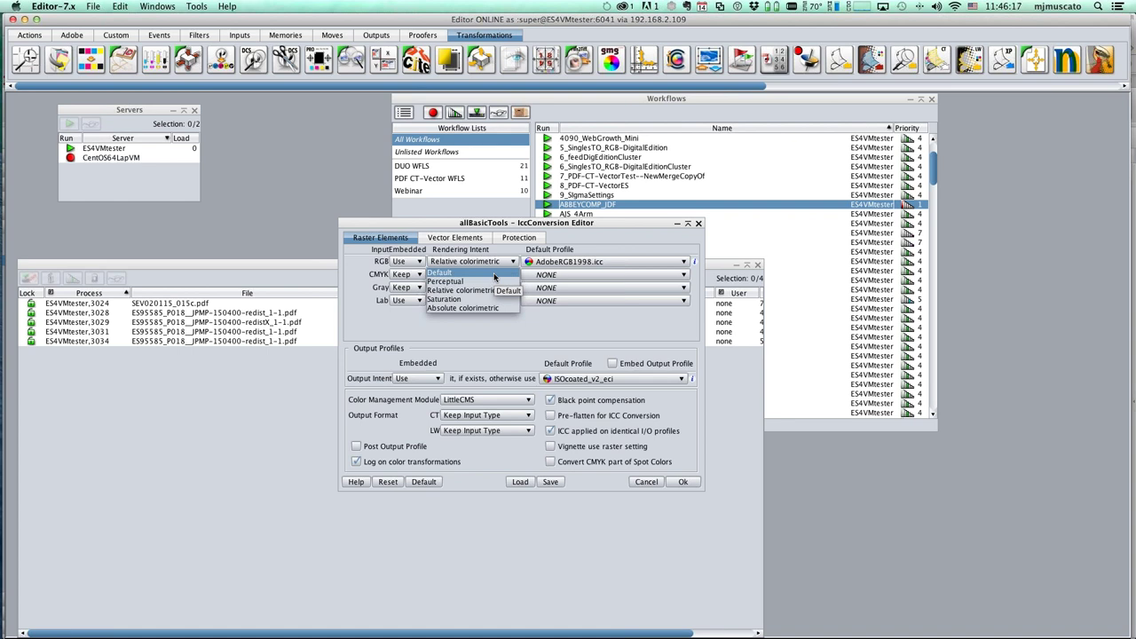
click(494, 274)
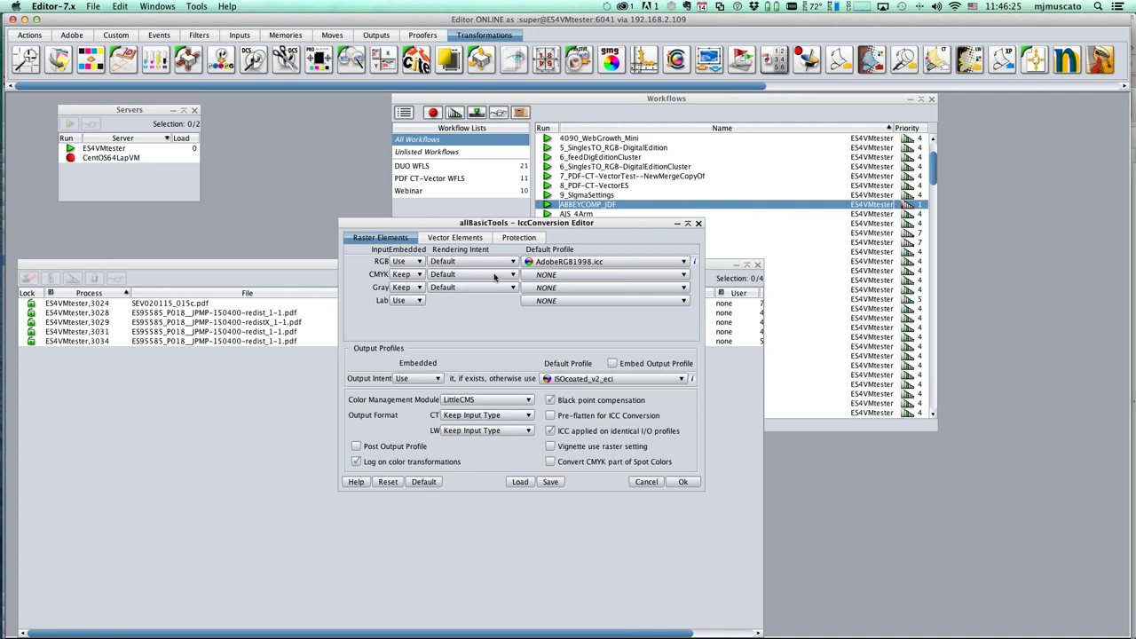
click(418, 263)
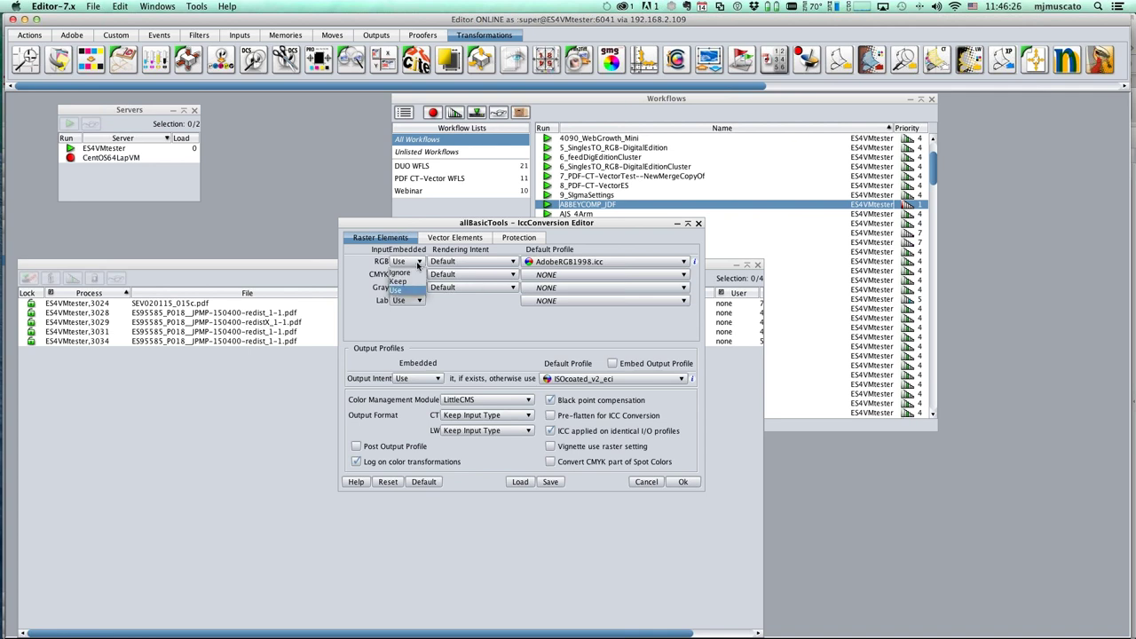
click(418, 290)
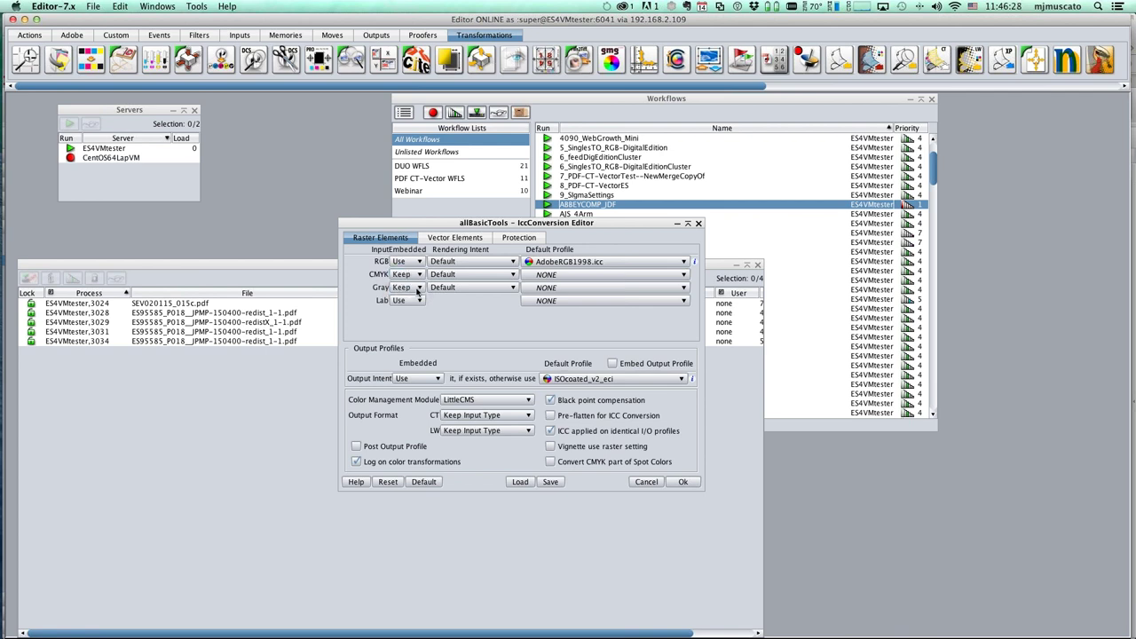
Step: Switch to Firefox and examine the raster RGB rendering intent choices of the ignore color space, keeping Defined in Profile, and compare with Editor-7.x
key(super+Tab)
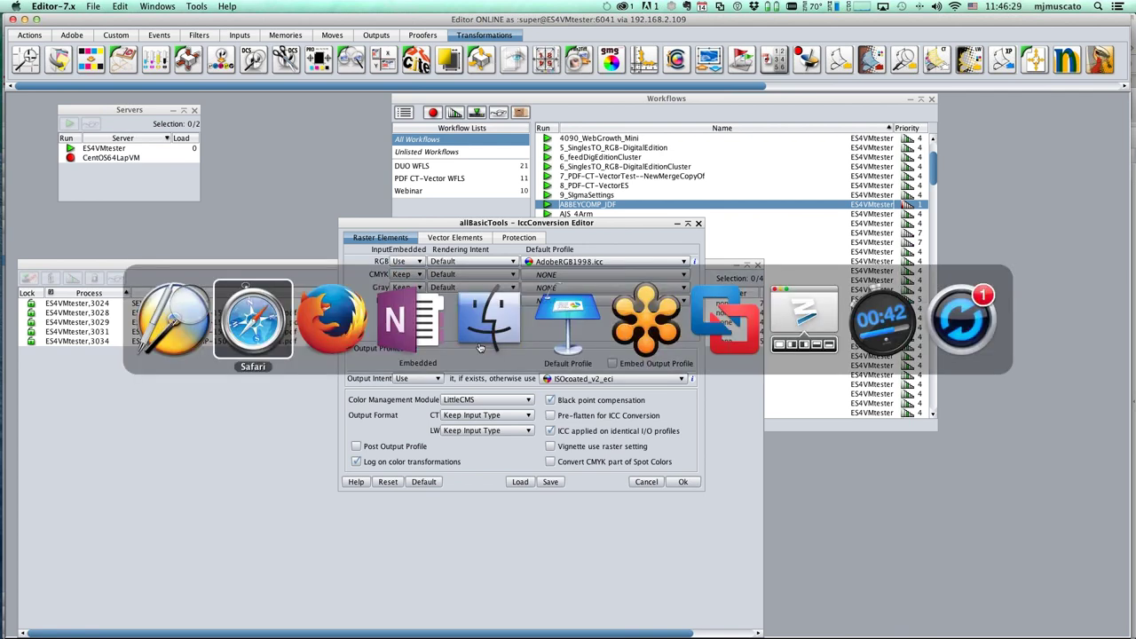
key(super+Tab)
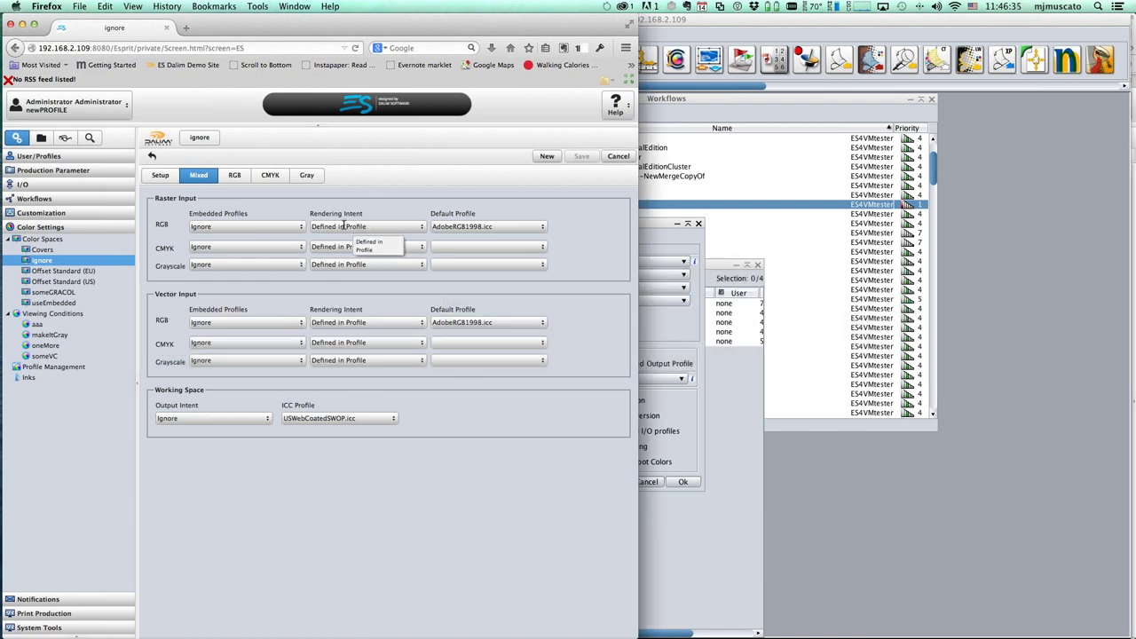
click(424, 230)
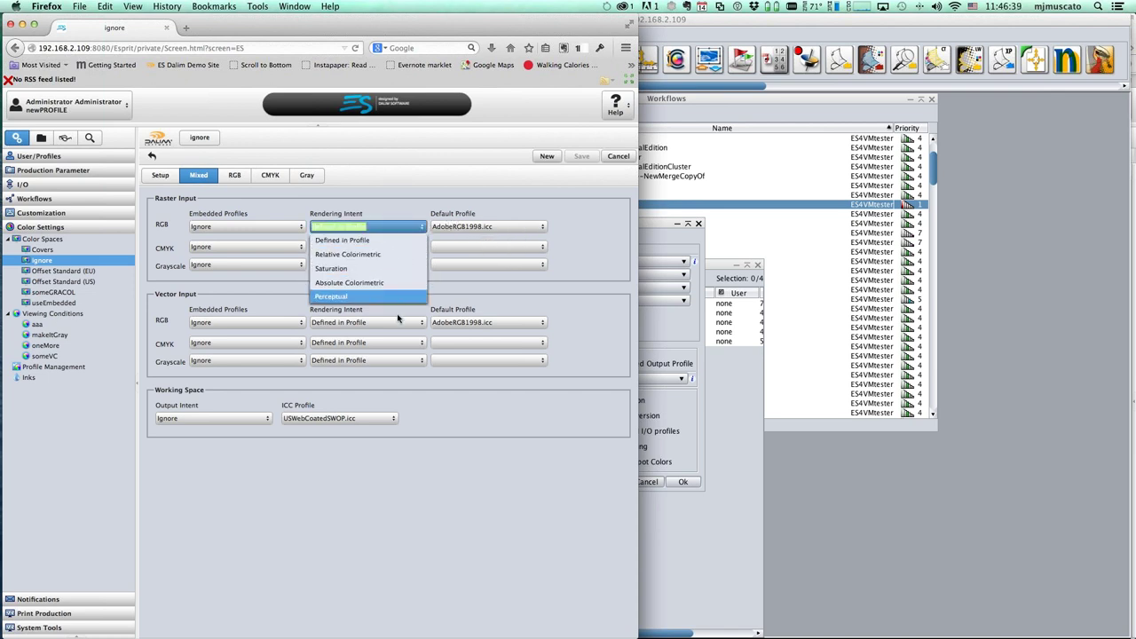
click(379, 241)
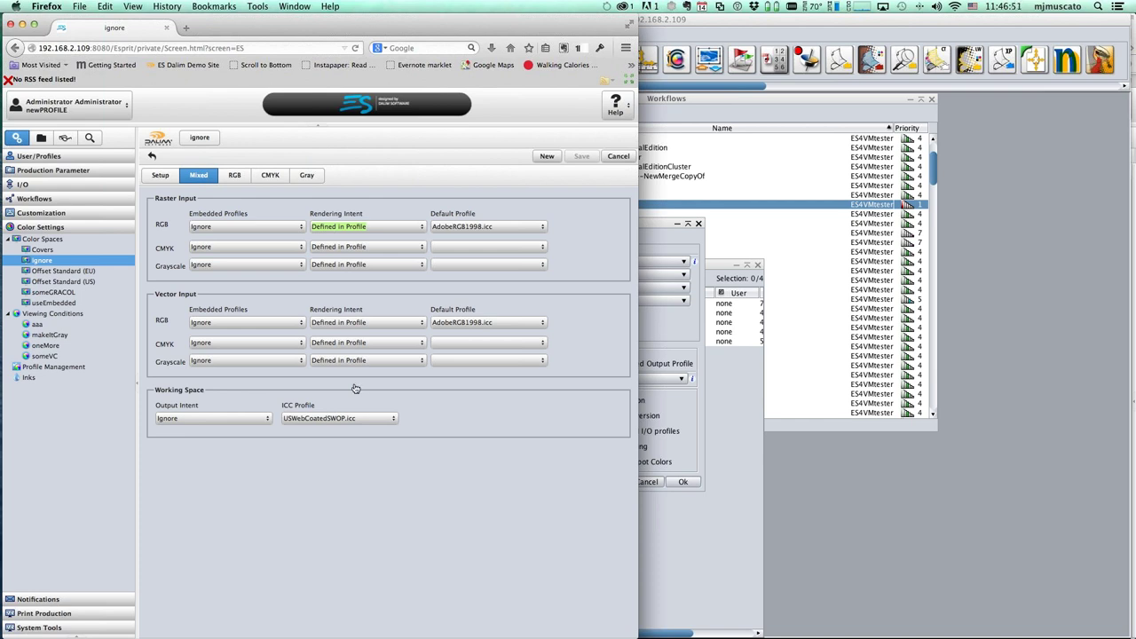
key(super+Tab)
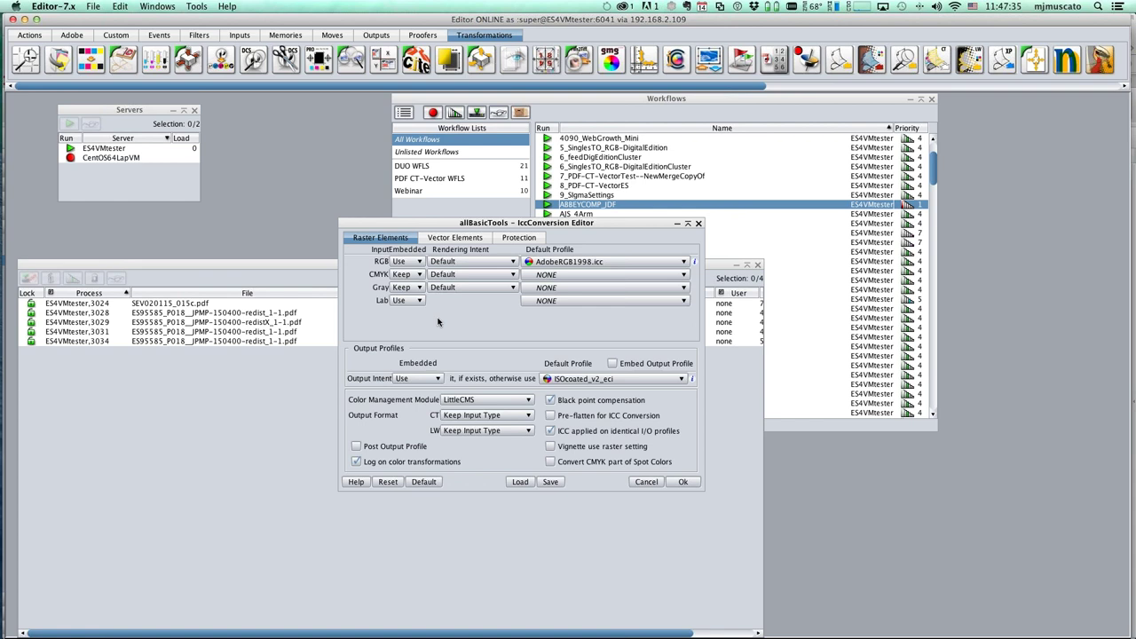
key(super+Tab)
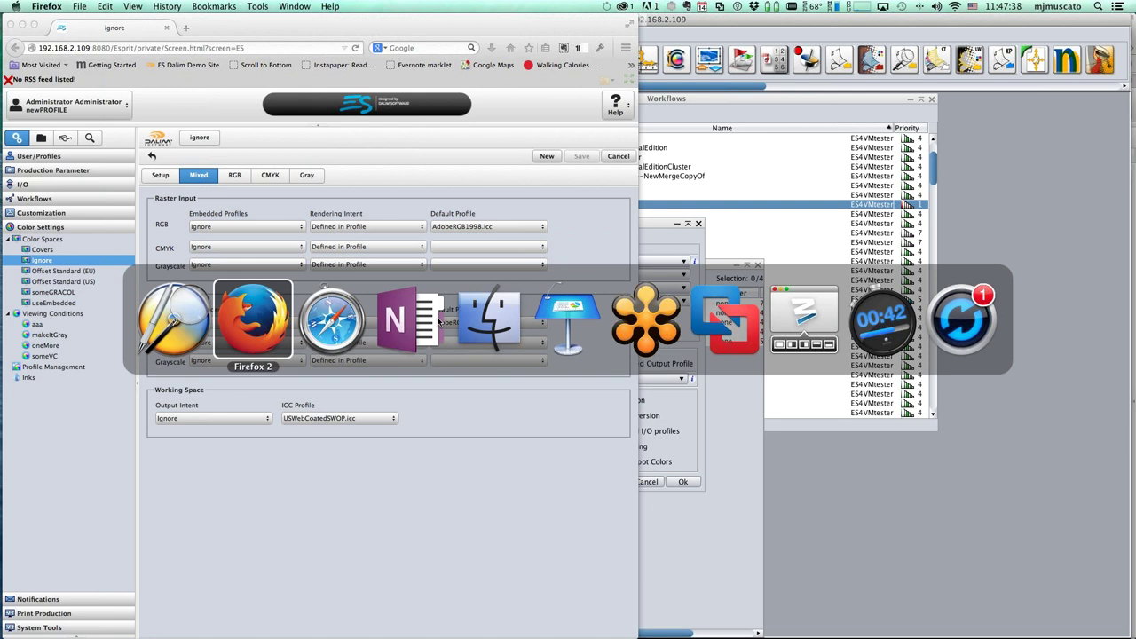
Step: Try Default_CMYK as the default profile for vector CMYK input in the ignore color space, and clear it again
click(545, 343)
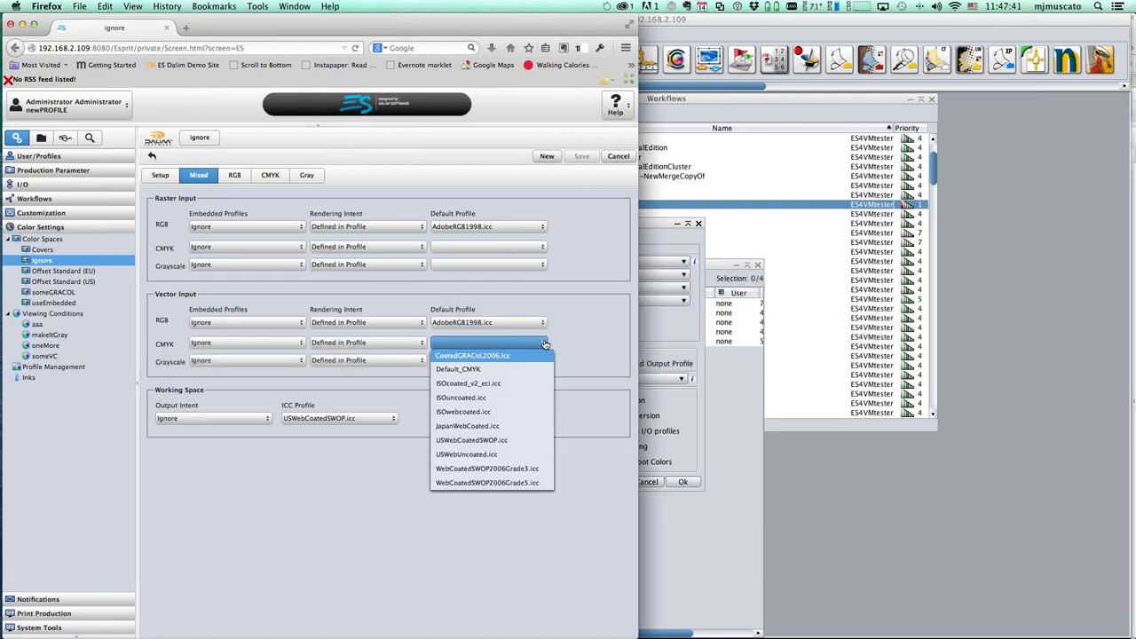
click(488, 371)
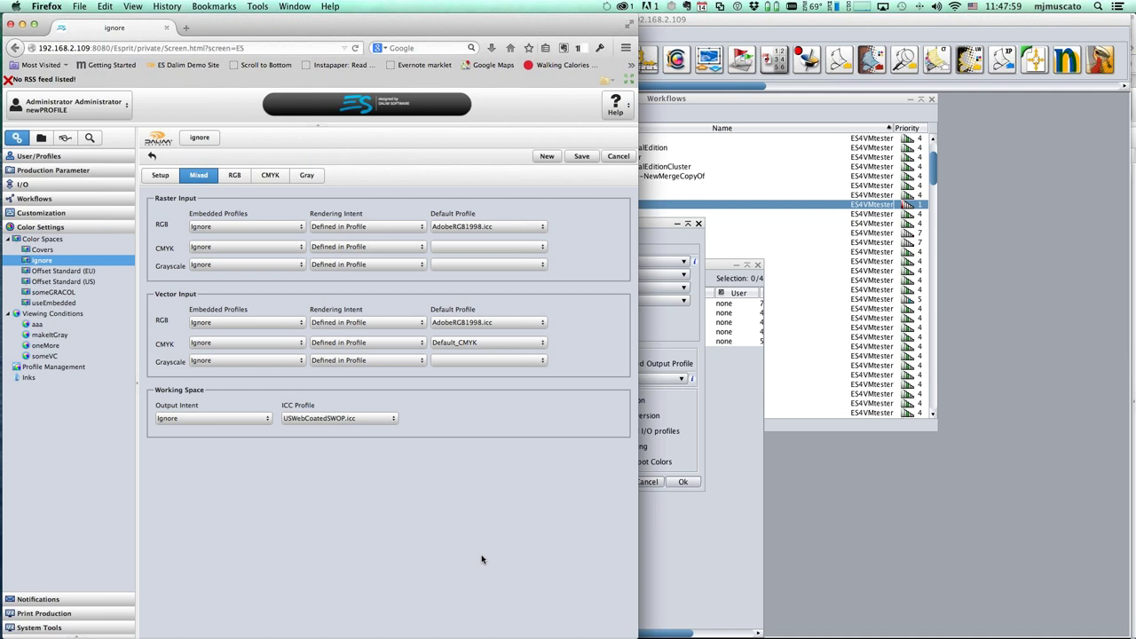
click(510, 342)
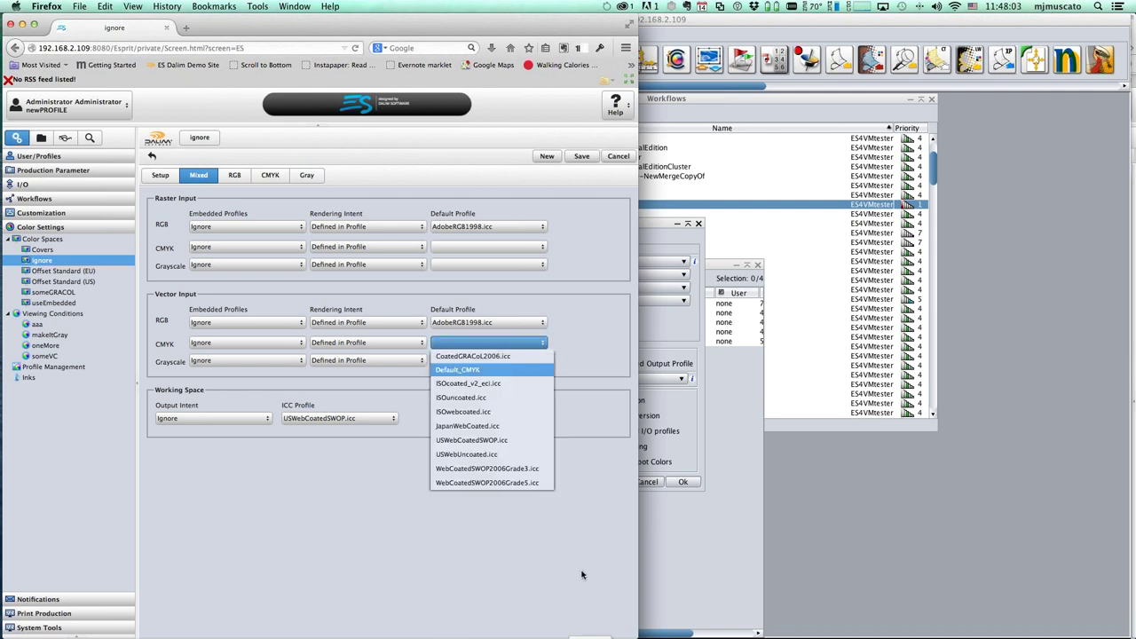
click(380, 629)
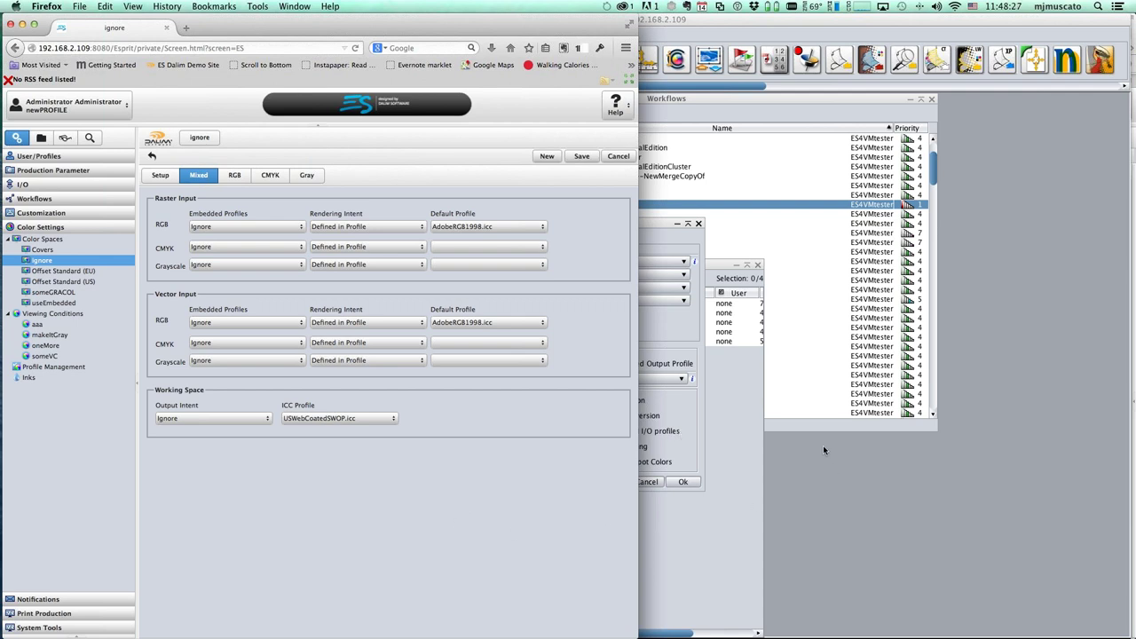
Step: Cancel the IccConversion editor in Editor-7.x and, in Firefox, check the working space output intent choices of someGRACOL, keeping Use
click(655, 483)
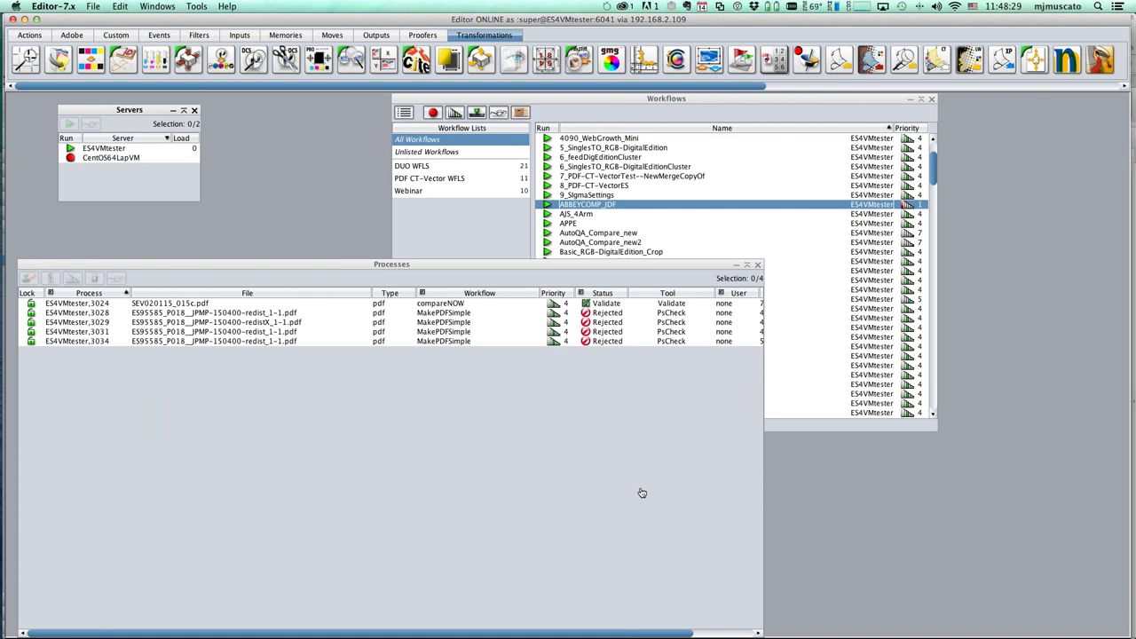
key(super+Tab)
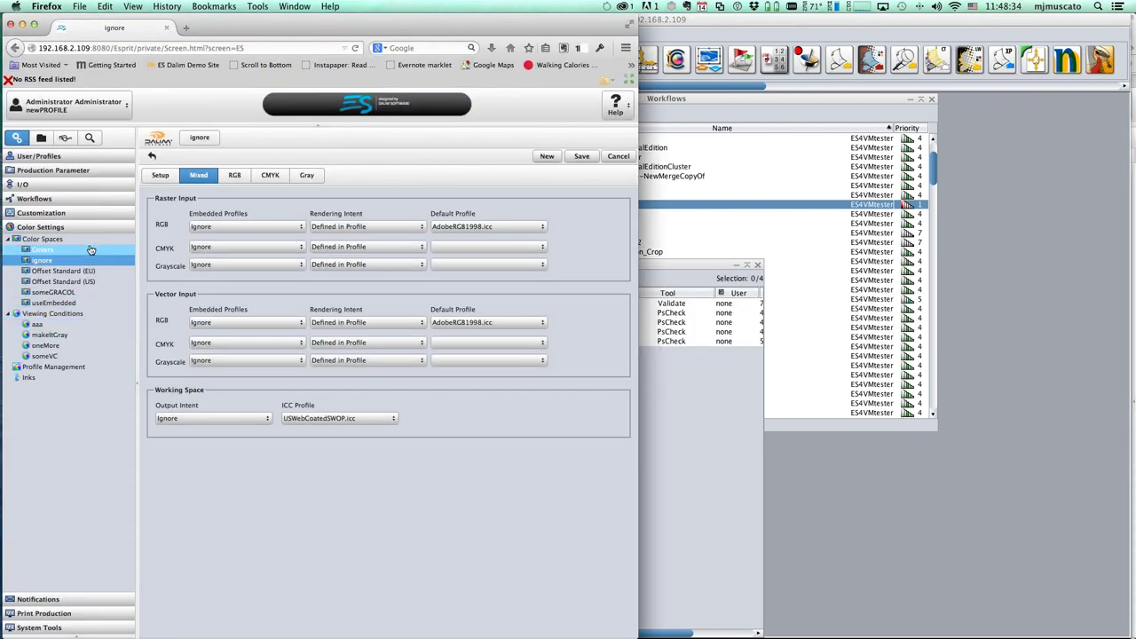
click(77, 292)
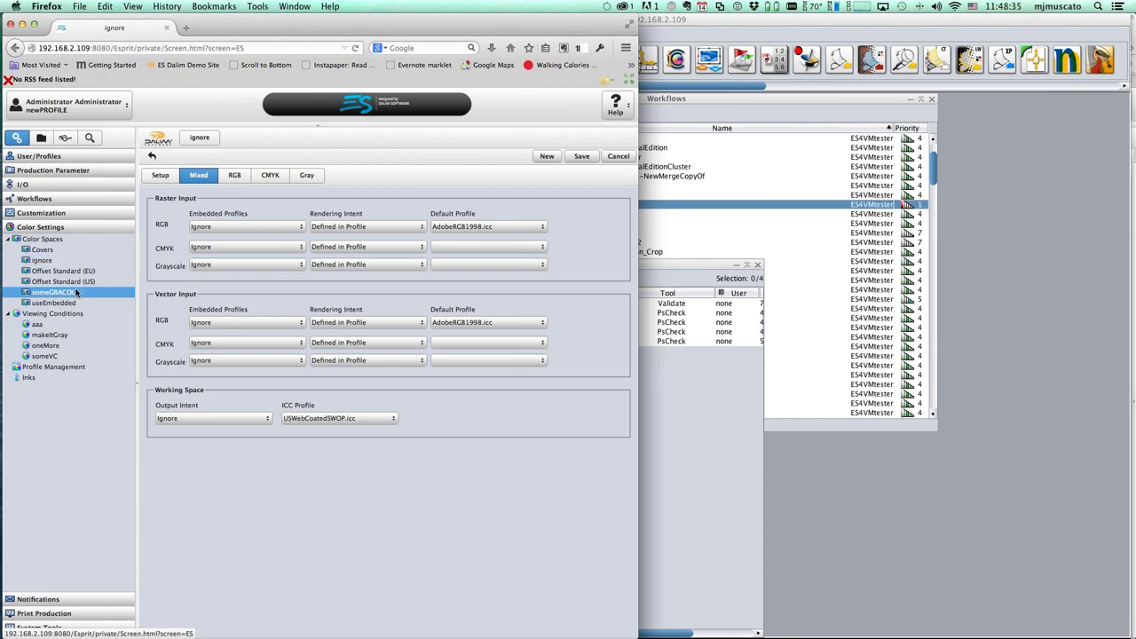
click(323, 385)
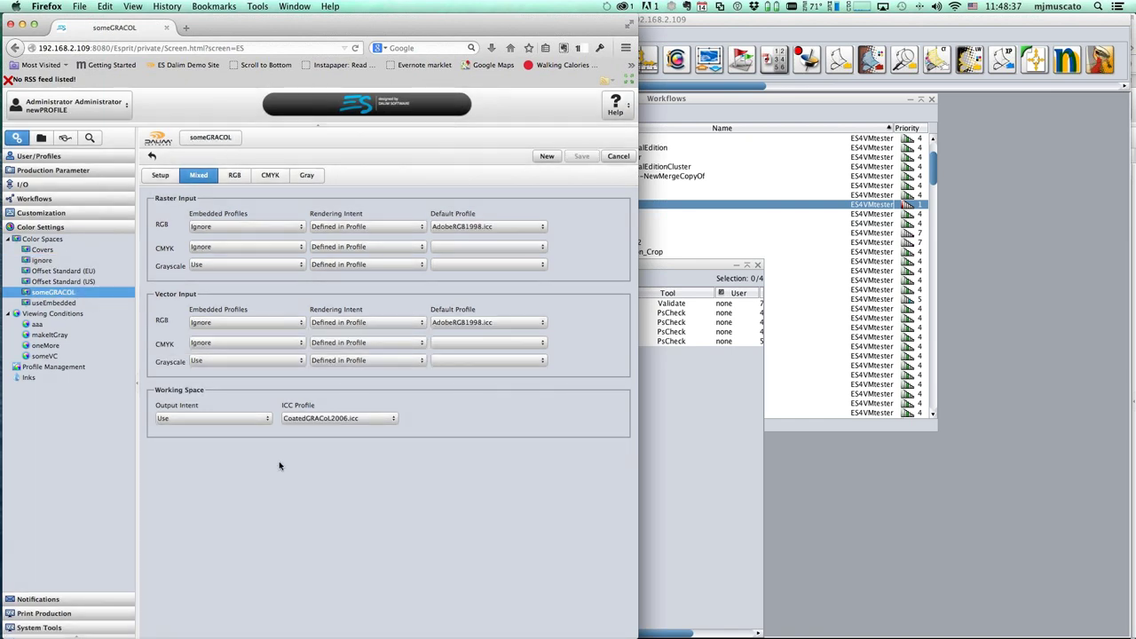
click(268, 421)
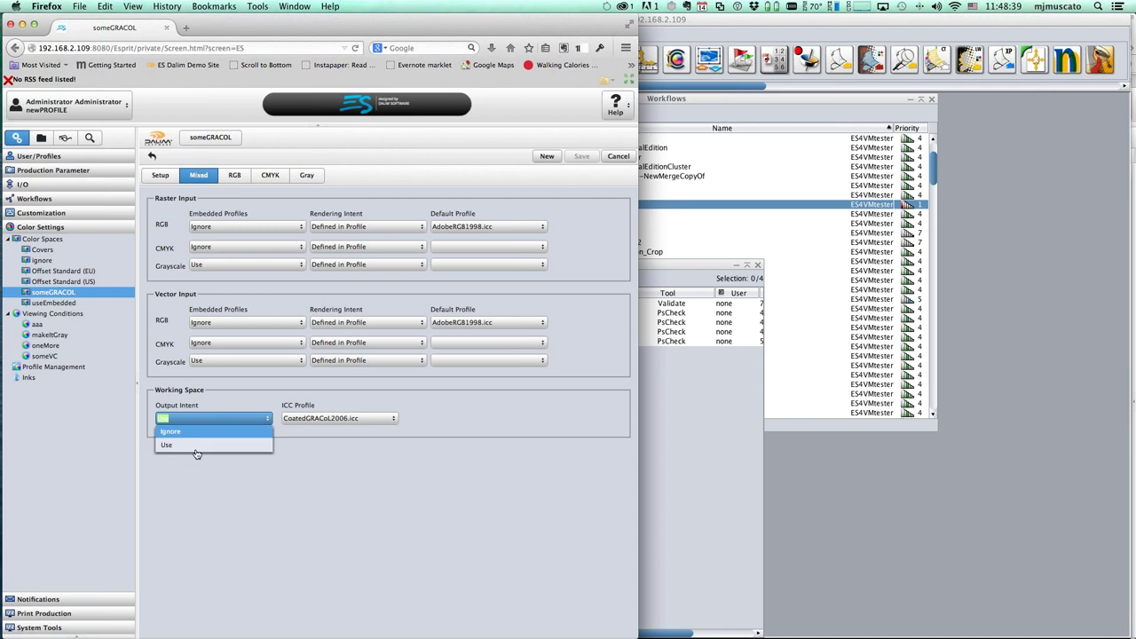
click(181, 448)
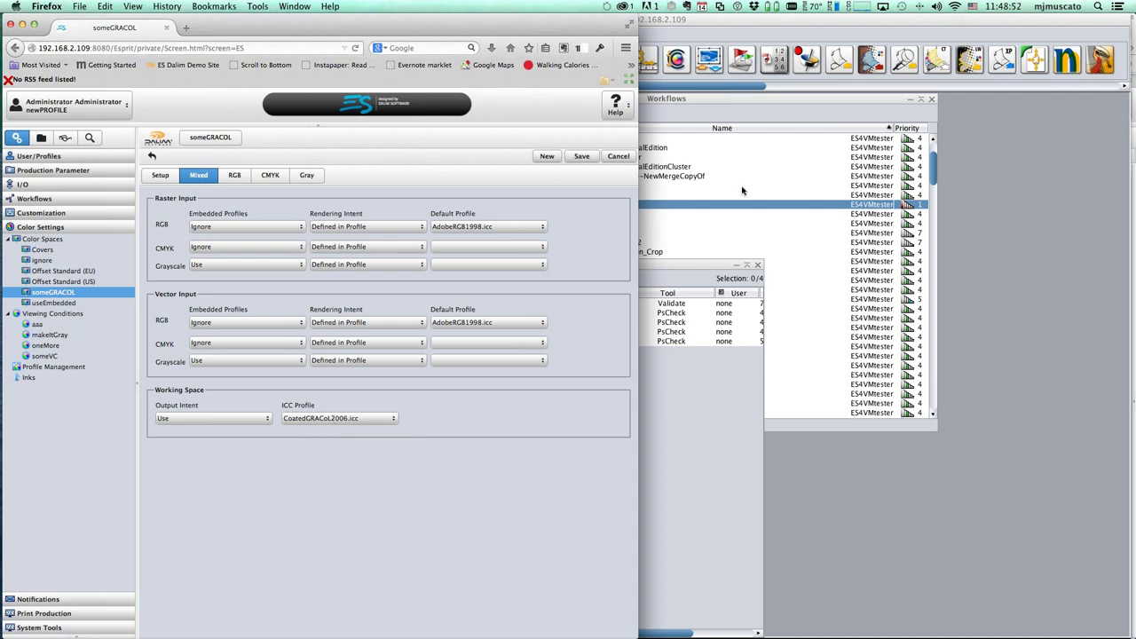
Step: Reopen the IccConversion settings in Editor-7.x, examine the output intent and output profile options, and close the editor with its settings accepted
click(707, 69)
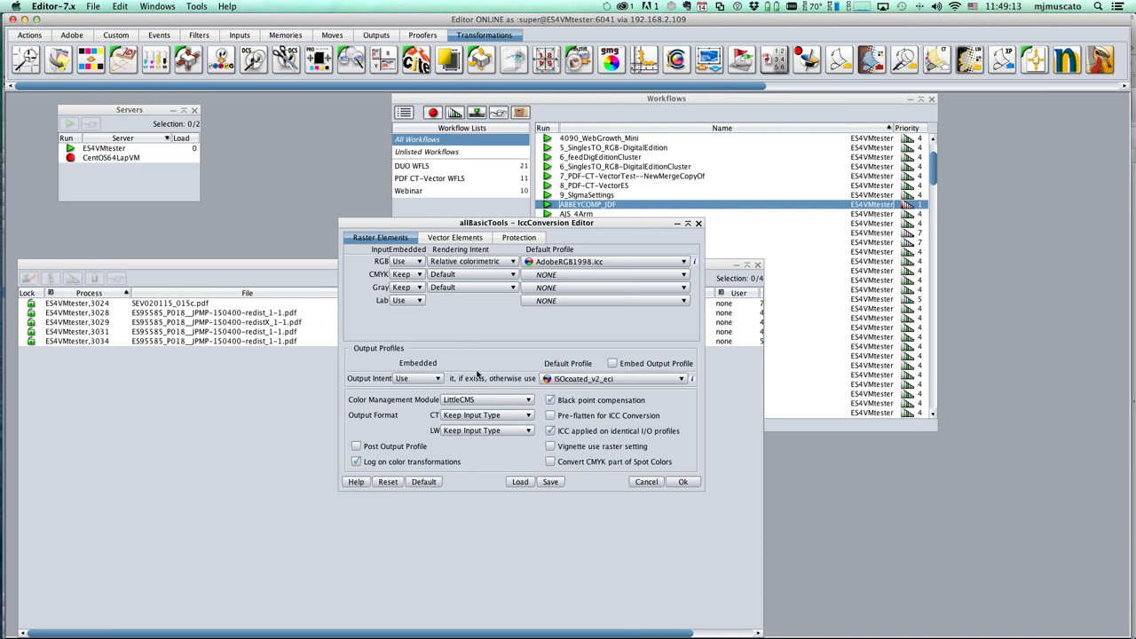
click(683, 482)
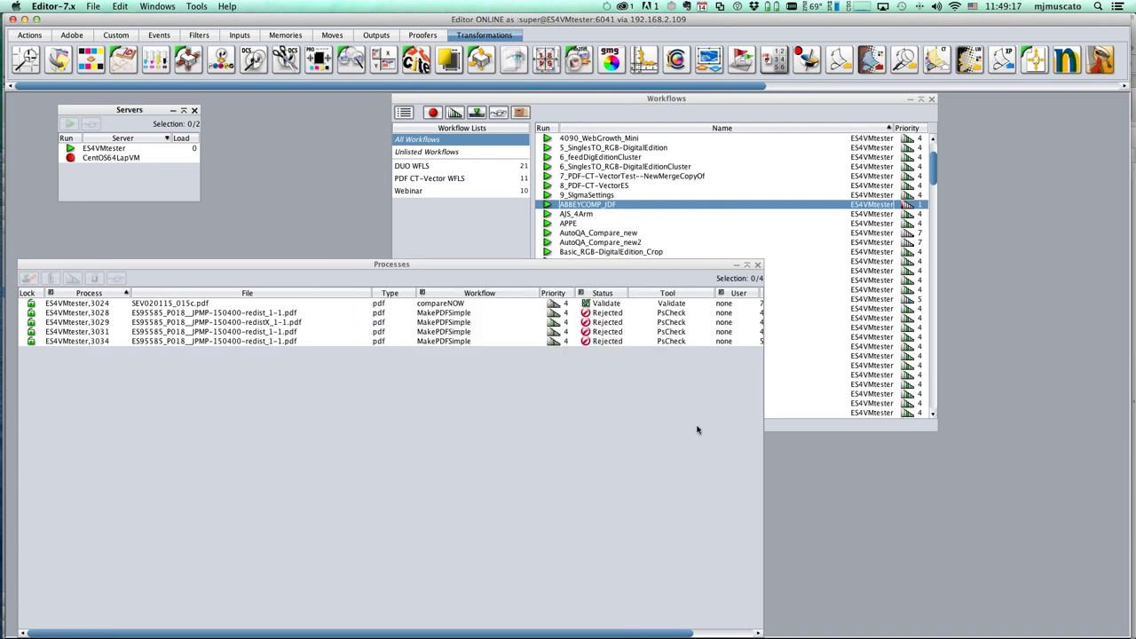
Step: Examine the O_PDF output tool's Write Output Intent and Overwrite Existing Output Intent options, and close its editor without saving
click(382, 35)
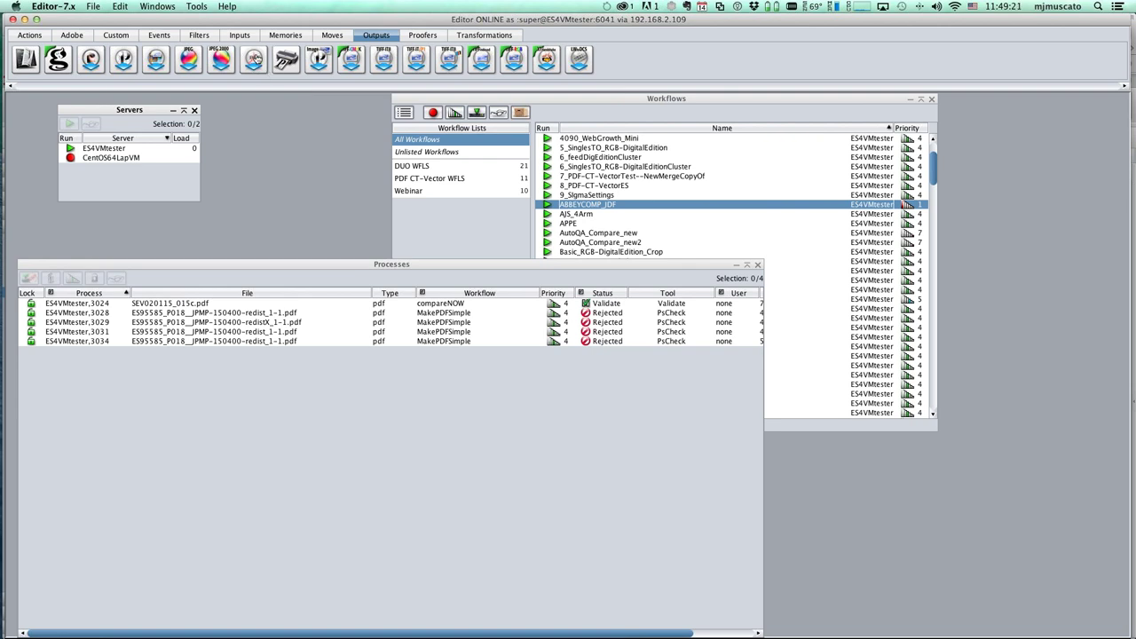
click(256, 58)
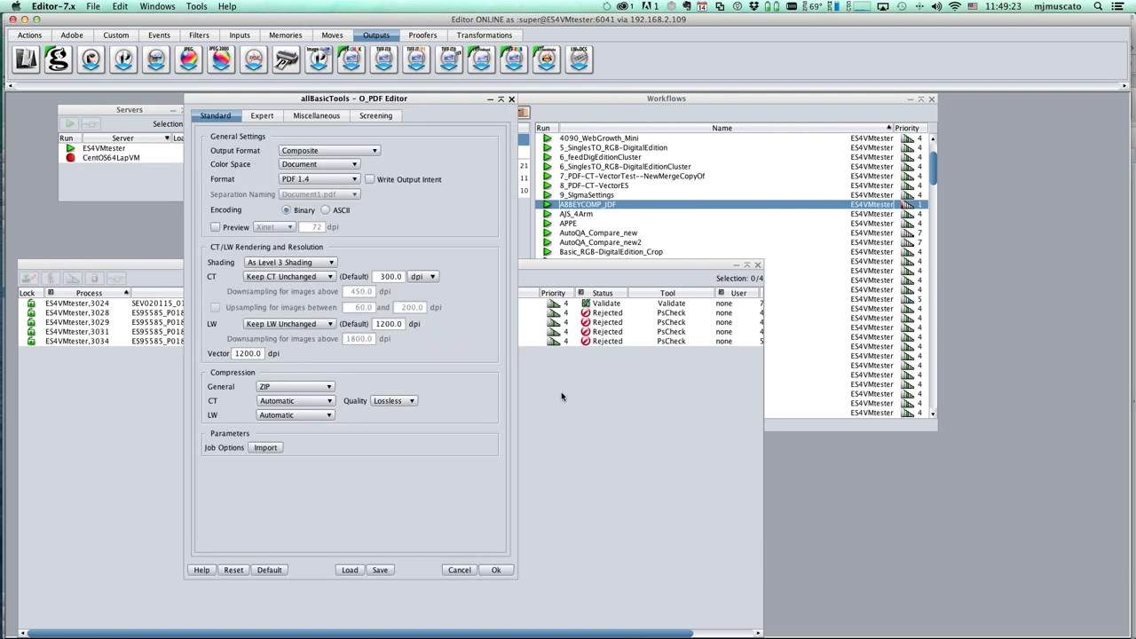
drag(284, 98, 337, 110)
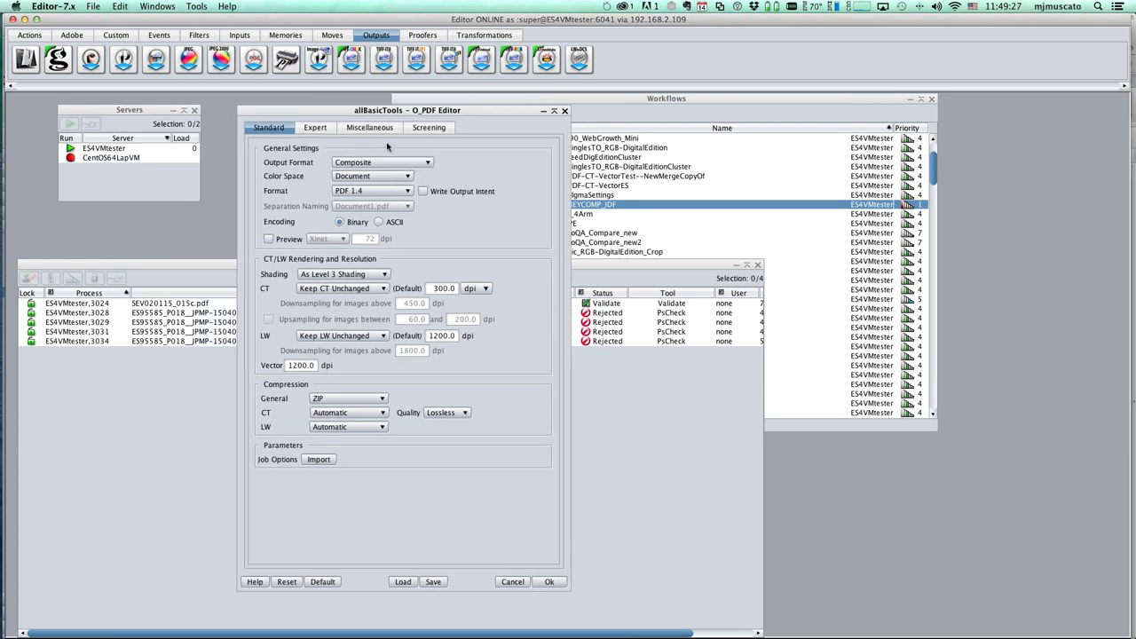
click(423, 191)
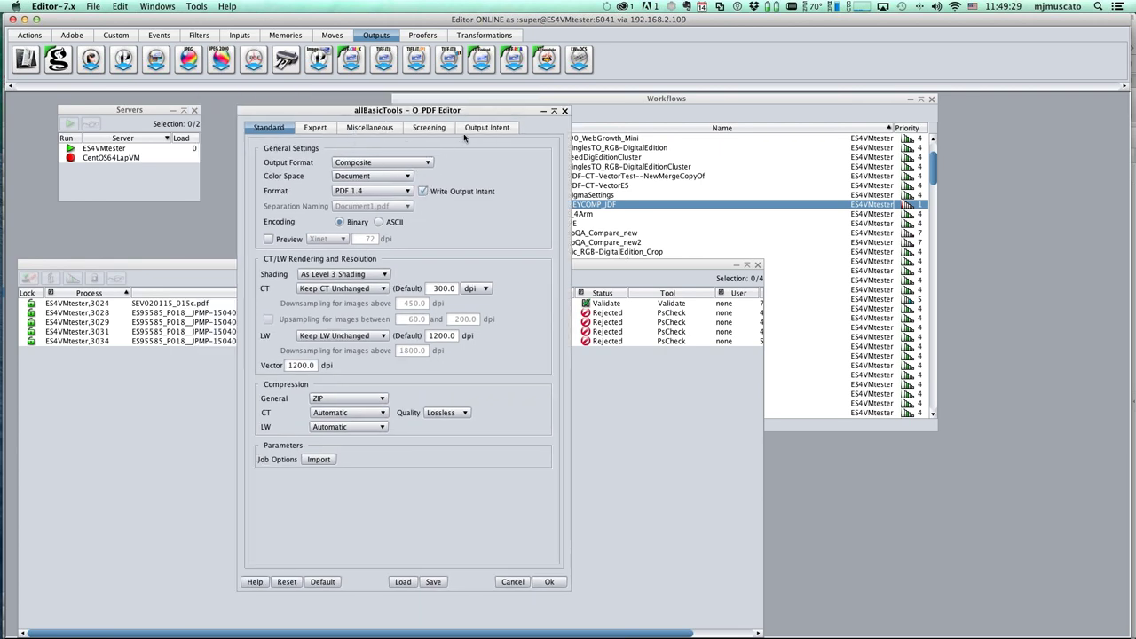
click(467, 134)
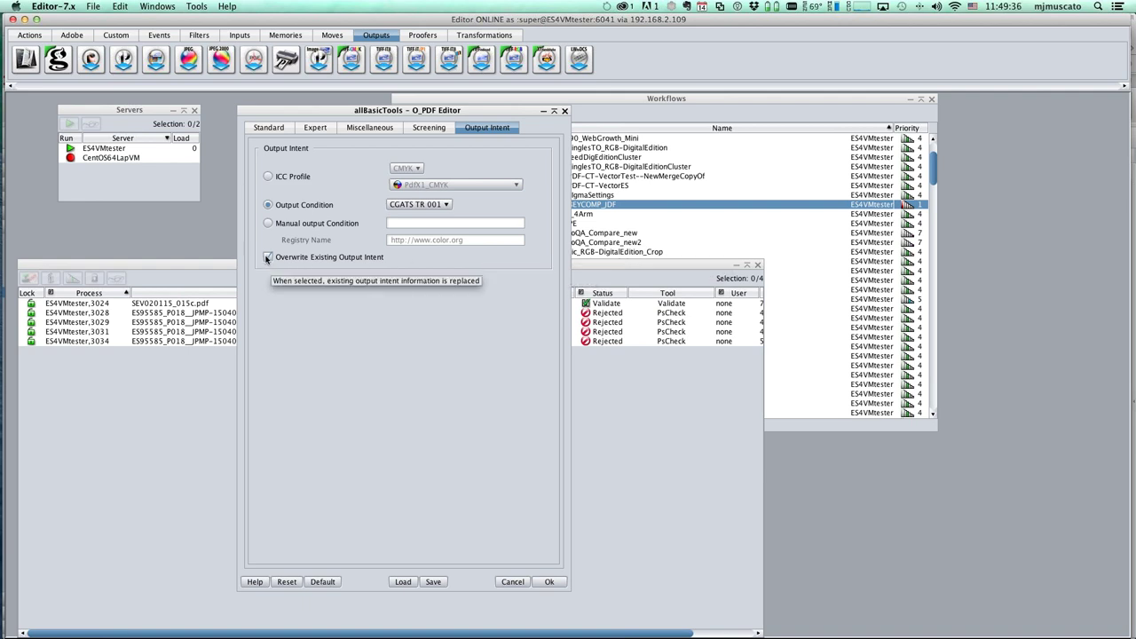
click(268, 257)
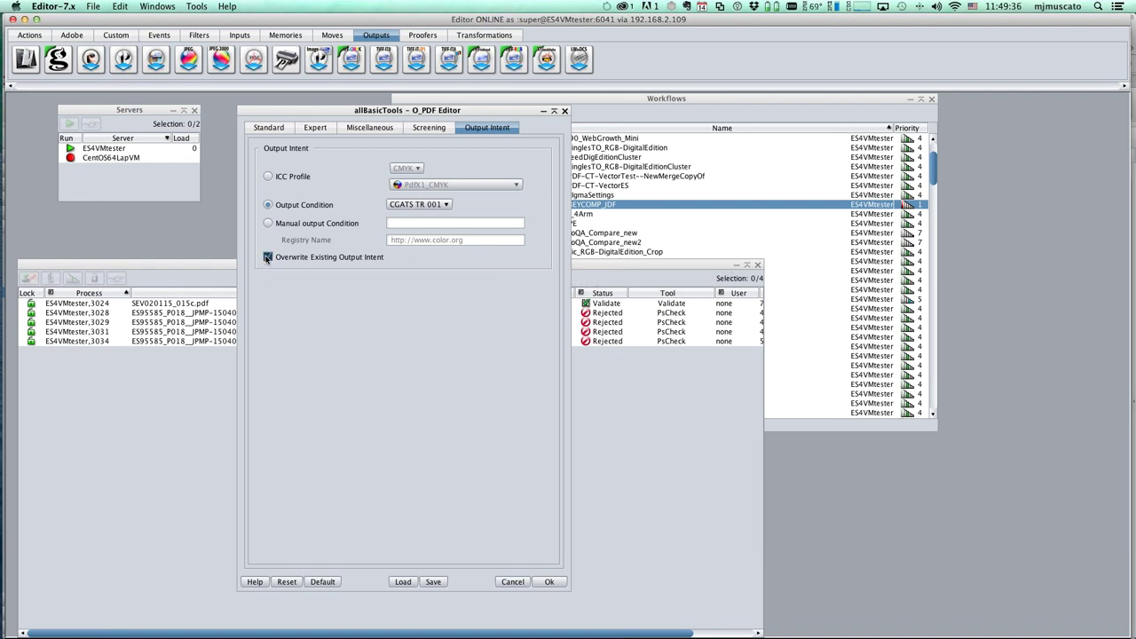
click(268, 257)
click(513, 582)
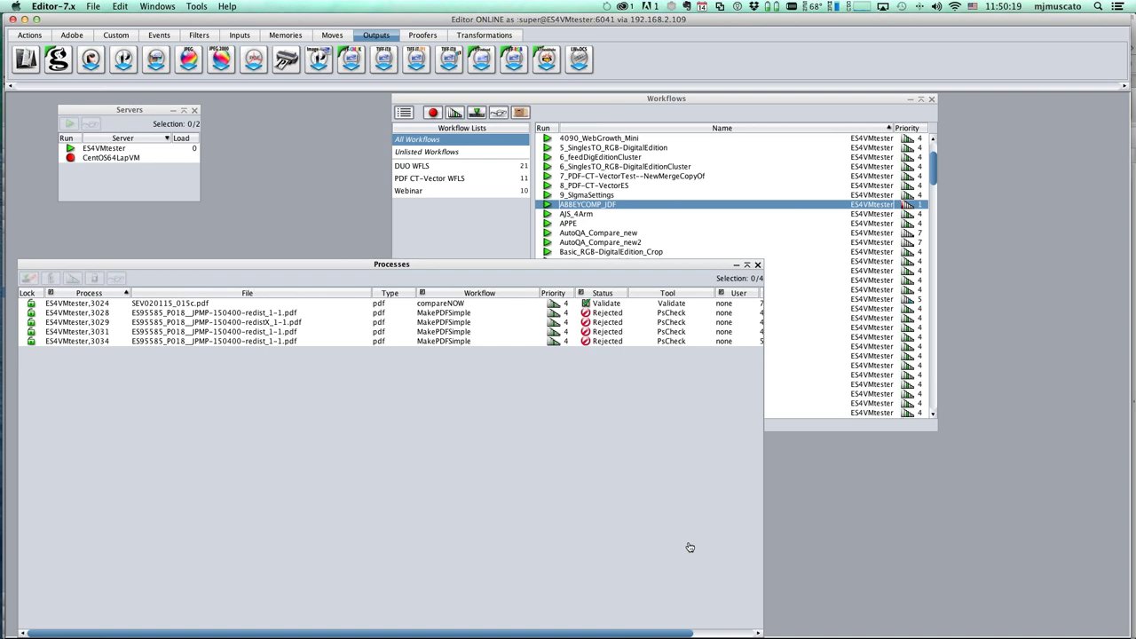
Step: Switch to Keynote and play the JanWebinarColorSetup presentation from the last slide about the monthly Dalim webinar
key(super+Tab)
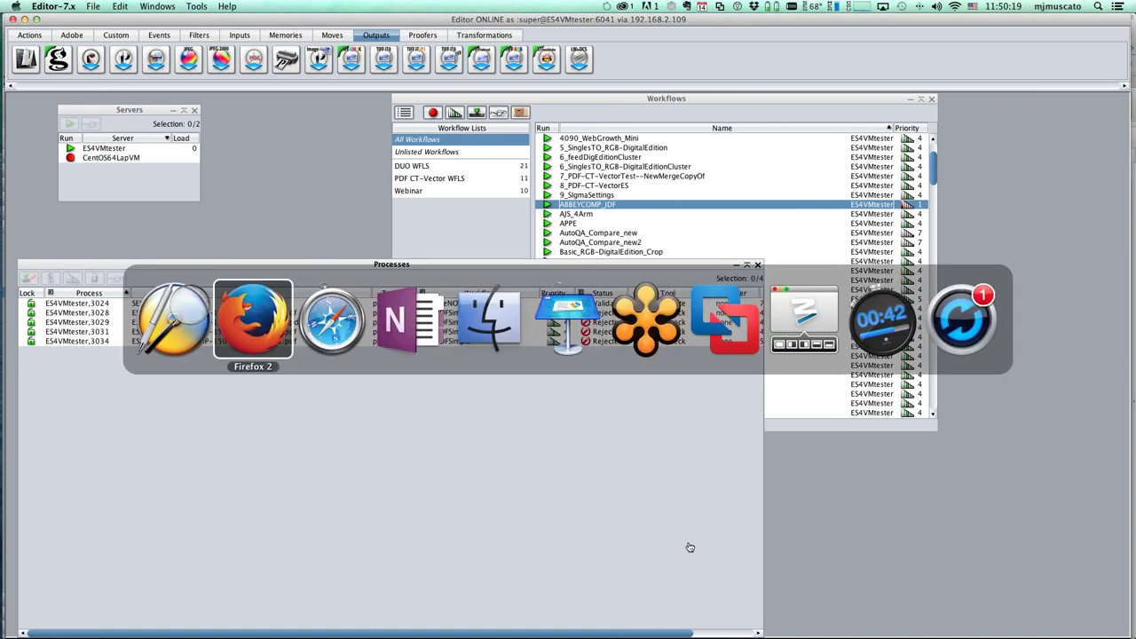
key(super+Tab)
key(super+Tab)
key(super+Tab)
key(super+Tab)
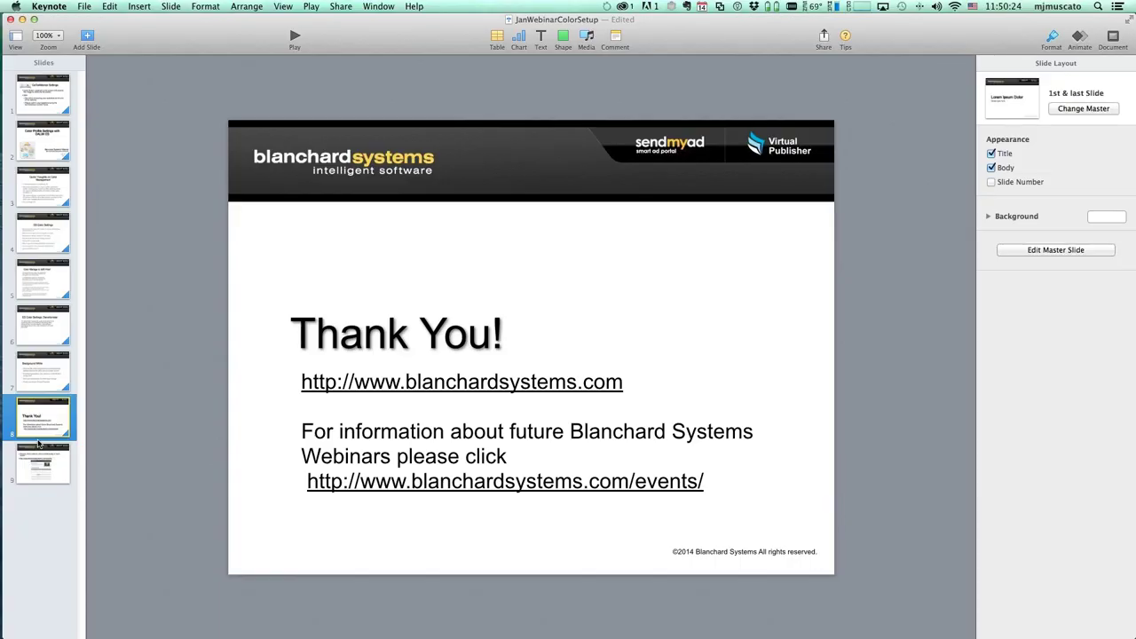
click(41, 466)
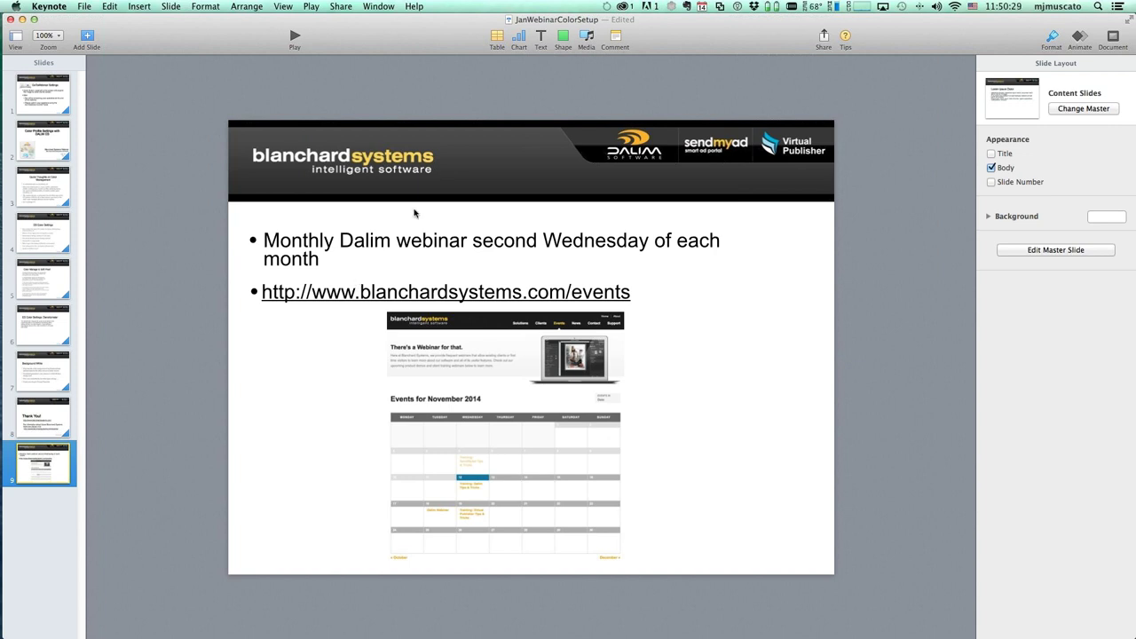
click(294, 36)
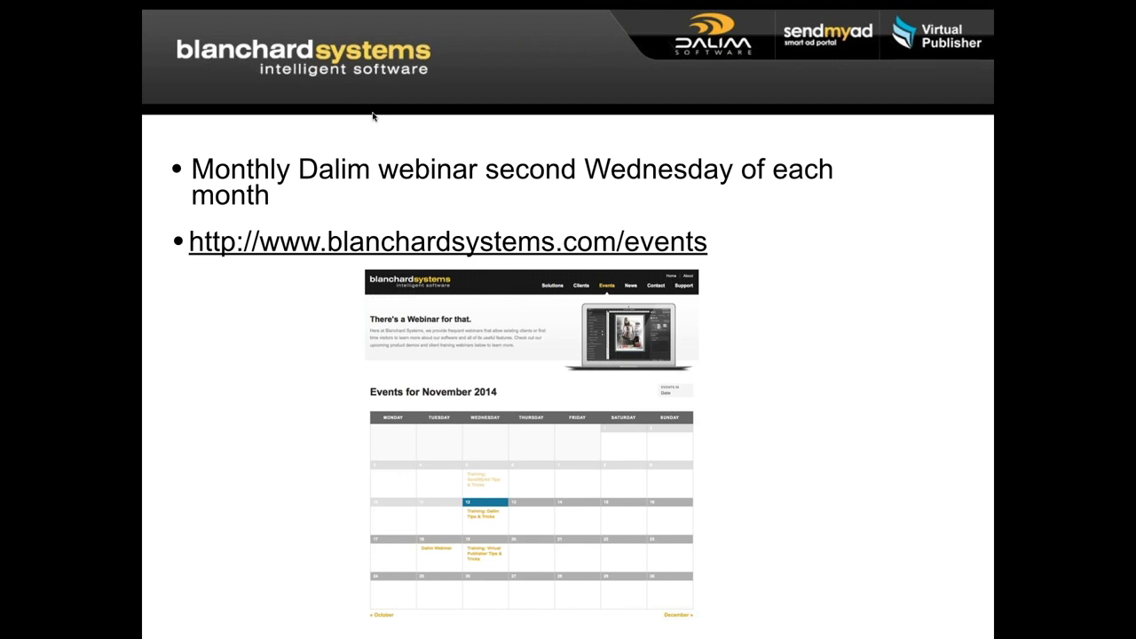